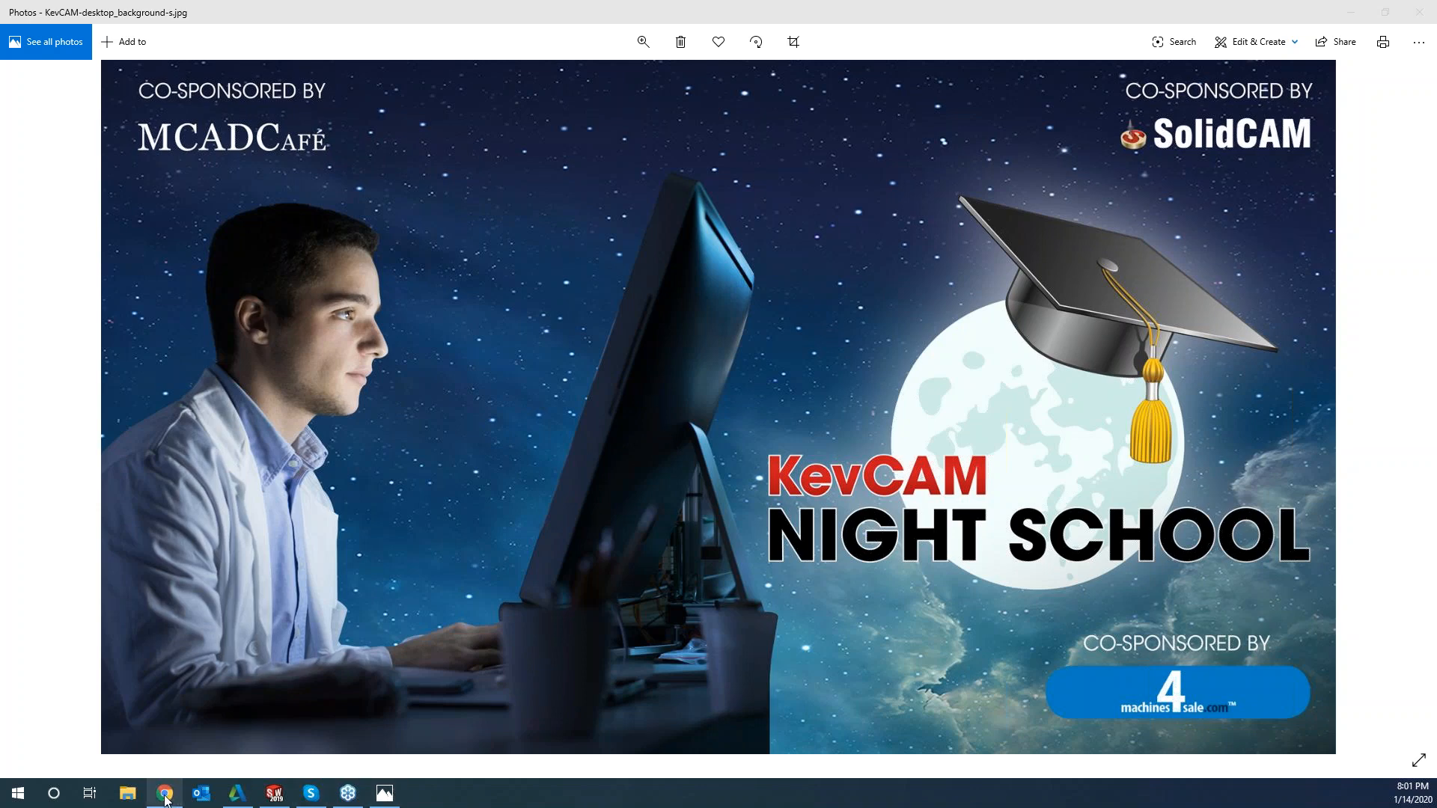
Switch to Chrome and view the KevCAM Night School class list on the SolidCAM website
{"action": "left_click", "coordinate": [166, 795]}
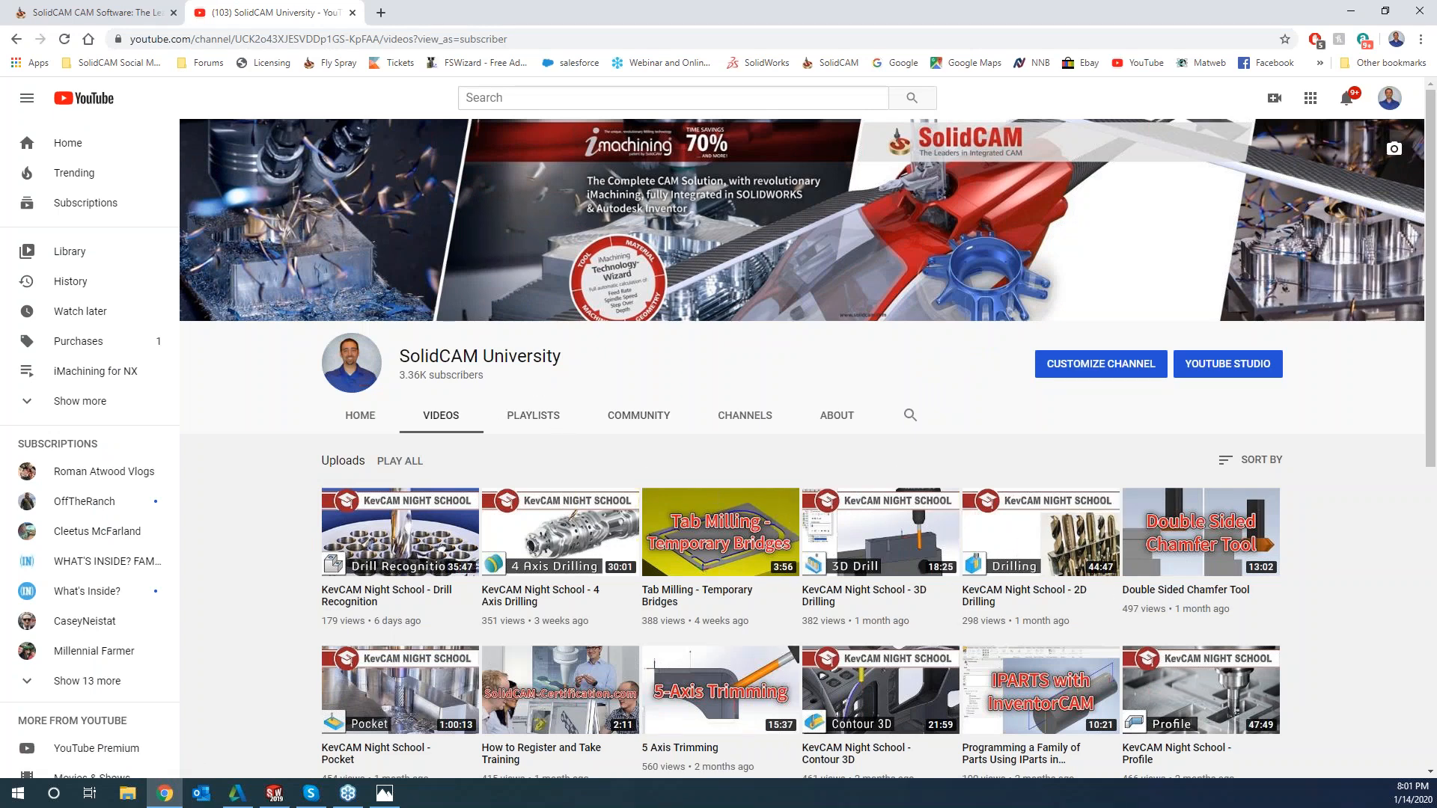
{"action": "left_click", "coordinate": [135, 15]}
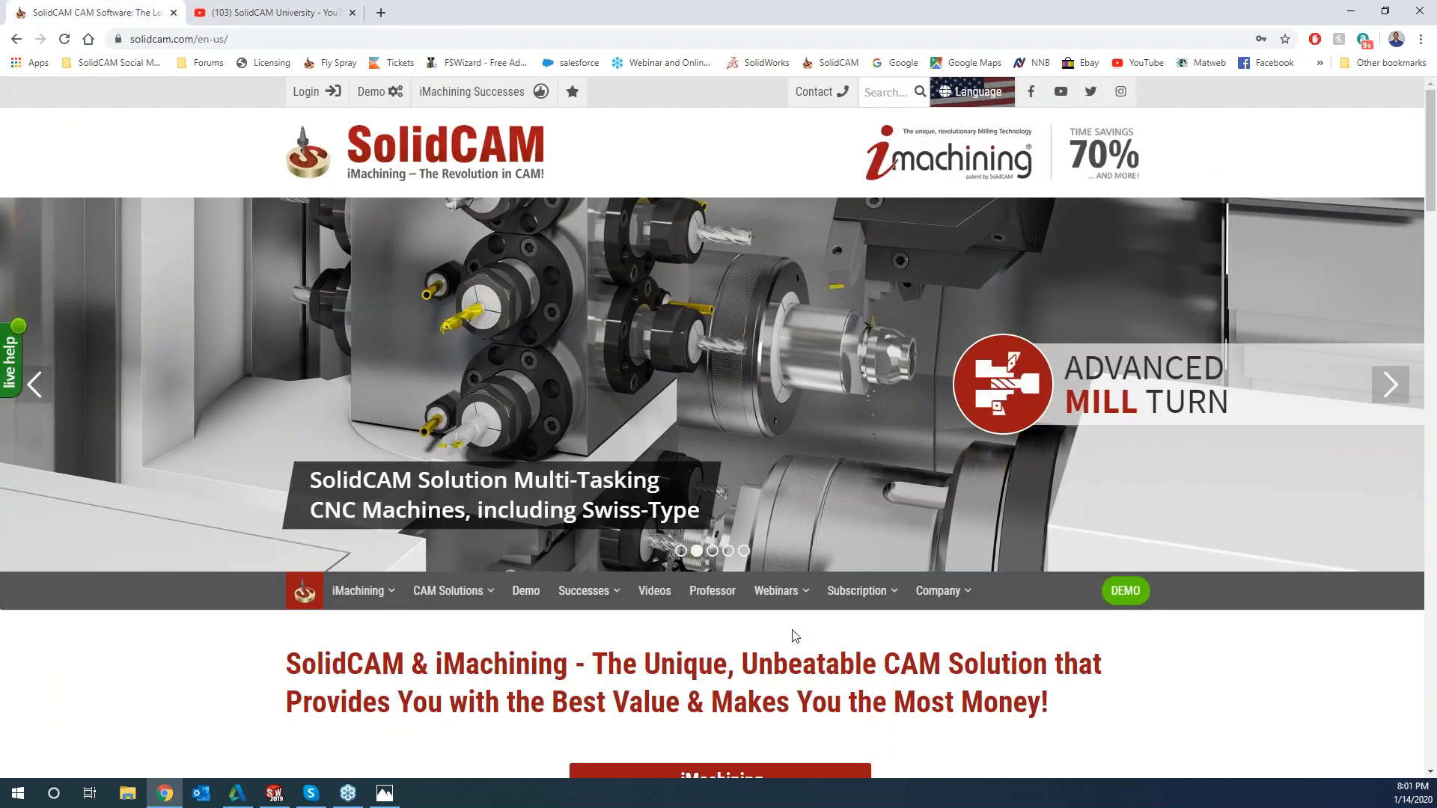
{"action": "mouse_move", "coordinate": [779, 592]}
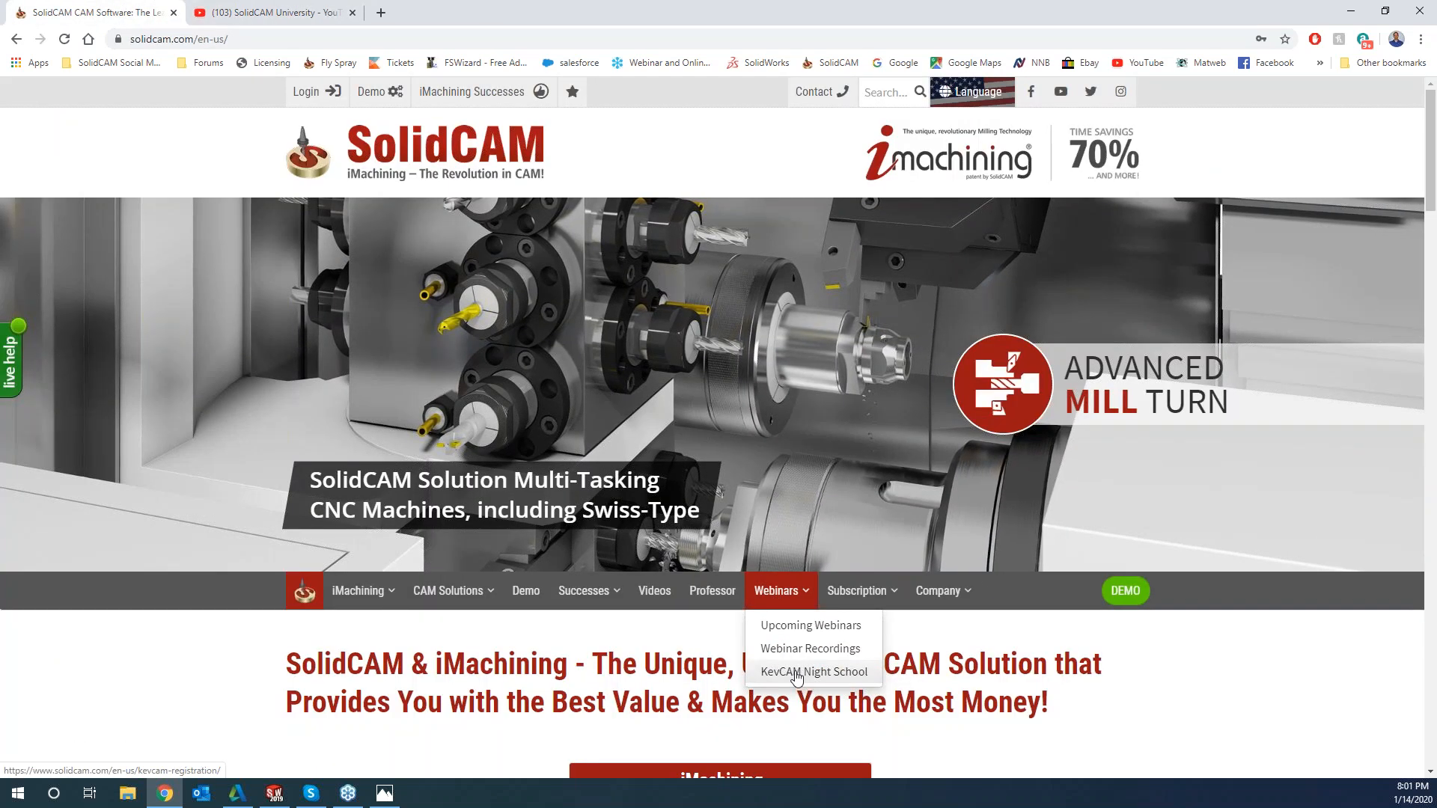
{"action": "left_click", "coordinate": [796, 672]}
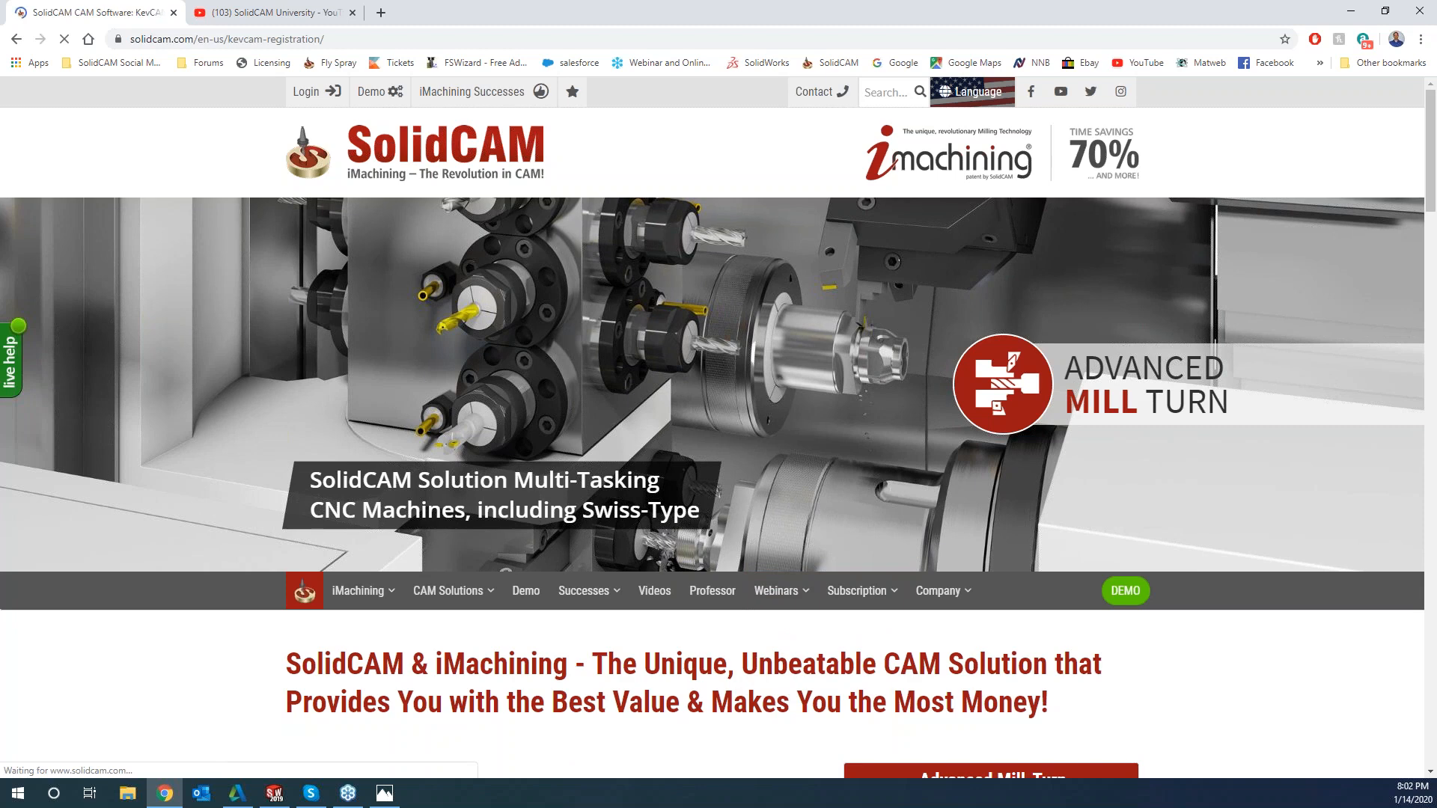
{"action": "scroll", "coordinate": [783, 635], "scroll_direction": "down", "scroll_amount": 3}
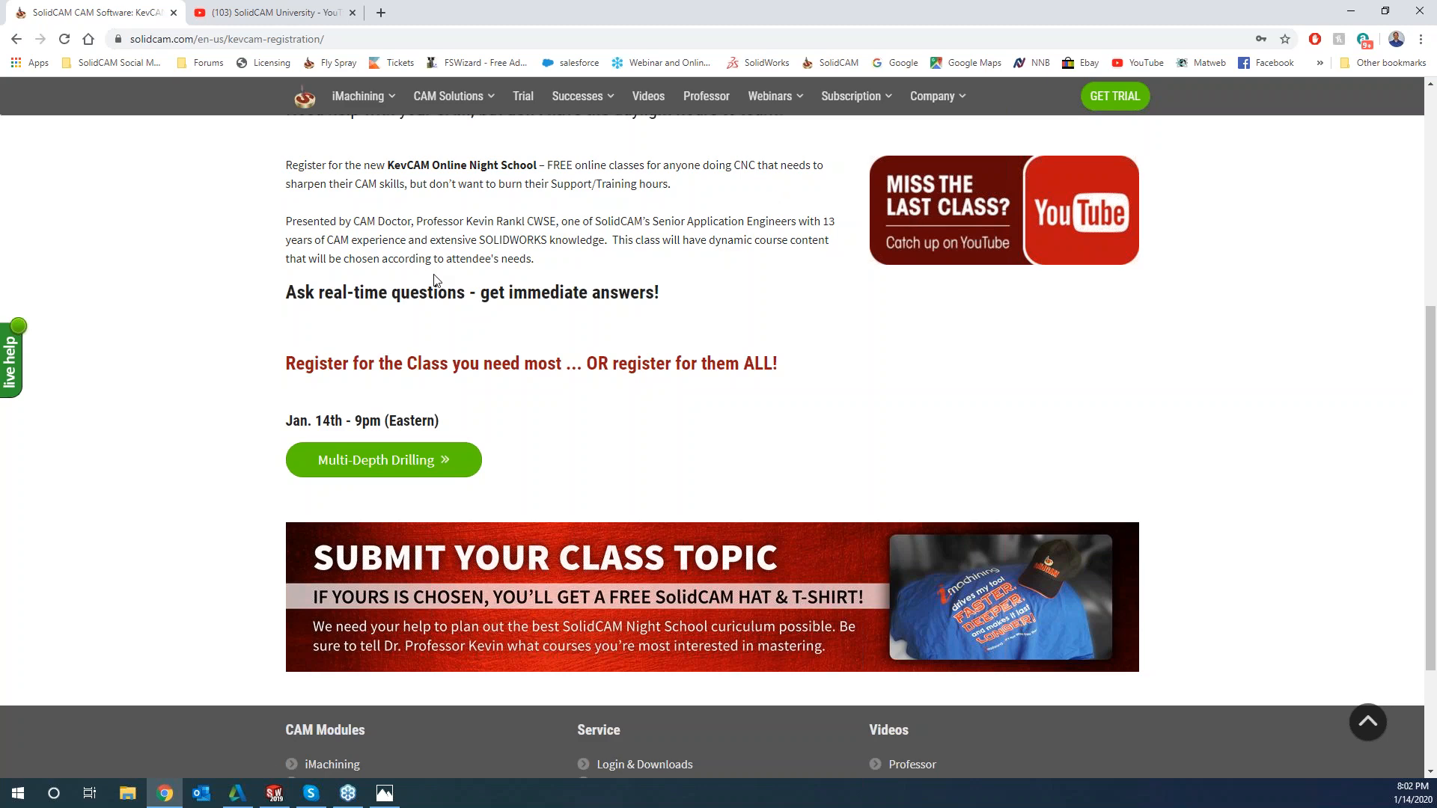
Switch to the DEEP HOLE DRILLING assembly in SOLIDWORKS and check the length of the clamped part's vertical edge
{"action": "left_click", "coordinate": [1359, 19]}
{"action": "left_click", "coordinate": [1352, 11]}
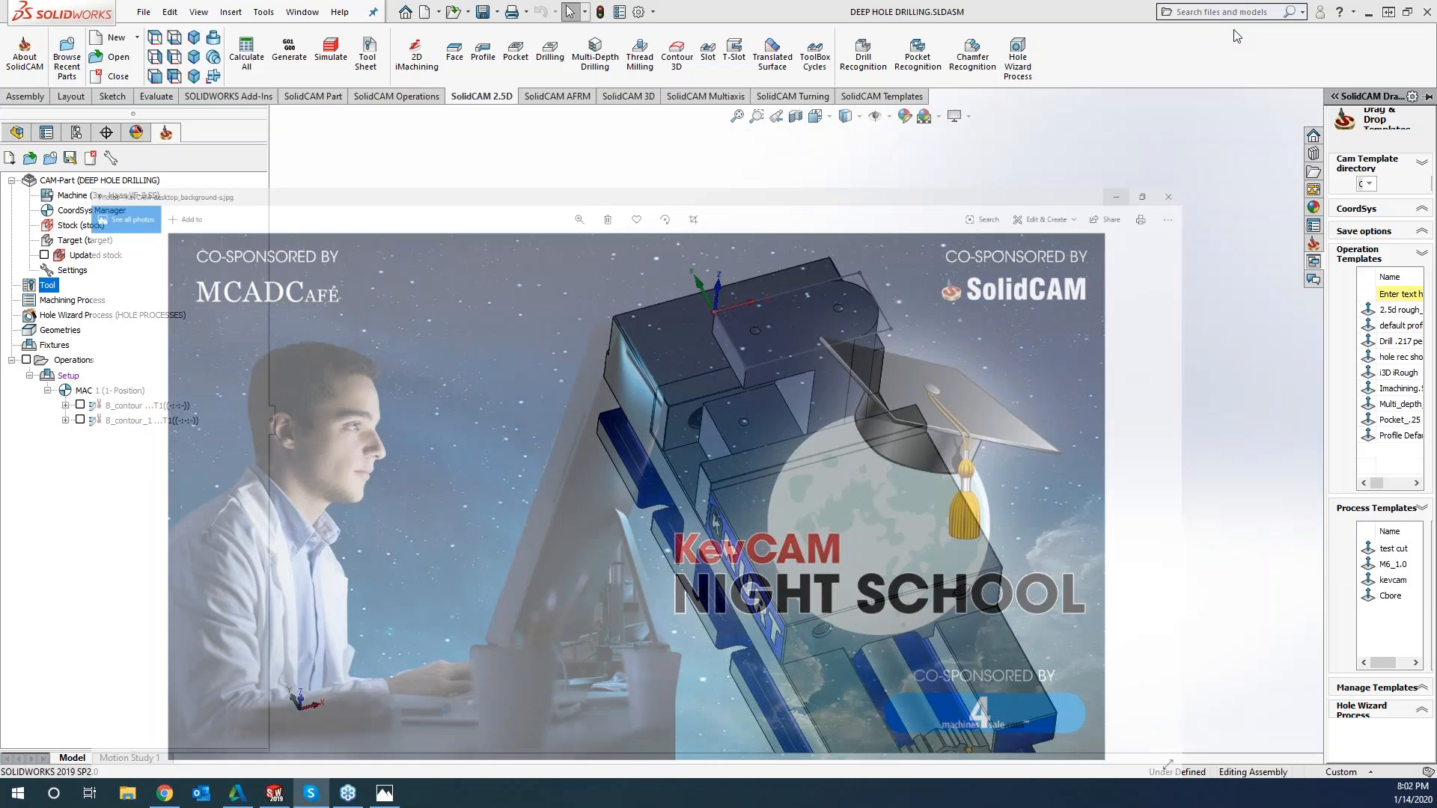
{"action": "left_click", "coordinate": [1026, 349]}
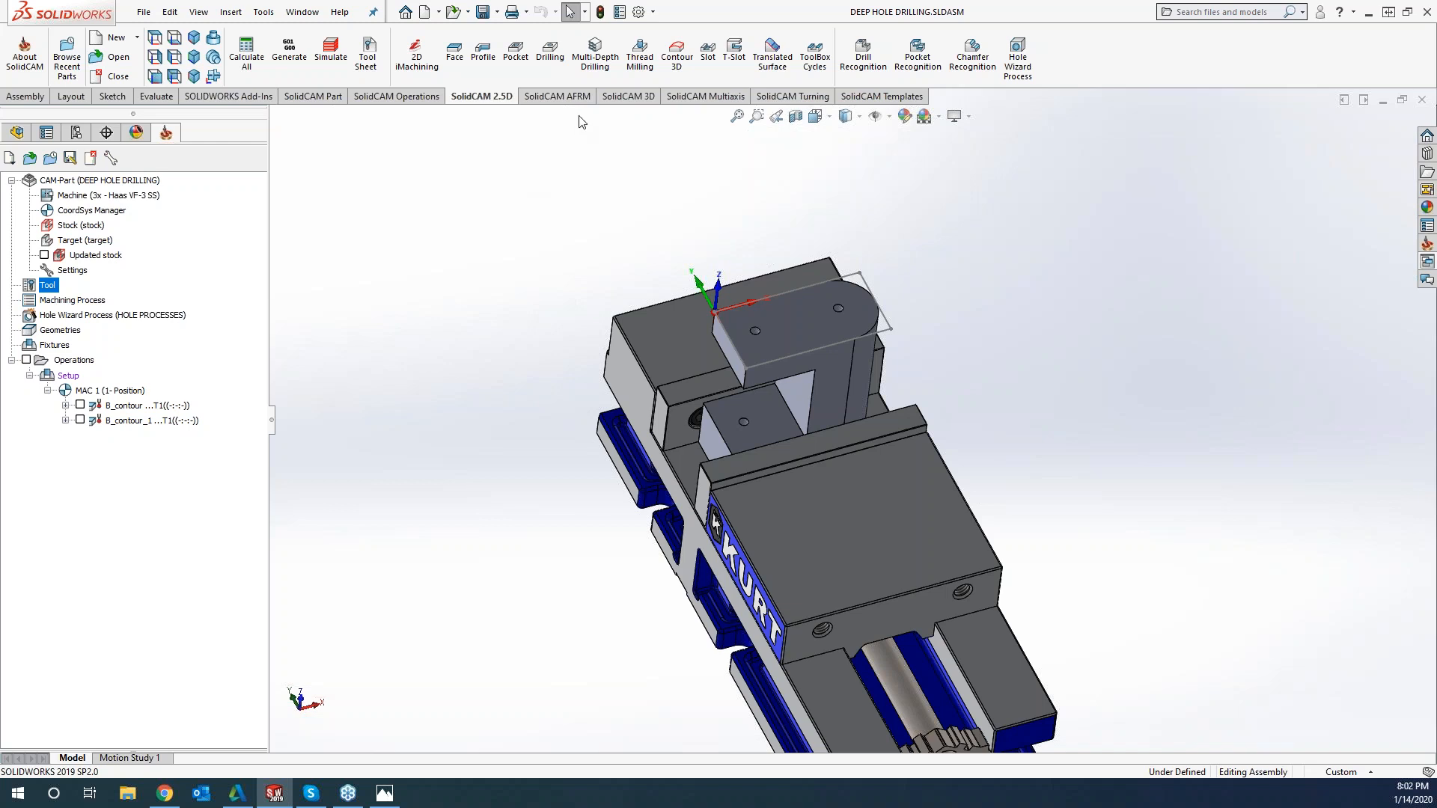
{"action": "middle_click_drag", "start_coordinate": [503, 243], "coordinate": [501, 236]}
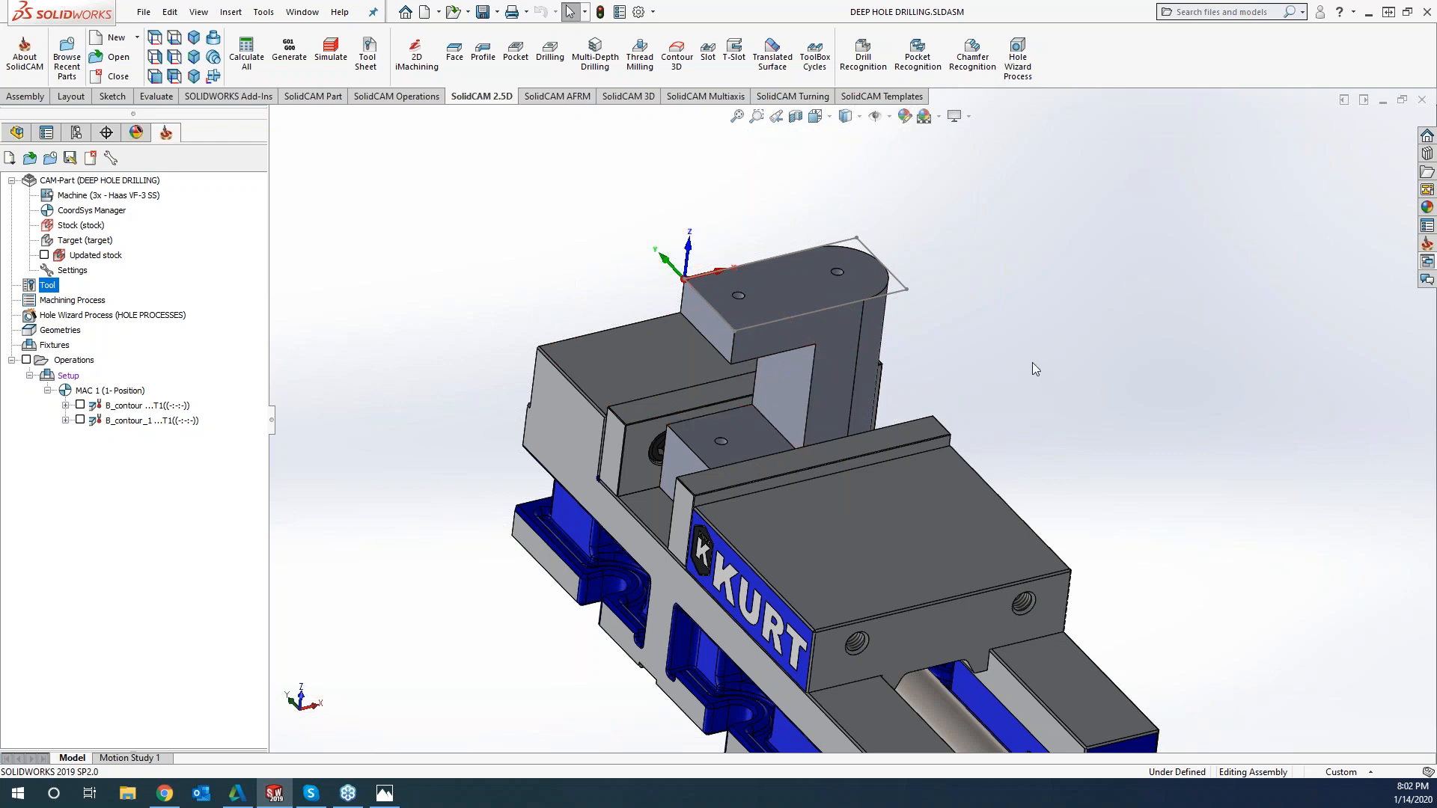
{"action": "left_click", "coordinate": [854, 409]}
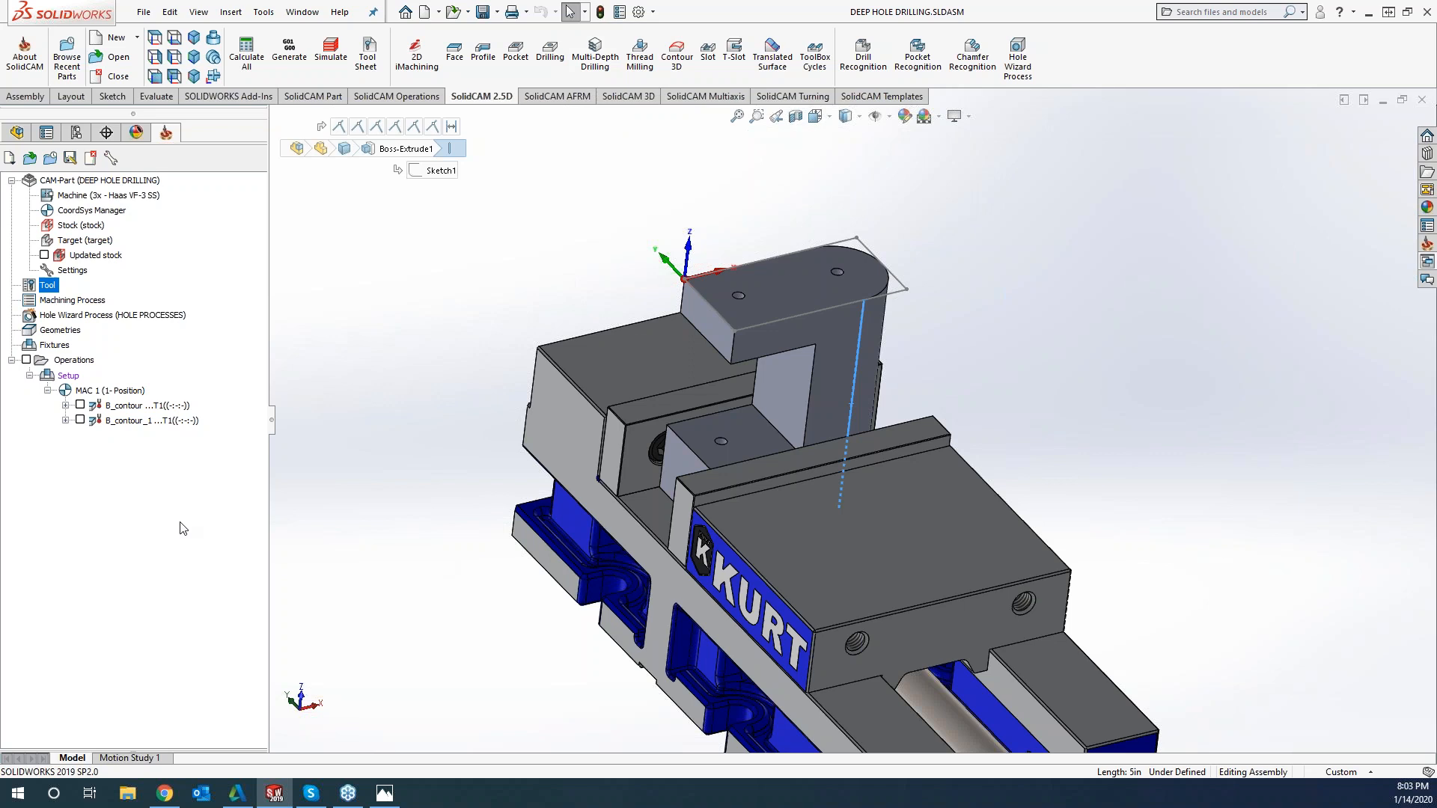
{"action": "right_click", "coordinate": [177, 425]}
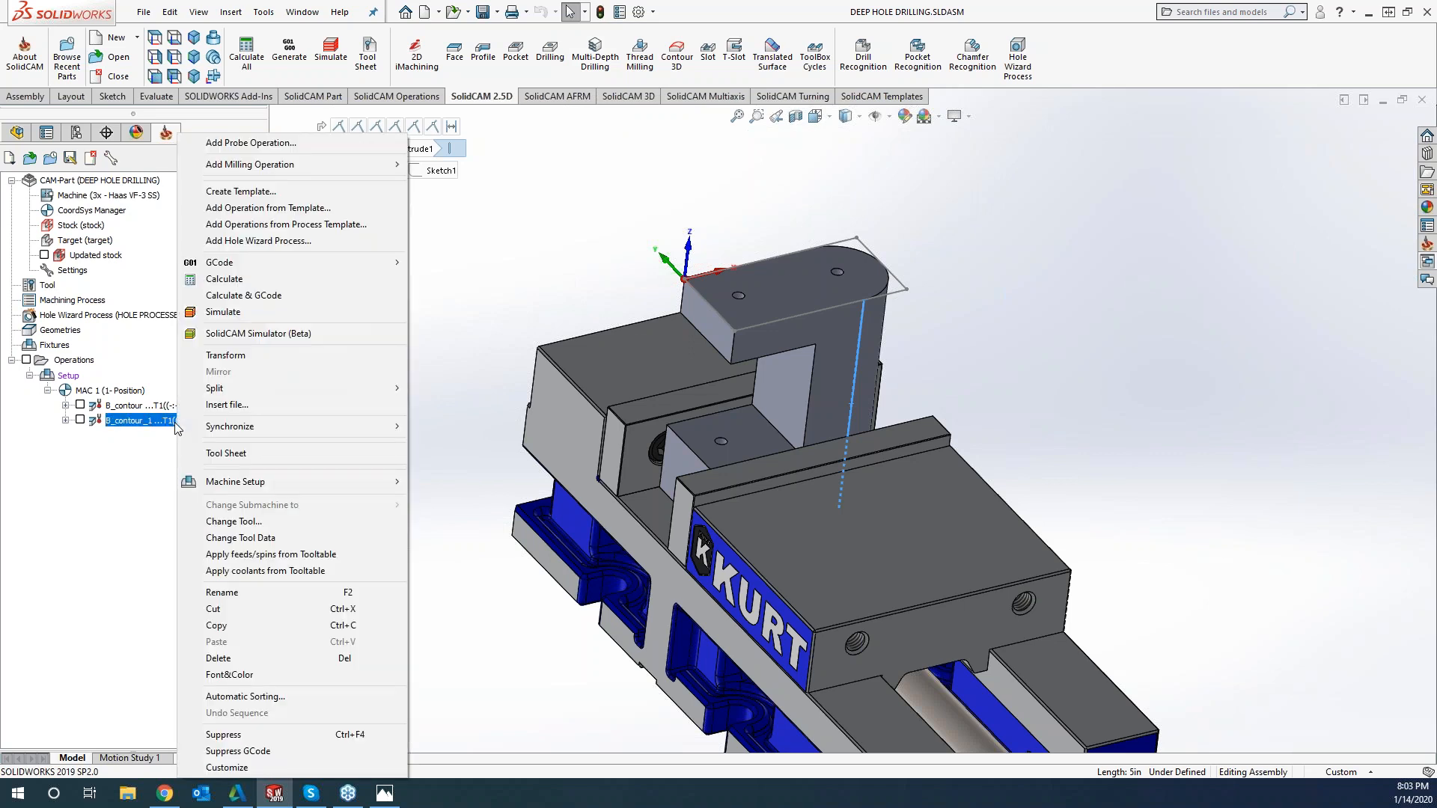
{"action": "mouse_move", "coordinate": [329, 166]}
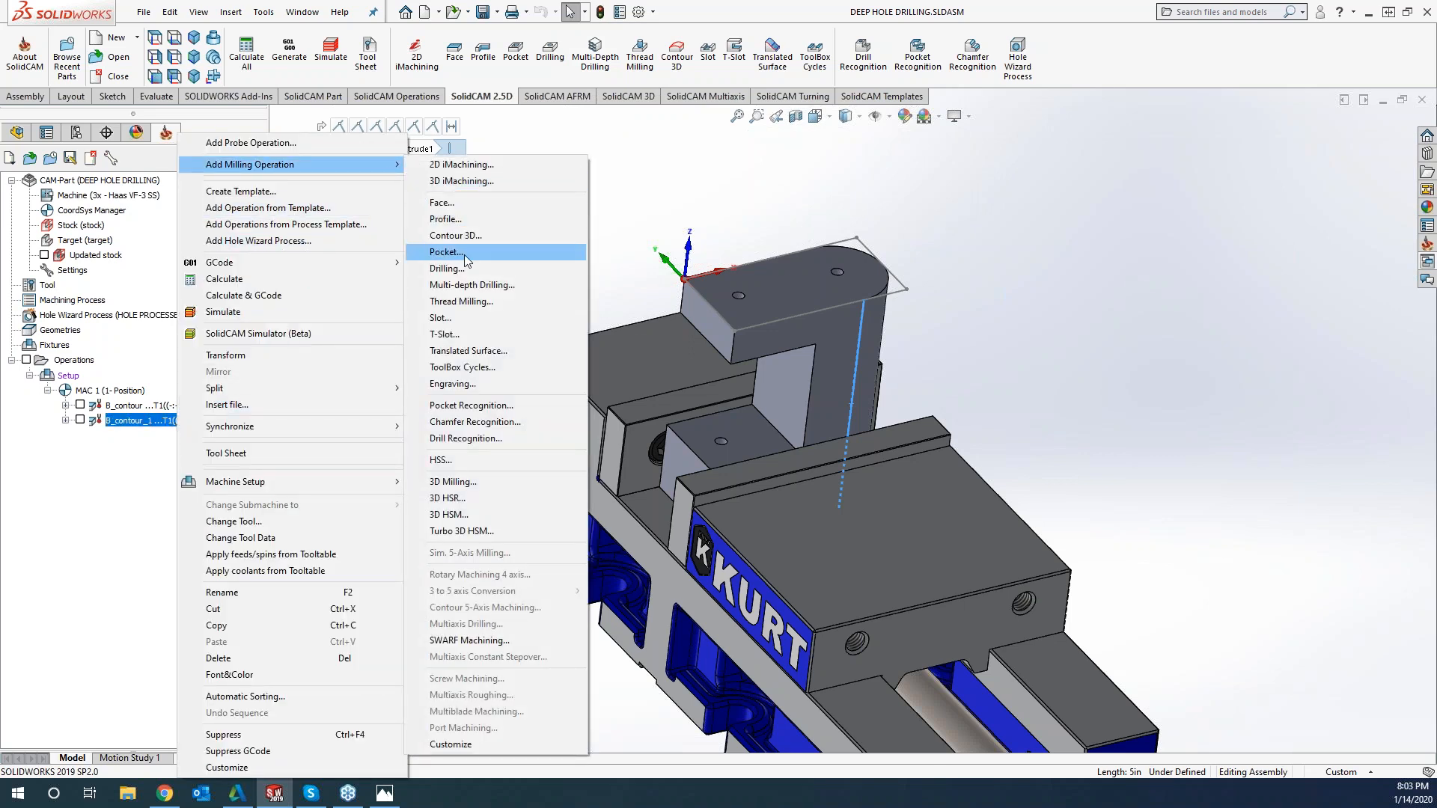
{"action": "left_click", "coordinate": [769, 171]}
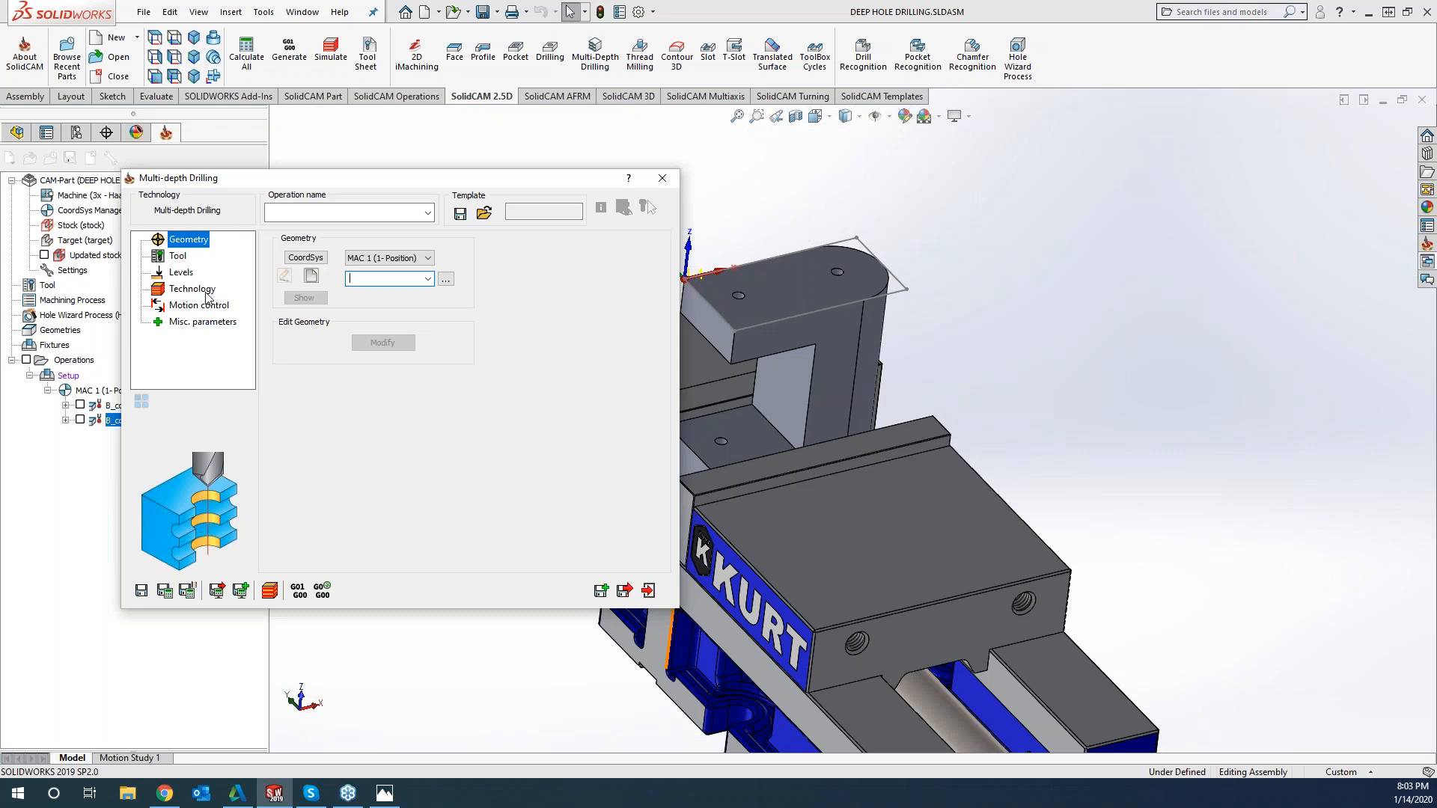
{"action": "left_click", "coordinate": [312, 277]}
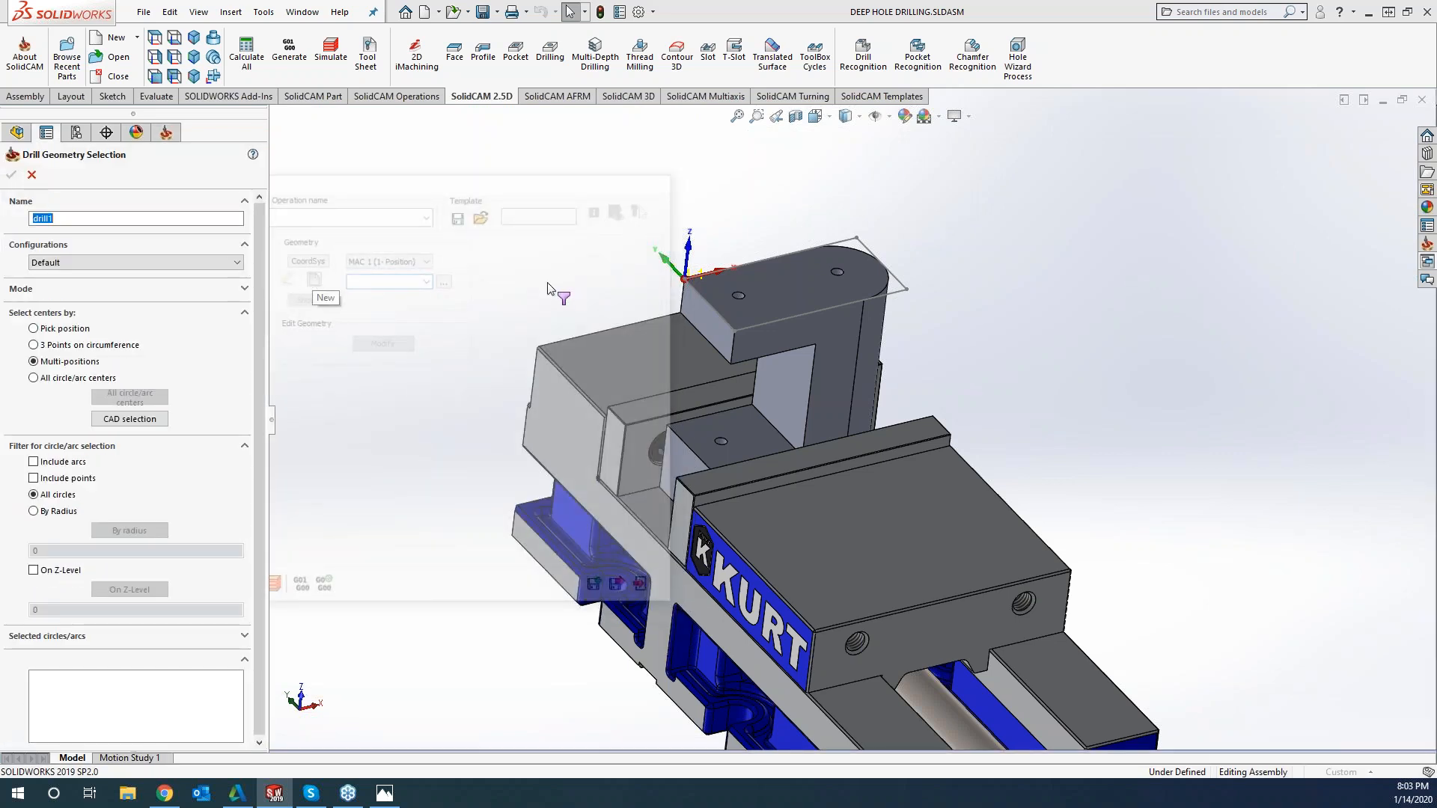
{"action": "left_click", "coordinate": [780, 299]}
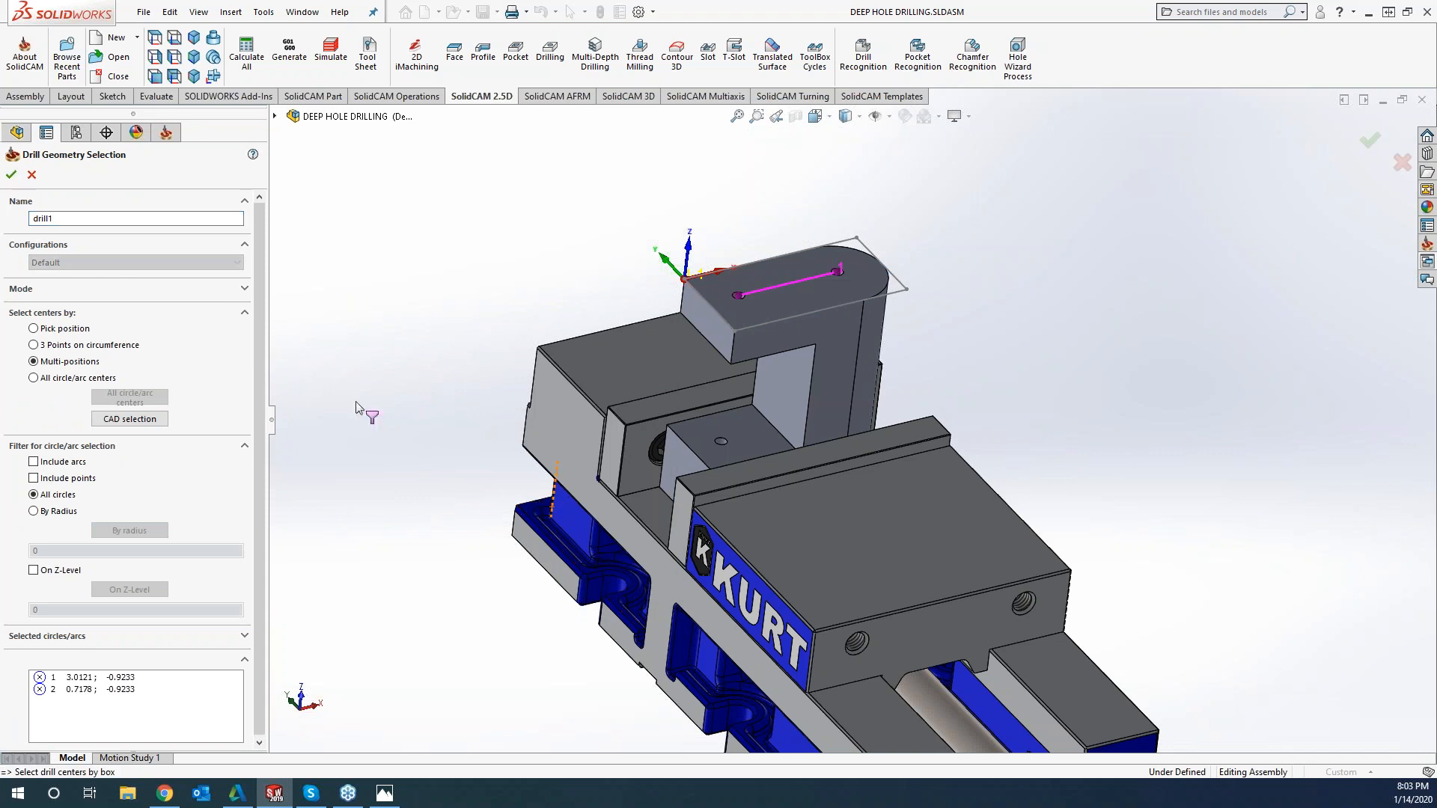
{"action": "left_click", "coordinate": [11, 175]}
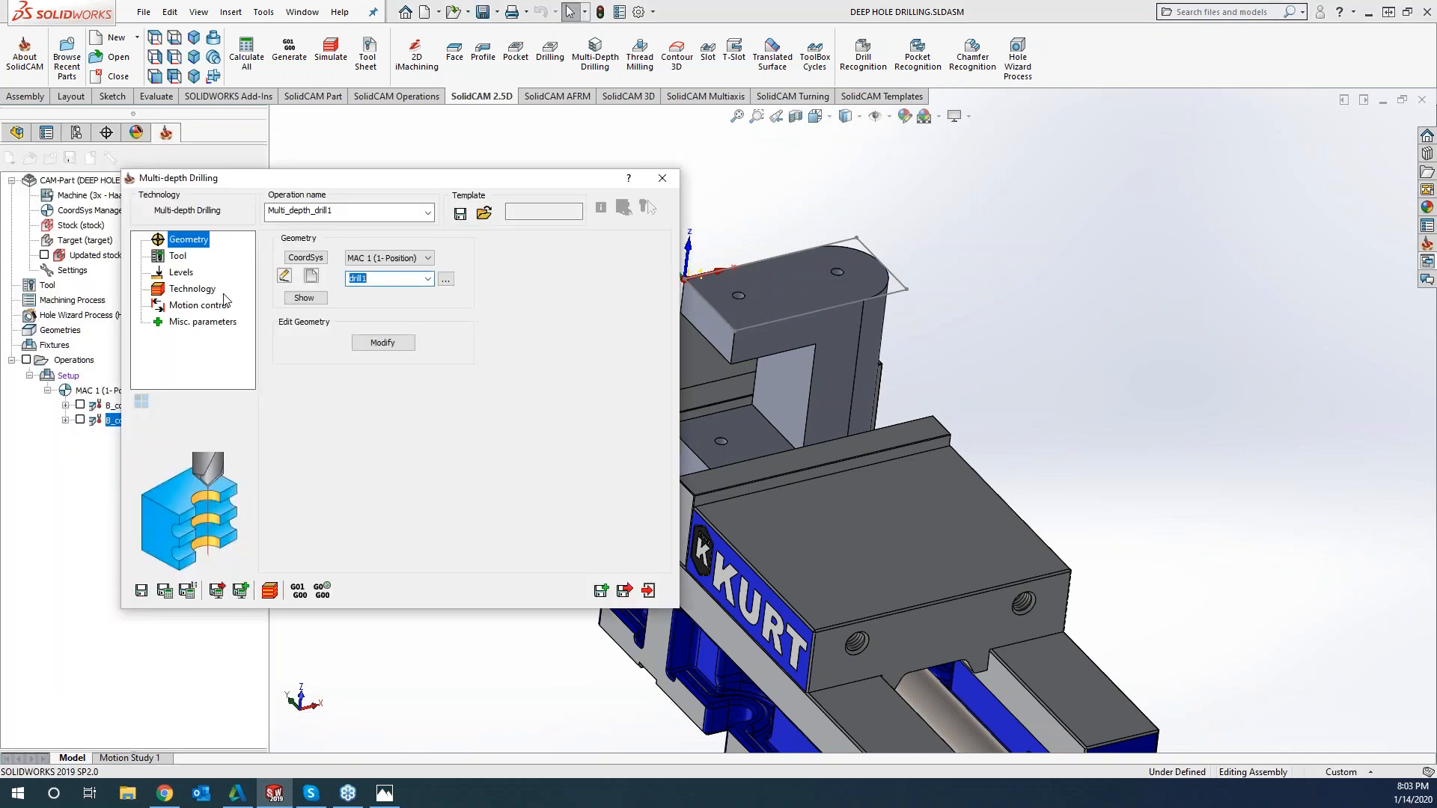
{"action": "left_click", "coordinate": [662, 177]}
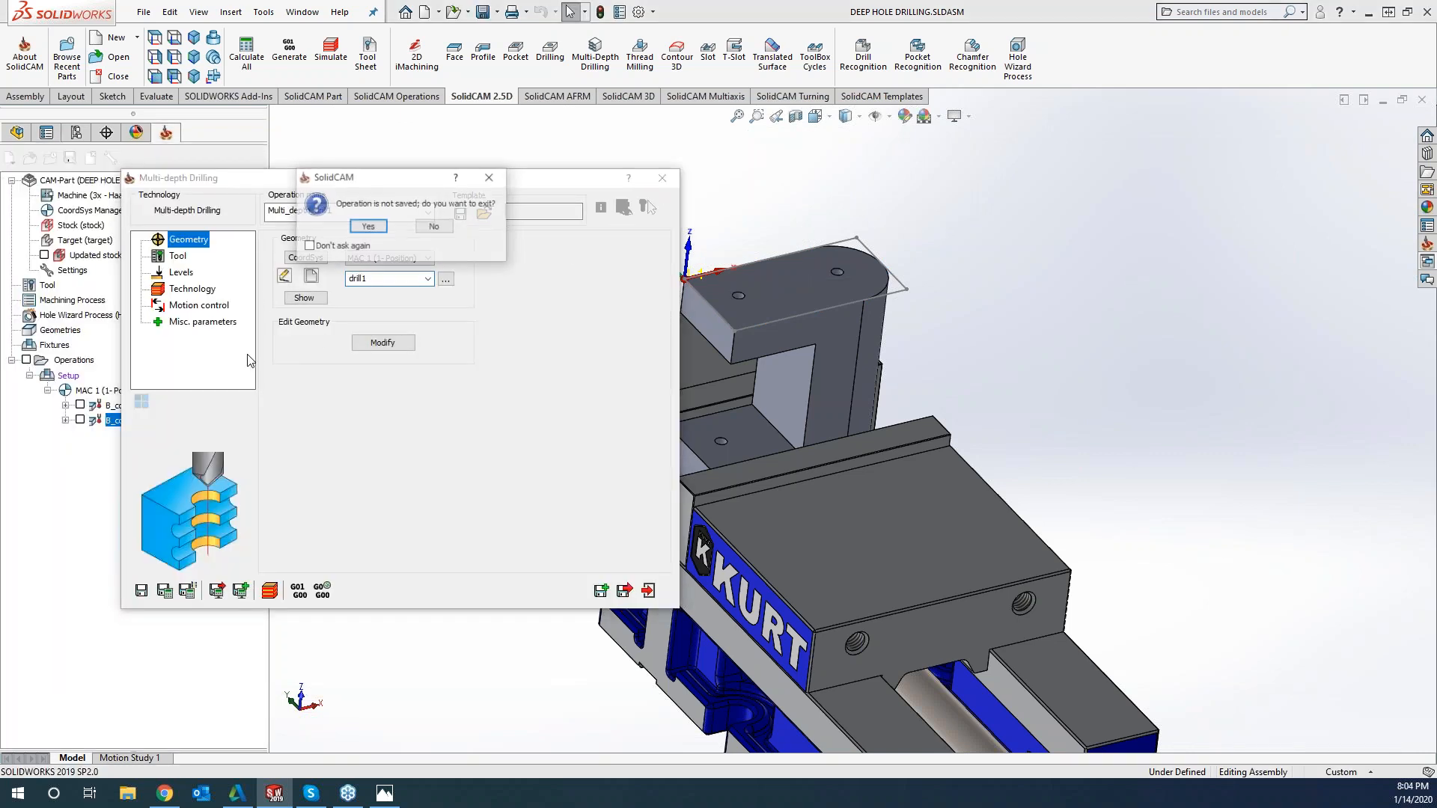
{"action": "left_click", "coordinate": [368, 227]}
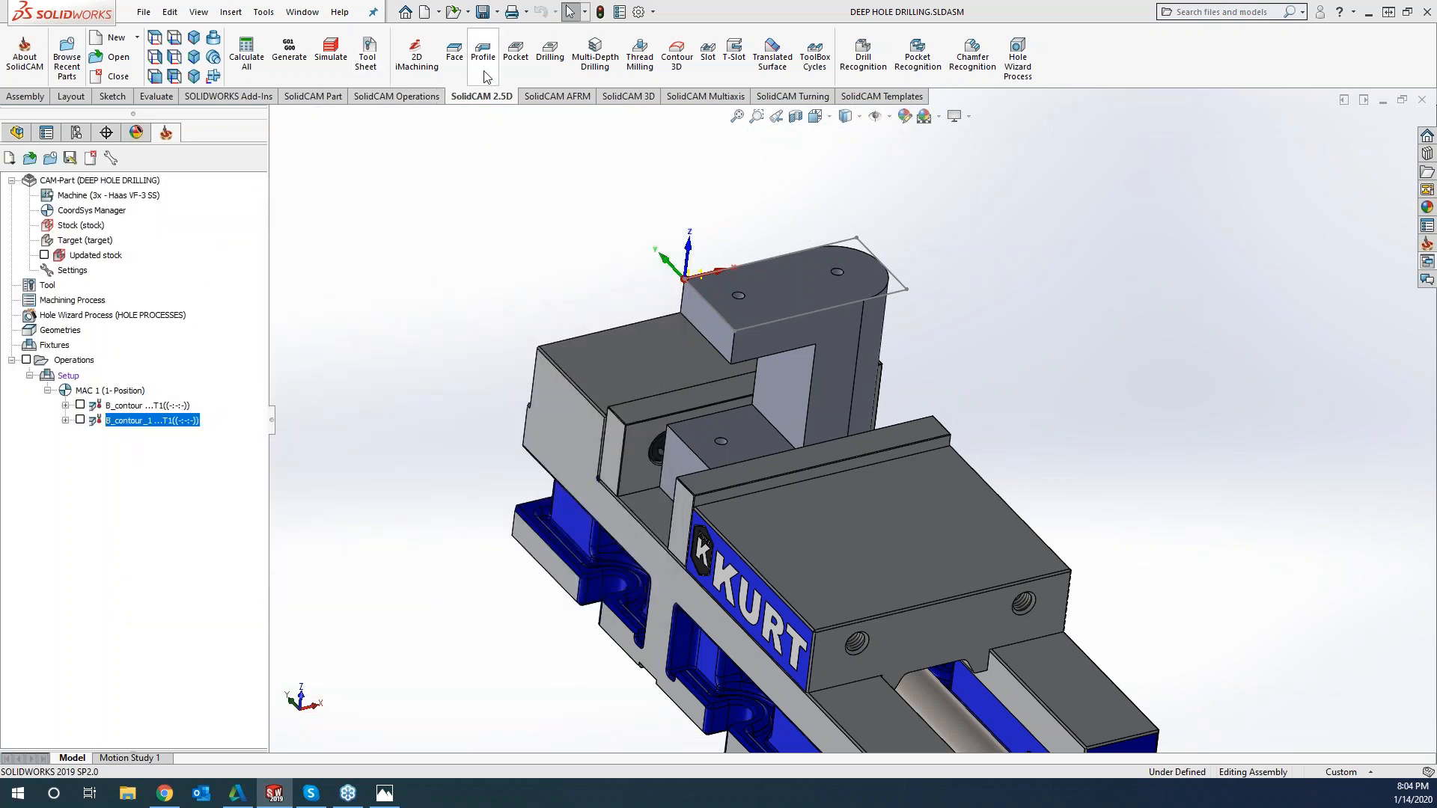
Add a 2D drilling operation and define its geometry from the two holes on the part's top face
{"action": "left_click", "coordinate": [541, 59]}
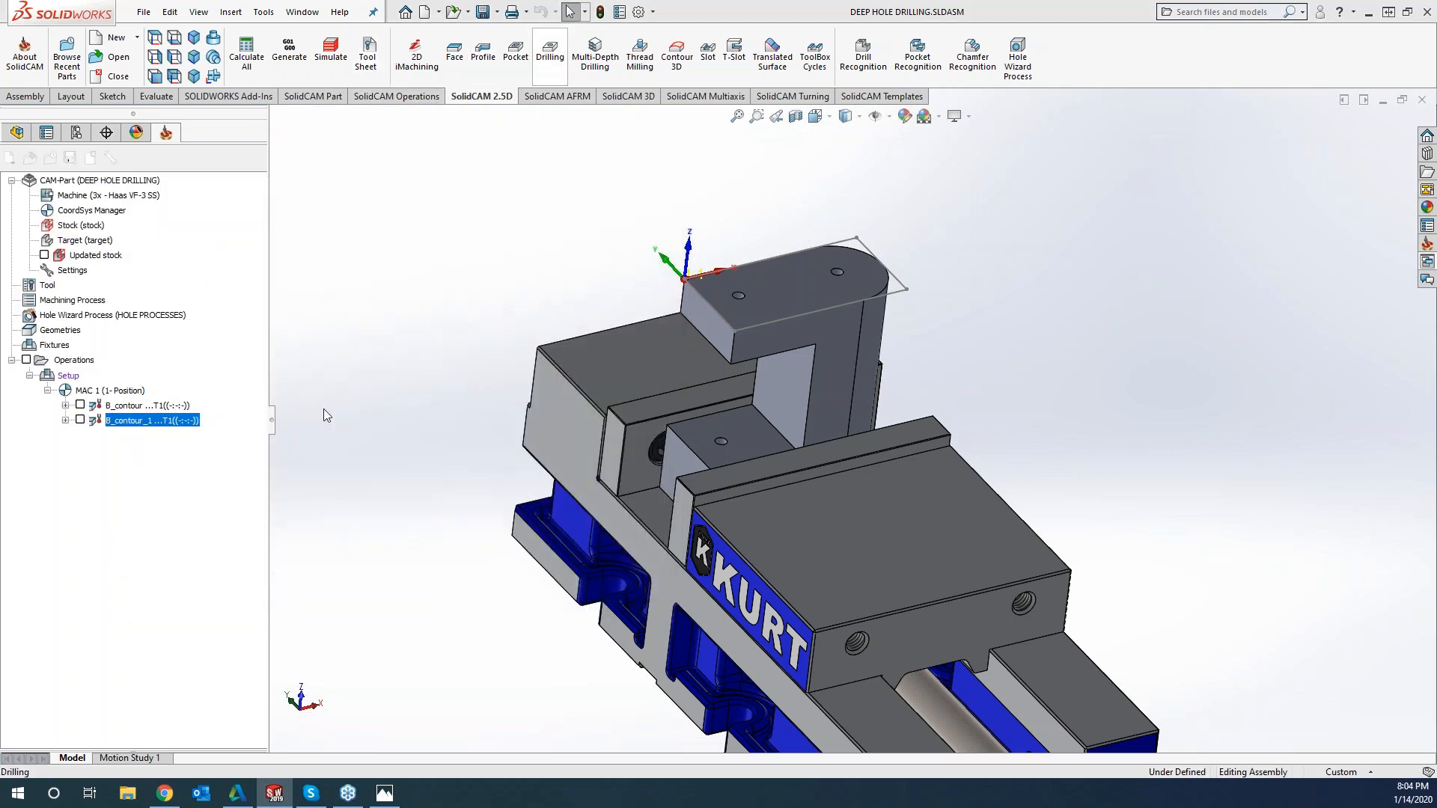
{"action": "left_click", "coordinate": [312, 277]}
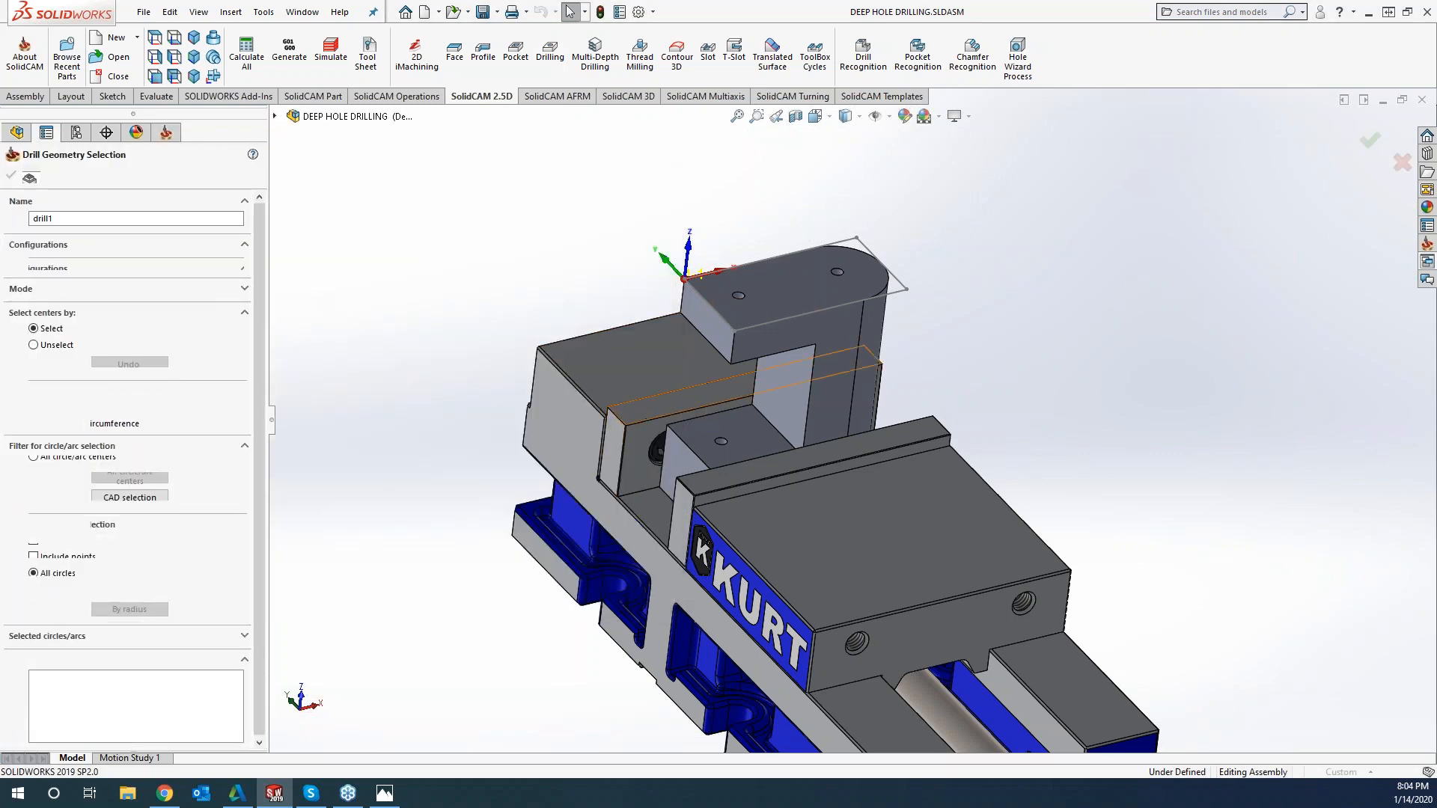
{"action": "left_click", "coordinate": [772, 305]}
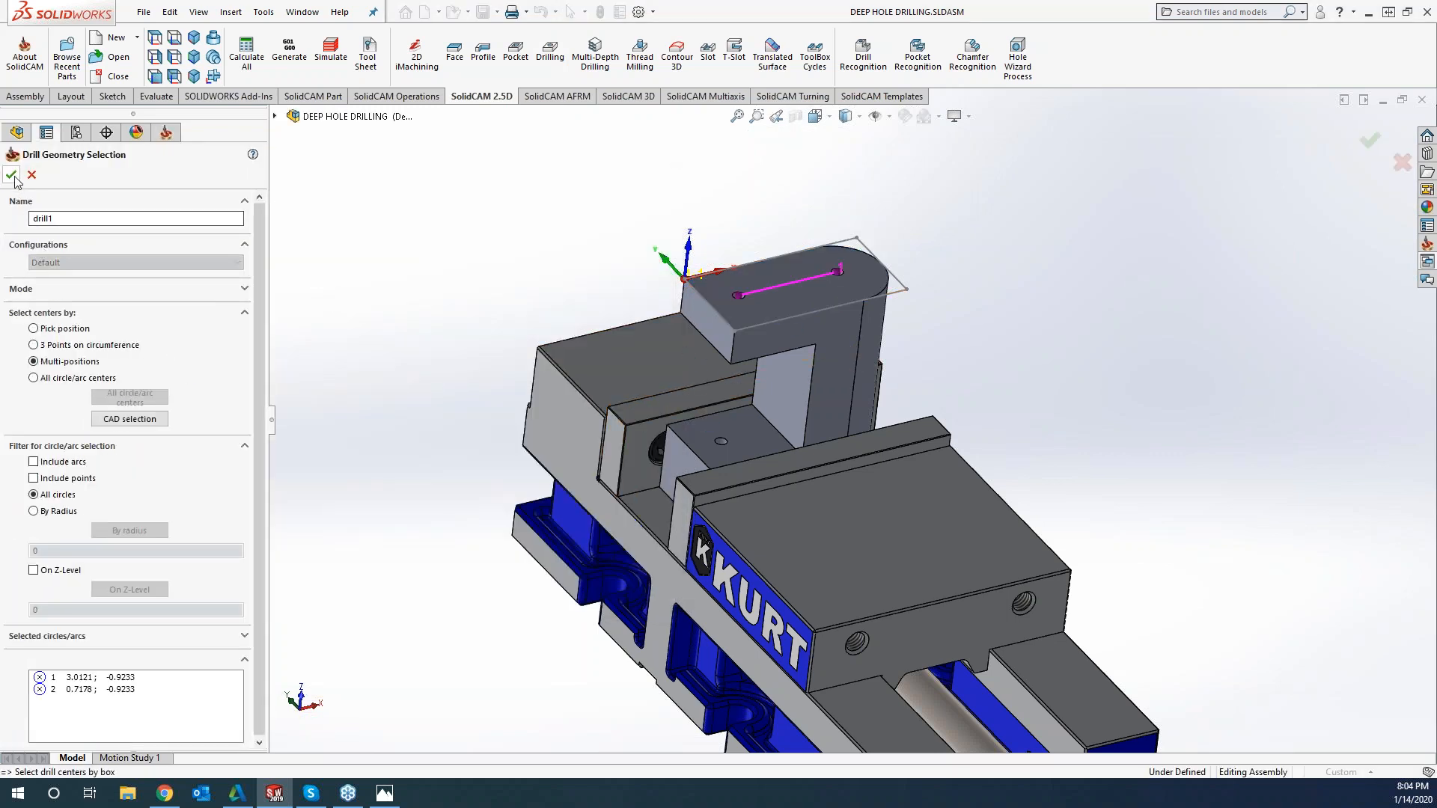
{"action": "left_click", "coordinate": [13, 177]}
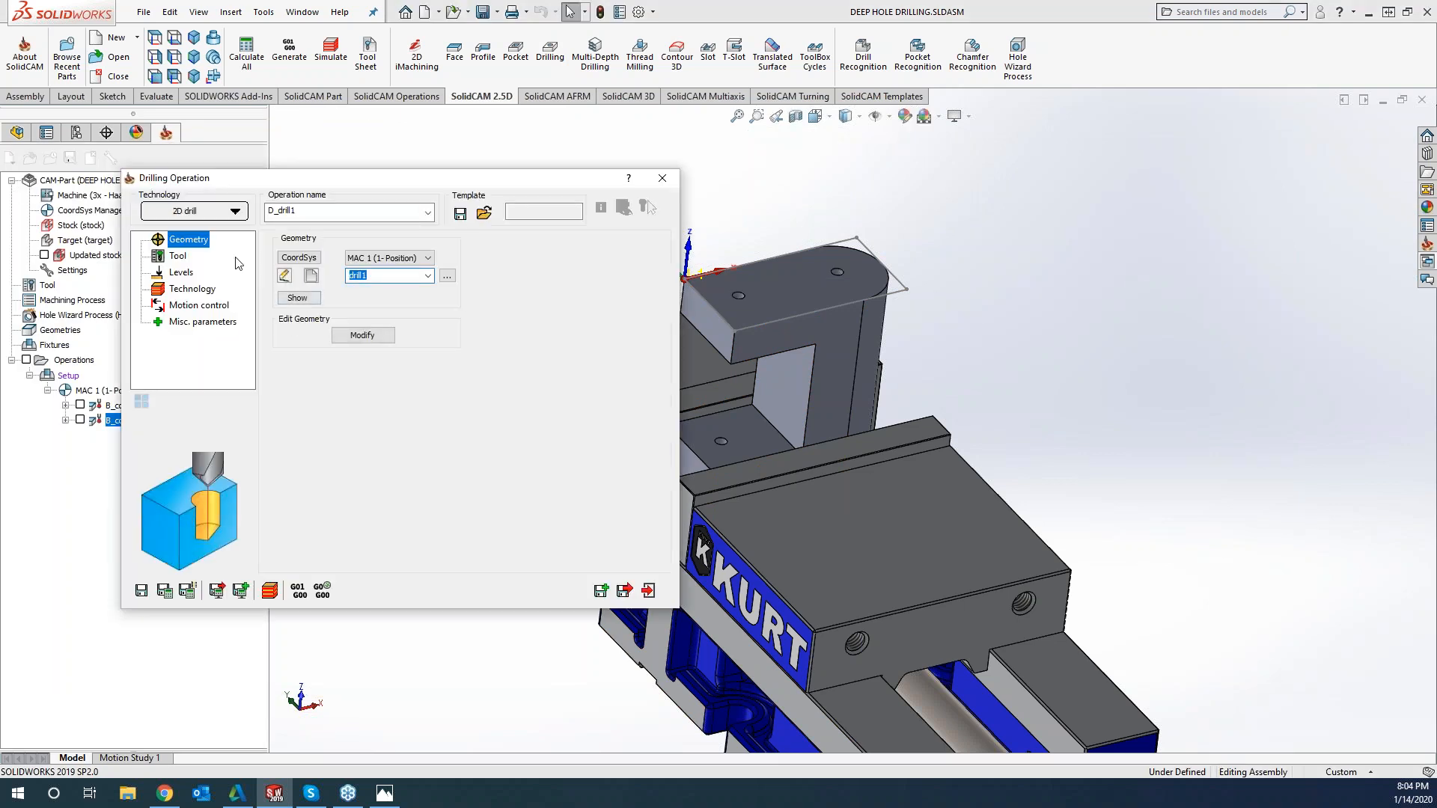
Assign tool 2, the 0.5 inch 90° drill, to the drilling operation
{"action": "left_click", "coordinate": [180, 256]}
{"action": "left_click", "coordinate": [379, 495]}
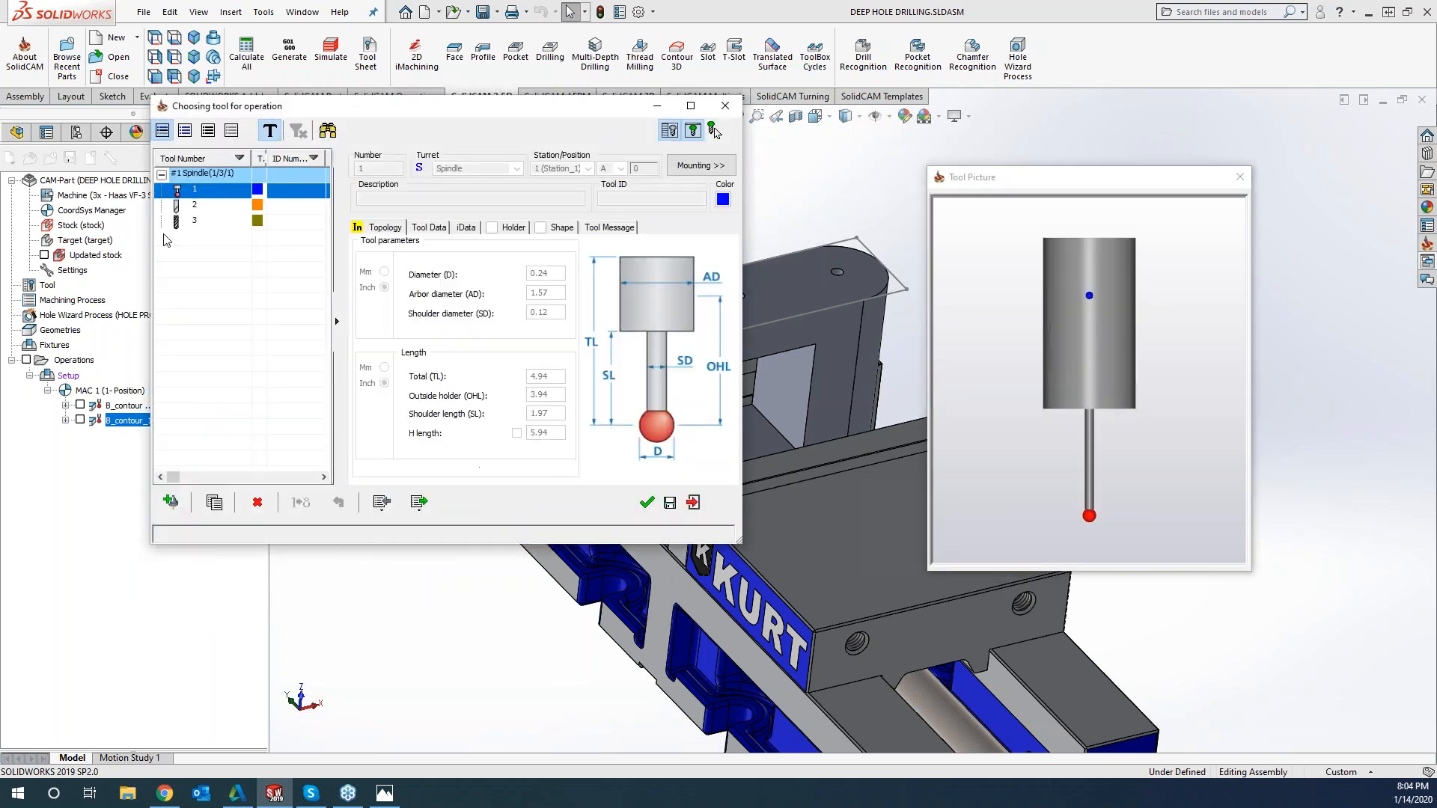
{"action": "left_click", "coordinate": [185, 207]}
{"action": "left_click", "coordinate": [647, 502]}
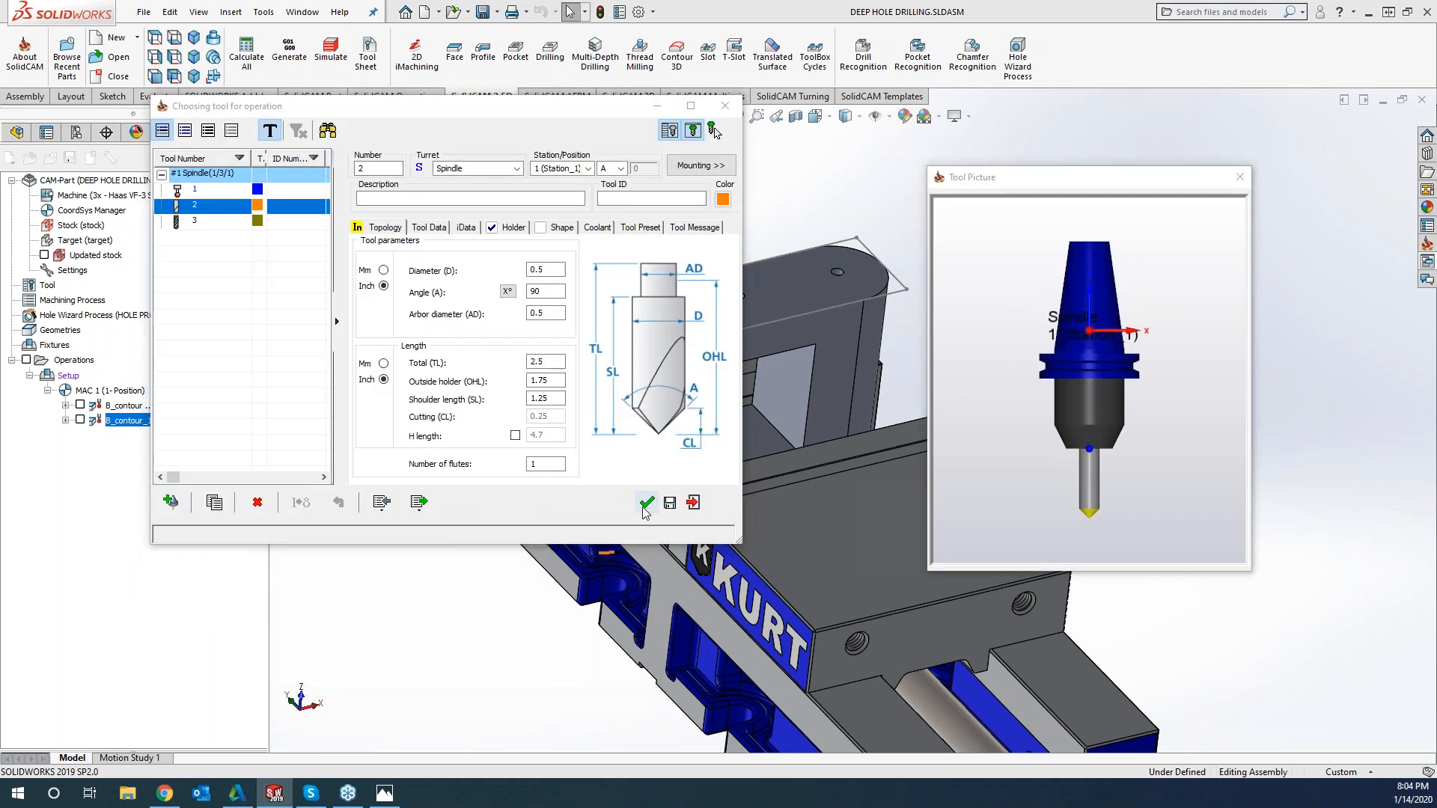
Set the drill depth to 0 with a depth-type diameter value of 0.26, then save and calculate the operation and close it
{"action": "left_click", "coordinate": [185, 277]}
{"action": "double_click", "coordinate": [381, 395]}
{"action": "type", "text": "0"}
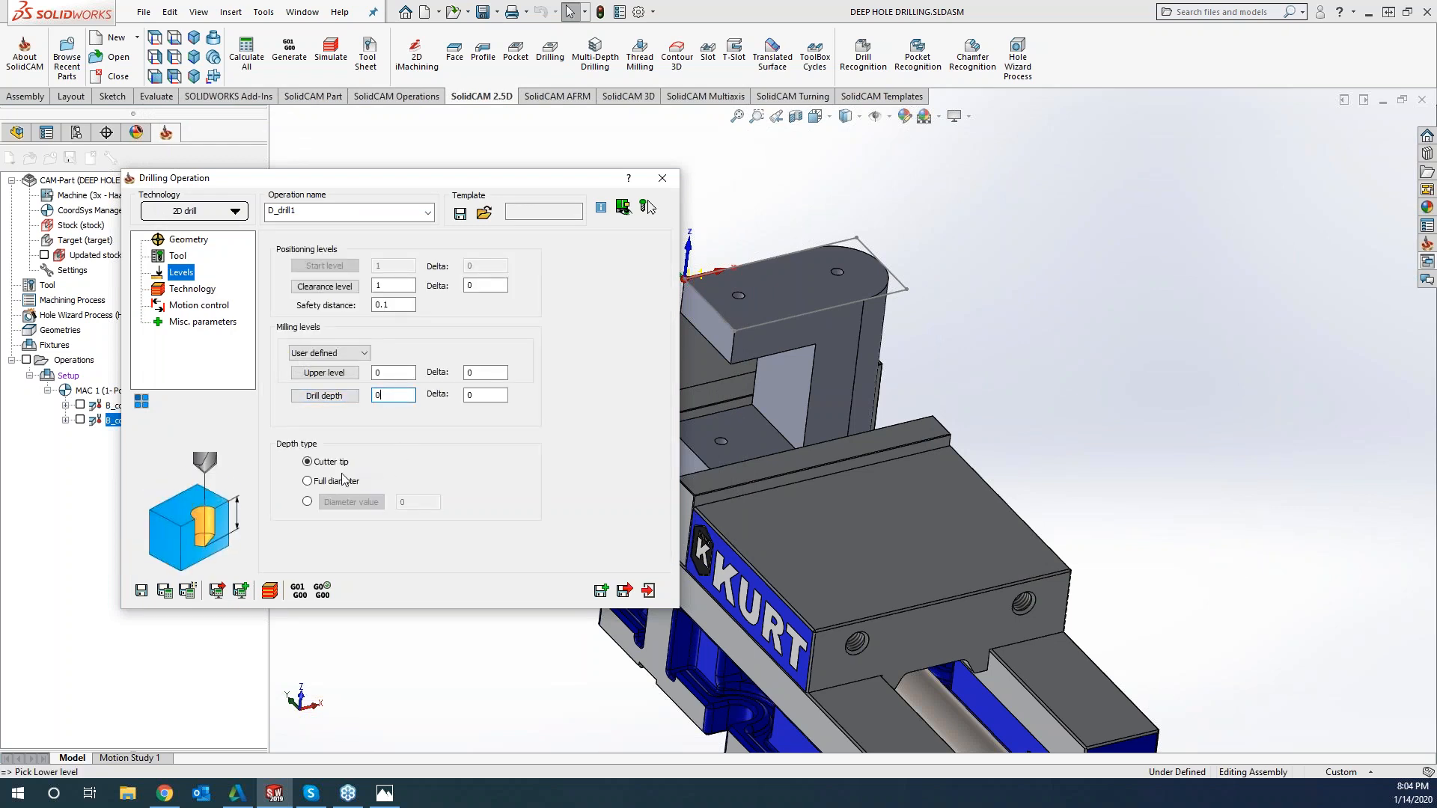
{"action": "left_click", "coordinate": [307, 502]}
{"action": "left_click", "coordinate": [405, 502]}
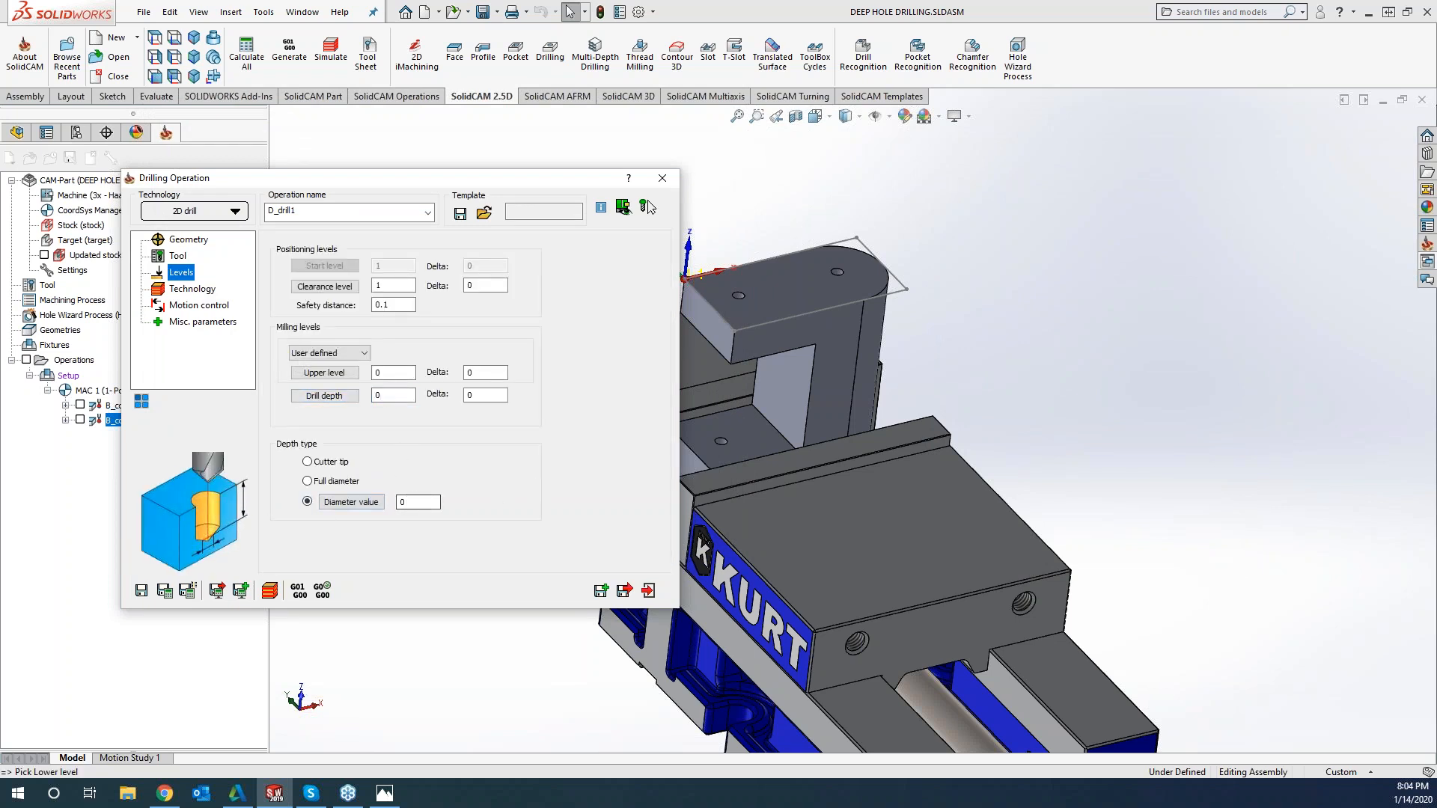
{"action": "left_click", "coordinate": [738, 296]}
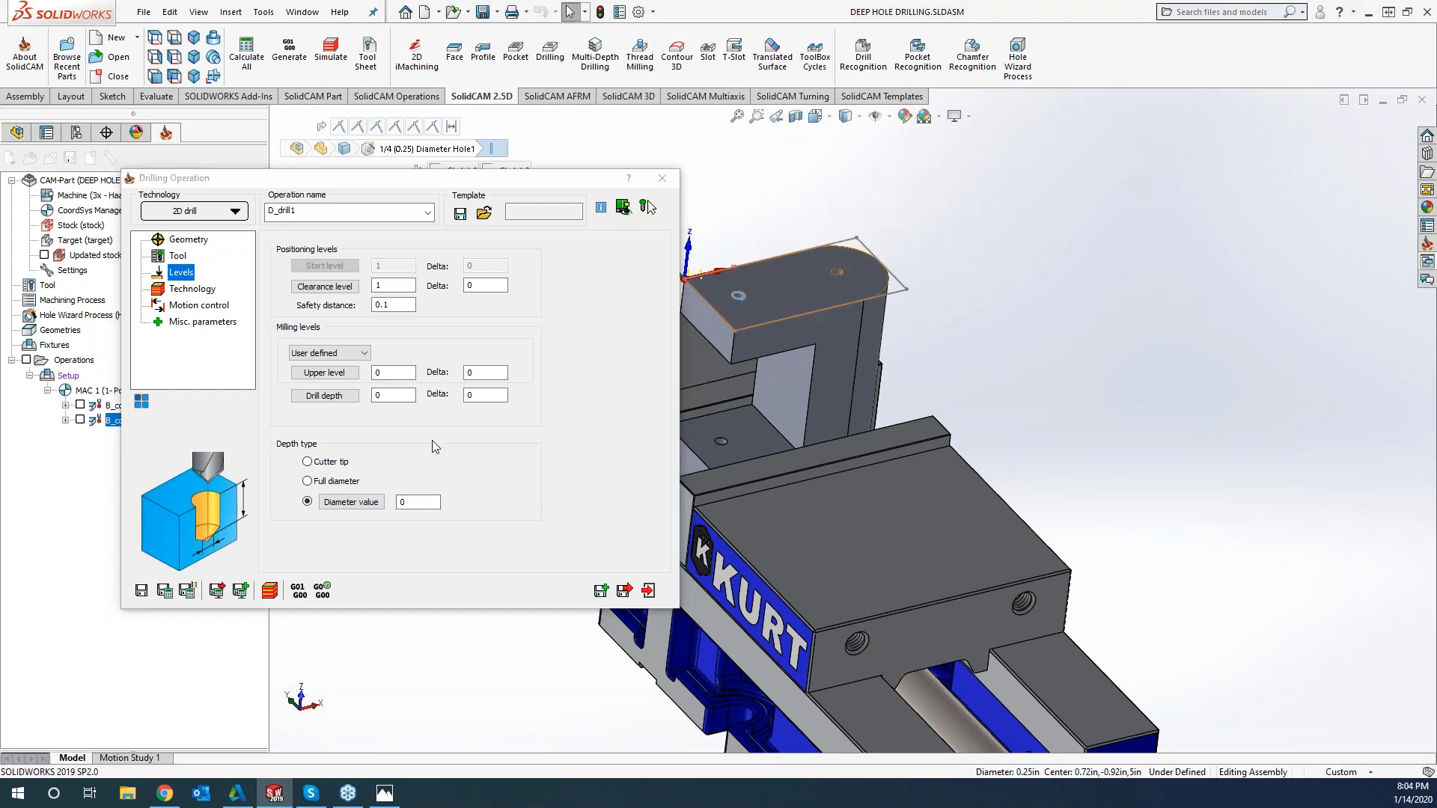
{"action": "left_click", "coordinate": [418, 501]}
{"action": "left_click", "coordinate": [417, 500]}
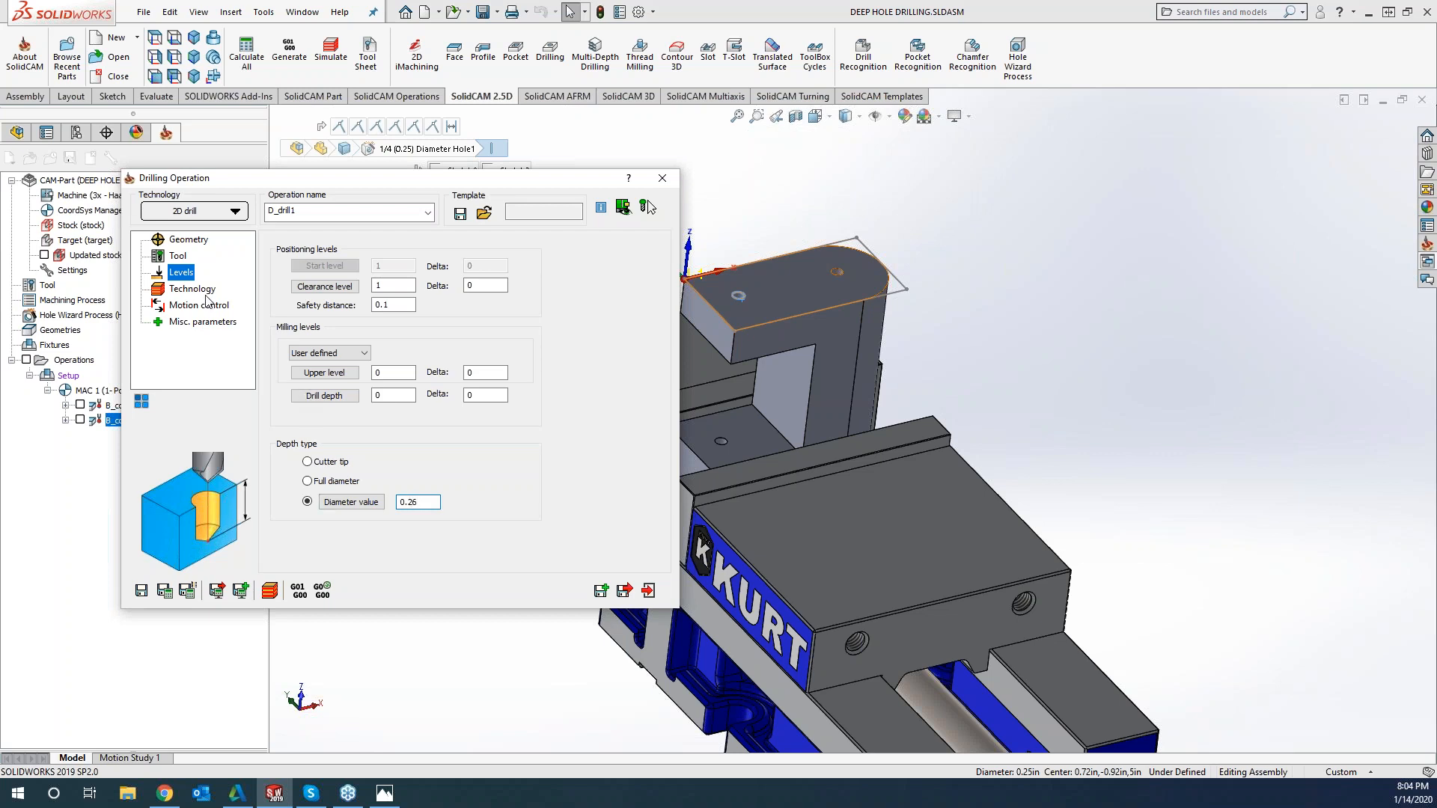
{"action": "left_click", "coordinate": [164, 587]}
{"action": "left_click", "coordinate": [665, 181]}
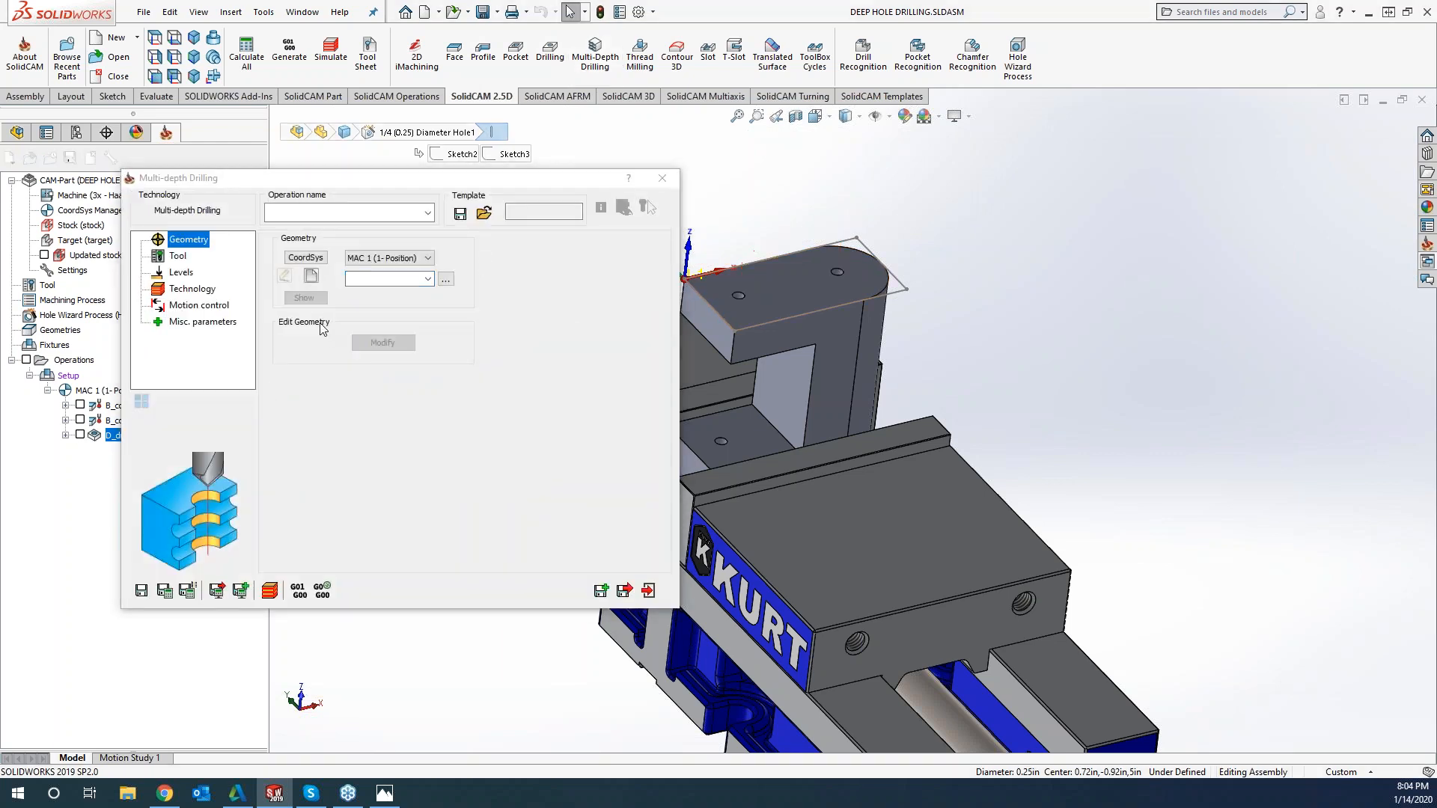
Create the geometry for a new multi-depth drilling operation from the top-face hole nearest the coordinate origin
{"action": "left_click", "coordinate": [312, 276]}
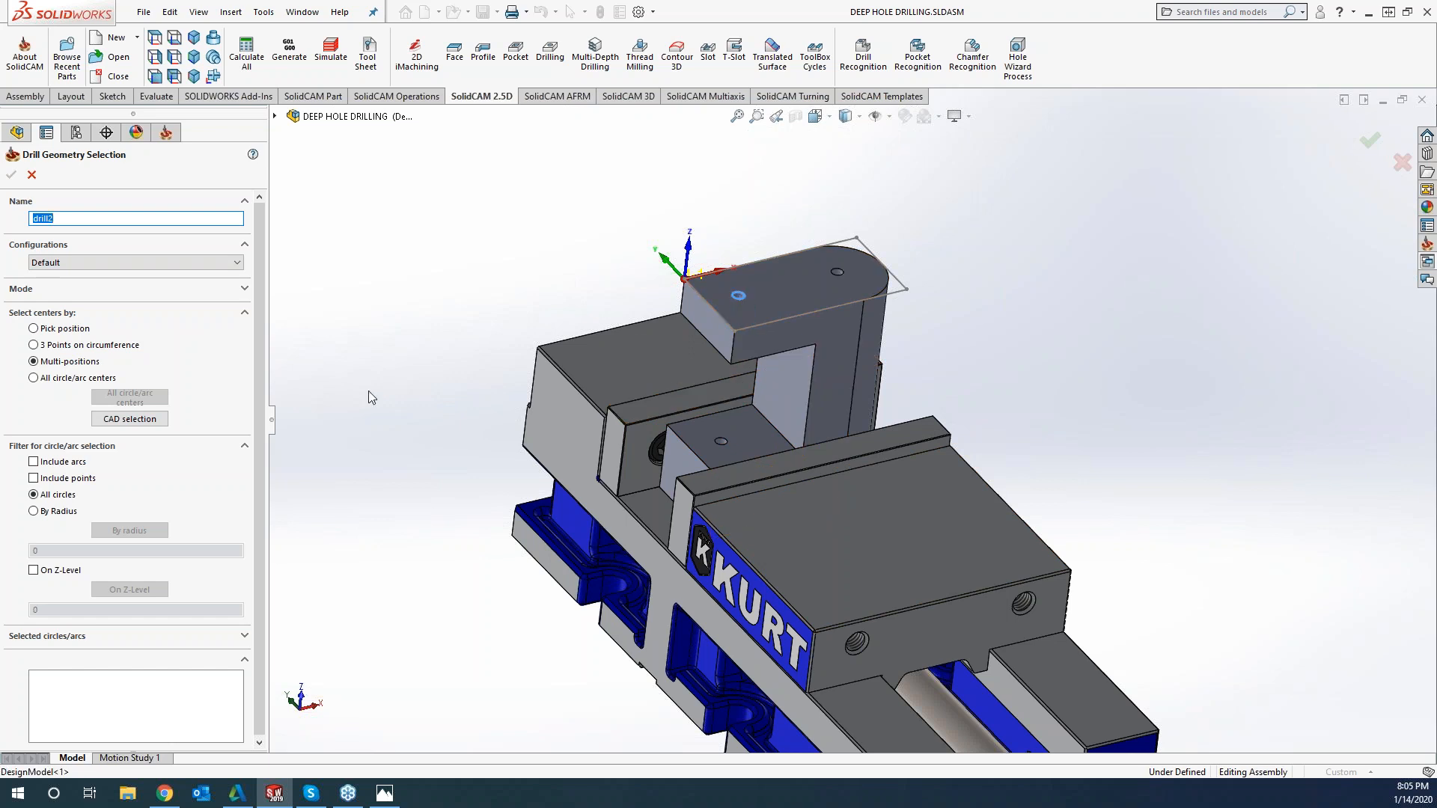
{"action": "left_click", "coordinate": [739, 297]}
{"action": "left_click", "coordinate": [12, 175]}
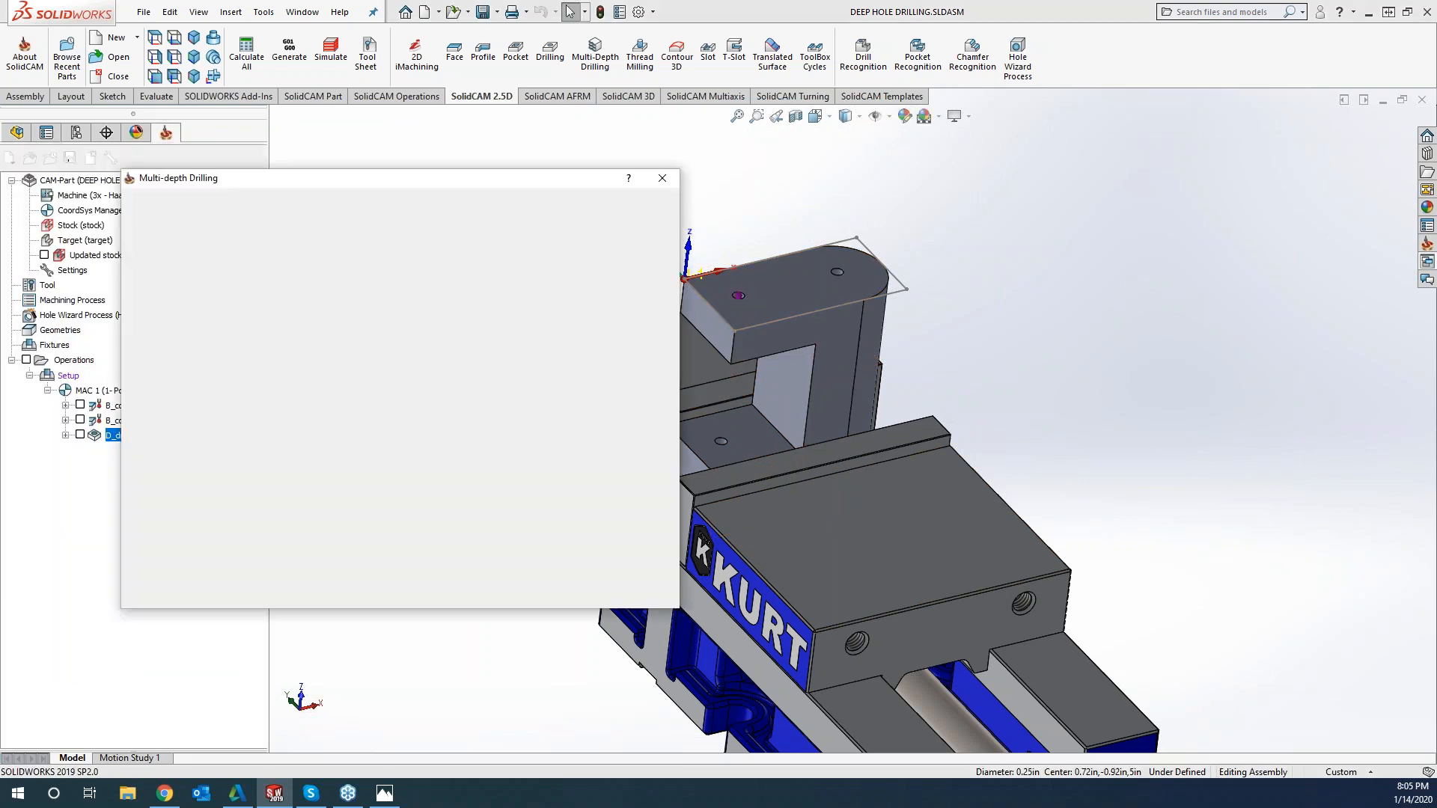
Assign tool 3, the 0.25 inch 118° drill, to the multi-depth drilling operation
{"action": "left_click", "coordinate": [178, 256]}
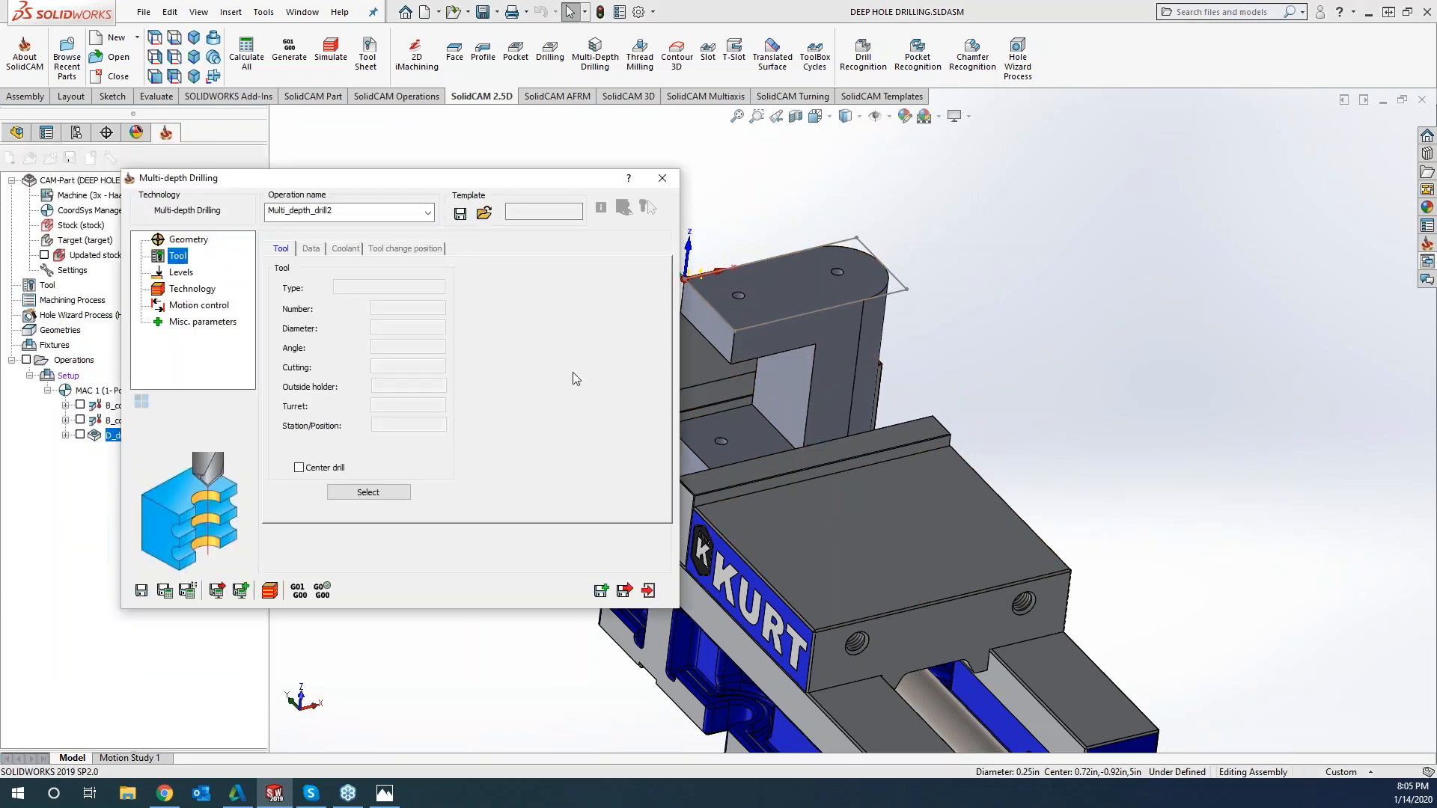
{"action": "left_click", "coordinate": [396, 487]}
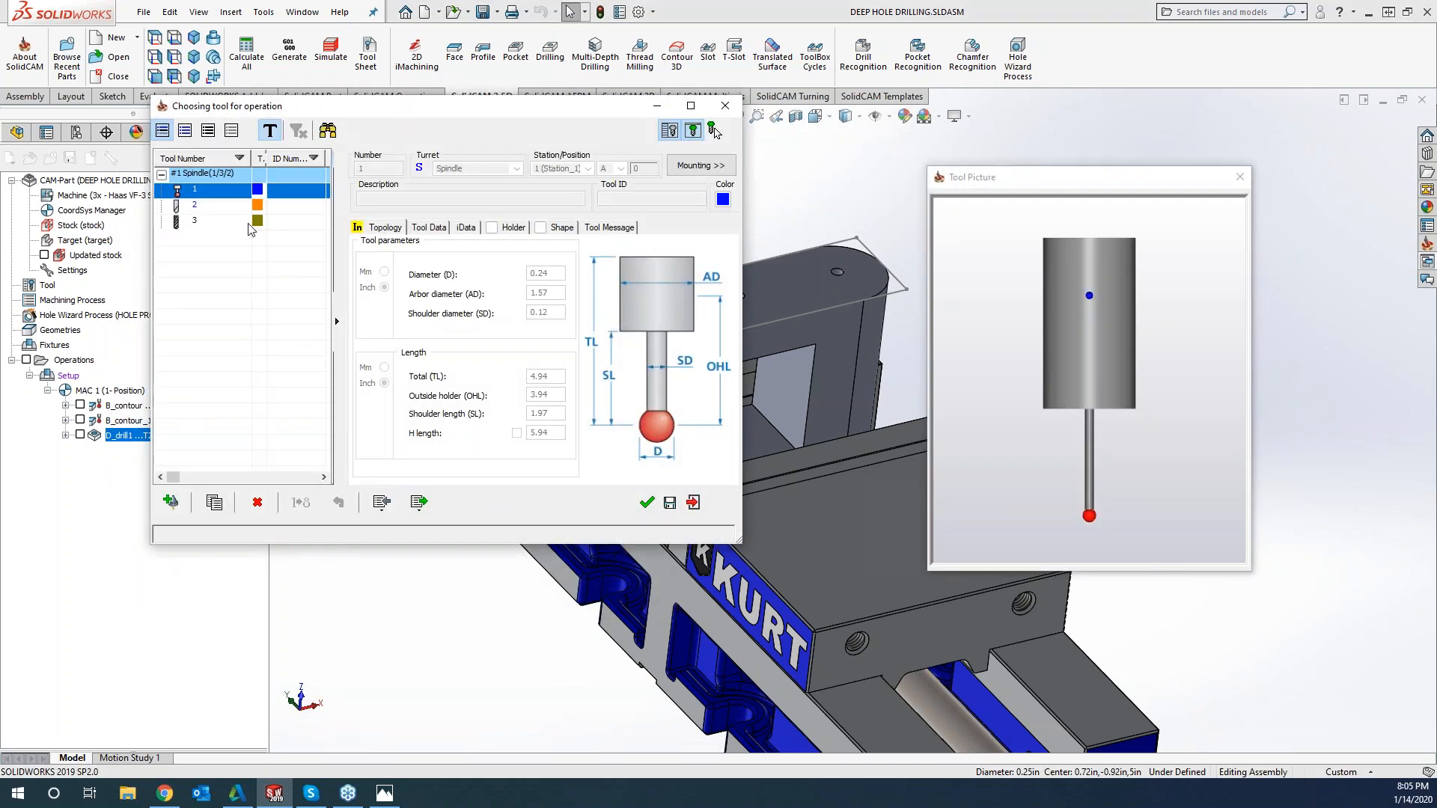
{"action": "left_click", "coordinate": [238, 222]}
{"action": "left_click", "coordinate": [645, 504]}
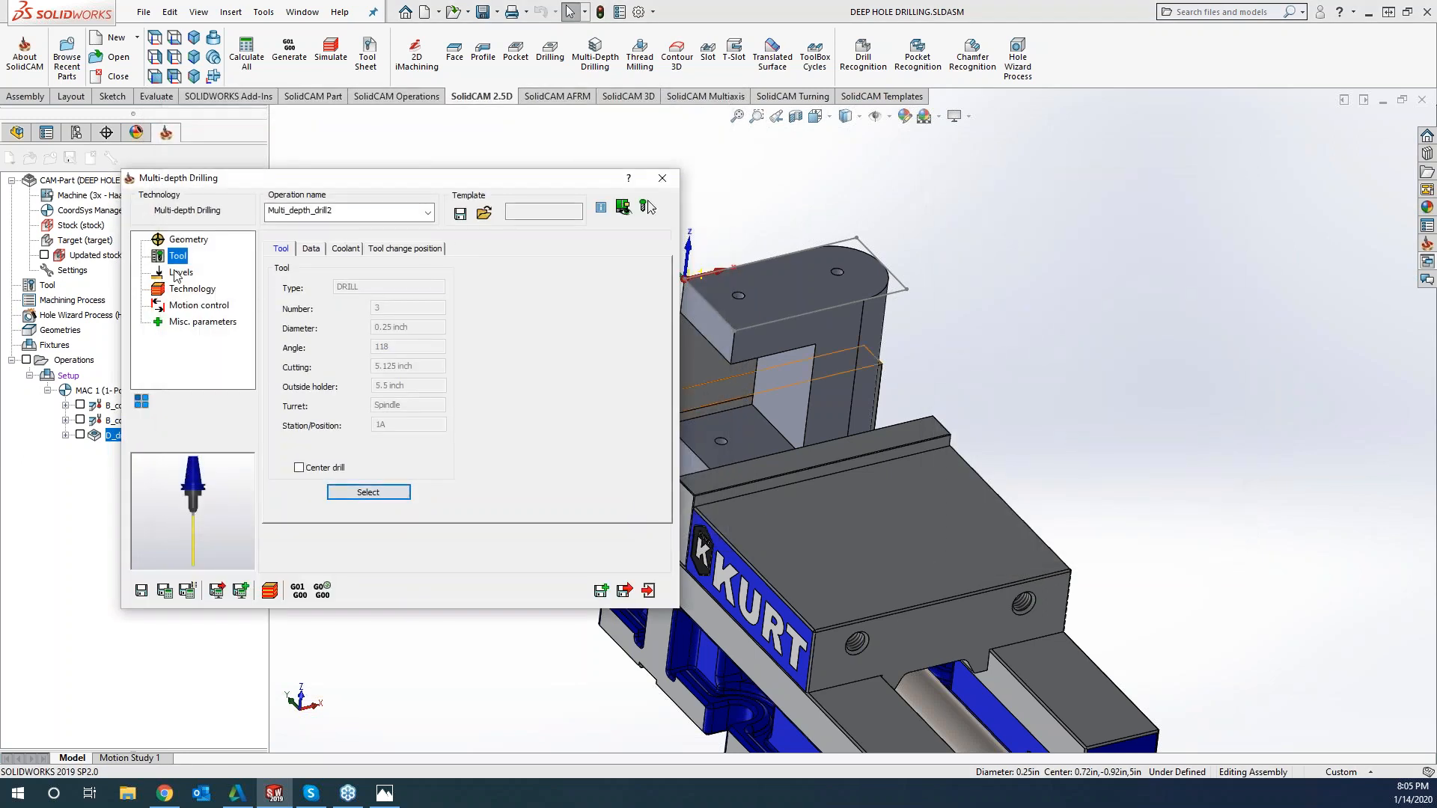
Set the depth type of the multi-depth drilling levels to Full diameter
{"action": "left_click", "coordinate": [178, 272]}
{"action": "scroll", "coordinate": [770, 451], "scroll_direction": "up", "scroll_amount": 3}
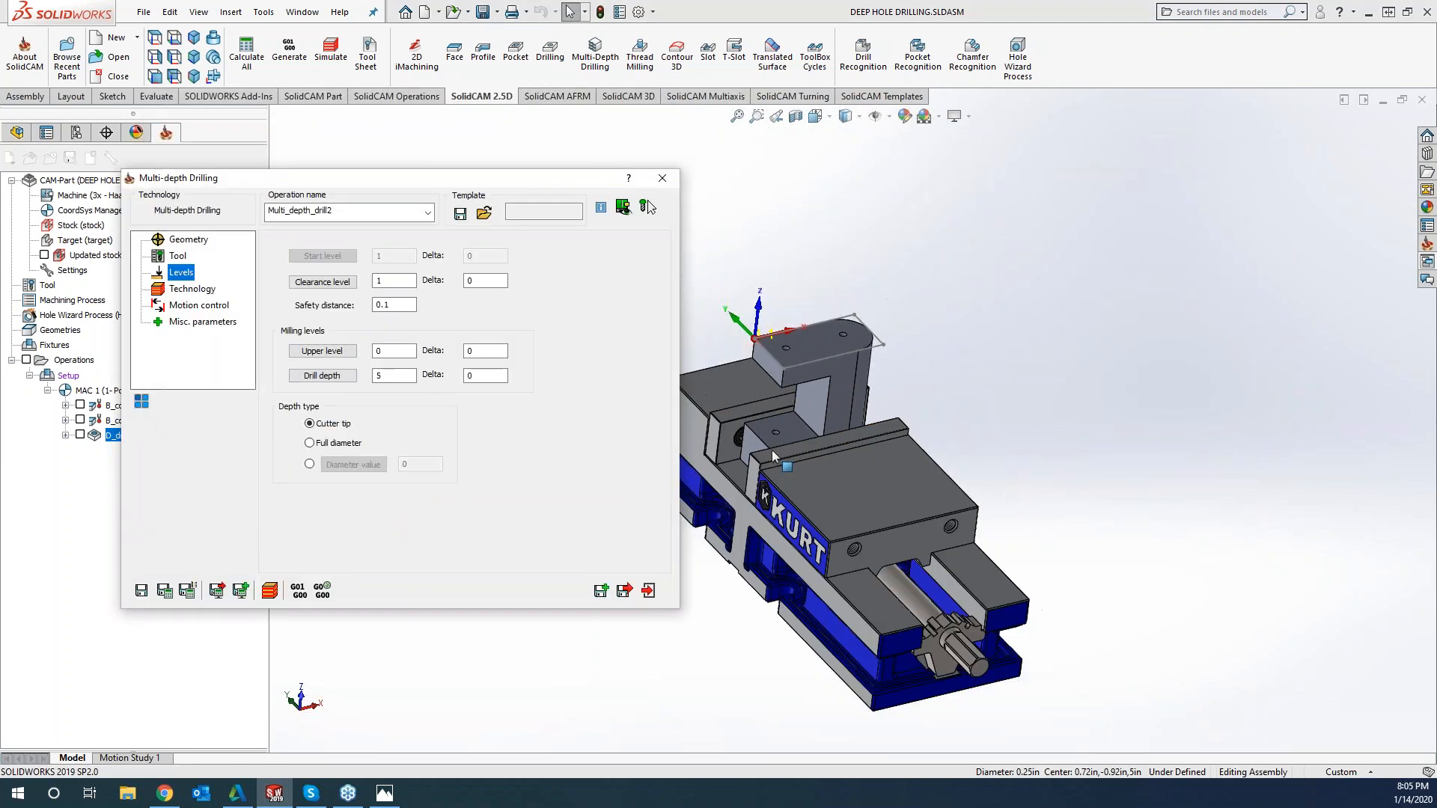
{"action": "scroll", "coordinate": [770, 450], "scroll_direction": "down", "scroll_amount": 3}
{"action": "left_click", "coordinate": [309, 443]}
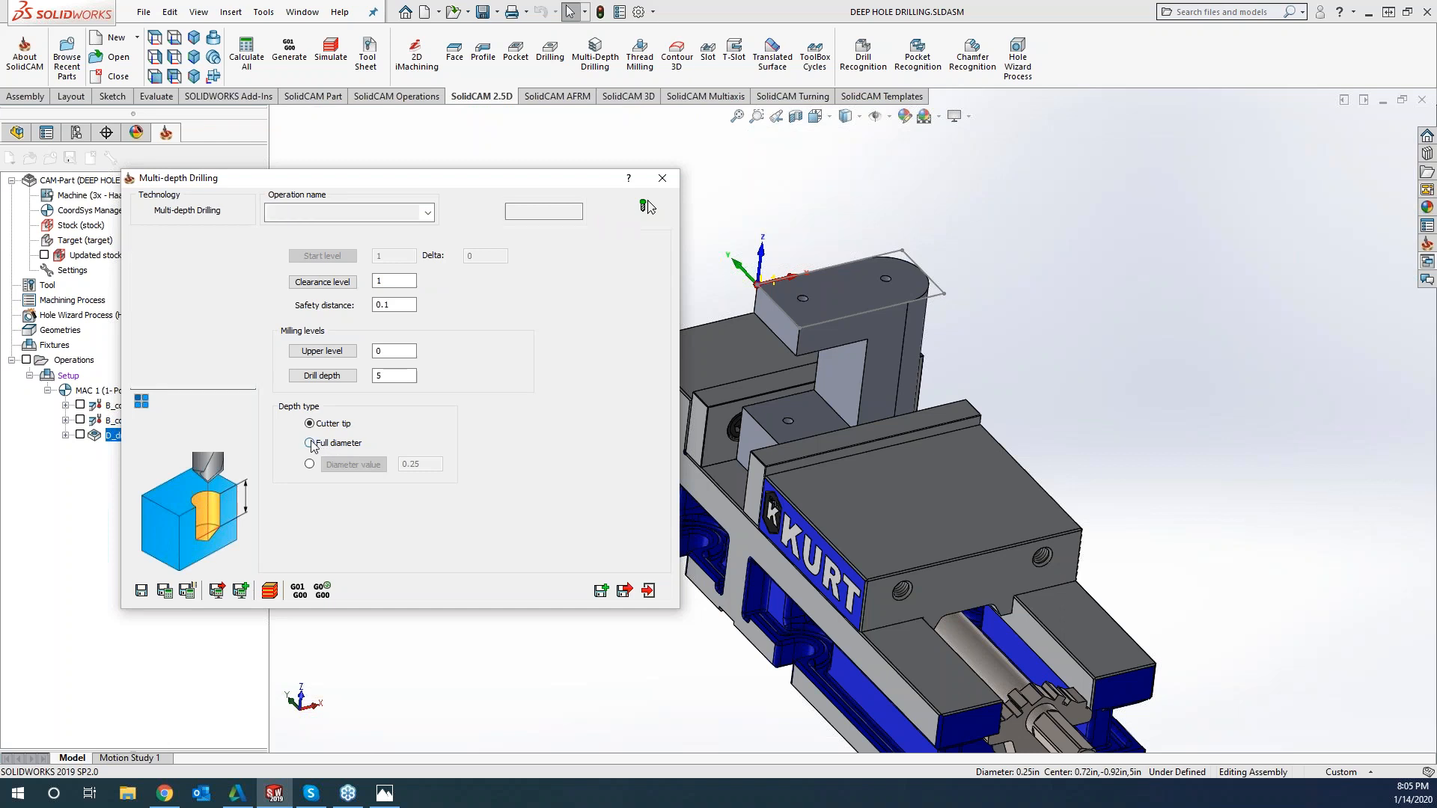
Set the drill depth delta of the multi-depth drilling operation to -0.01
{"action": "left_click", "coordinate": [479, 379]}
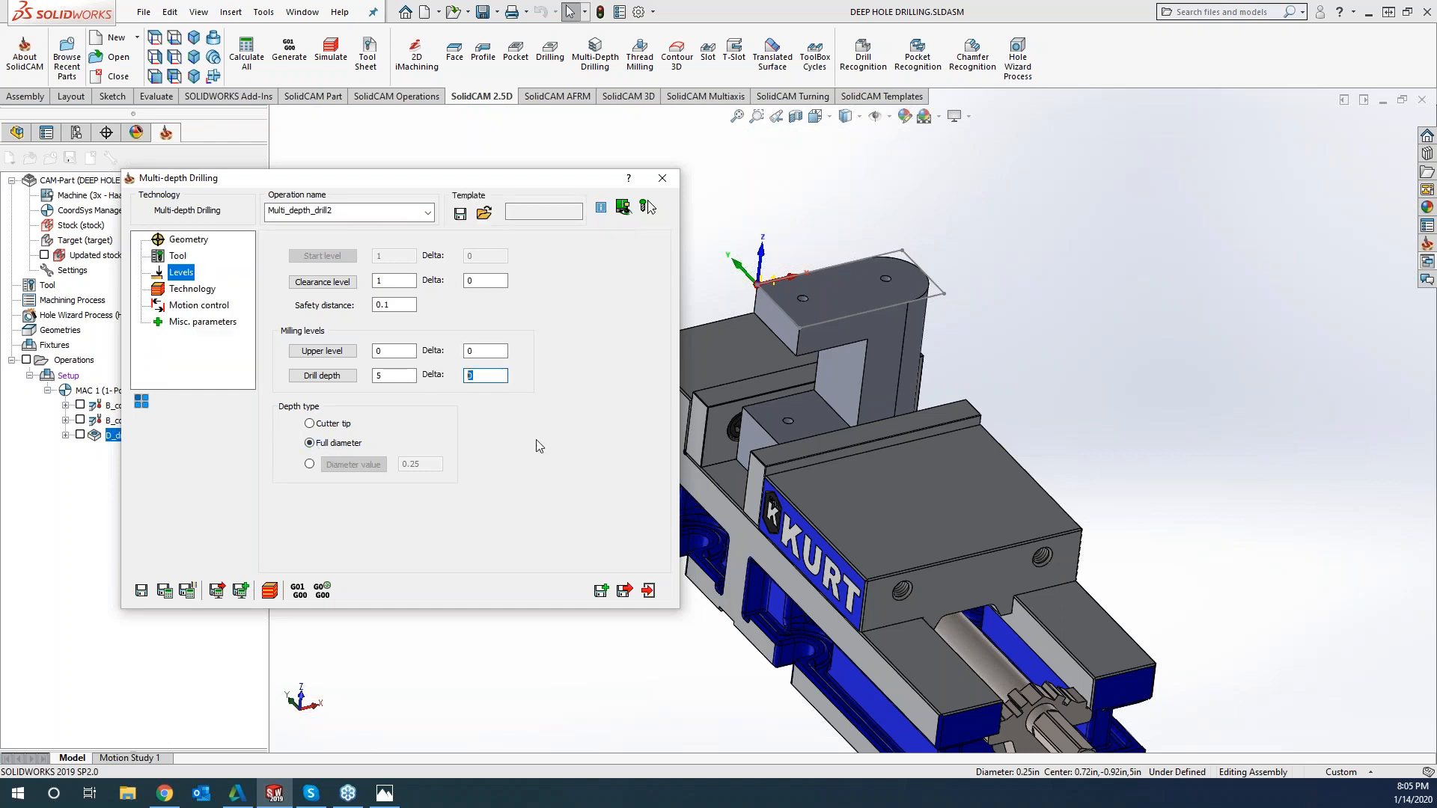
{"action": "type", "text": "-.01"}
Examine the start and end segment levels in the operation's technology settings
{"action": "left_click", "coordinate": [179, 290]}
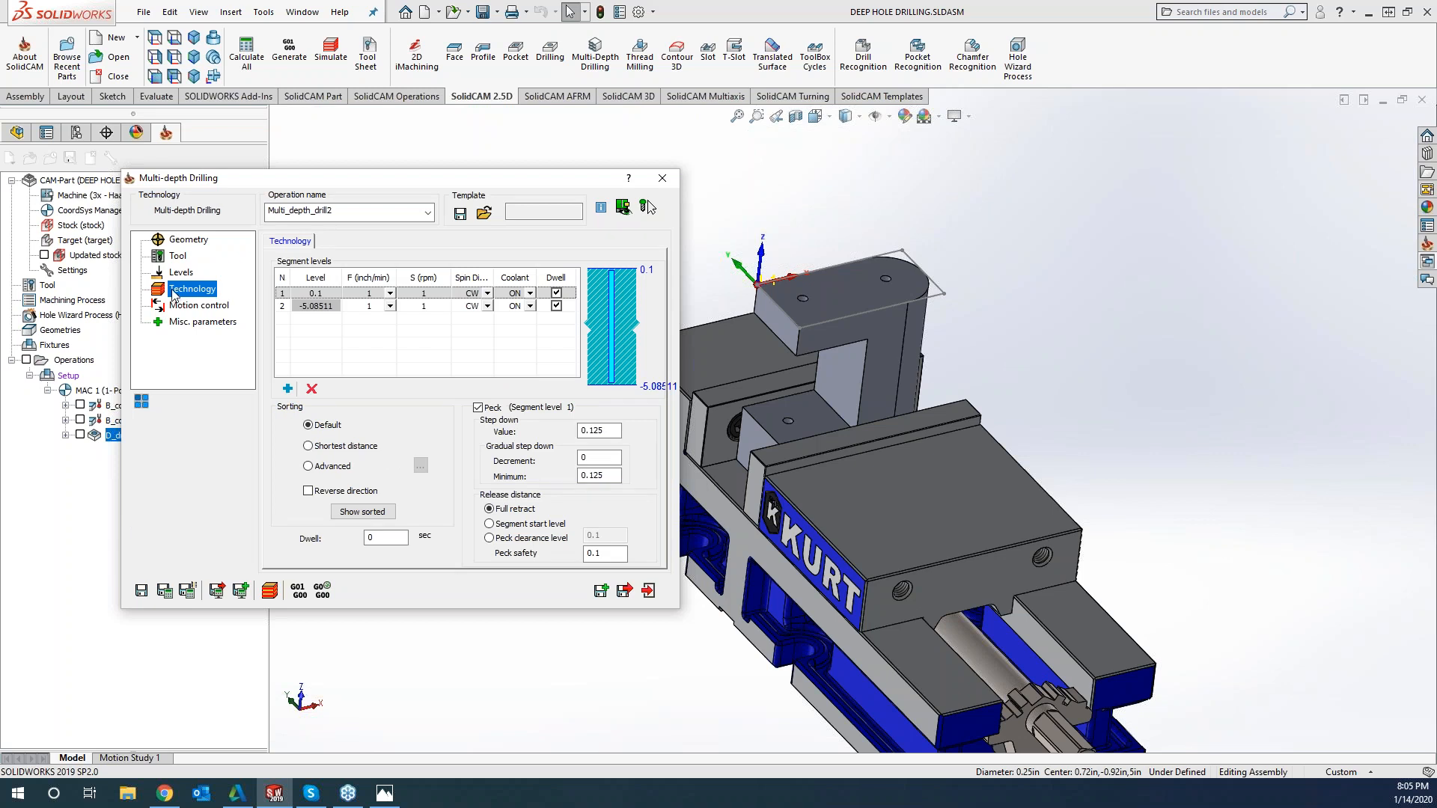
{"action": "left_click", "coordinate": [444, 307]}
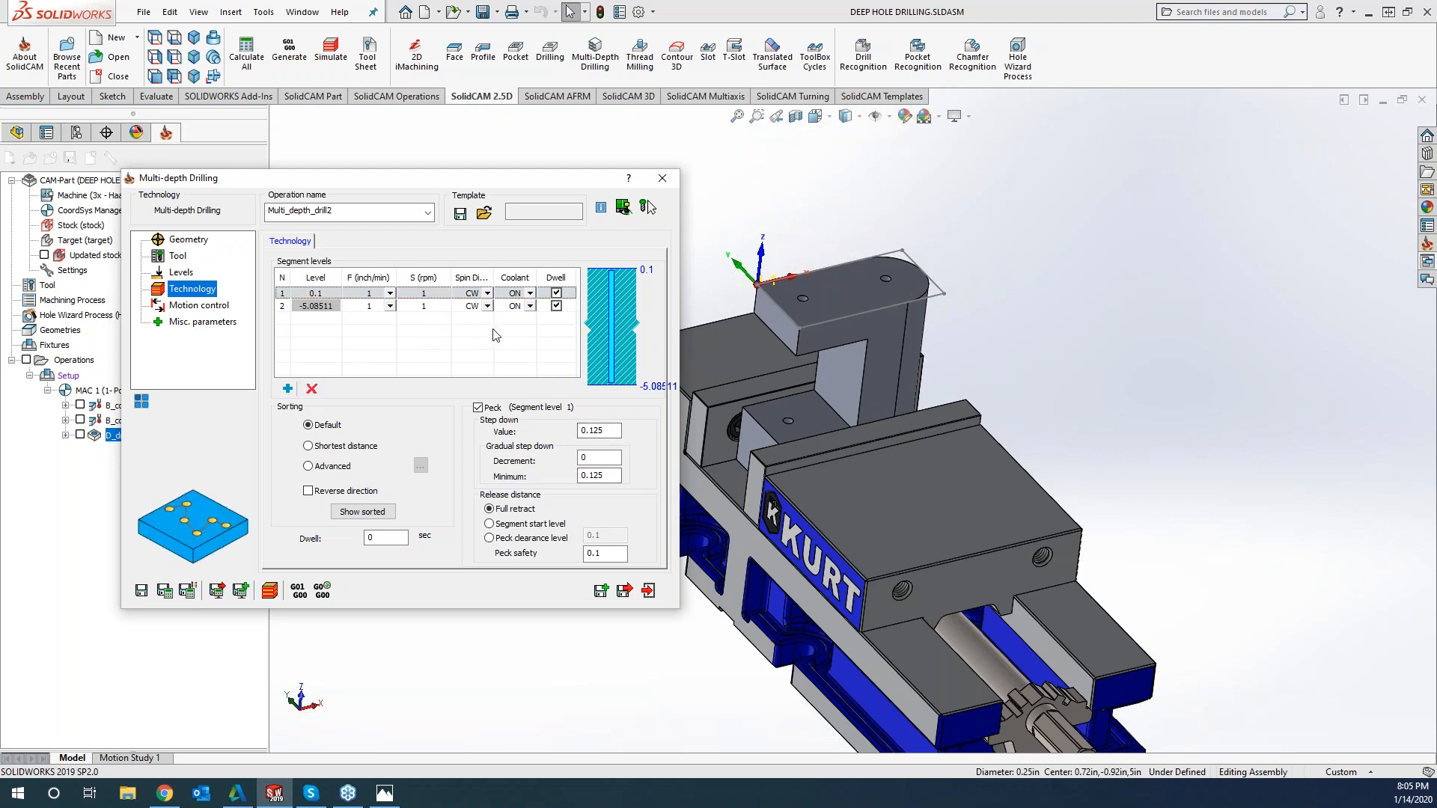
{"action": "left_click", "coordinate": [313, 295]}
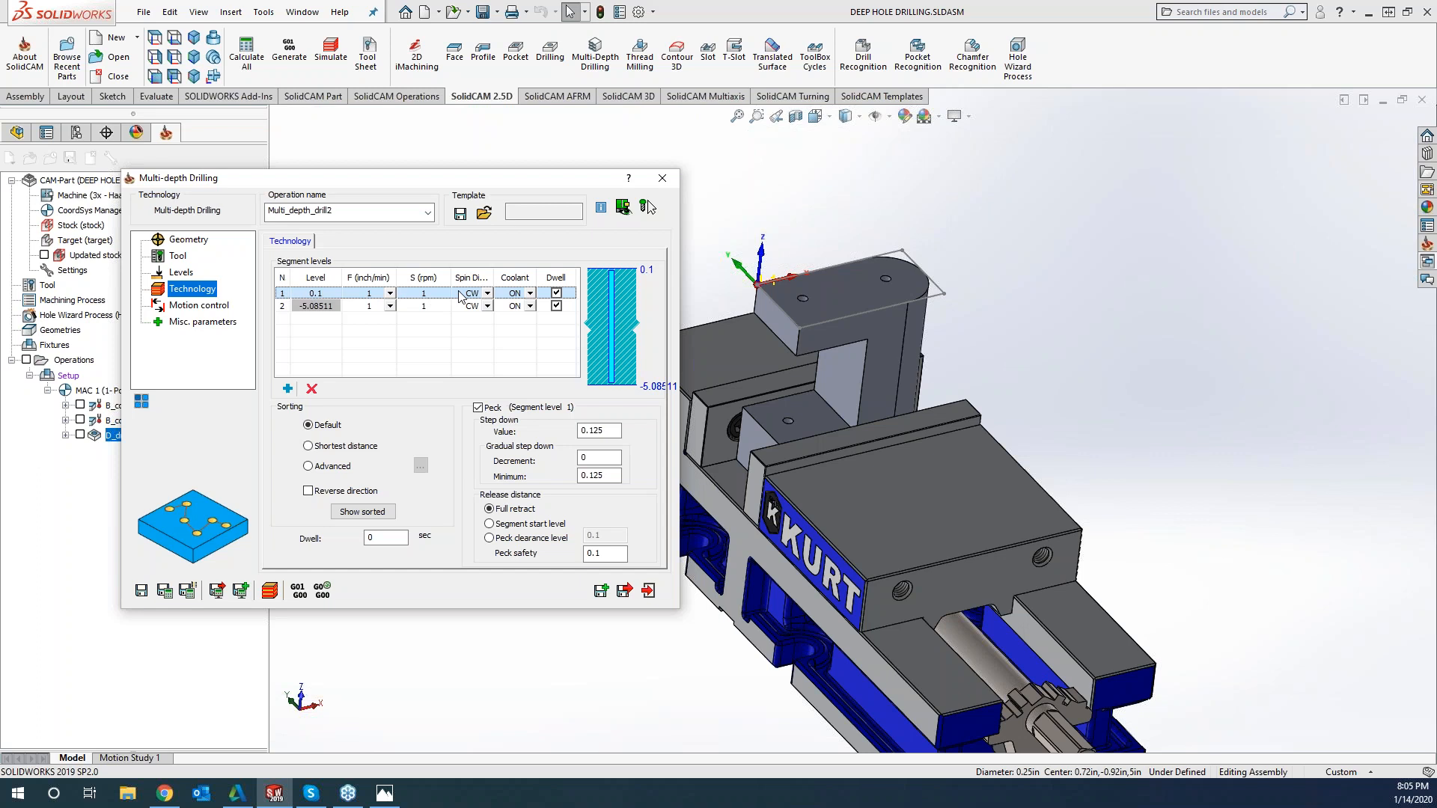
{"action": "left_click", "coordinate": [281, 307]}
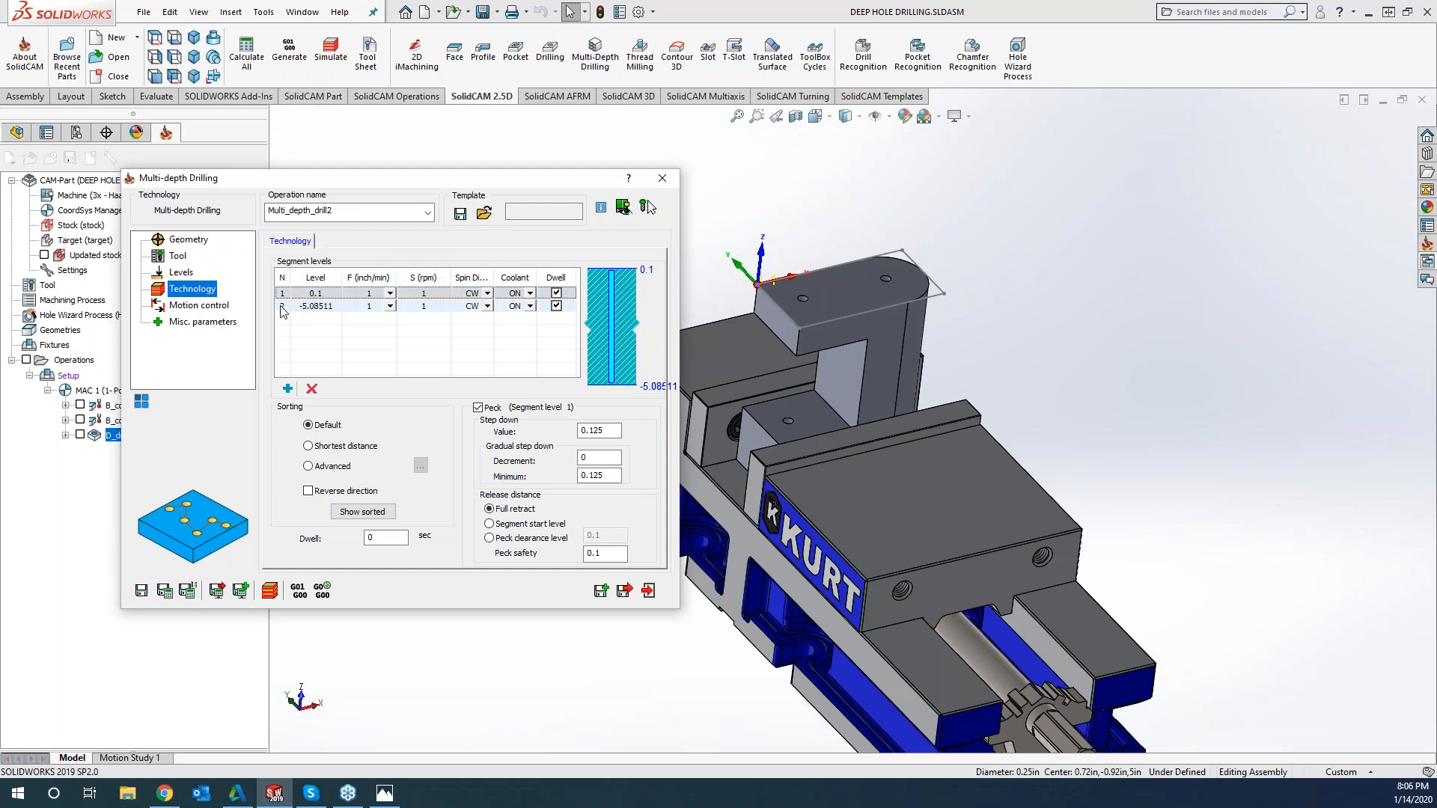
{"action": "left_click", "coordinate": [319, 297]}
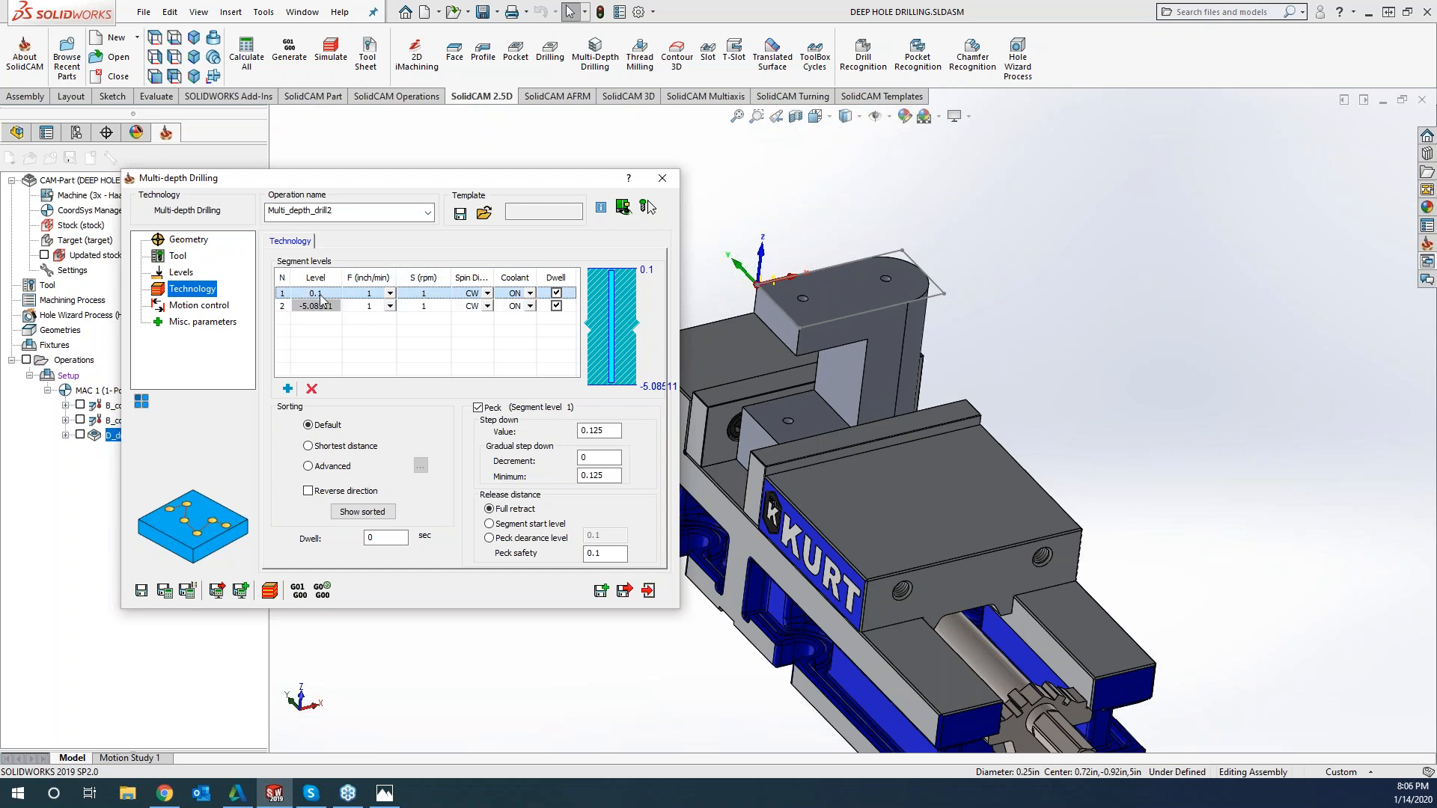
{"action": "left_click", "coordinate": [308, 307]}
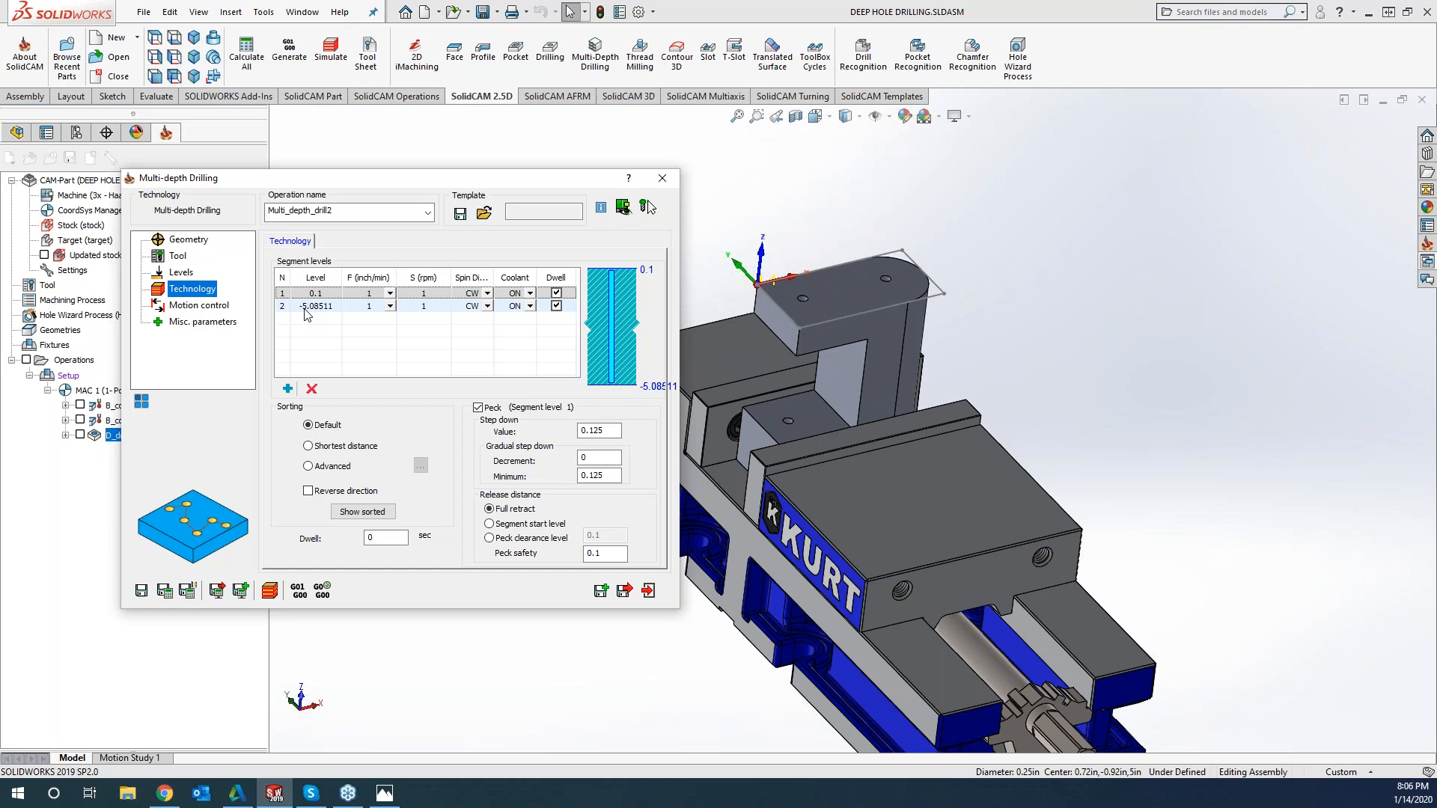
{"action": "left_click", "coordinate": [308, 312]}
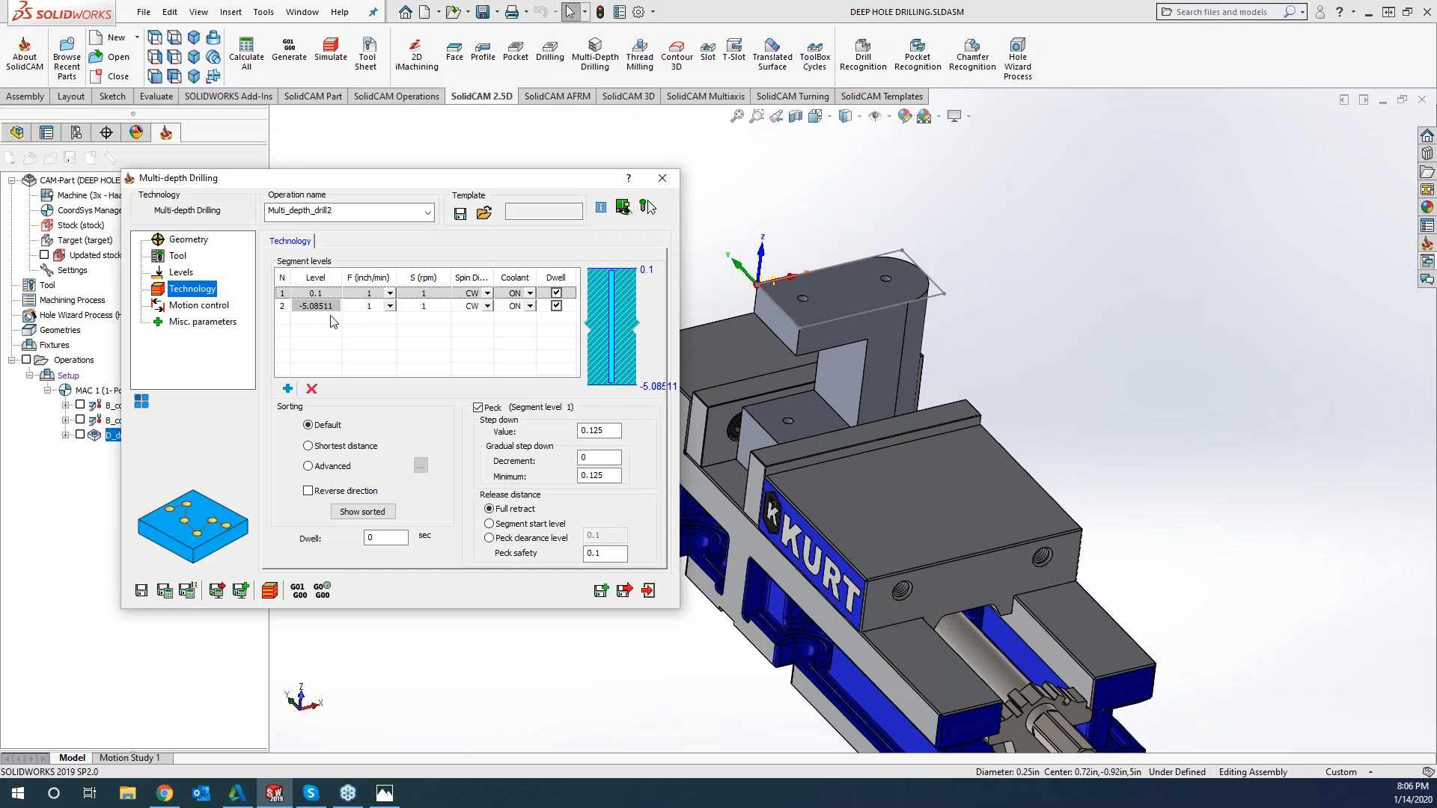
Insert four additional segment levels between the 0.1 start level and the final drill depth
{"action": "left_click", "coordinate": [282, 294]}
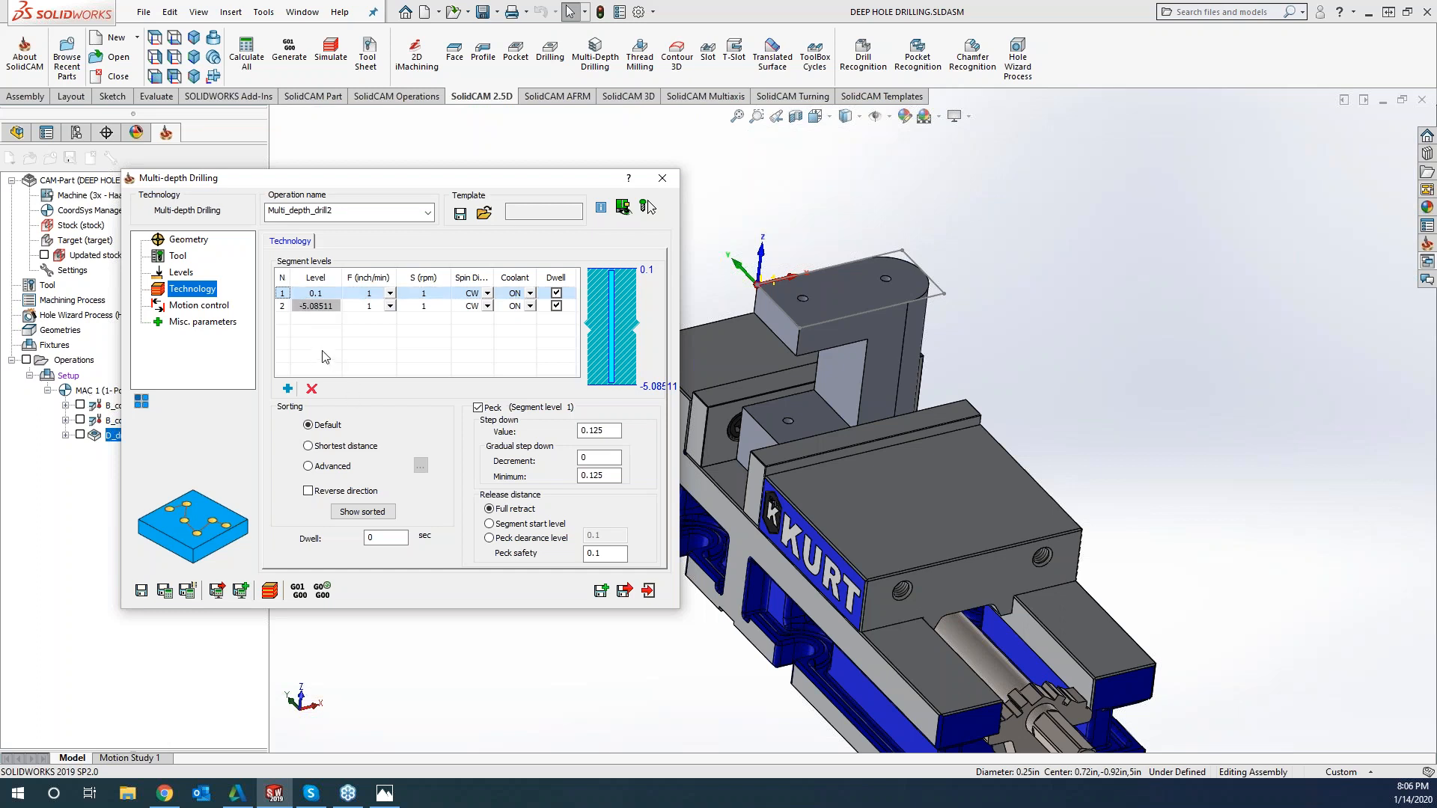
{"action": "left_click", "coordinate": [287, 388]}
{"action": "left_click", "coordinate": [288, 389]}
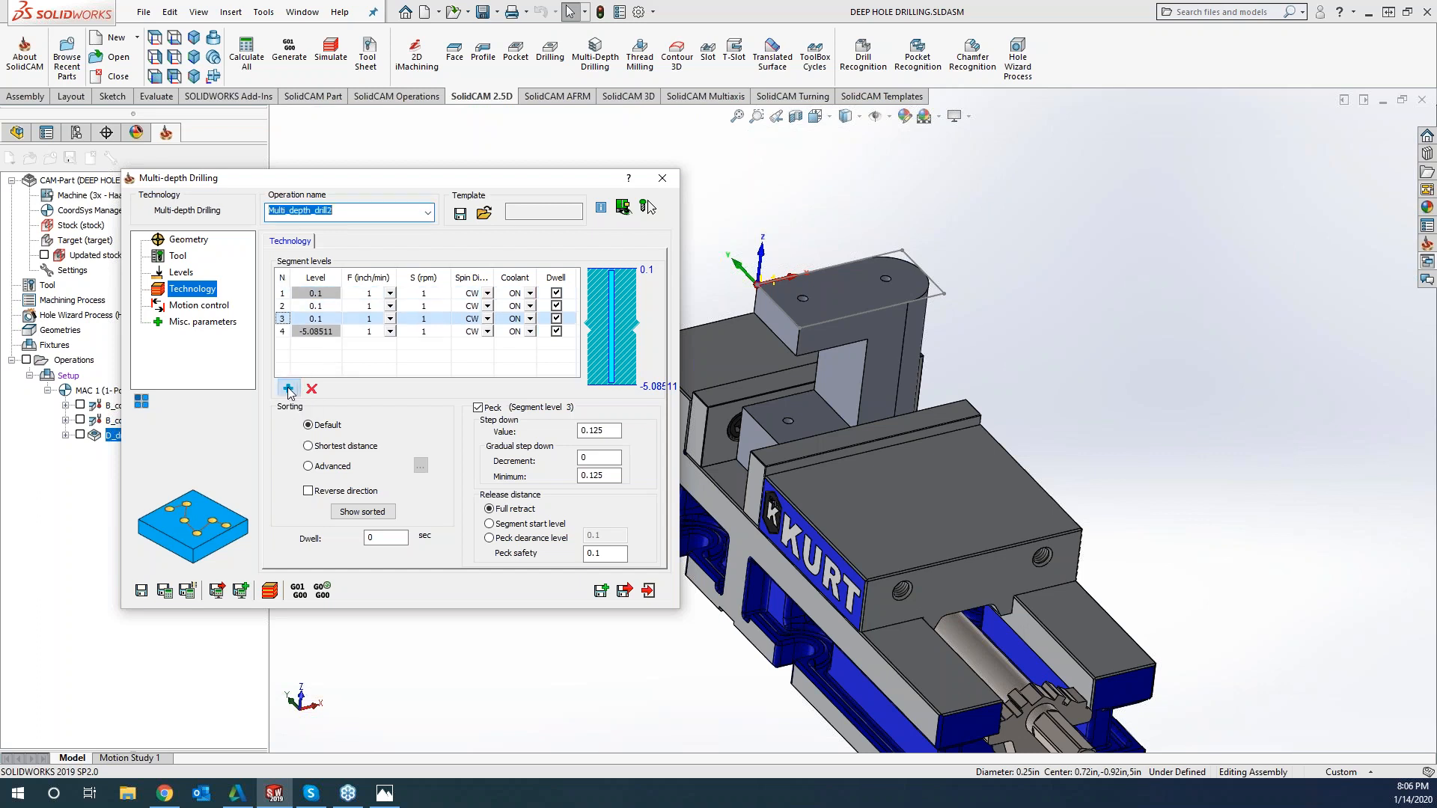
{"action": "left_click", "coordinate": [288, 389]}
{"action": "left_click", "coordinate": [288, 388]}
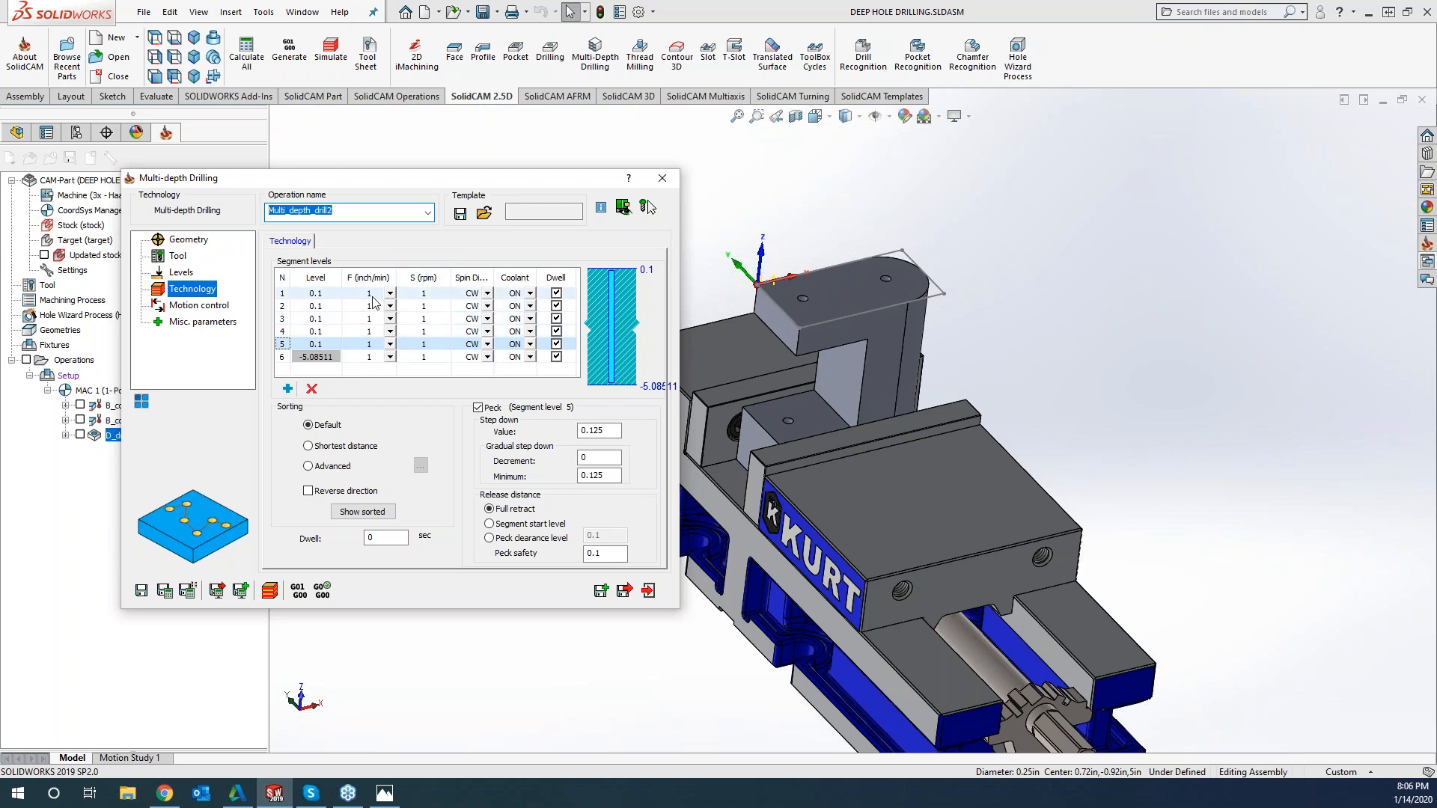
Set the level of segment 2 to 0 from the part's top face
{"action": "left_click", "coordinate": [326, 309]}
{"action": "left_click", "coordinate": [326, 307]}
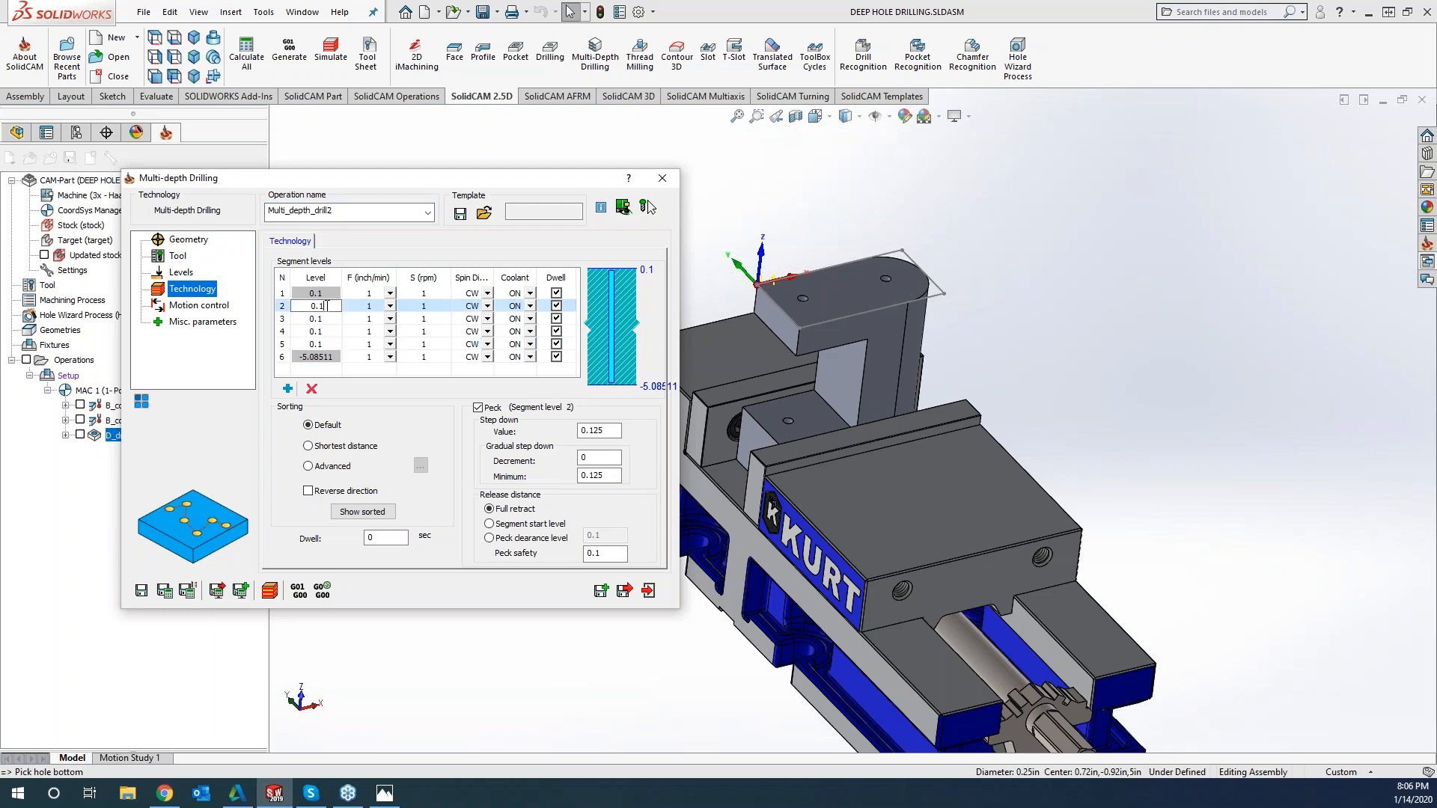
{"action": "left_click", "coordinate": [839, 307]}
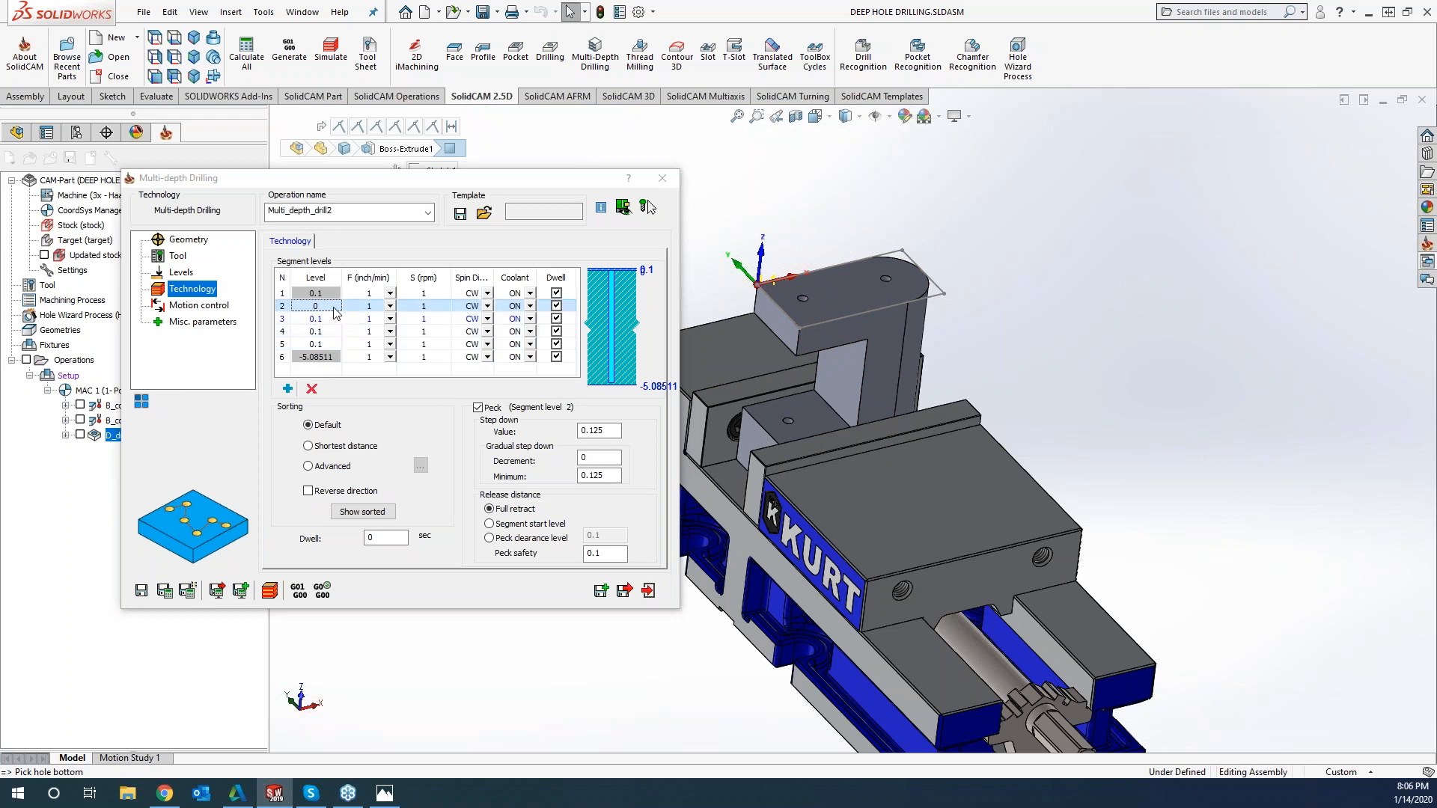
Set segment 1's spindle speed to 0 rpm and its spin direction to OFF
{"action": "left_click", "coordinate": [424, 293]}
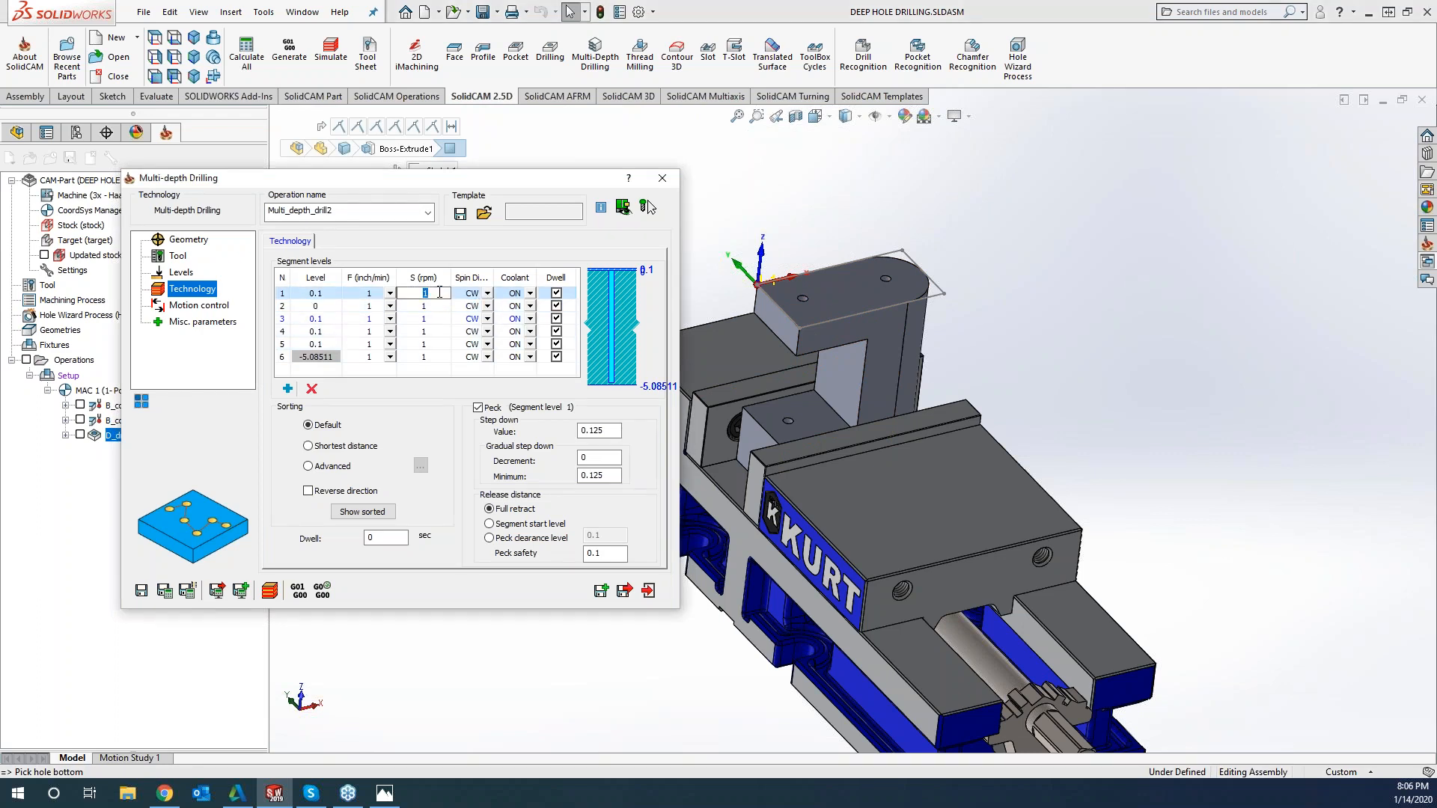
{"action": "type", "text": "60"}
{"action": "left_click", "coordinate": [490, 294]}
{"action": "left_click", "coordinate": [488, 294]}
{"action": "left_click", "coordinate": [477, 327]}
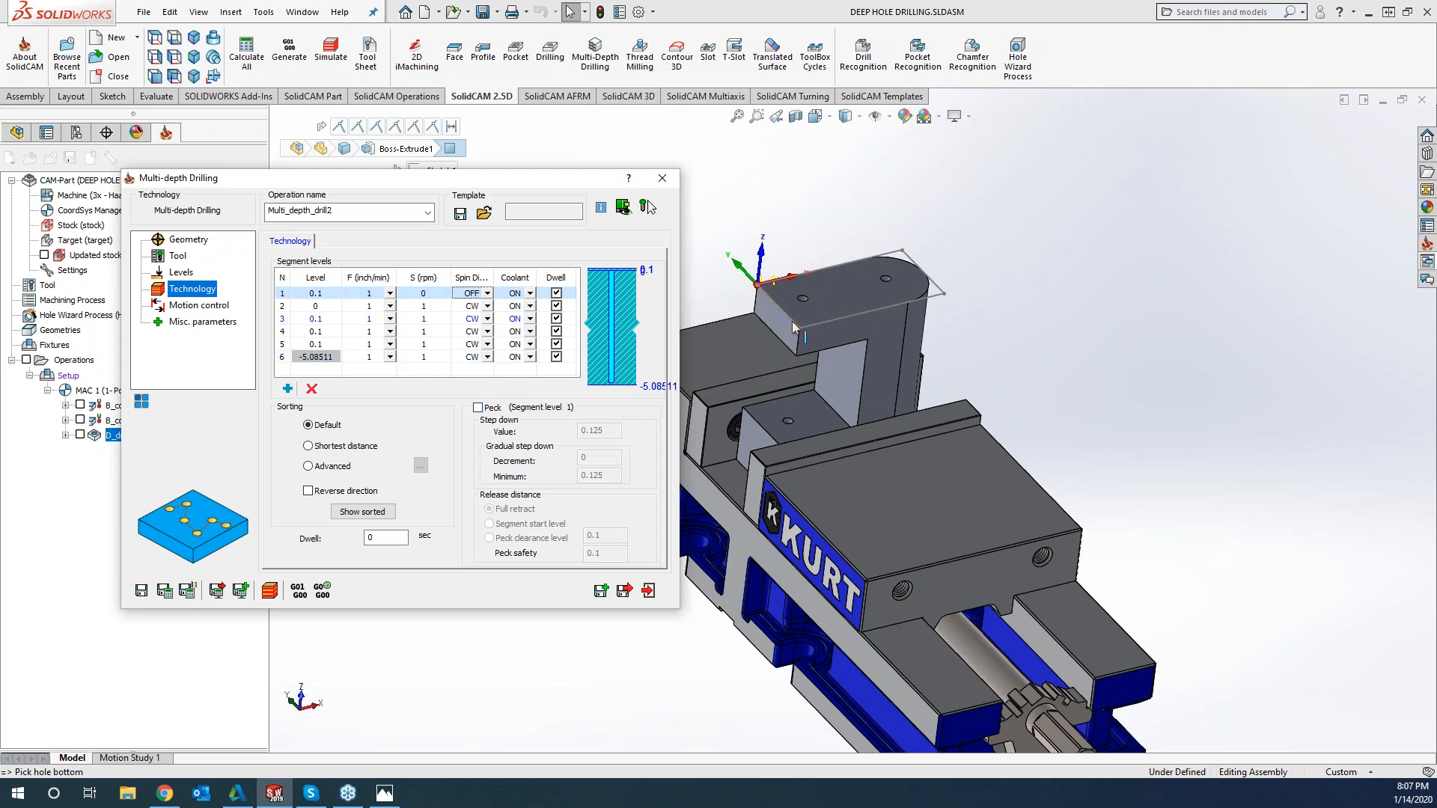
Set segment 3's level to -0.804547 from the lower corner of the part's upper overhang
{"action": "left_click", "coordinate": [327, 319]}
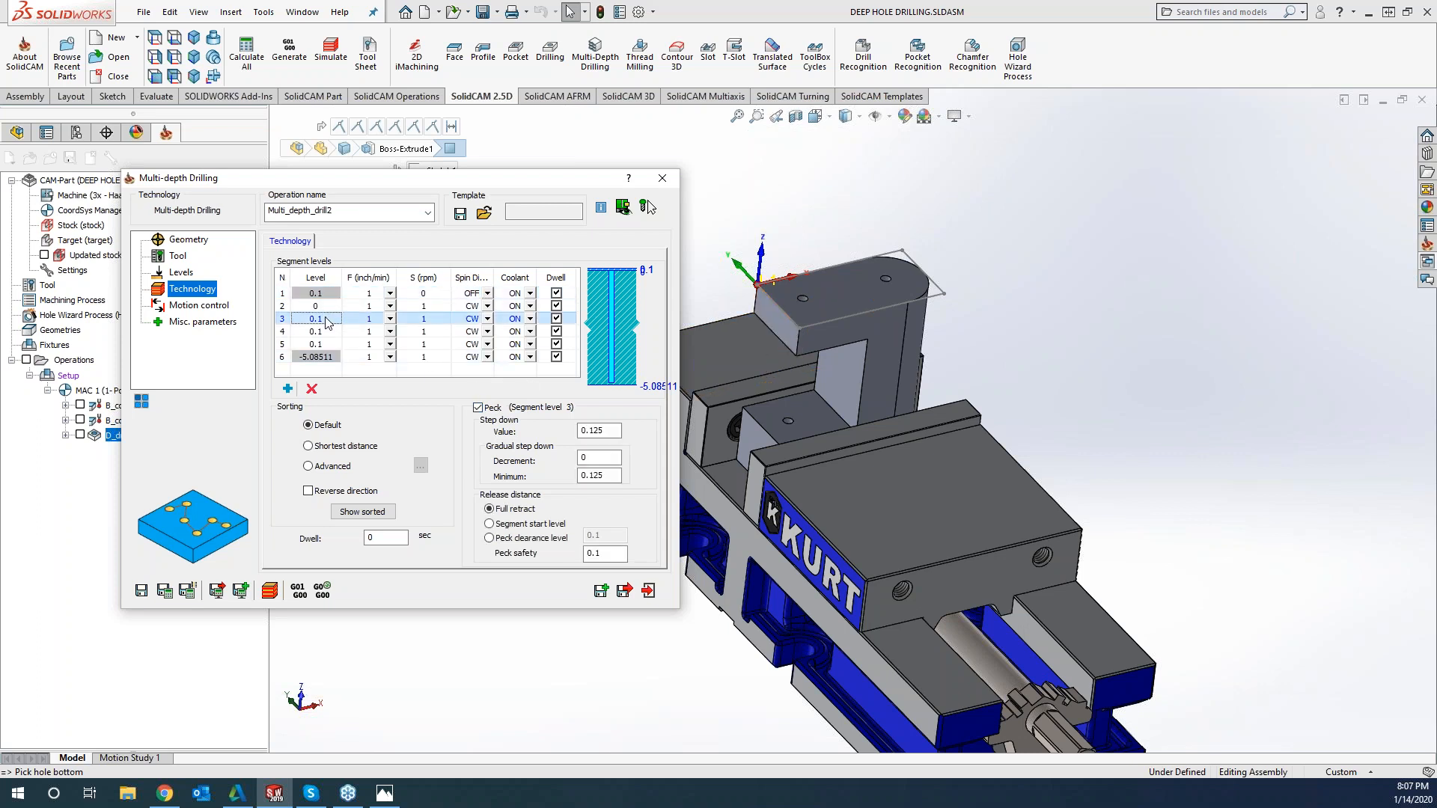
{"action": "left_click", "coordinate": [327, 319]}
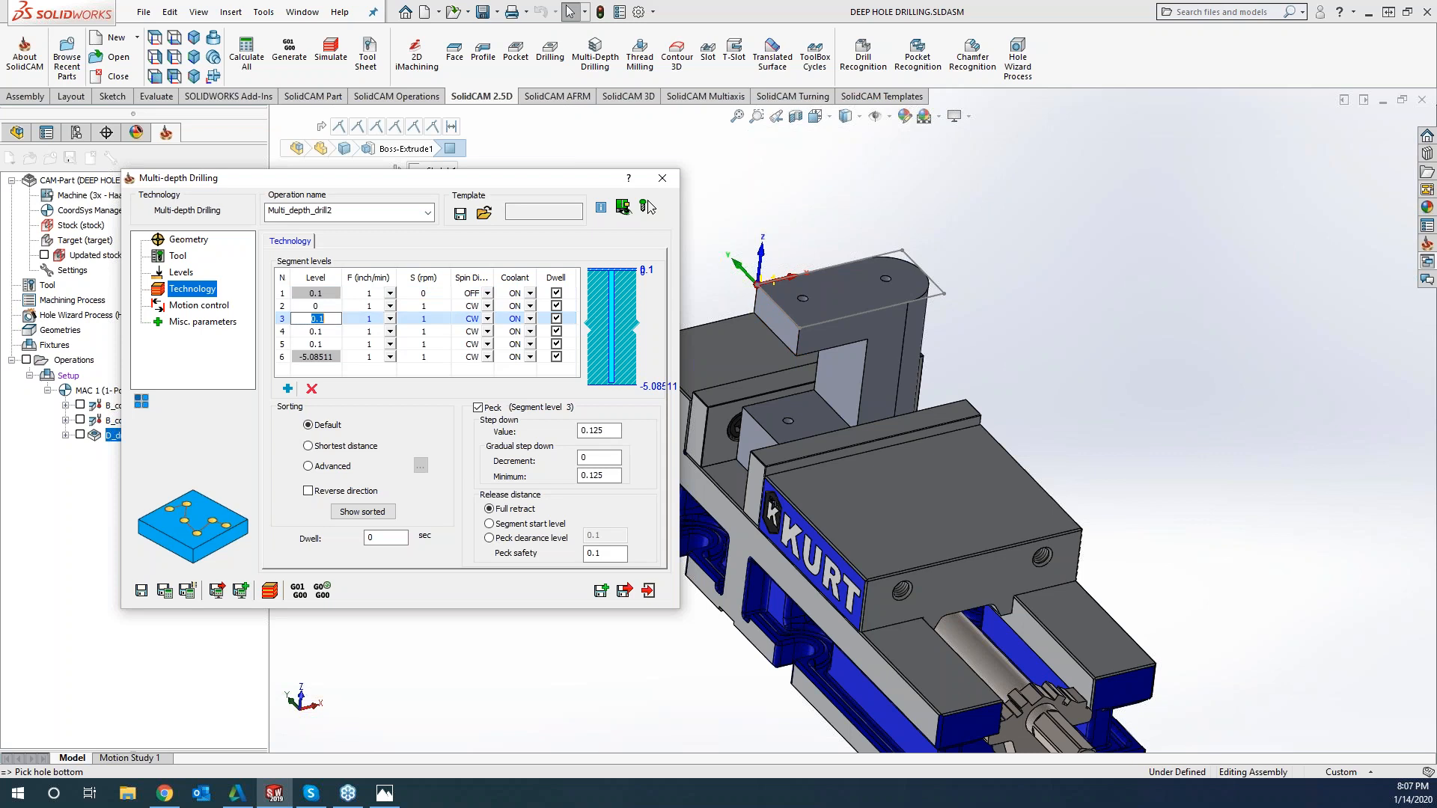
{"action": "left_click", "coordinate": [797, 354]}
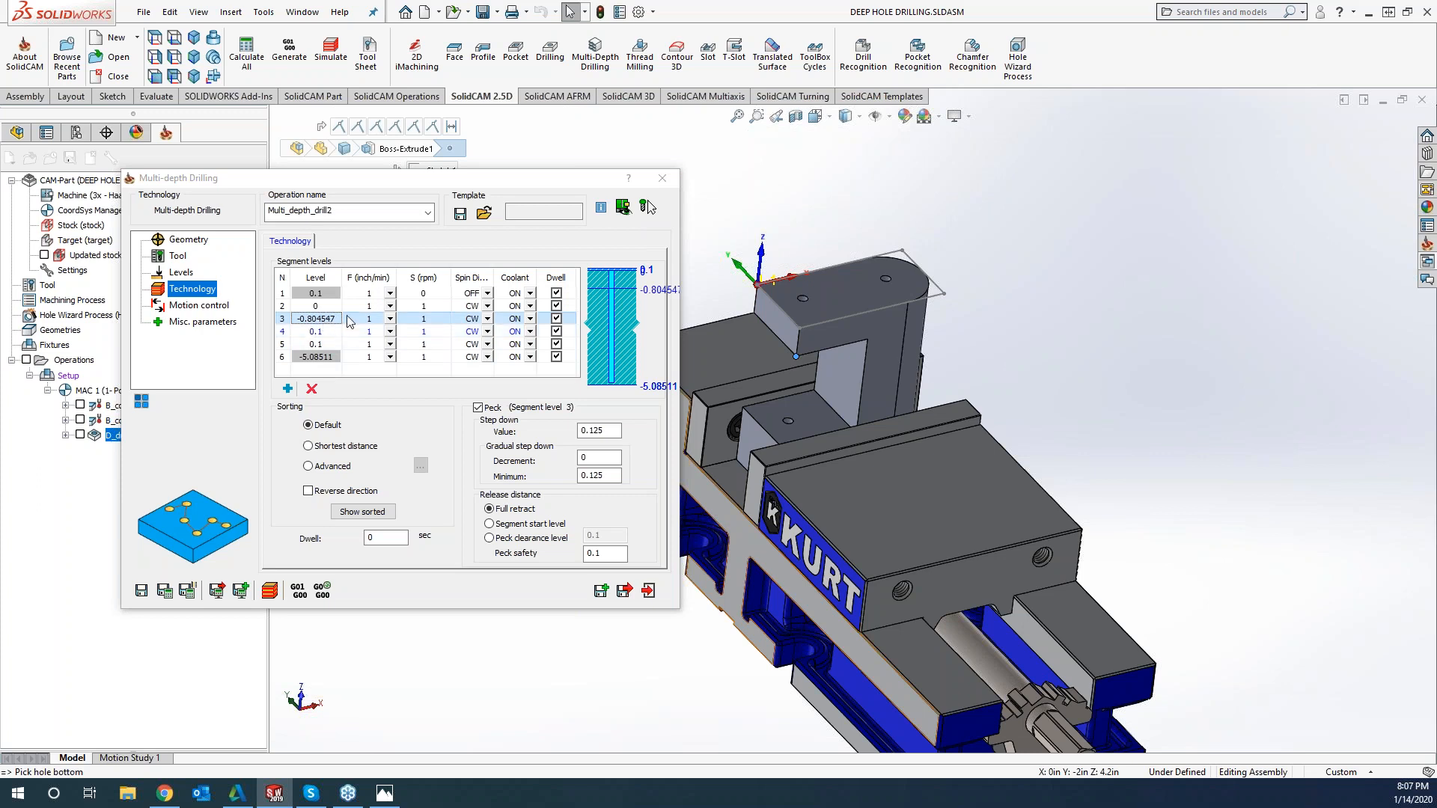
Set segment 3's feed to 25 inch/min and its spindle speed to 3500 rpm
{"action": "left_click", "coordinate": [389, 320]}
{"action": "left_click", "coordinate": [389, 320]}
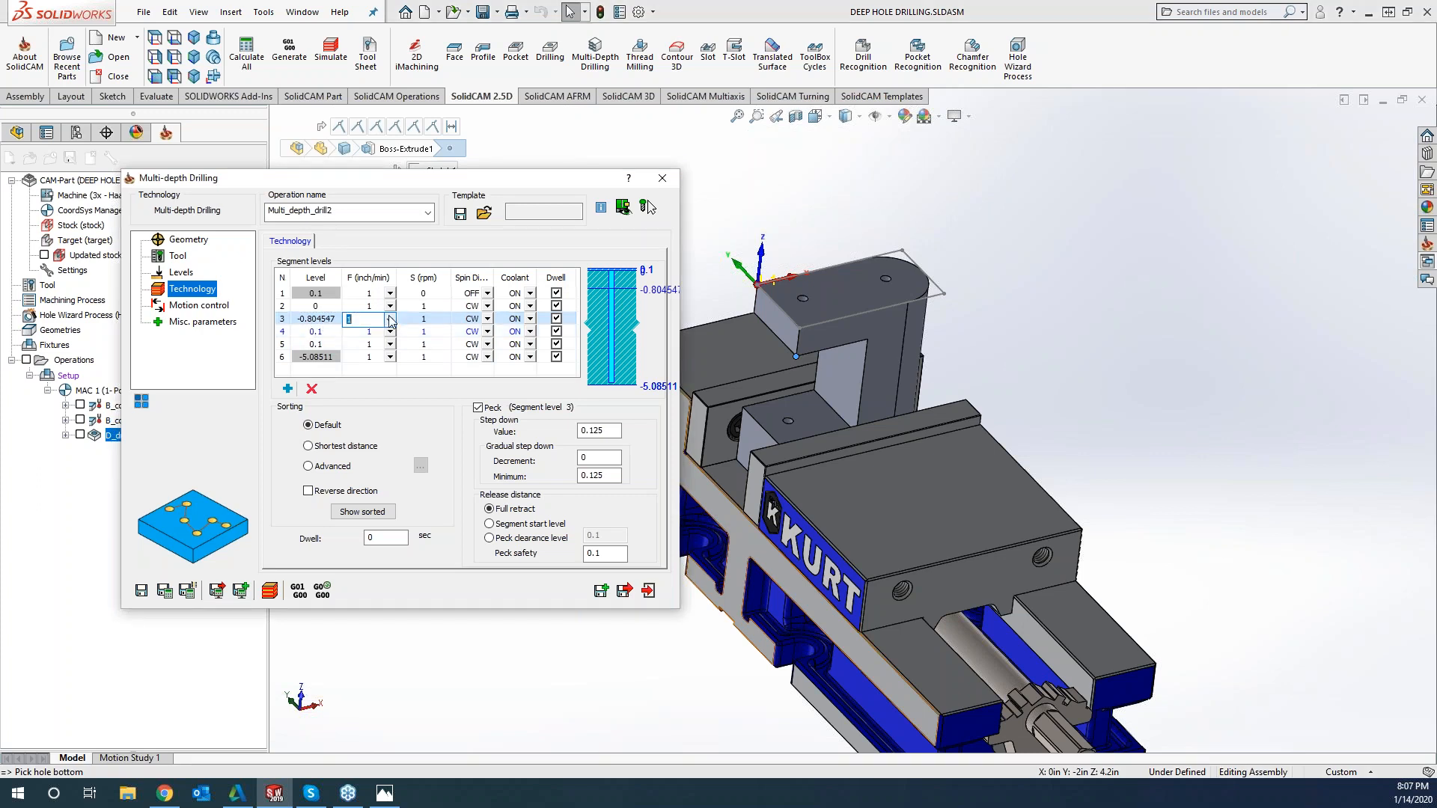
{"action": "type", "text": "25"}
{"action": "key", "text": "Tab"}
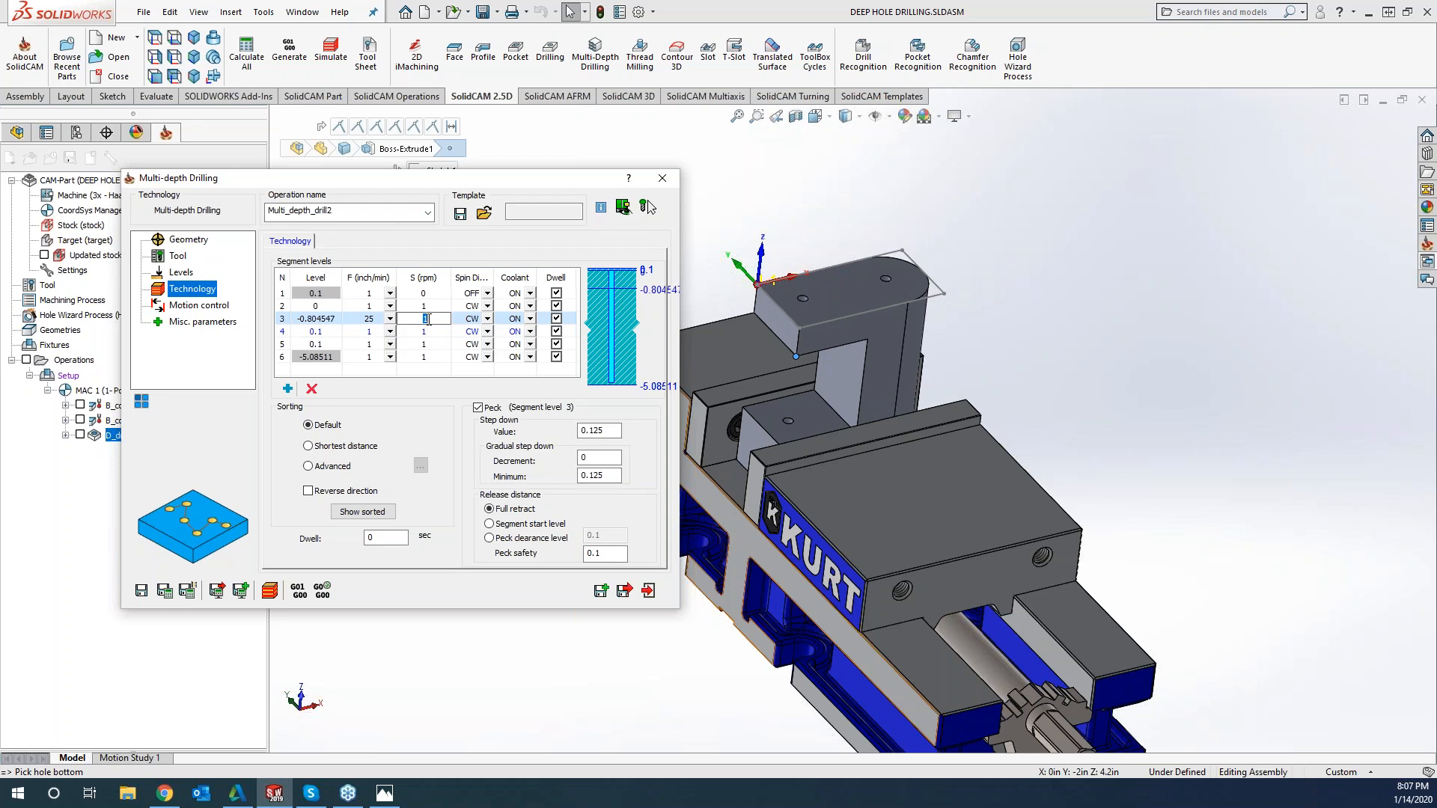
{"action": "type", "text": "3500"}
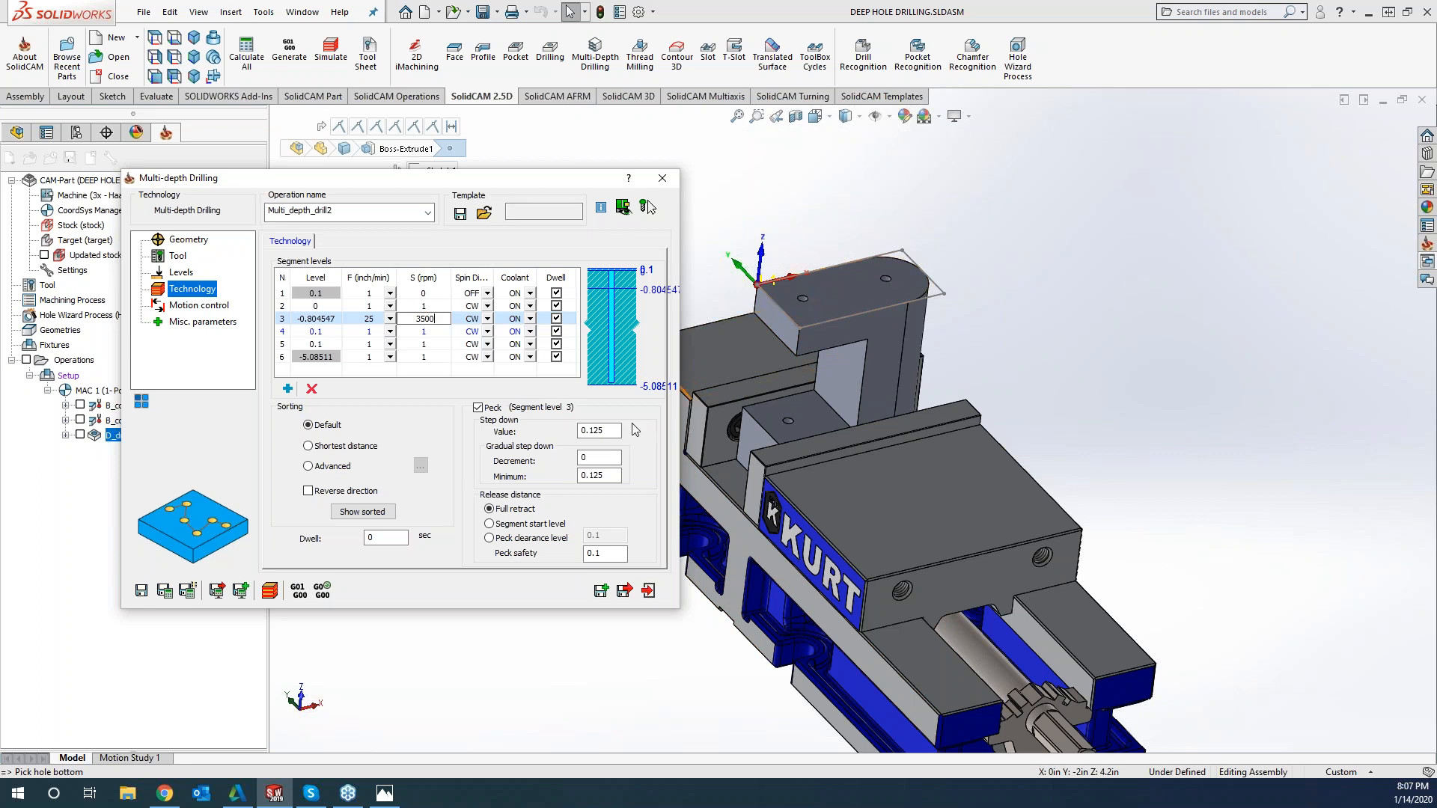
Set segment 3's peck step down to 0.2 and its release distance to Peck clearance level
{"action": "left_click", "coordinate": [593, 431]}
{"action": "left_click_drag", "start_coordinate": [591, 432], "coordinate": [621, 429]}
{"action": "type", "text": ".2"}
{"action": "left_click", "coordinate": [490, 539]}
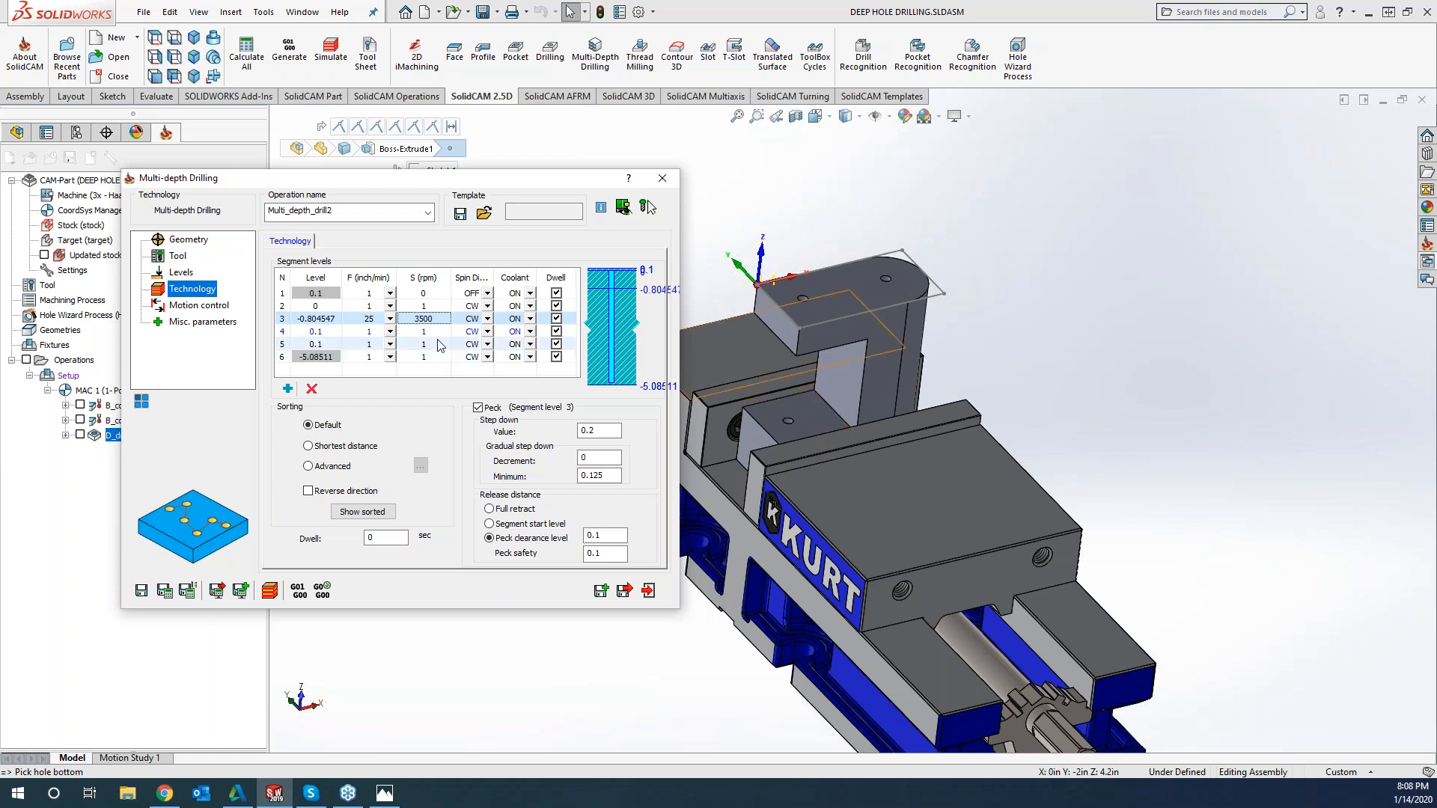
Set segment 4's level to -3.49981 from the part's lower block and its spin direction to CCW
{"action": "left_click", "coordinate": [321, 333]}
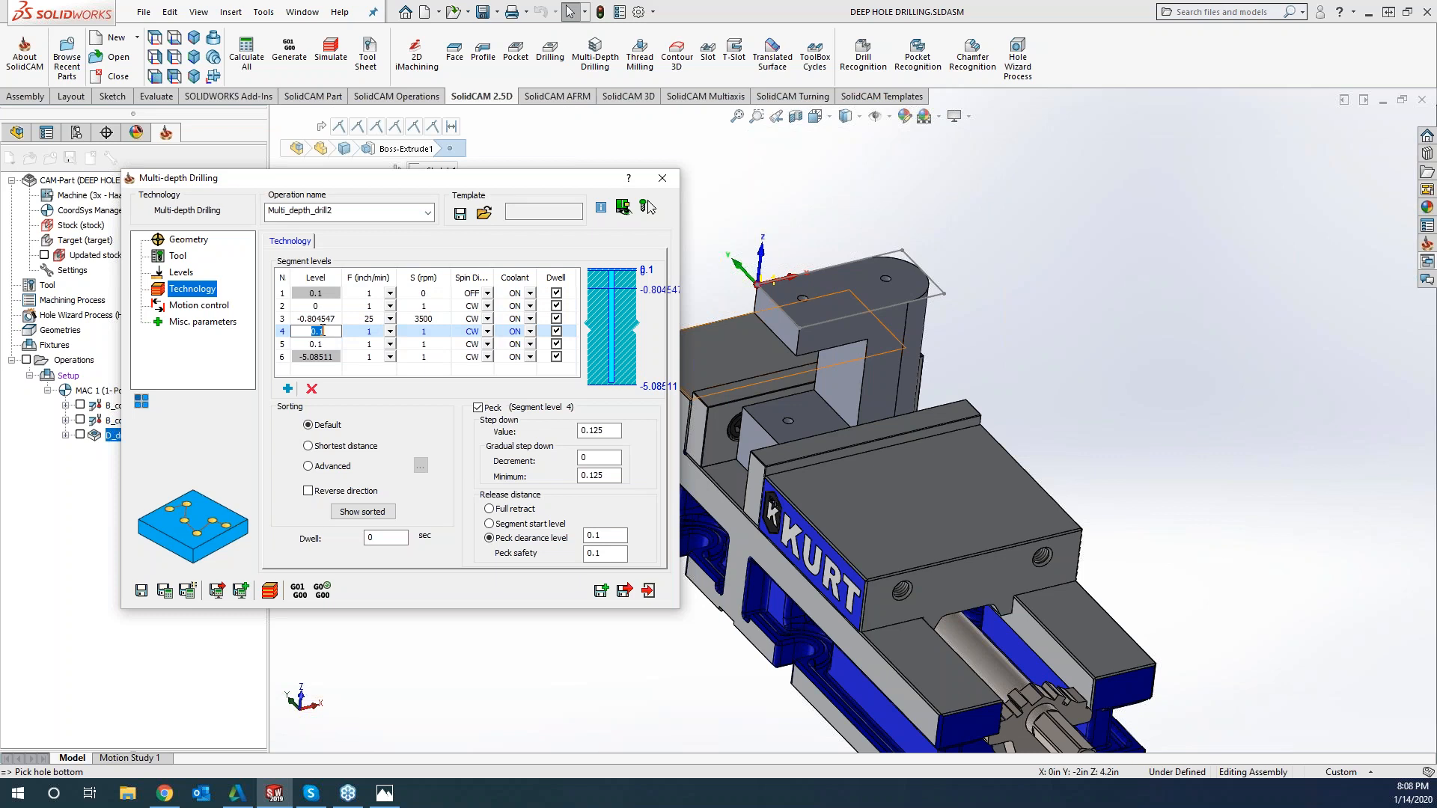
{"action": "left_click", "coordinate": [809, 418]}
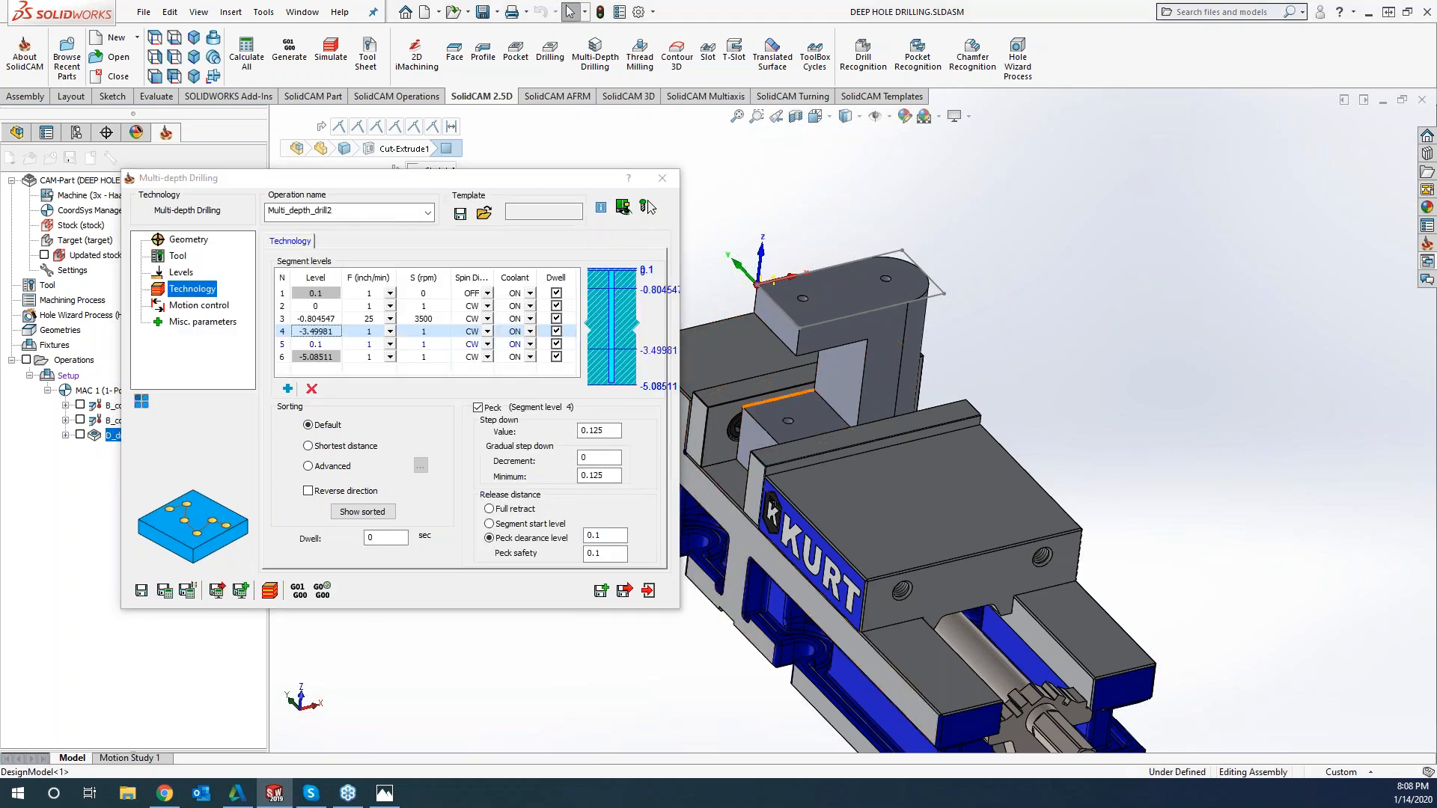
{"action": "left_click", "coordinate": [487, 336]}
{"action": "left_click", "coordinate": [487, 334]}
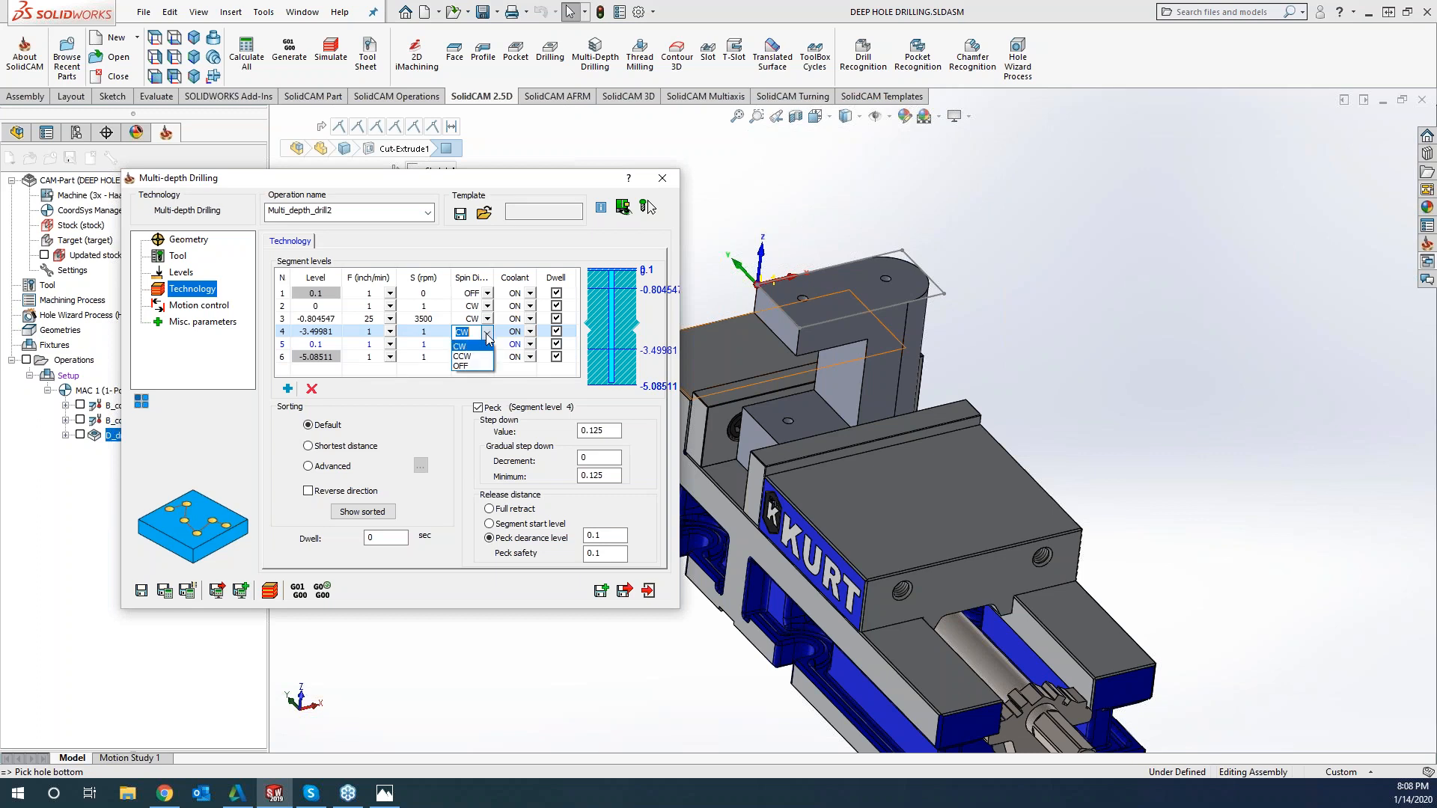
{"action": "left_click", "coordinate": [460, 354]}
Set segment 4's spindle speed to 10 rpm and its feed to 60 inch/min
{"action": "left_click", "coordinate": [435, 331]}
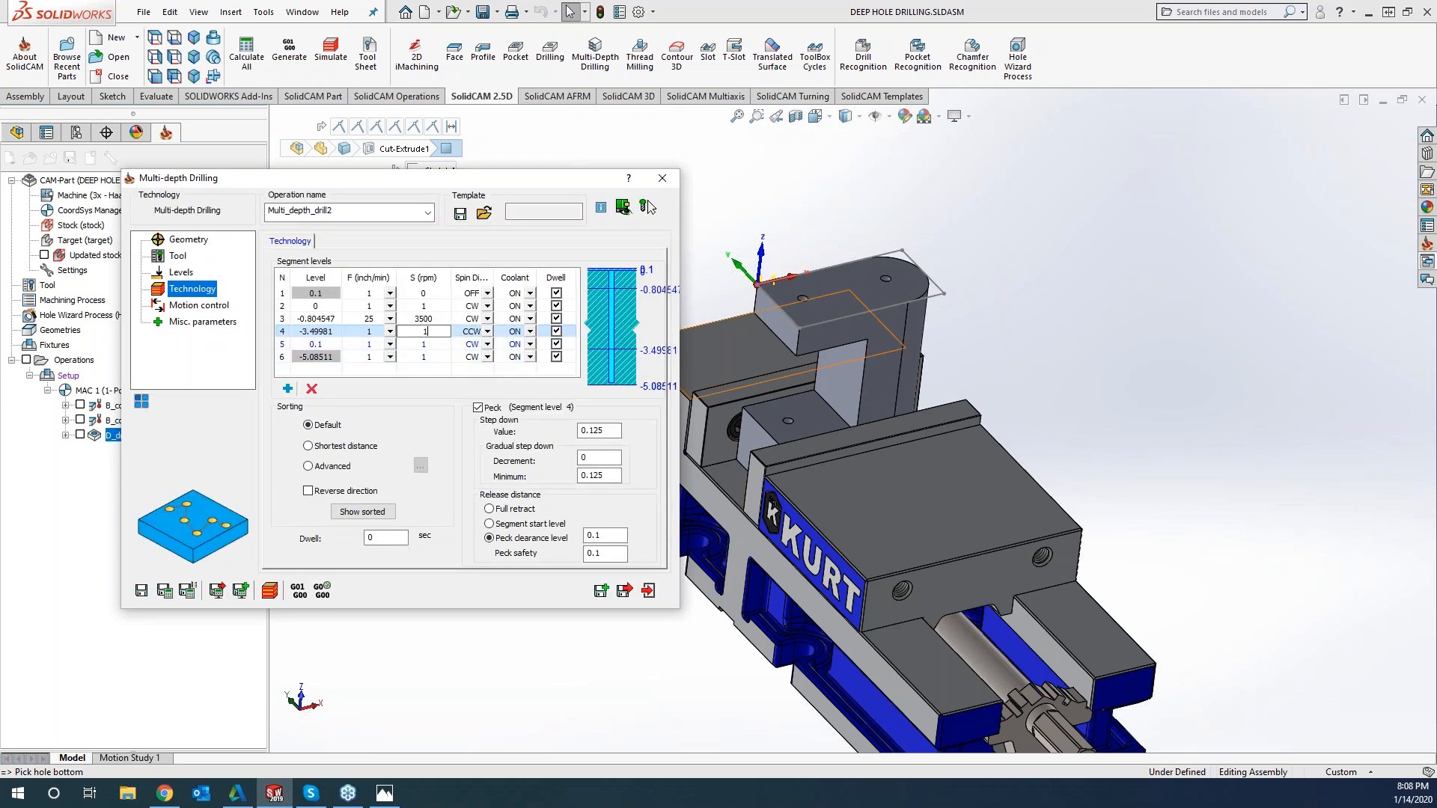
{"action": "type", "text": "0"}
{"action": "key", "text": "Return"}
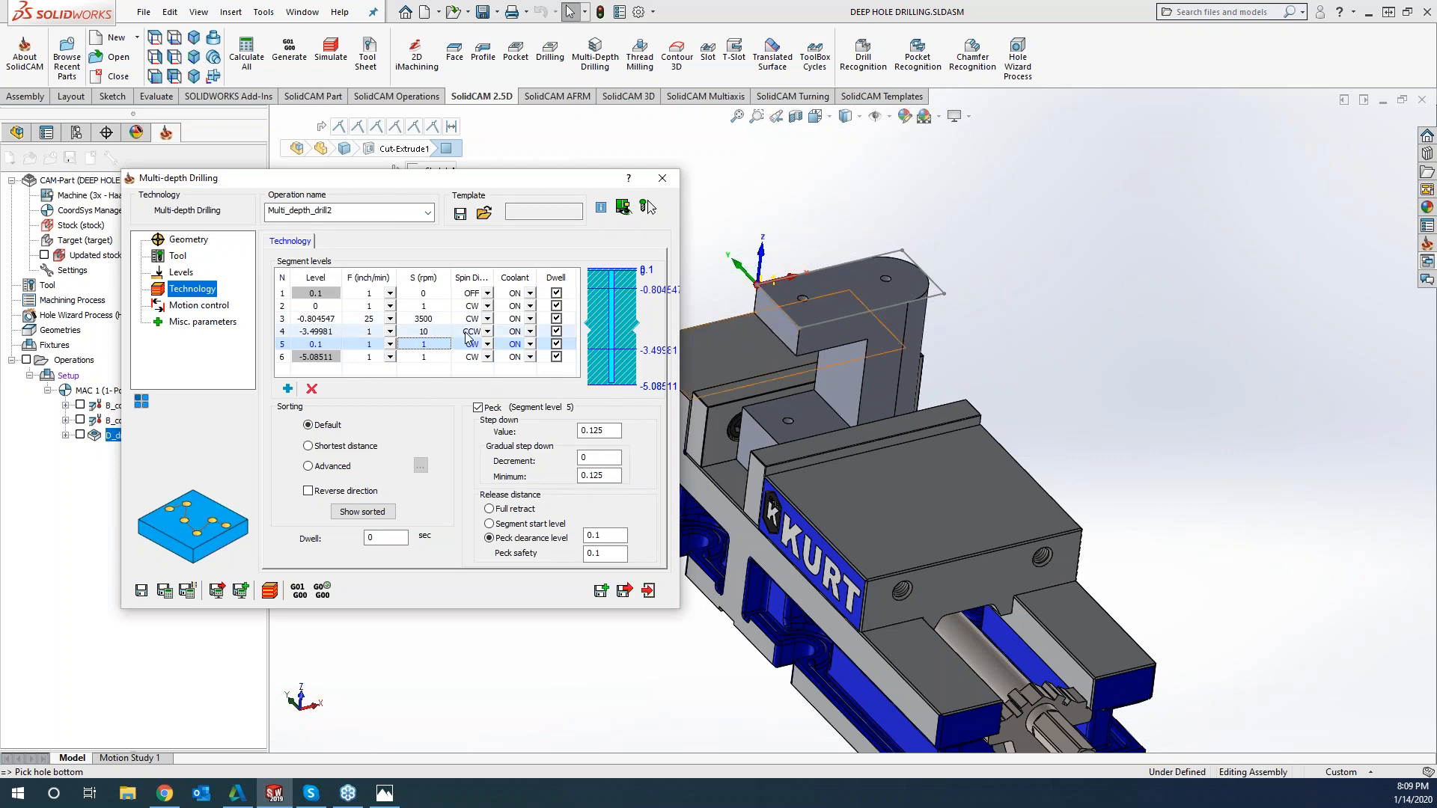
{"action": "left_click", "coordinate": [382, 332]}
{"action": "left_click", "coordinate": [382, 332]}
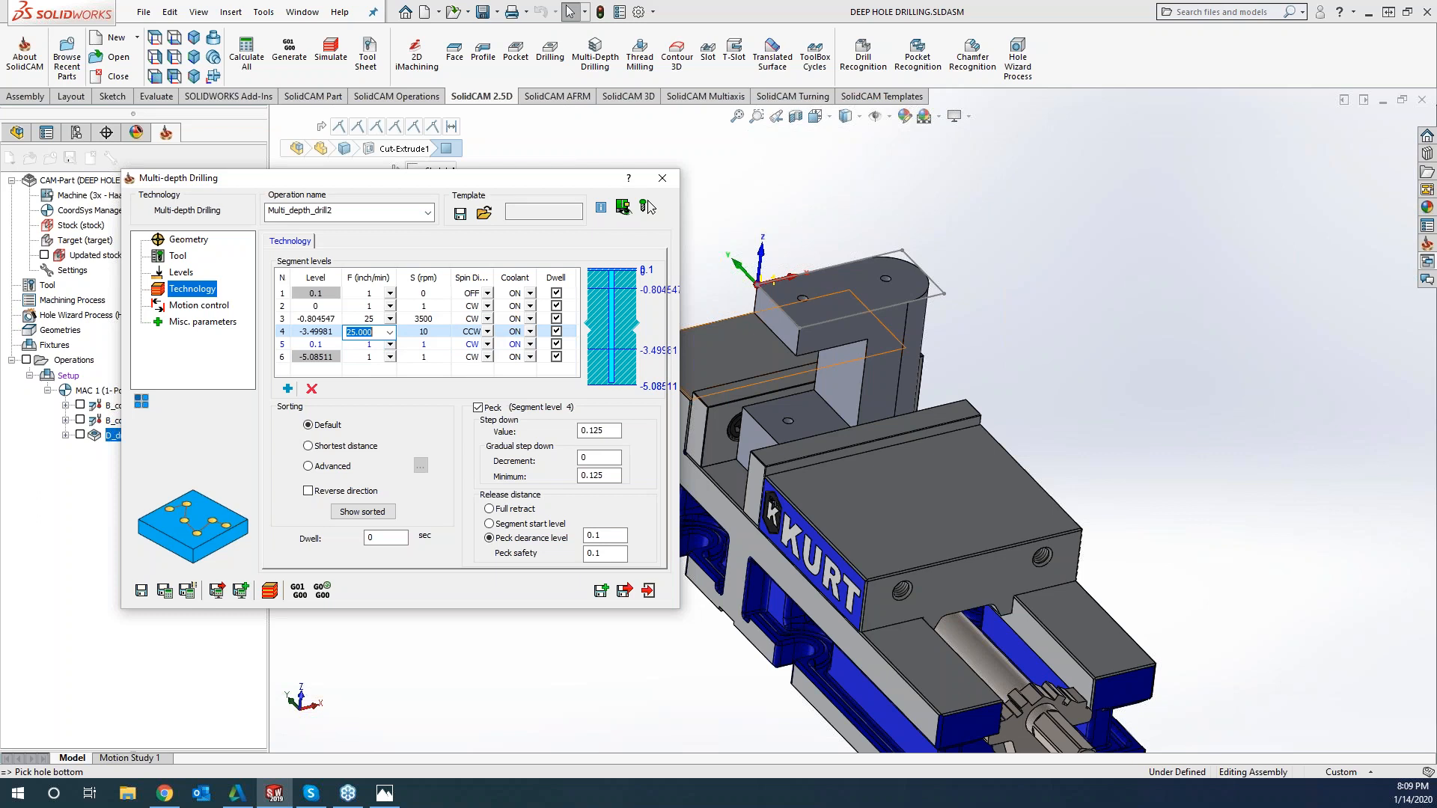
{"action": "type", "text": "60"}
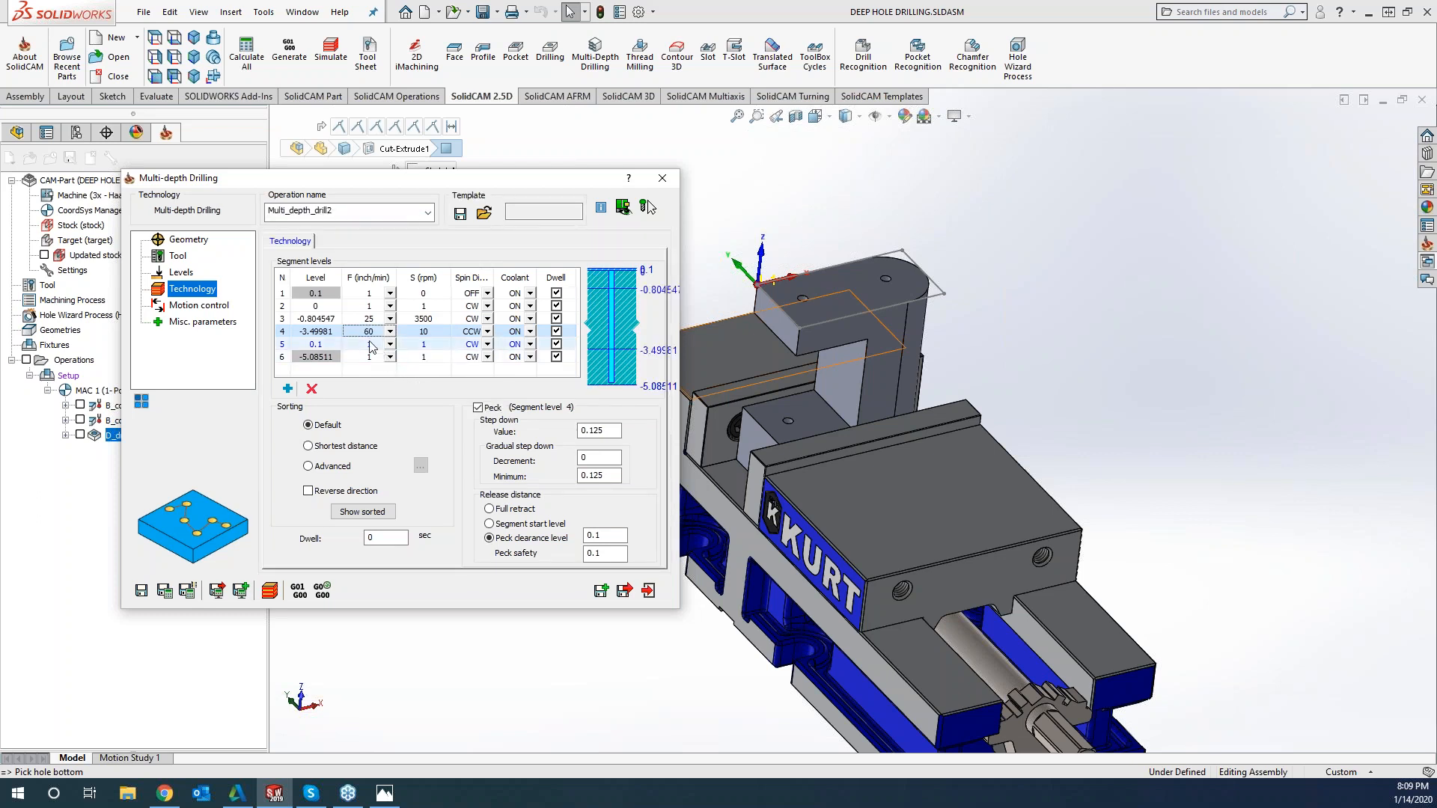
Set segment 5's level to -3.84079 by picking a point on the front face of the part's lower block
{"action": "left_click", "coordinate": [349, 348]}
{"action": "left_click", "coordinate": [318, 344]}
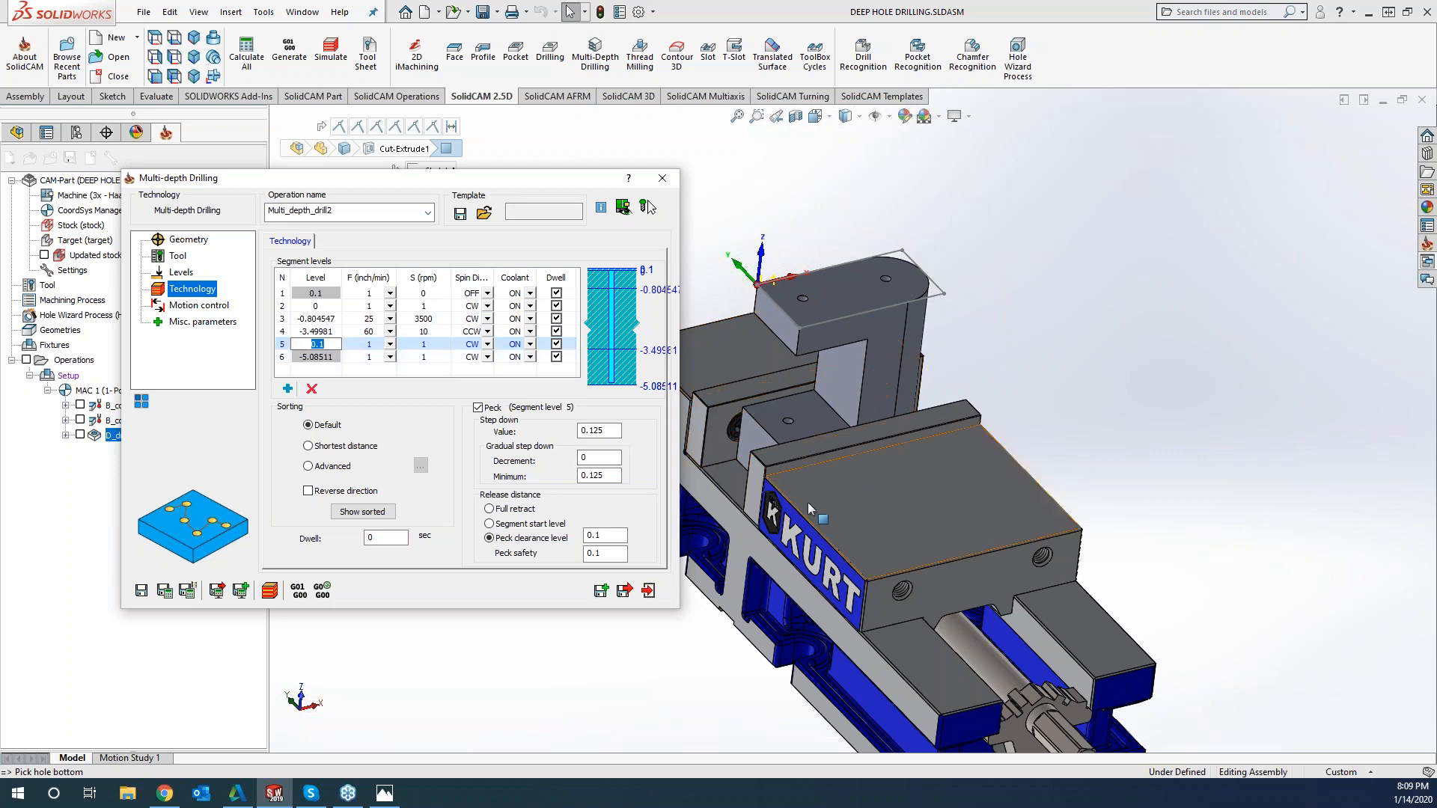
{"action": "scroll", "coordinate": [796, 460], "scroll_direction": "down", "scroll_amount": 3}
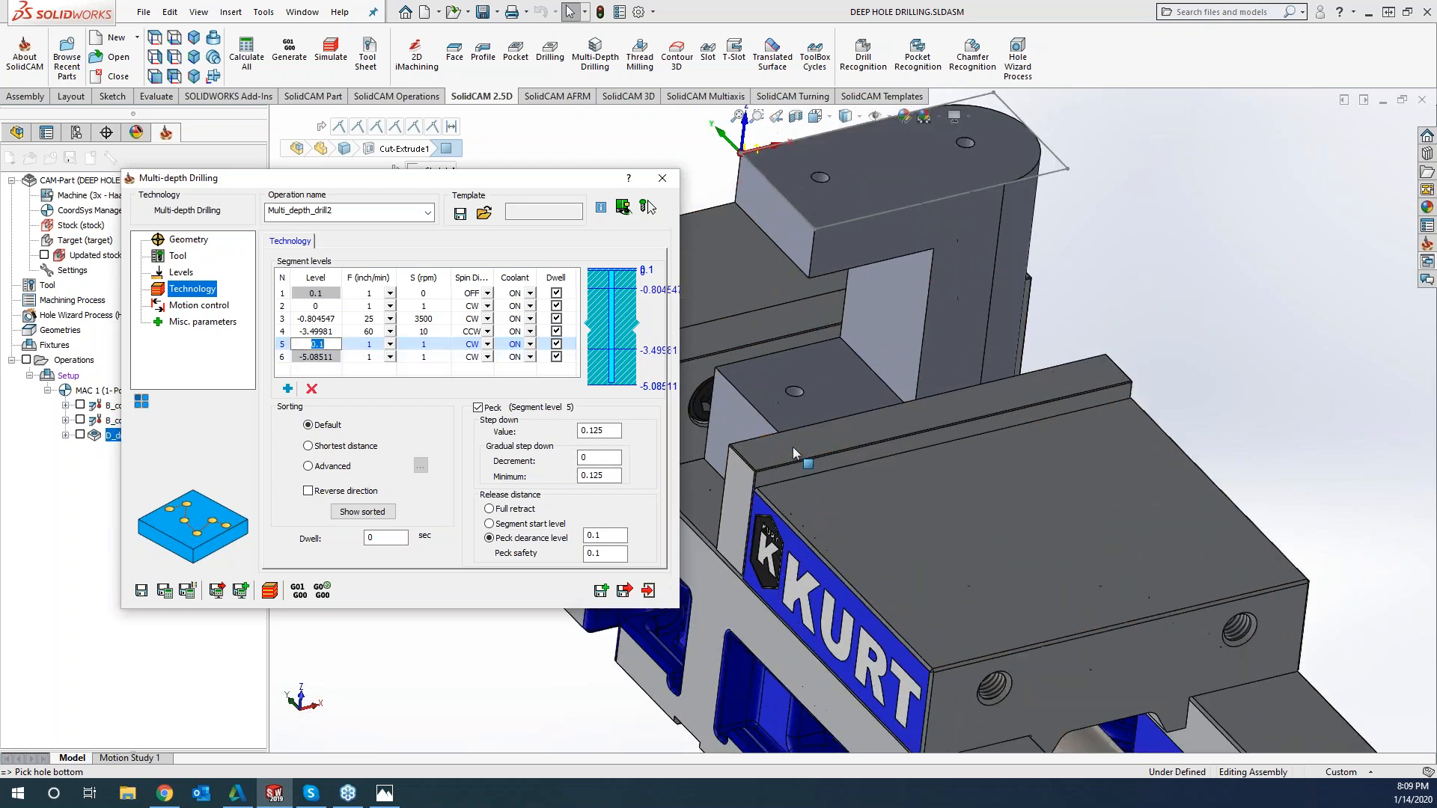
{"action": "left_click", "coordinate": [745, 429]}
{"action": "middle_click_drag", "start_coordinate": [766, 295], "coordinate": [827, 322]}
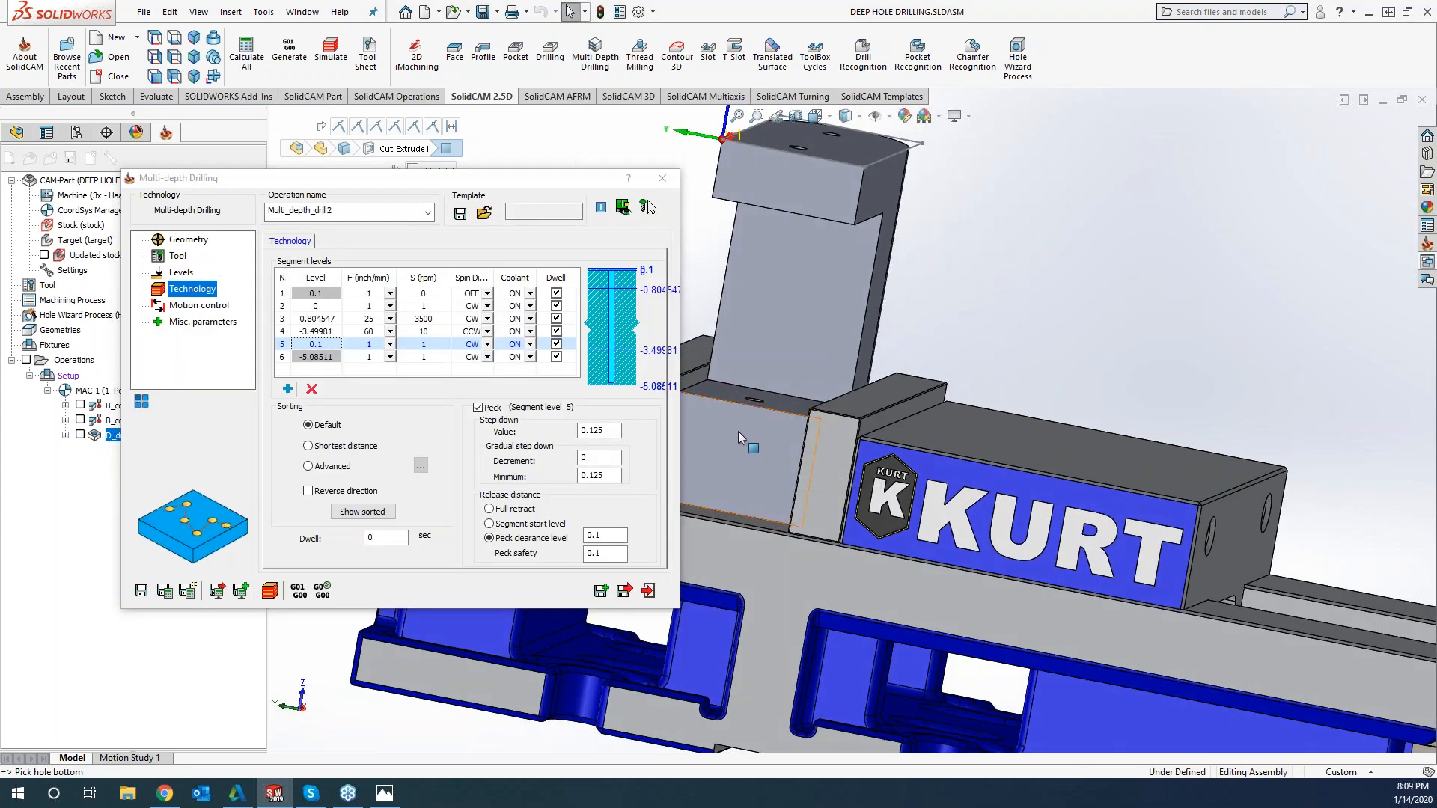
{"action": "left_click", "coordinate": [742, 432]}
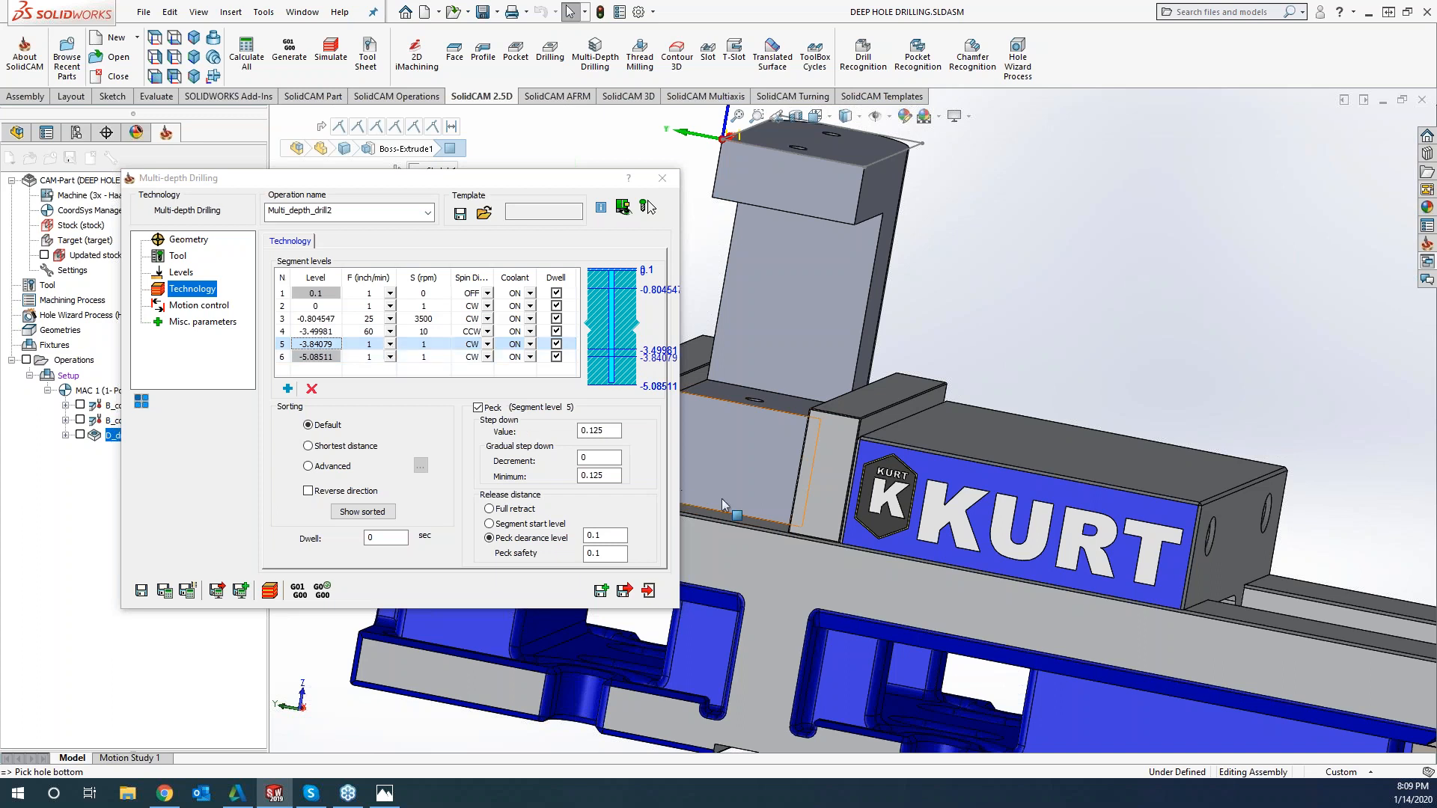
Give segment 5 a peck step down of 0.02, a feed of 20 inch/min and a spindle speed of 2500 rpm
{"action": "left_click", "coordinate": [583, 432]}
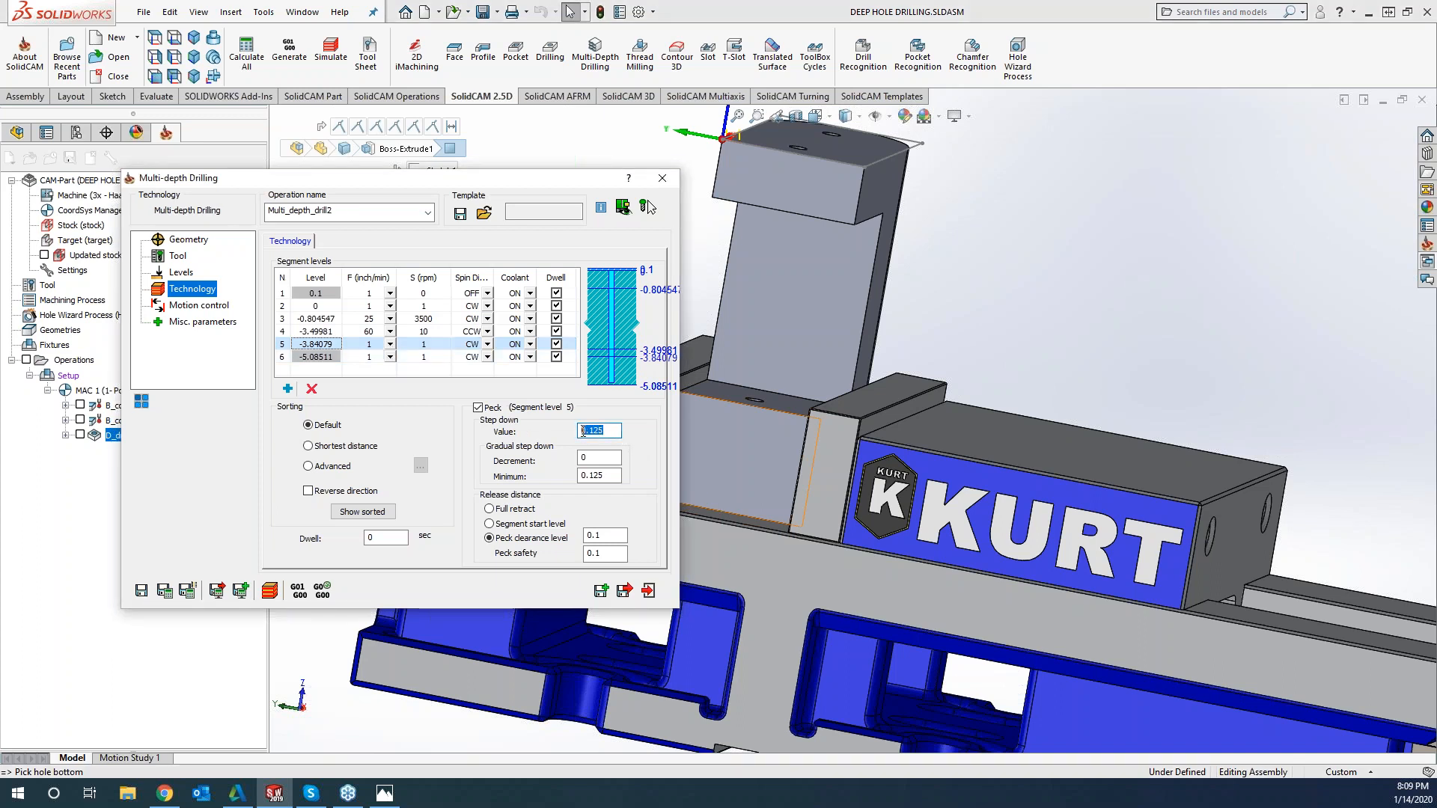
{"action": "type", "text": ".02"}
{"action": "double_click", "coordinate": [374, 344]}
{"action": "type", "text": "20"}
{"action": "key", "text": "Tab"}
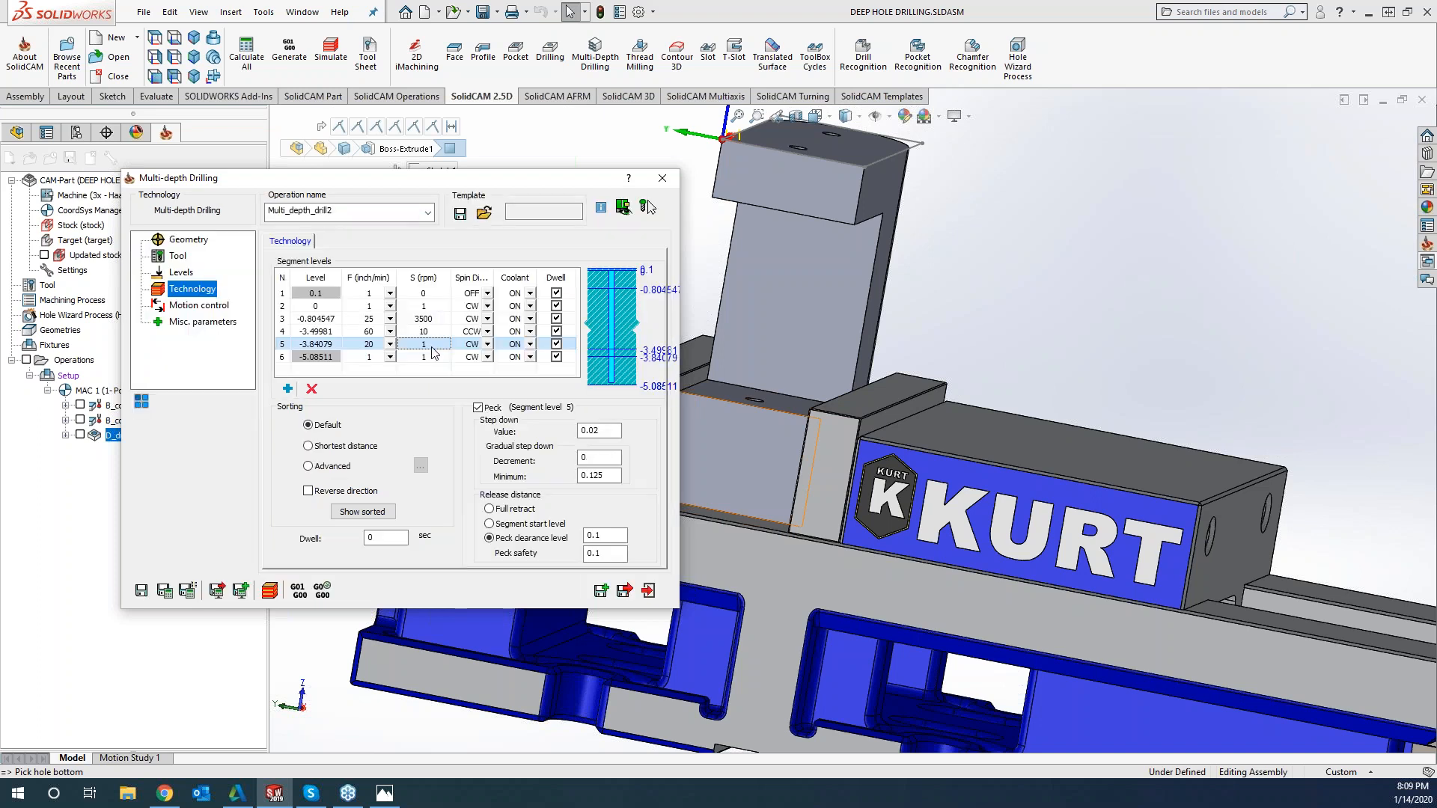
{"action": "type", "text": "2500"}
Set segment 6's feed to 20 inch/min and its spindle speed to 2000 rpm, and save and calculate the operation
{"action": "left_click", "coordinate": [287, 389]}
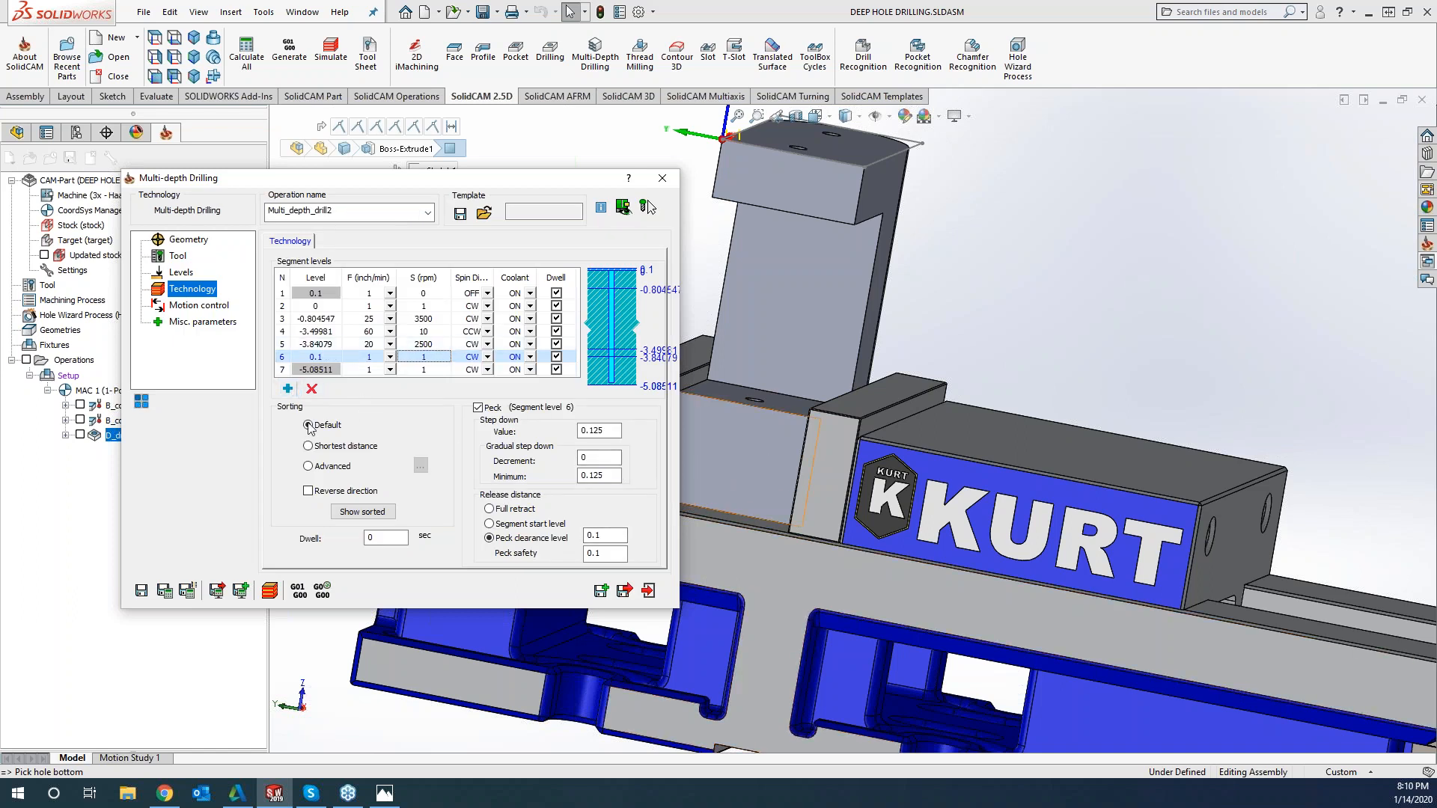
{"action": "left_click", "coordinate": [312, 389]}
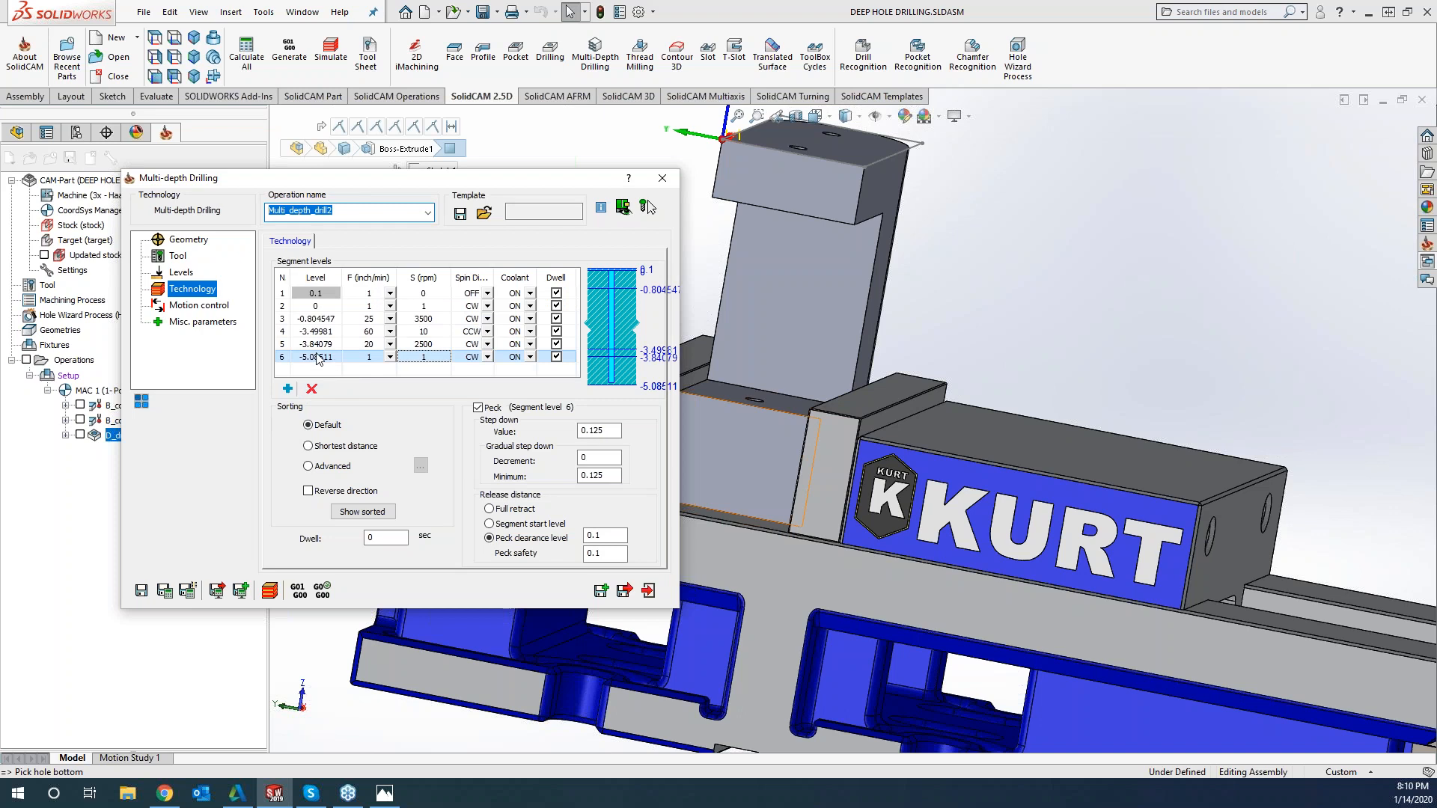
{"action": "left_click", "coordinate": [374, 360]}
{"action": "left_click", "coordinate": [374, 360]}
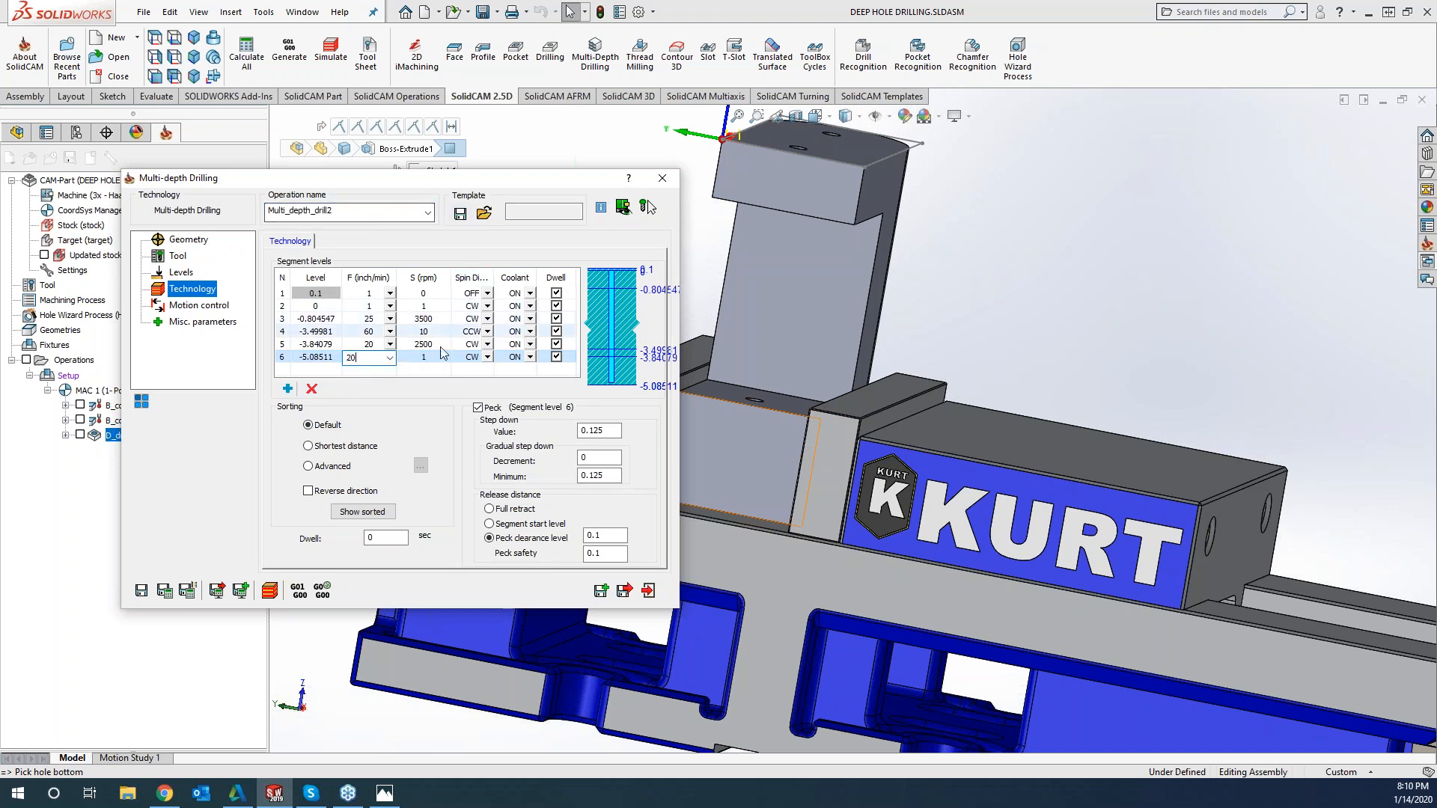
{"action": "key", "text": "Tab"}
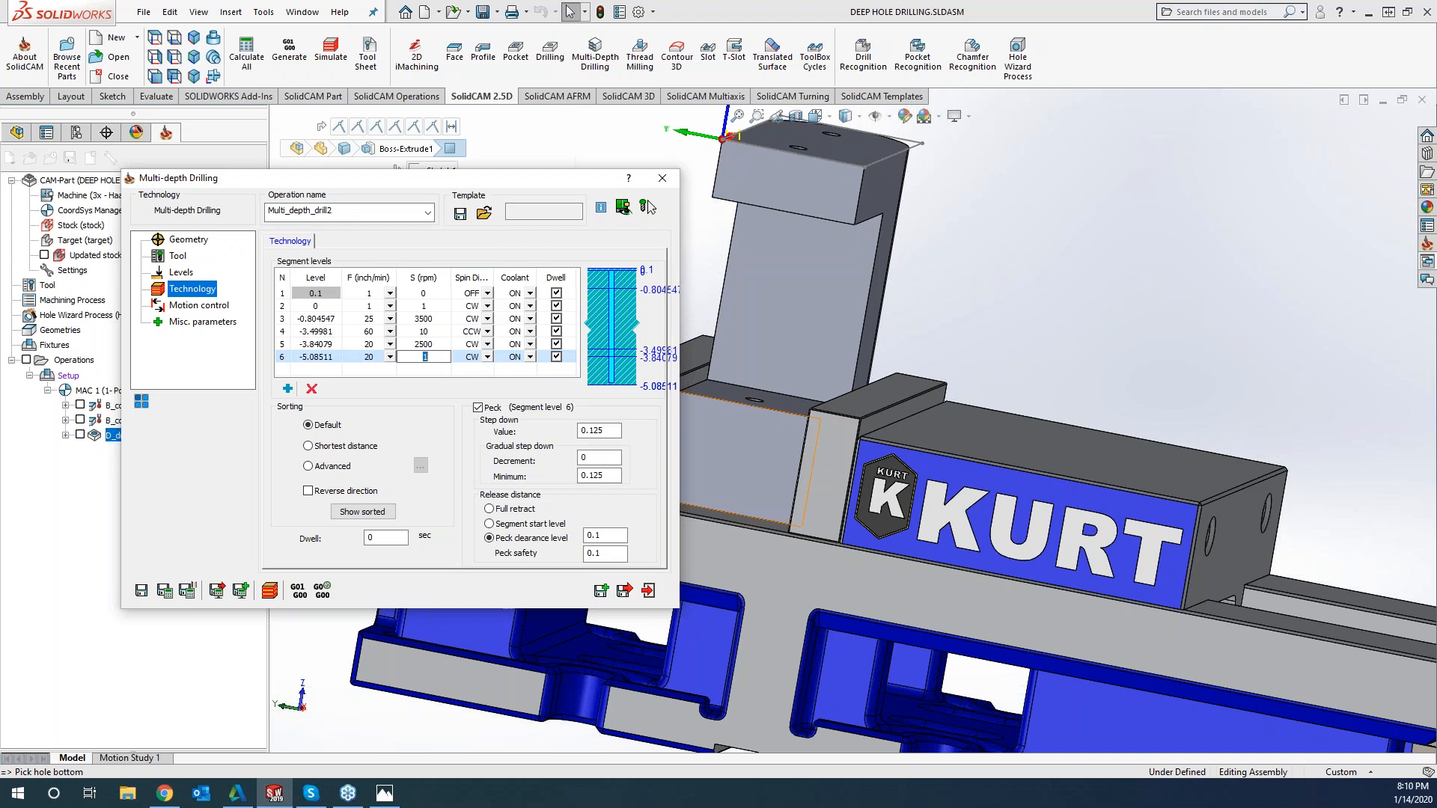
{"action": "type", "text": "2000"}
{"action": "left_click", "coordinate": [614, 432]}
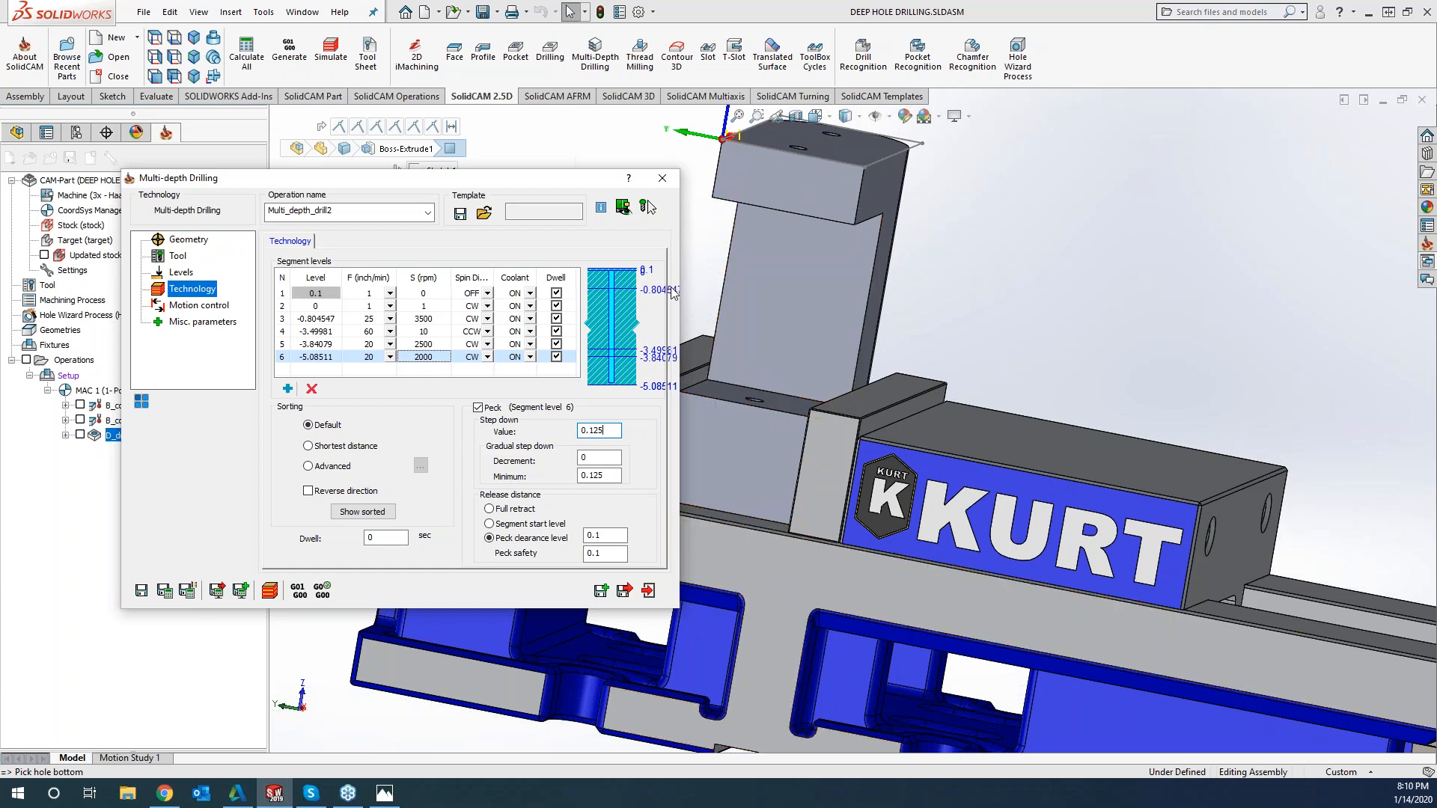
{"action": "left_click", "coordinate": [1051, 302]}
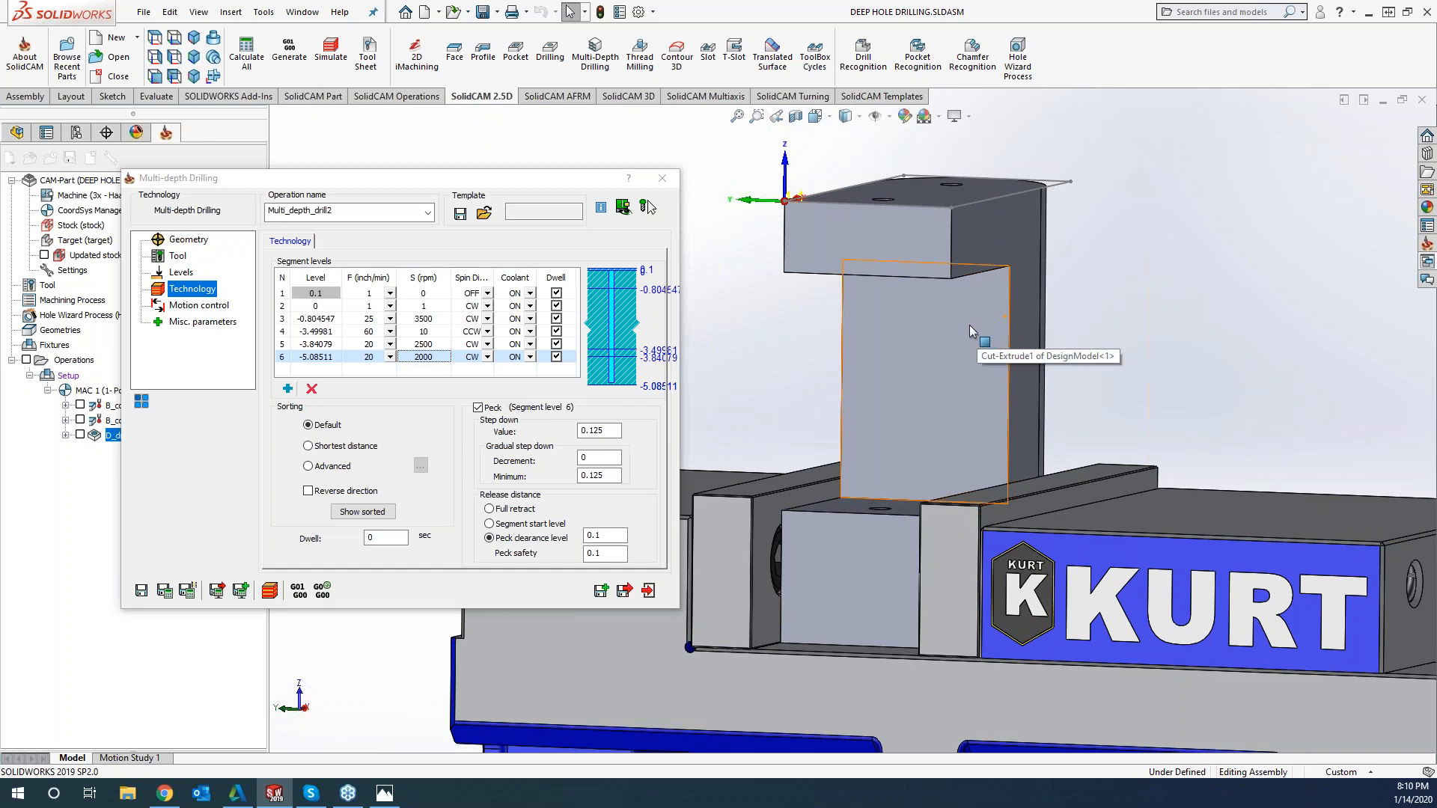
{"action": "left_click", "coordinate": [164, 592]}
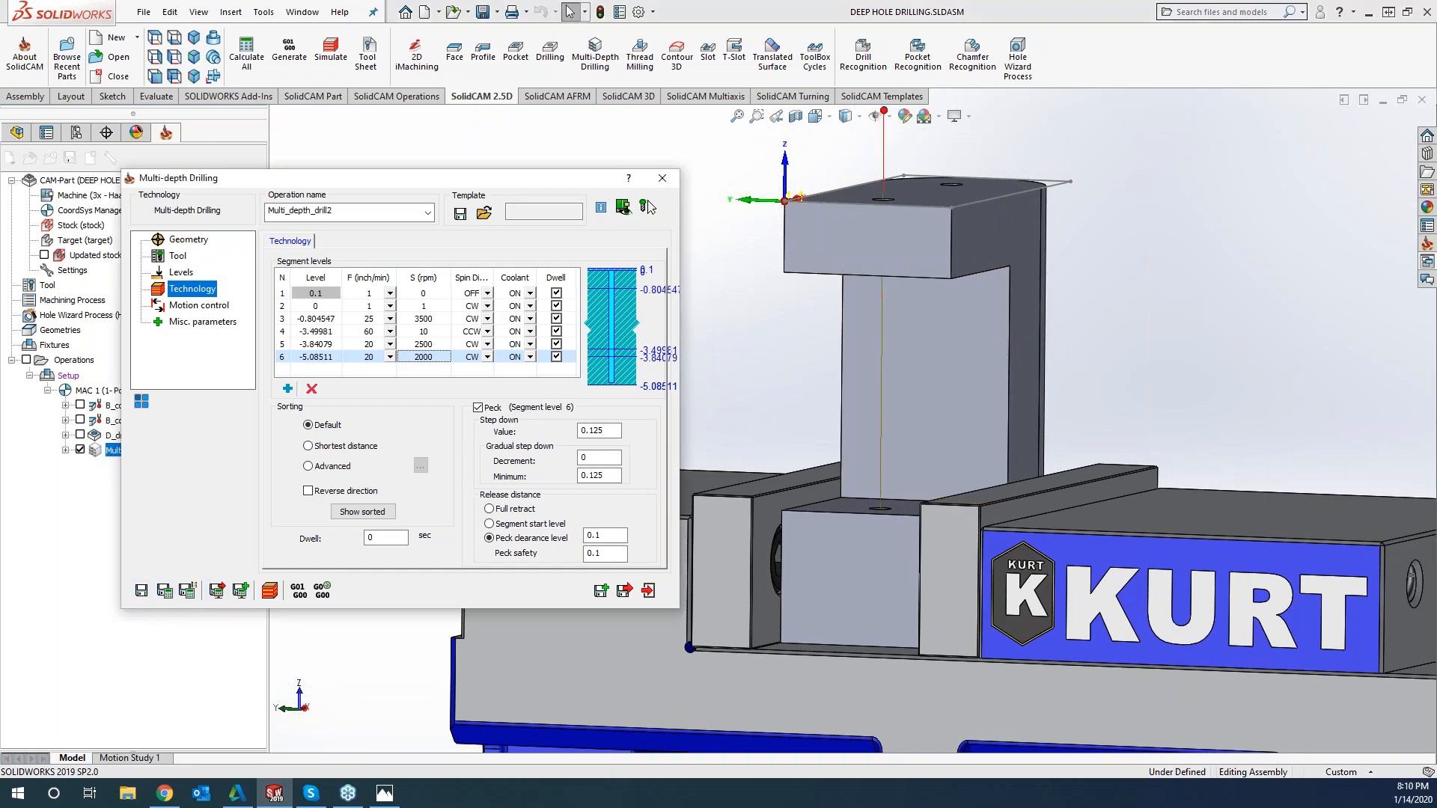
Step through the multi-depth drilling toolpath move by move in the Host CAD simulation, and close the simulation
{"action": "left_click", "coordinate": [270, 591]}
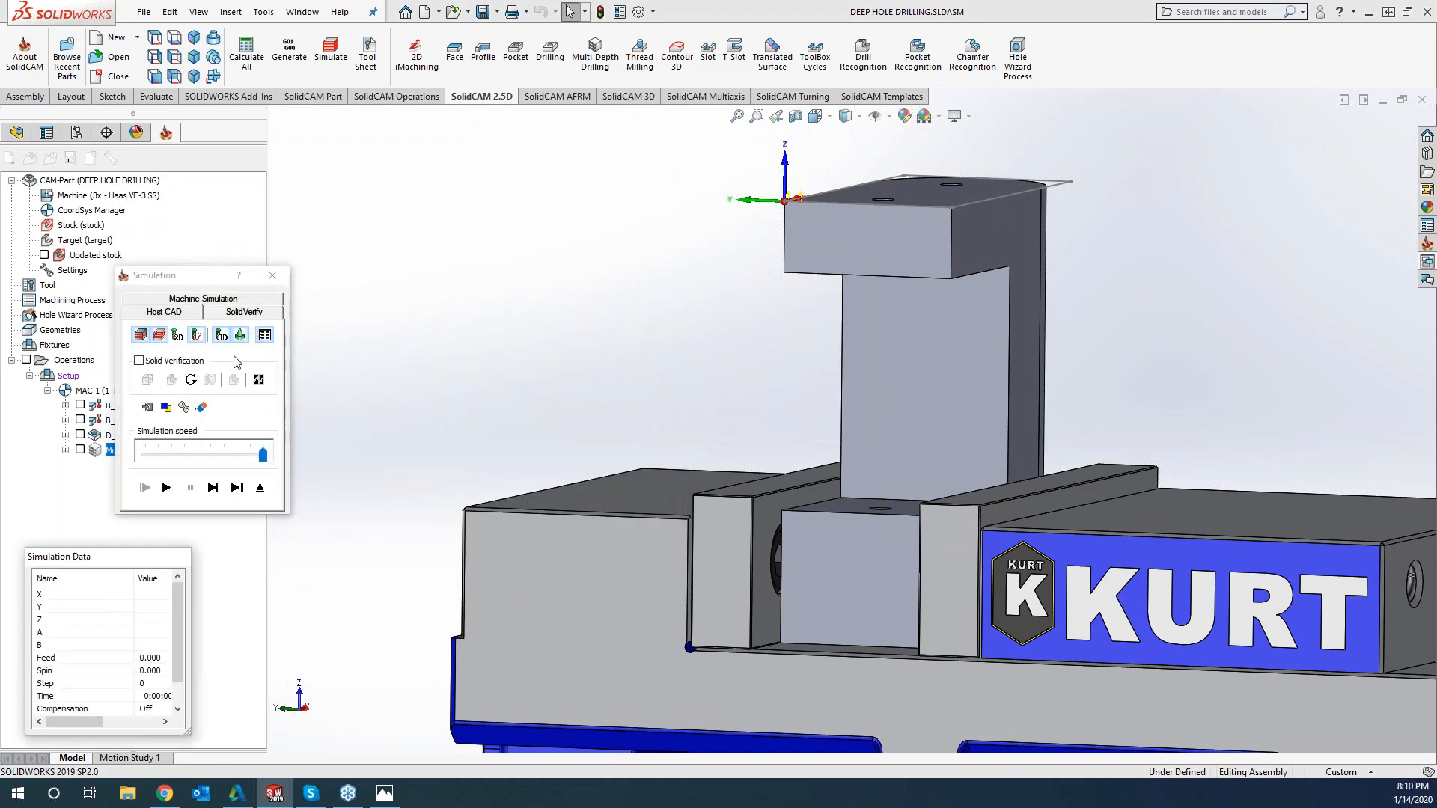
{"action": "left_click", "coordinate": [213, 488]}
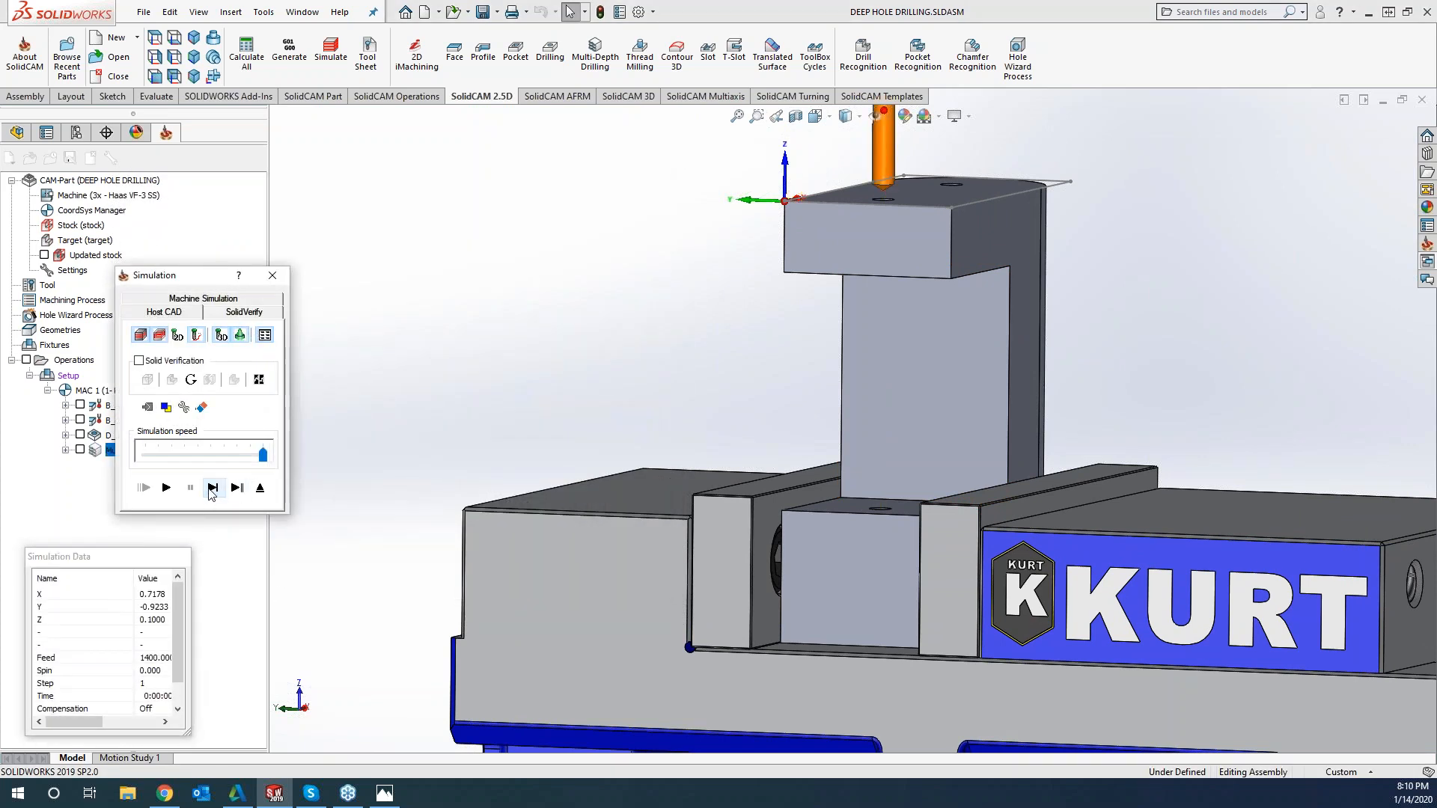
{"action": "scroll", "coordinate": [926, 361], "scroll_direction": "up", "scroll_amount": 5}
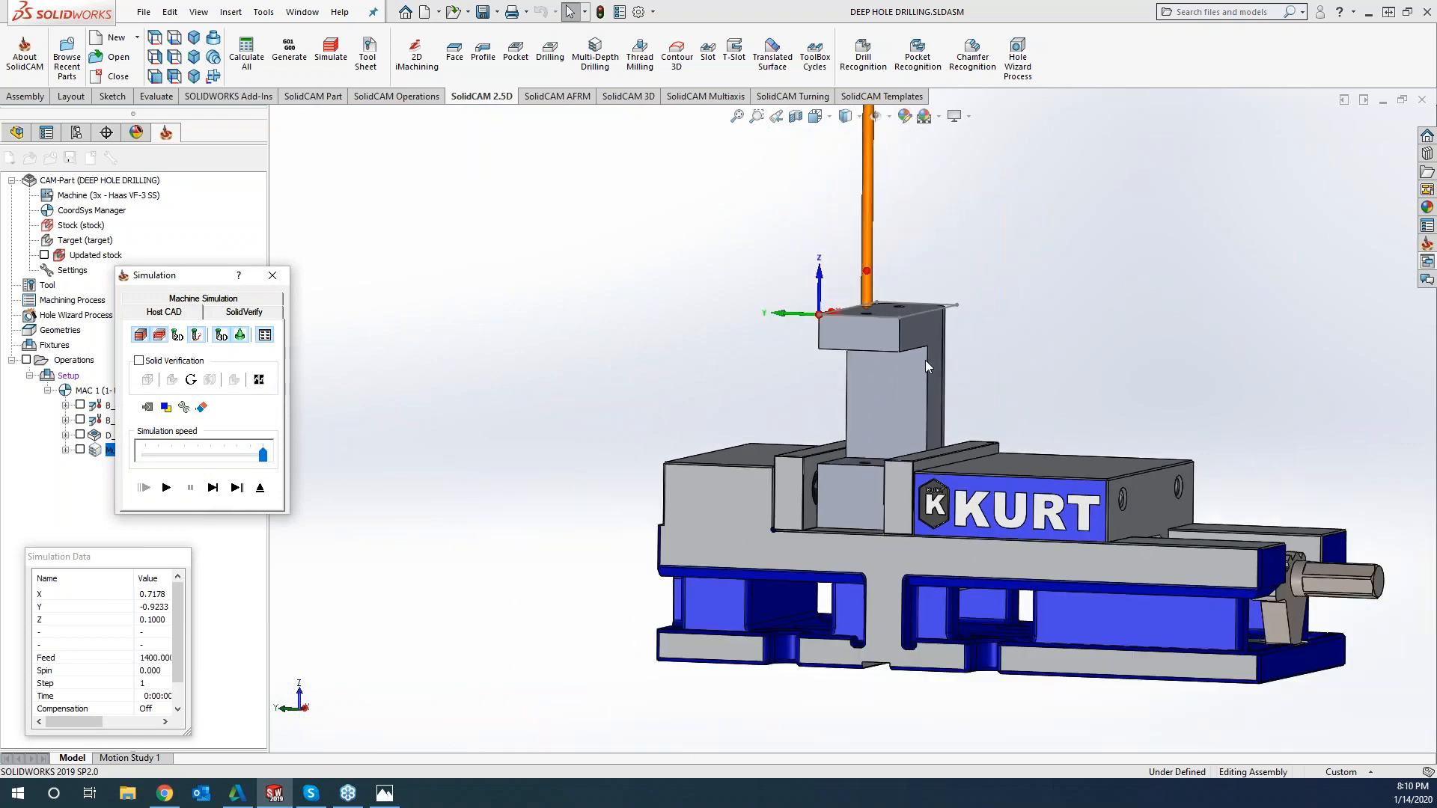
{"action": "scroll", "coordinate": [926, 361], "scroll_direction": "up", "scroll_amount": 3}
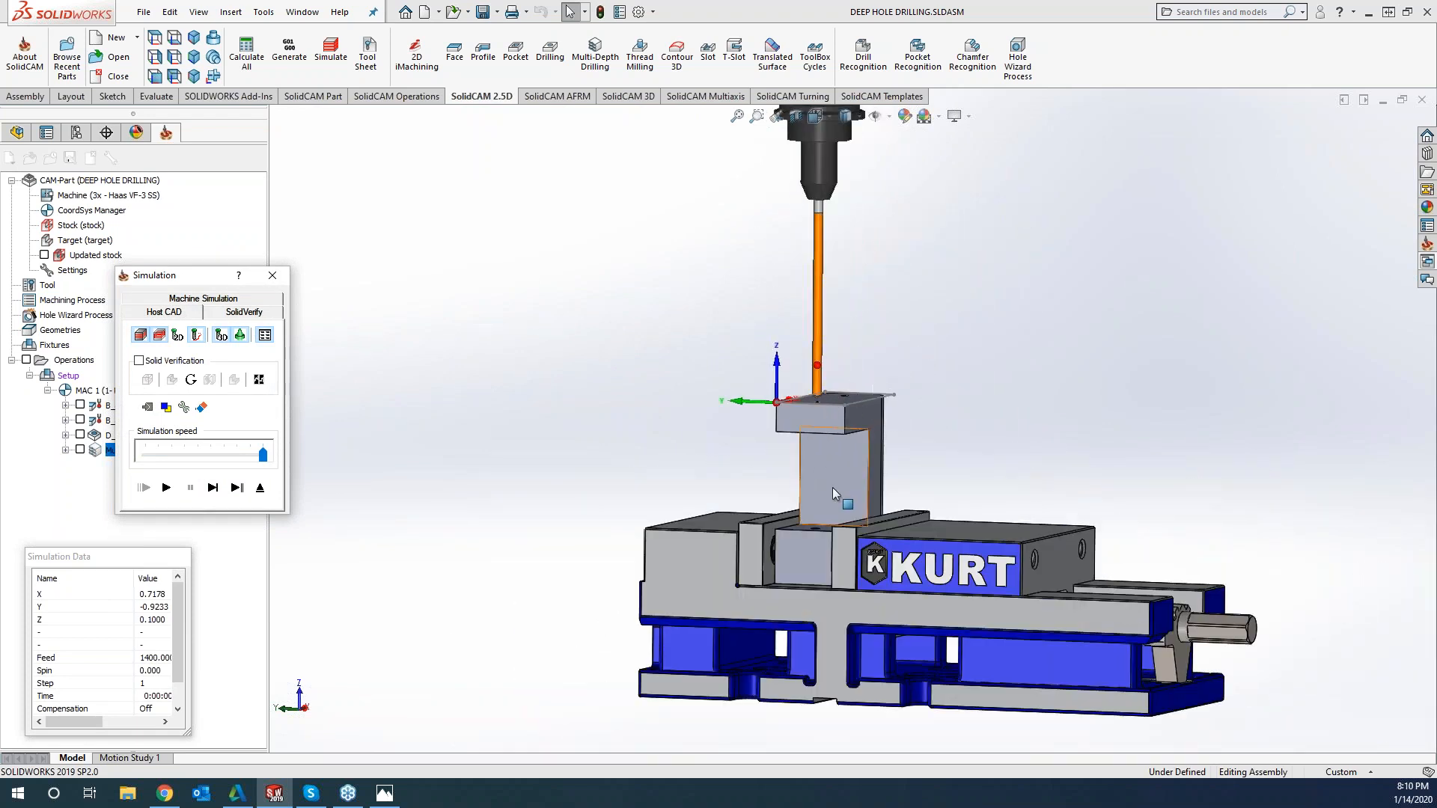
{"action": "scroll", "coordinate": [832, 488], "scroll_direction": "down", "scroll_amount": 2}
{"action": "left_click", "coordinate": [214, 489]}
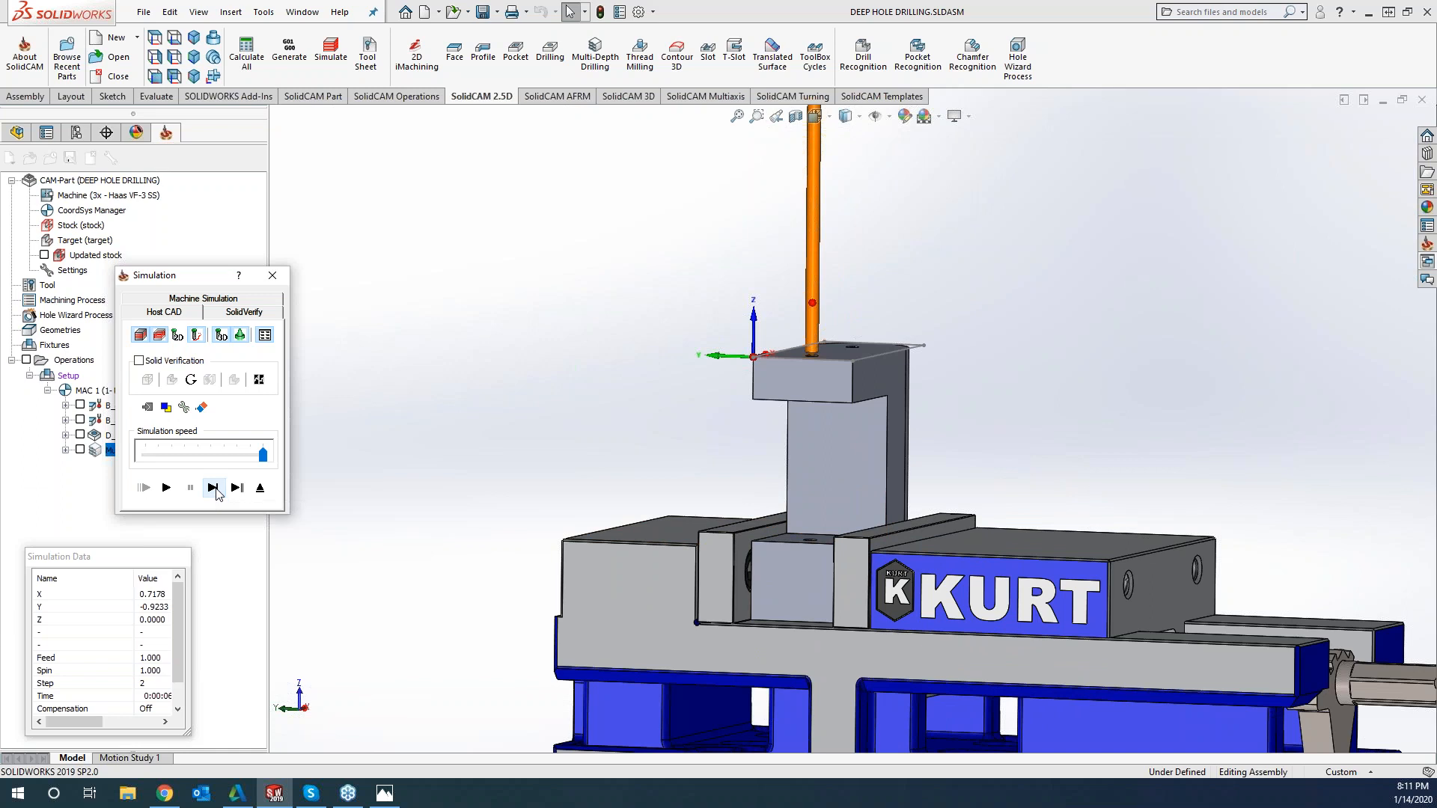
{"action": "left_click", "coordinate": [217, 493]}
{"action": "left_click", "coordinate": [216, 493]}
{"action": "left_click", "coordinate": [217, 492]}
{"action": "left_click", "coordinate": [215, 493]}
{"action": "left_click", "coordinate": [215, 493]}
{"action": "left_click", "coordinate": [214, 490]}
{"action": "left_click", "coordinate": [214, 490]}
{"action": "left_click", "coordinate": [214, 489]}
{"action": "left_click", "coordinate": [214, 489]}
{"action": "left_click", "coordinate": [214, 490]}
{"action": "left_click", "coordinate": [214, 490]}
{"action": "left_click", "coordinate": [214, 490]}
{"action": "left_click", "coordinate": [214, 490]}
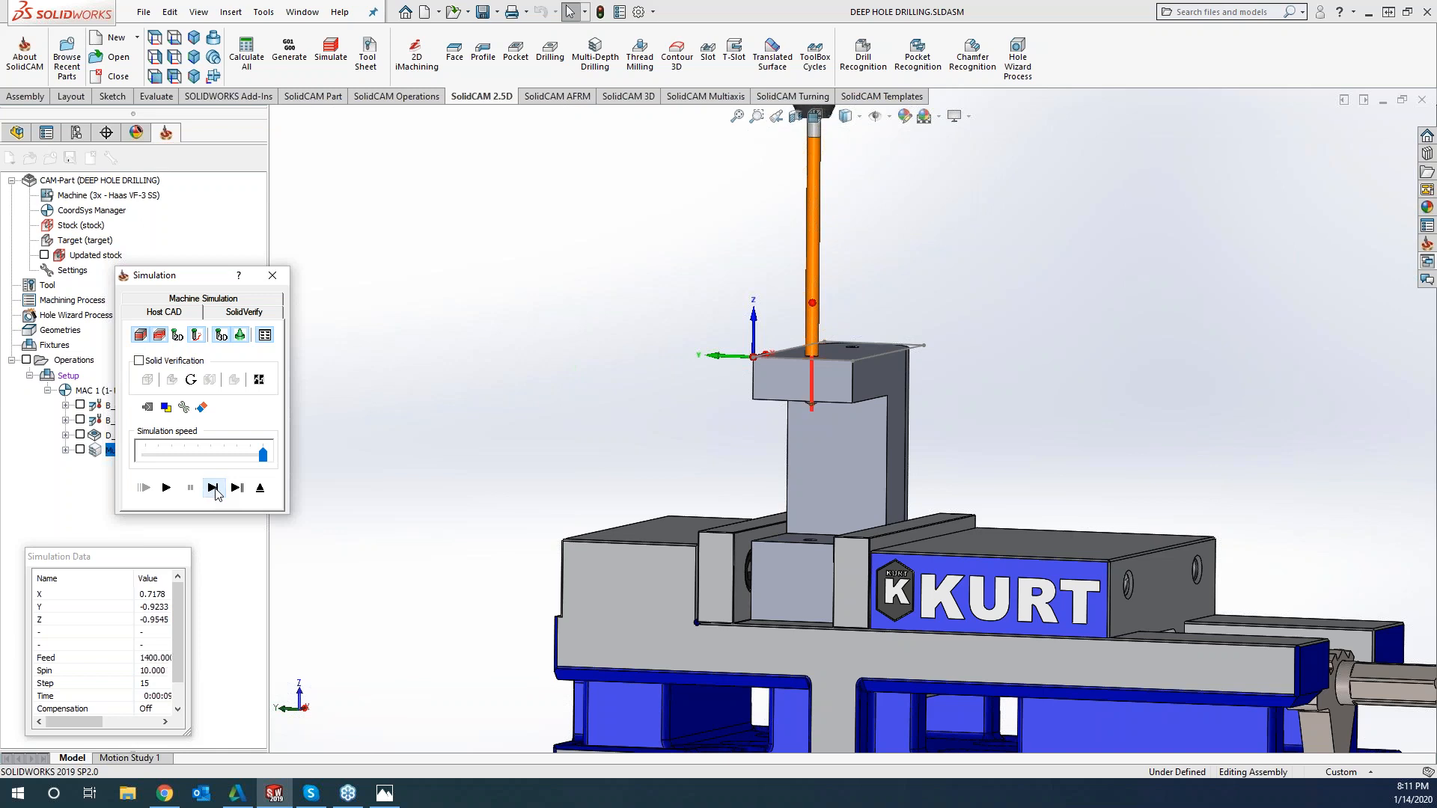
{"action": "left_click", "coordinate": [215, 490]}
{"action": "left_click", "coordinate": [214, 490]}
{"action": "left_click", "coordinate": [215, 490]}
{"action": "left_click", "coordinate": [214, 489]}
{"action": "left_click", "coordinate": [214, 490]}
{"action": "left_click", "coordinate": [214, 490]}
{"action": "left_click", "coordinate": [214, 489]}
{"action": "left_click", "coordinate": [214, 490]}
{"action": "left_click", "coordinate": [214, 489]}
{"action": "left_click", "coordinate": [214, 490]}
{"action": "left_click", "coordinate": [214, 489]}
{"action": "left_click", "coordinate": [214, 490]}
{"action": "left_click", "coordinate": [214, 490]}
{"action": "left_click", "coordinate": [214, 489]}
{"action": "left_click", "coordinate": [214, 490]}
{"action": "left_click", "coordinate": [214, 489]}
{"action": "left_click", "coordinate": [214, 490]}
{"action": "left_click", "coordinate": [214, 490]}
{"action": "left_click", "coordinate": [214, 490]}
{"action": "left_click", "coordinate": [215, 489]}
{"action": "left_click", "coordinate": [274, 277]}
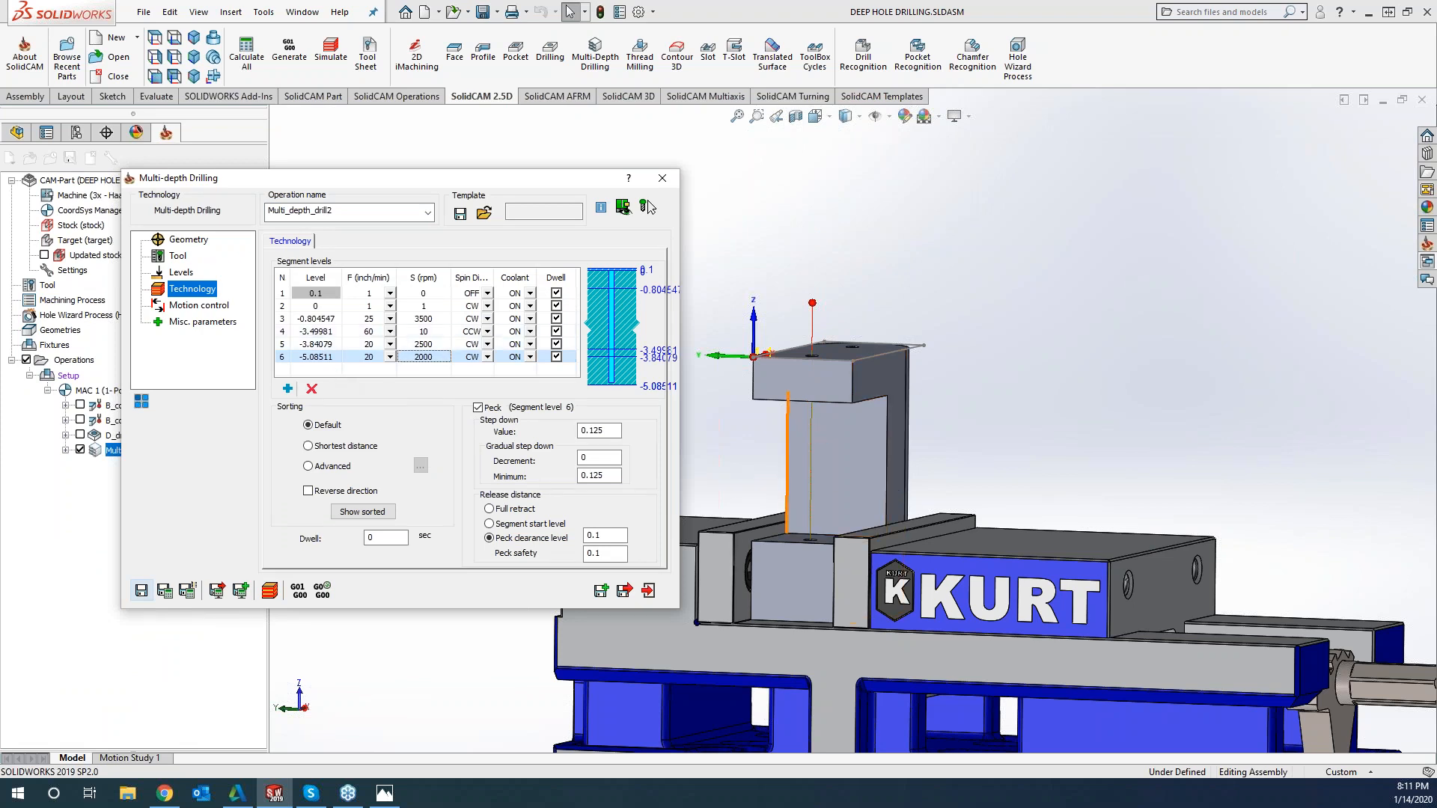
Turn off pecking for segment 4 and step through the drilling toolpath in the Host CAD simulation
{"action": "left_click", "coordinate": [328, 335]}
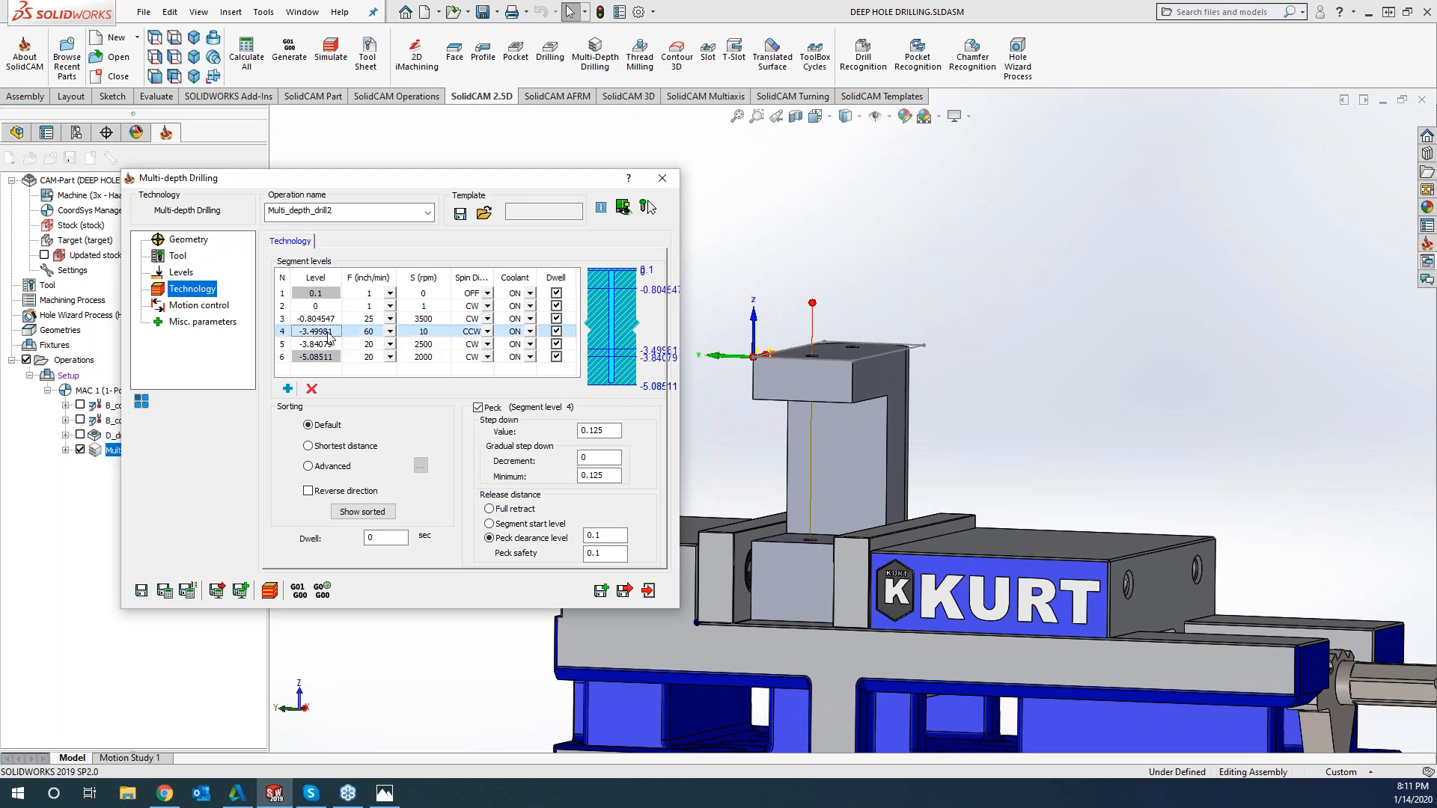
{"action": "left_click", "coordinate": [477, 408]}
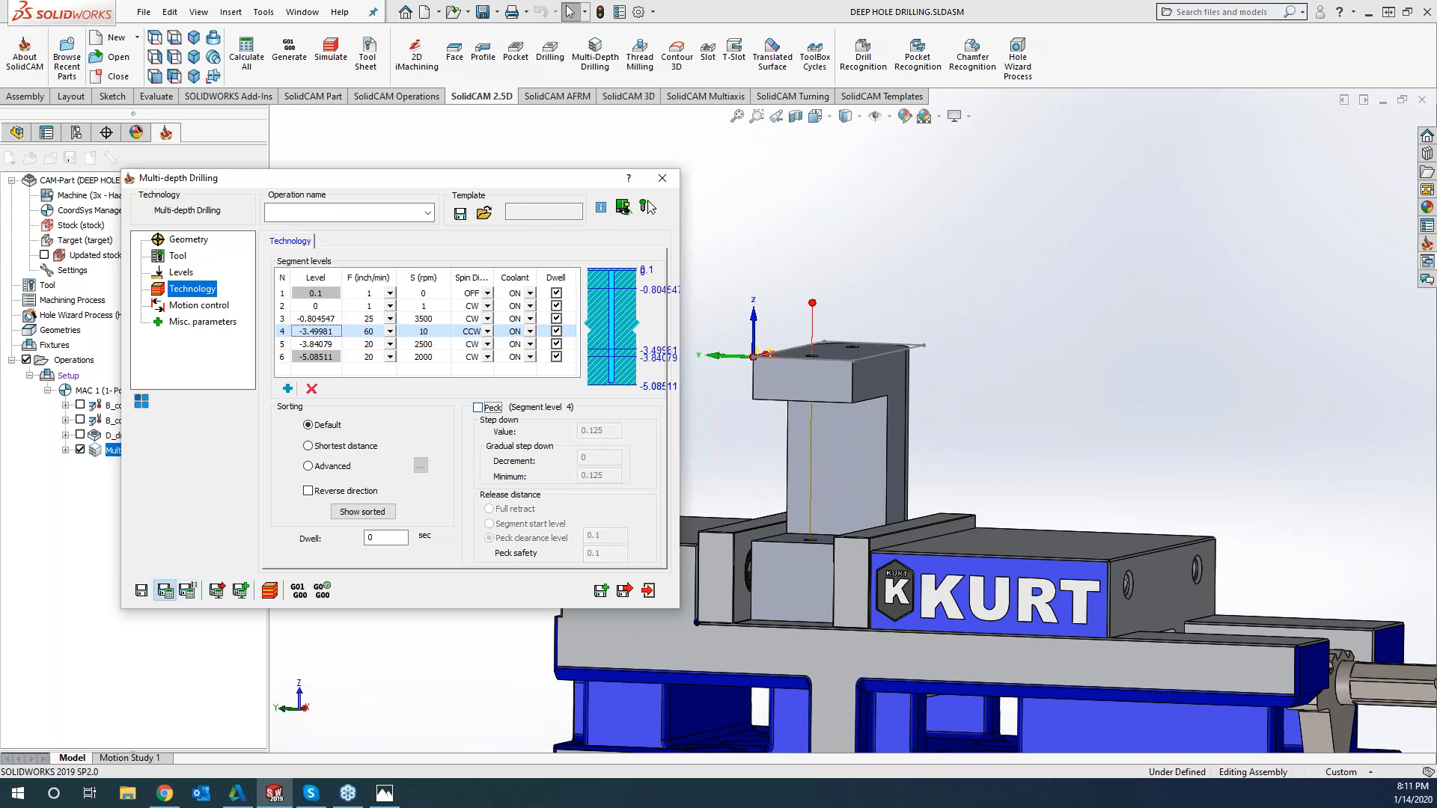
{"action": "left_click", "coordinate": [270, 592]}
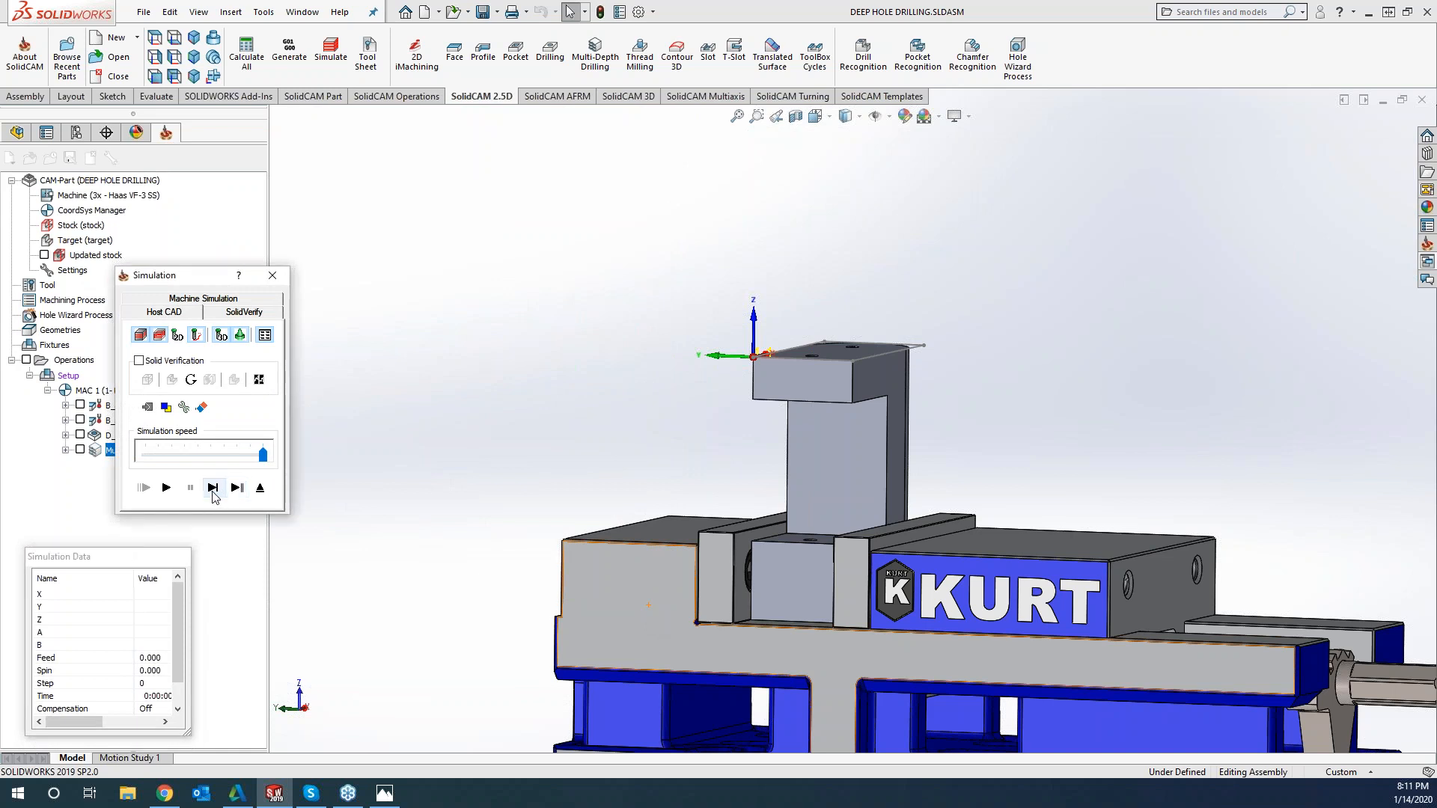
{"action": "left_click", "coordinate": [213, 488]}
{"action": "left_click", "coordinate": [213, 488]}
{"action": "left_click", "coordinate": [212, 488]}
{"action": "left_click", "coordinate": [213, 488]}
{"action": "left_click", "coordinate": [212, 488]}
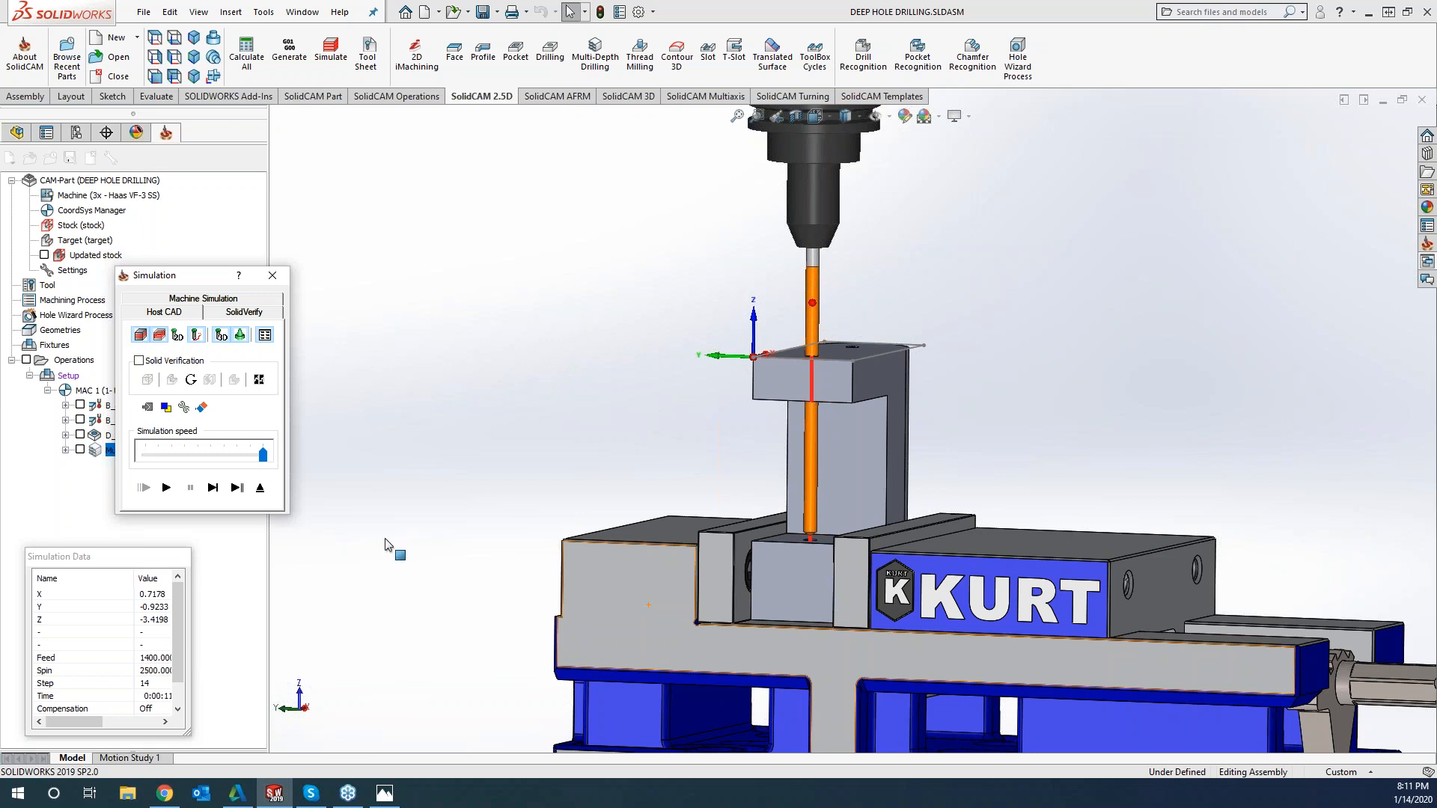
{"action": "left_click", "coordinate": [212, 488]}
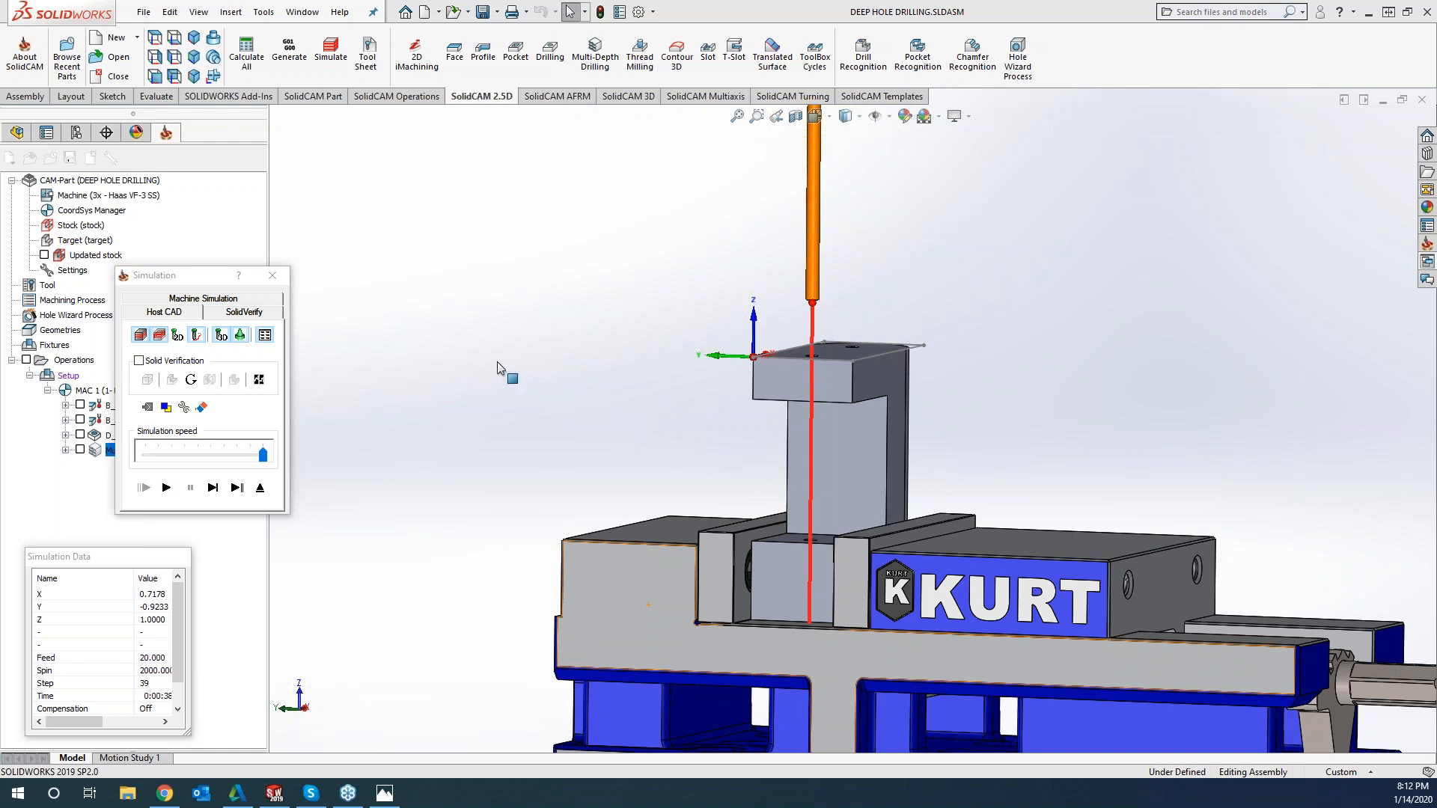
{"action": "left_click", "coordinate": [285, 277]}
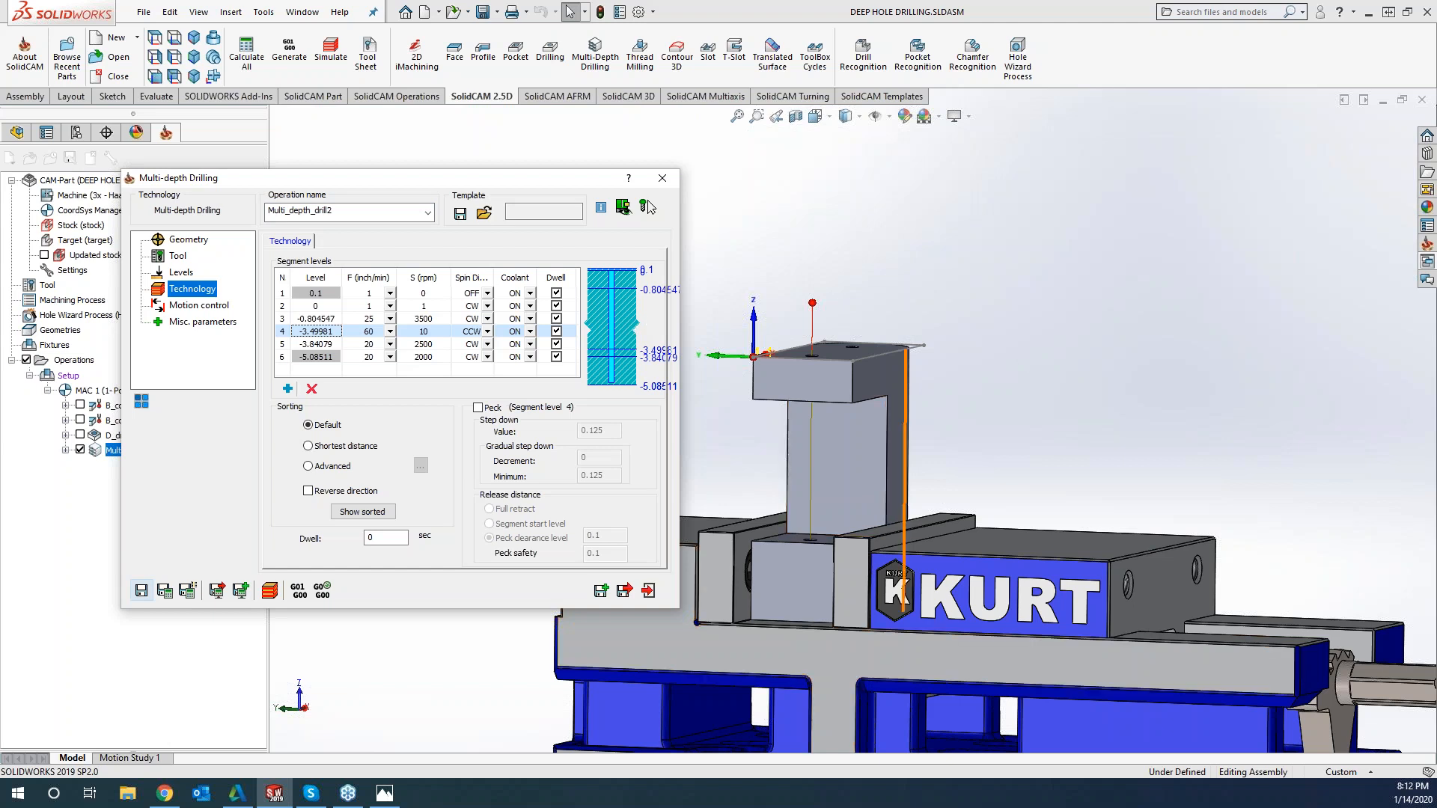
Play the drilling operation in SolidVerify at the slowest simulation speed, and stop the clash monitoring
{"action": "left_click", "coordinate": [271, 591]}
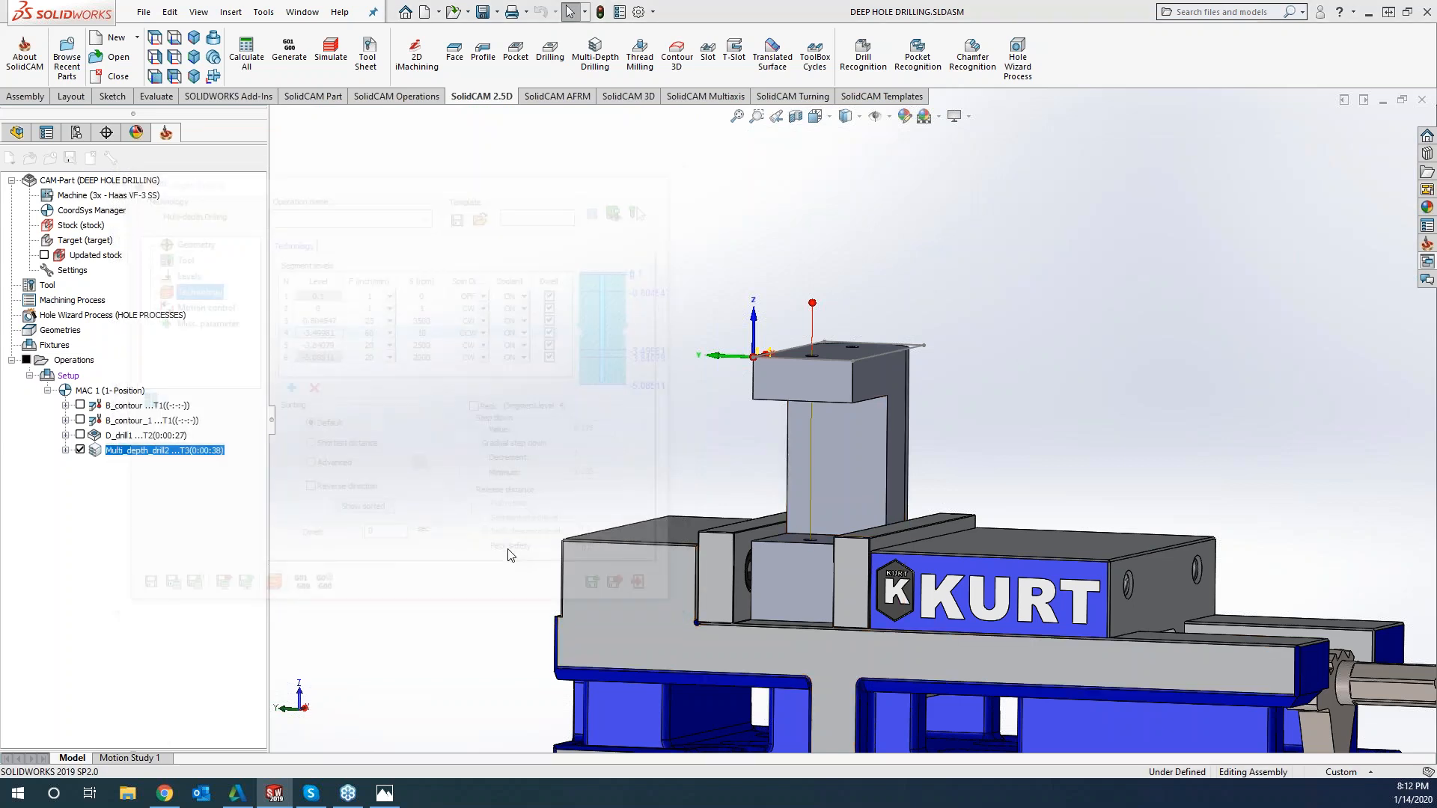
{"action": "left_click", "coordinate": [244, 313]}
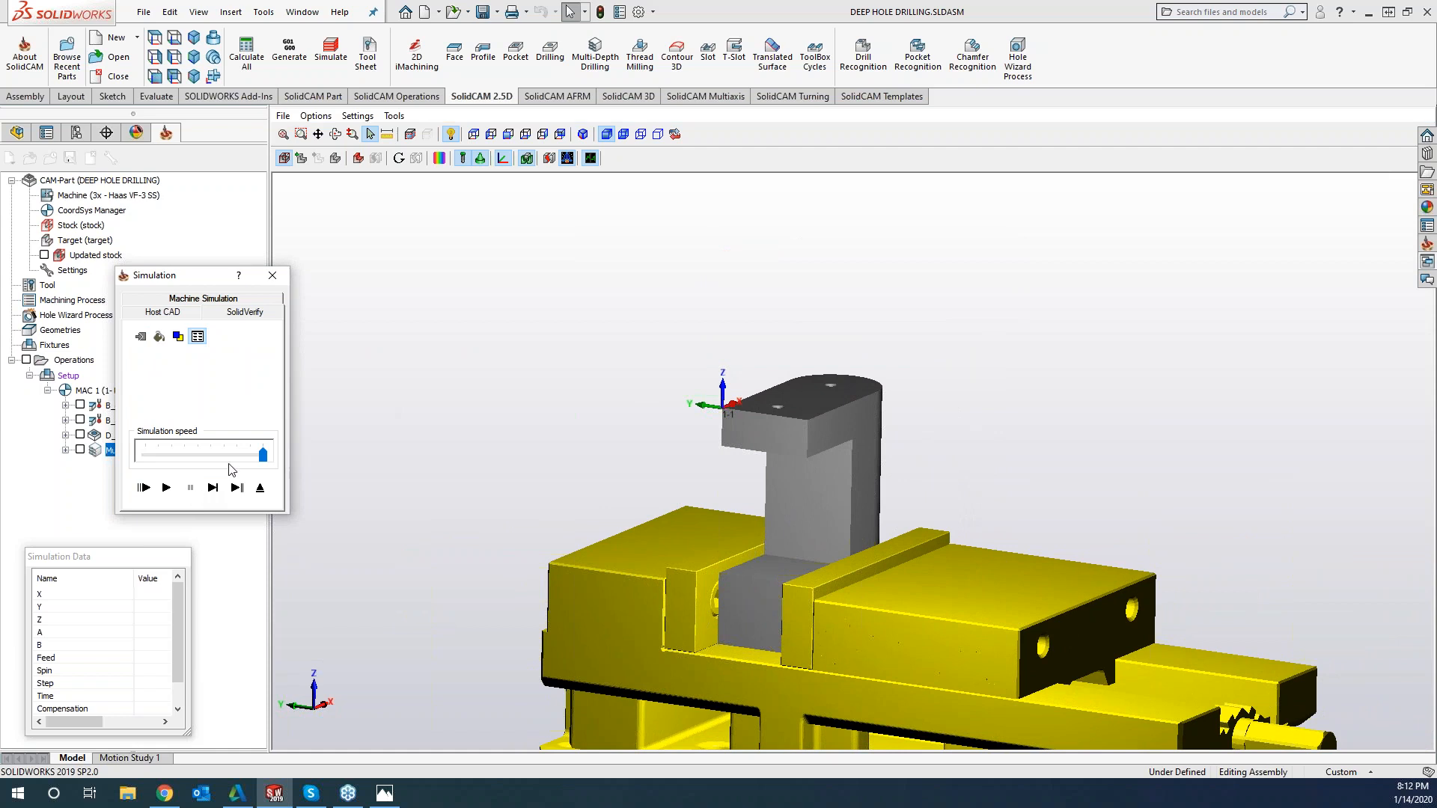
{"action": "left_click_drag", "start_coordinate": [263, 455], "coordinate": [145, 455]}
{"action": "left_click", "coordinate": [167, 487]}
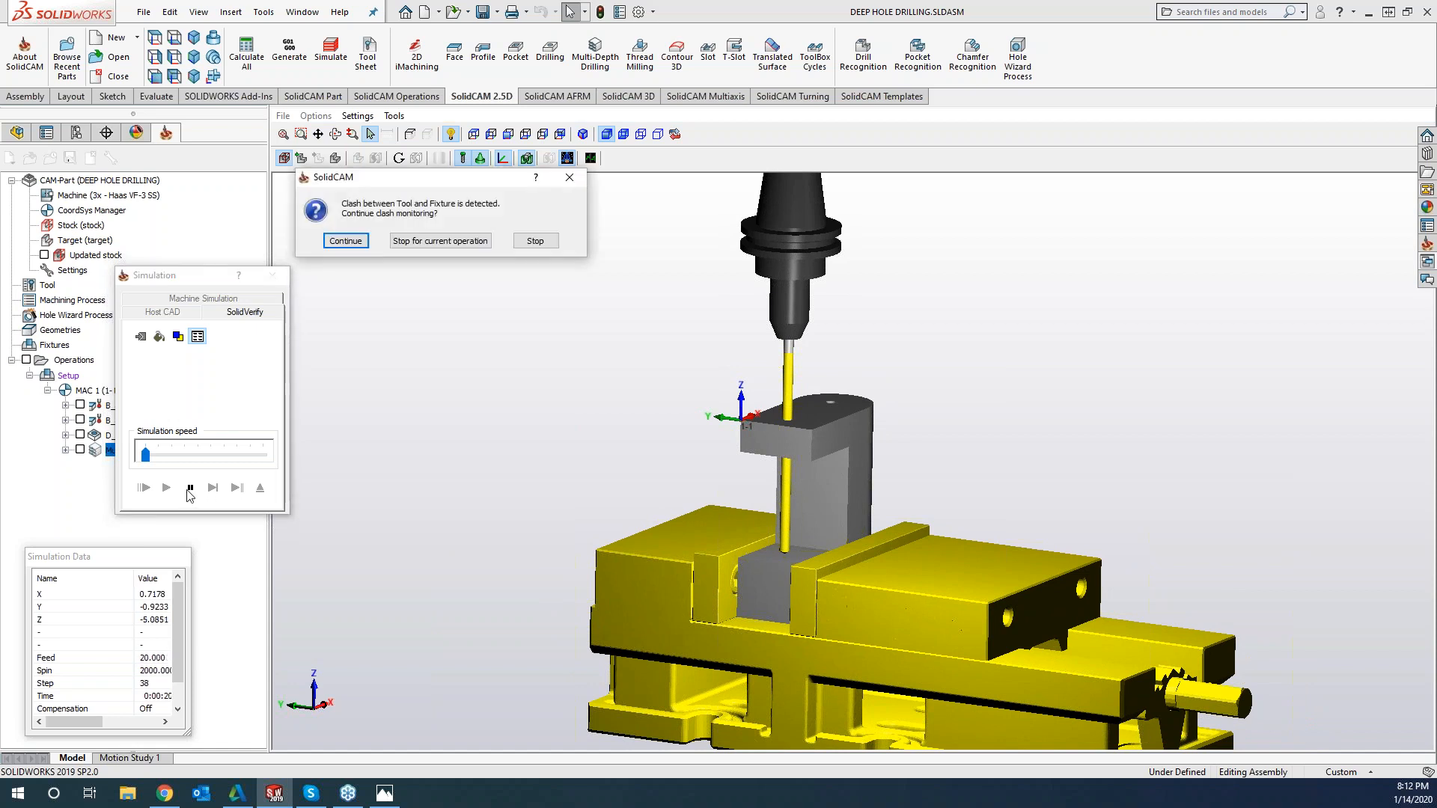
{"action": "left_click", "coordinate": [536, 240]}
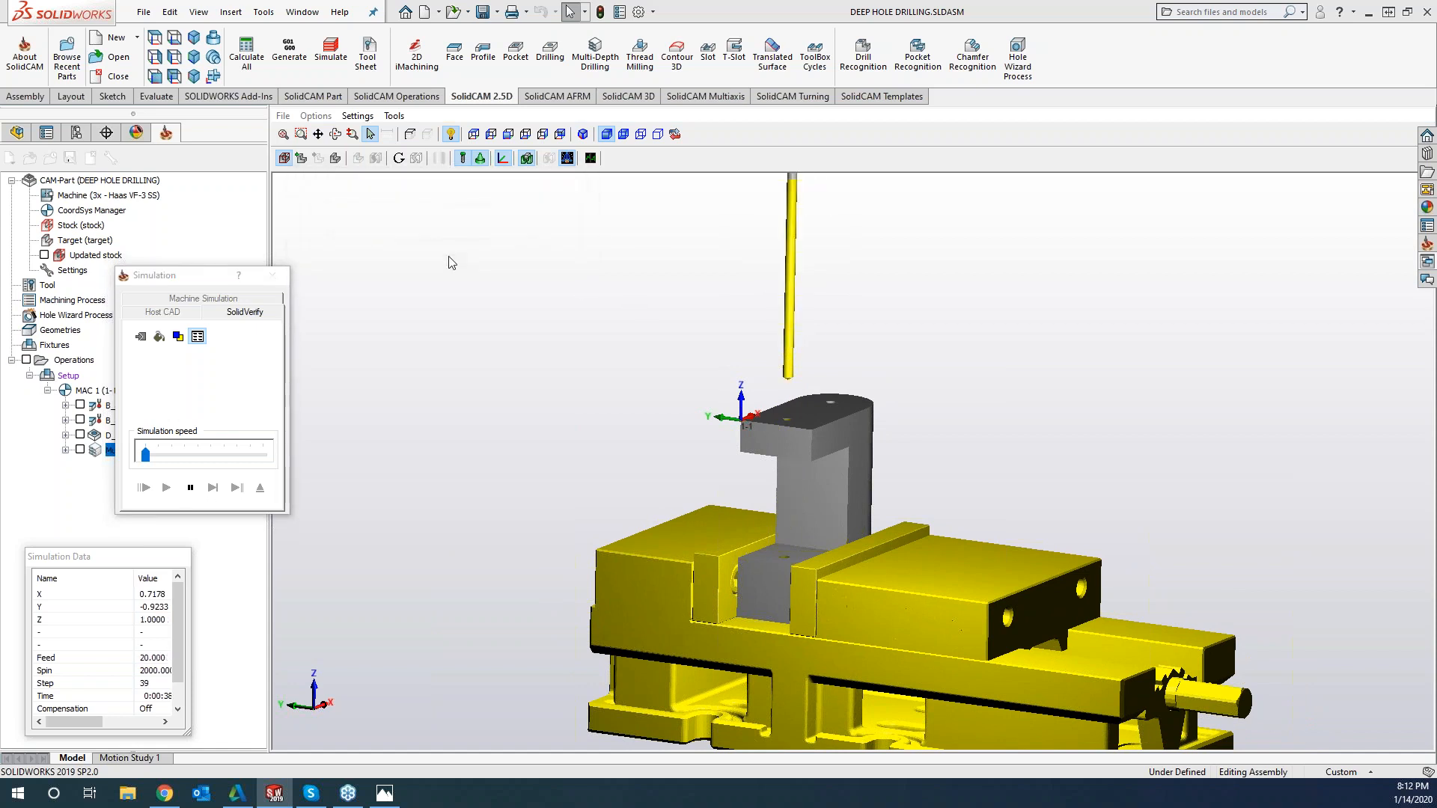
Set the SolidVerify animation redraw interval to a fixed step of 1 in the general settings
{"action": "left_click", "coordinate": [358, 116]}
{"action": "left_click", "coordinate": [378, 146]}
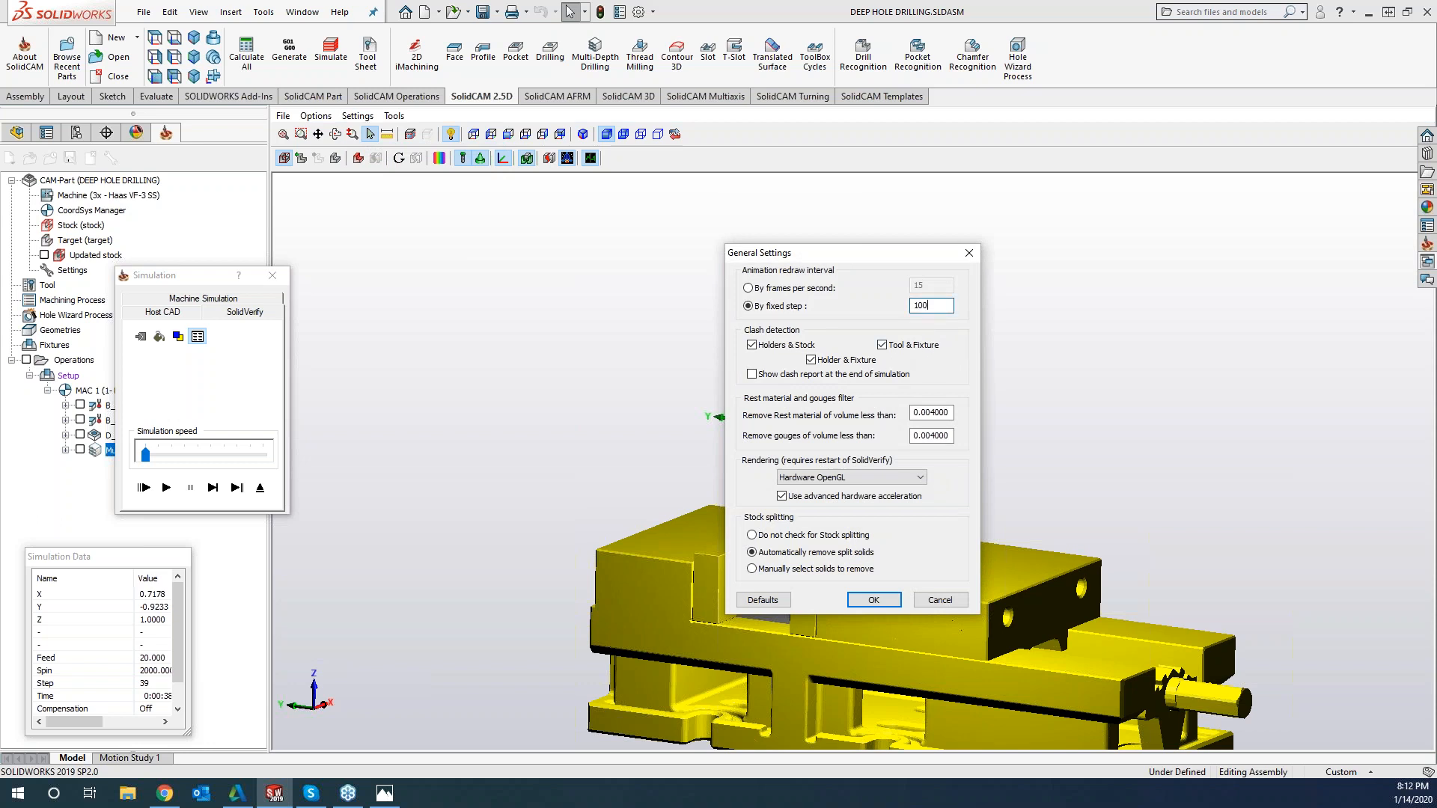
{"action": "left_click", "coordinate": [874, 599]}
Rerun the SolidVerify simulation in single steps to examine the drill's moves through each segment
{"action": "left_click", "coordinate": [214, 487]}
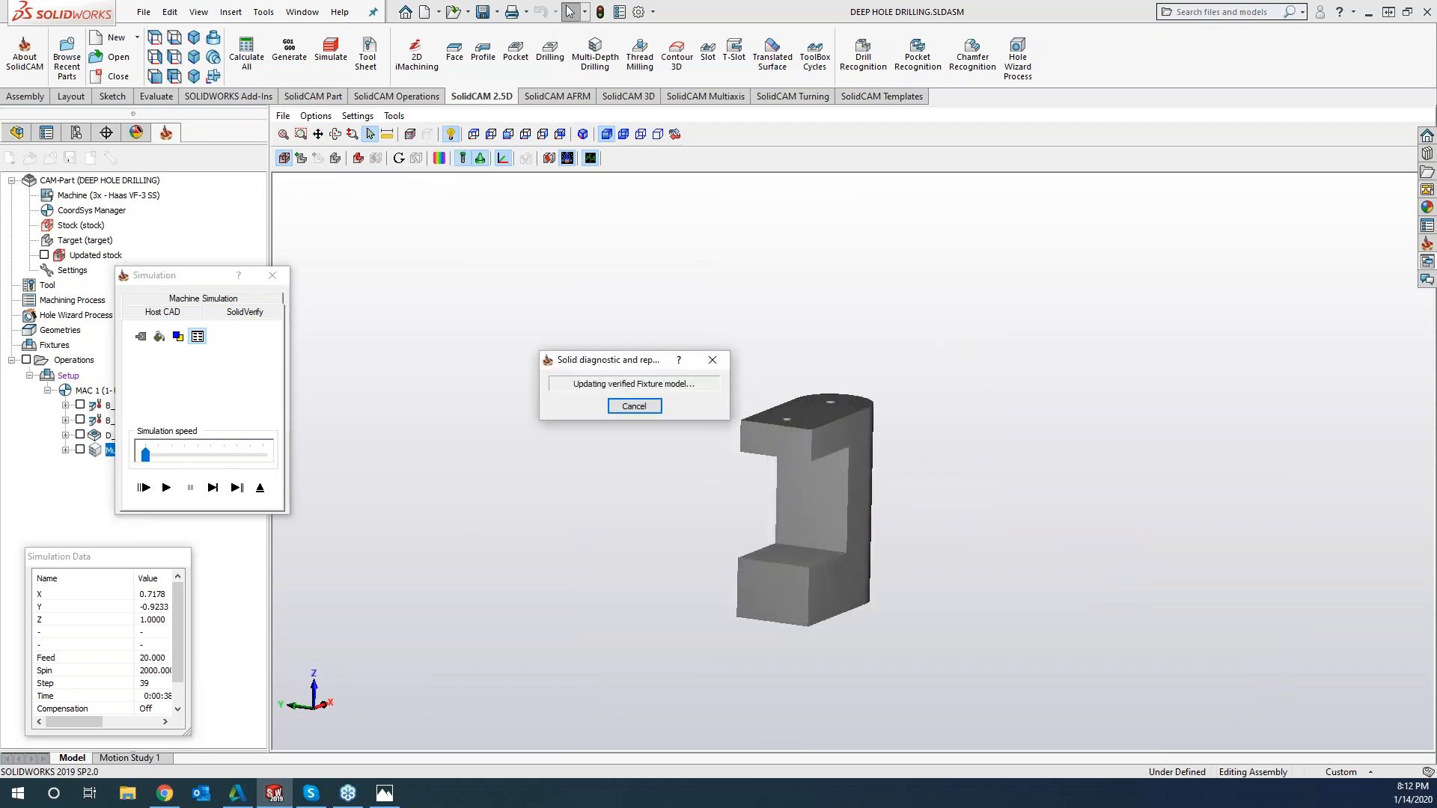
{"action": "left_click", "coordinate": [213, 487]}
{"action": "left_click", "coordinate": [214, 488]}
{"action": "left_click", "coordinate": [214, 489]}
{"action": "left_click", "coordinate": [215, 489]}
{"action": "left_click", "coordinate": [214, 489]}
{"action": "left_click", "coordinate": [214, 489]}
{"action": "left_click", "coordinate": [214, 489]}
{"action": "left_click", "coordinate": [214, 489]}
{"action": "left_click", "coordinate": [214, 489]}
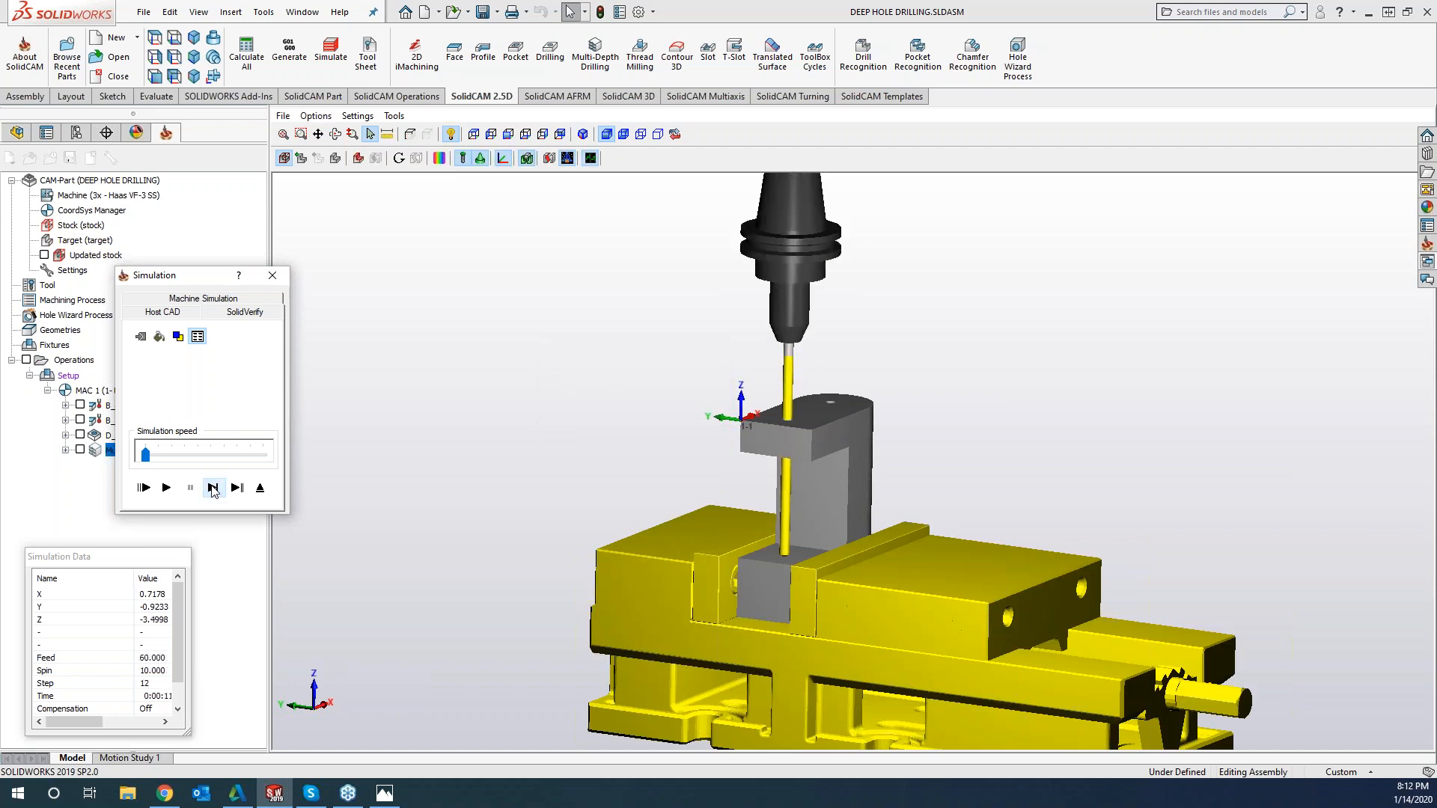
{"action": "left_click", "coordinate": [214, 489]}
{"action": "left_click", "coordinate": [214, 488]}
{"action": "left_click", "coordinate": [214, 488]}
{"action": "left_click", "coordinate": [213, 488]}
{"action": "left_click", "coordinate": [213, 488]}
{"action": "left_click", "coordinate": [214, 488]}
{"action": "left_click", "coordinate": [214, 488]}
{"action": "left_click", "coordinate": [215, 488]}
{"action": "left_click", "coordinate": [214, 488]}
{"action": "left_click", "coordinate": [213, 488]}
{"action": "left_click", "coordinate": [213, 488]}
{"action": "left_click", "coordinate": [213, 488]}
{"action": "left_click", "coordinate": [214, 488]}
{"action": "left_click", "coordinate": [214, 489]}
{"action": "left_click", "coordinate": [213, 488]}
{"action": "left_click", "coordinate": [213, 488]}
{"action": "left_click", "coordinate": [213, 488]}
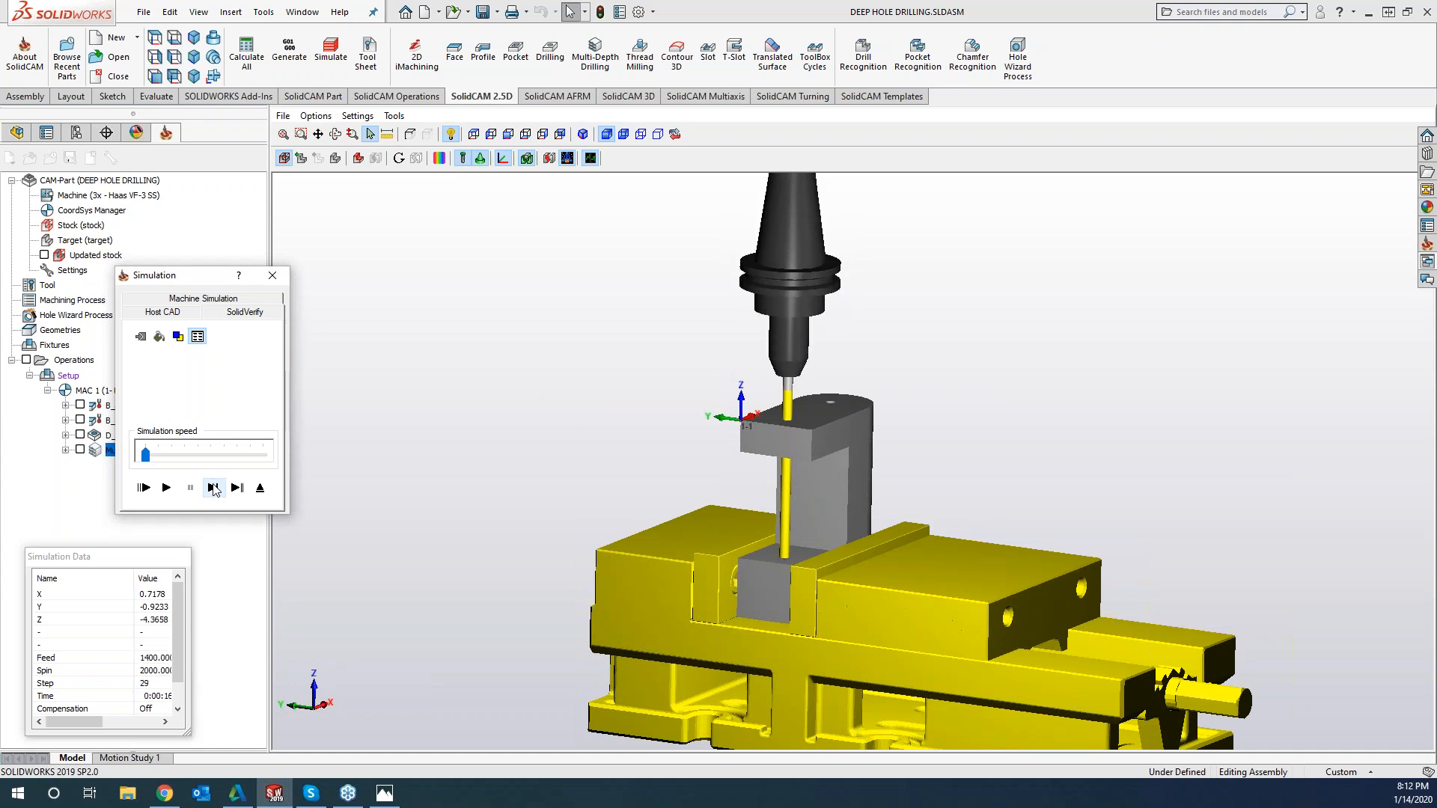
Step through the remaining moves with the Simulation Data table widened, and close the simulation and the drilling operation
{"action": "left_click", "coordinate": [157, 672]}
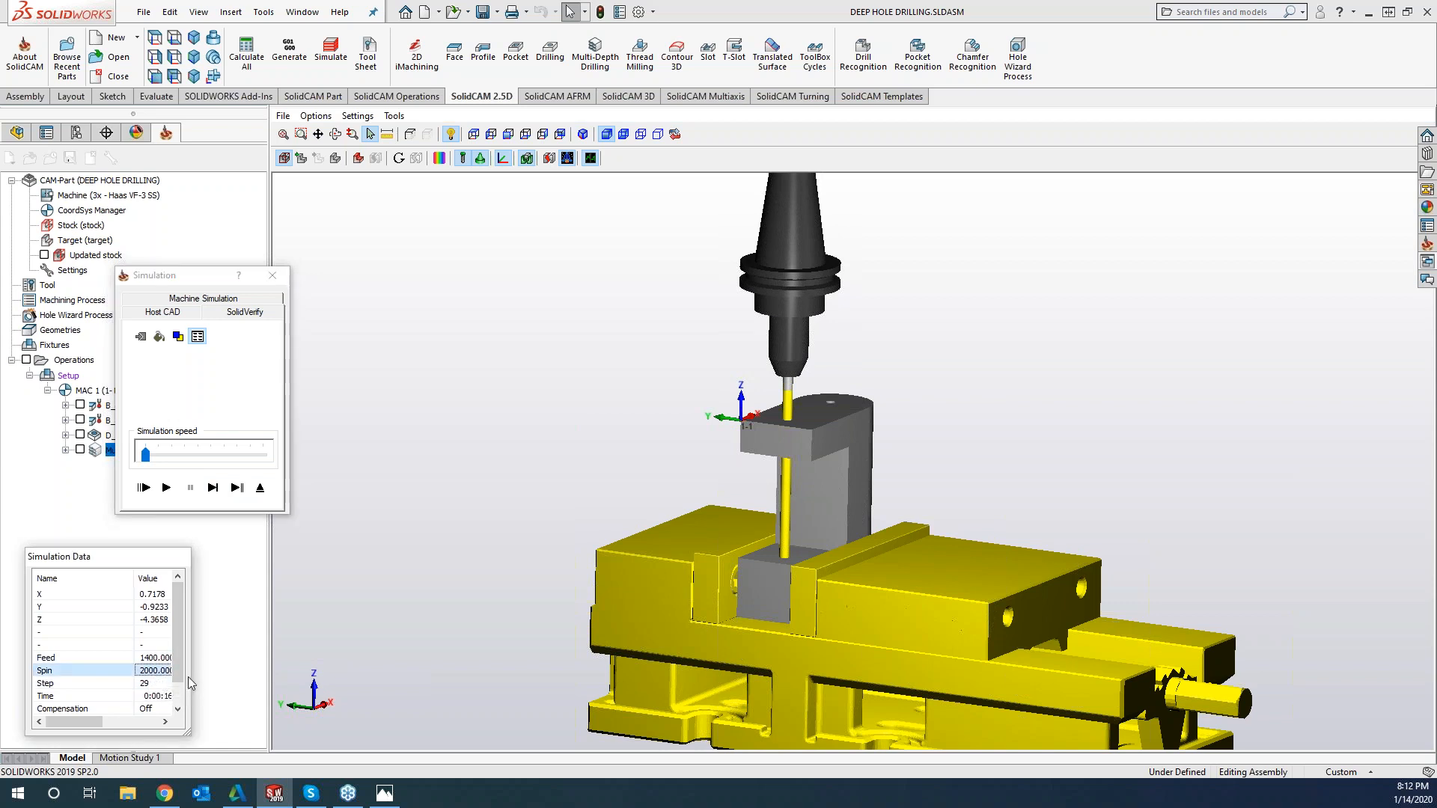
{"action": "left_click_drag", "start_coordinate": [192, 703], "coordinate": [267, 704]}
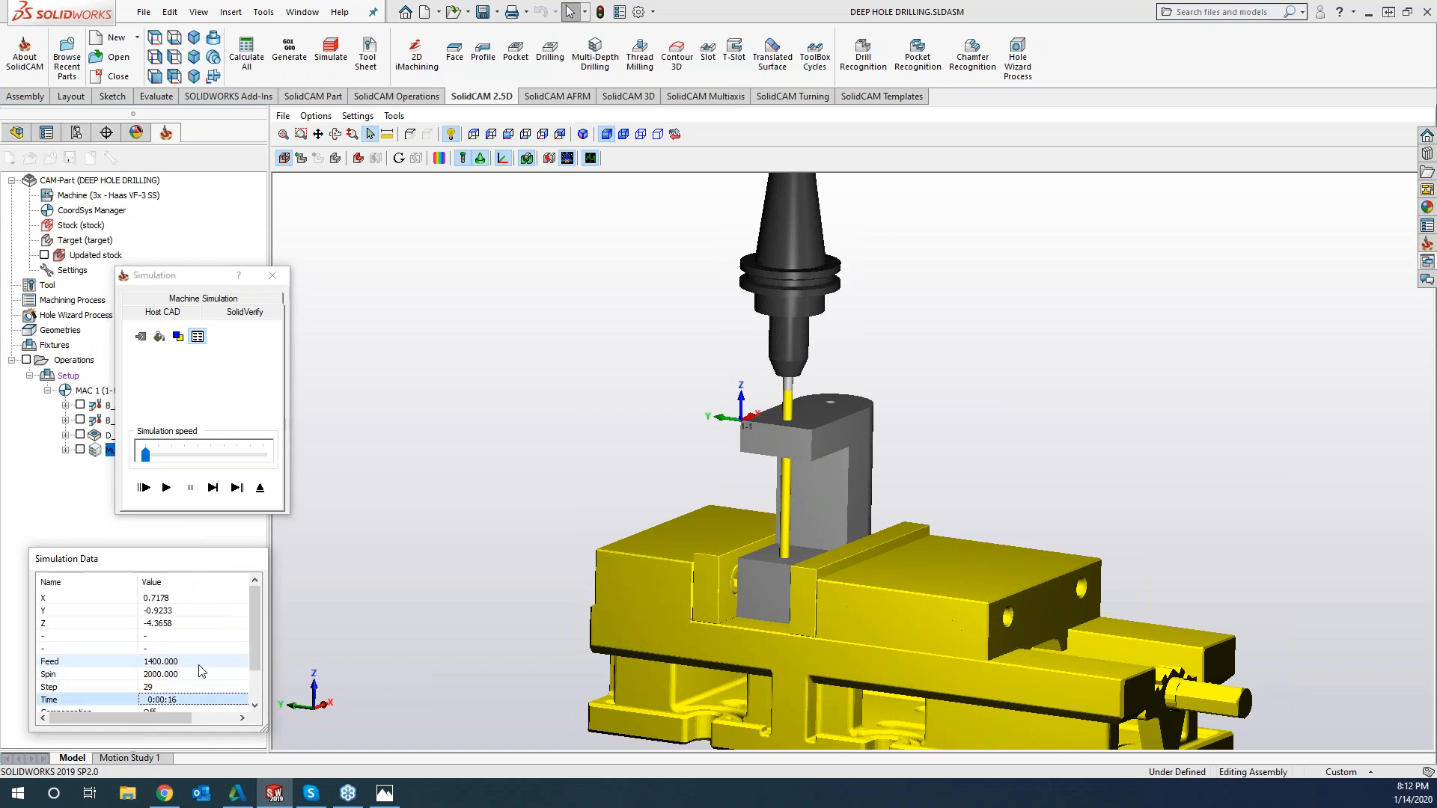
{"action": "left_click", "coordinate": [213, 488]}
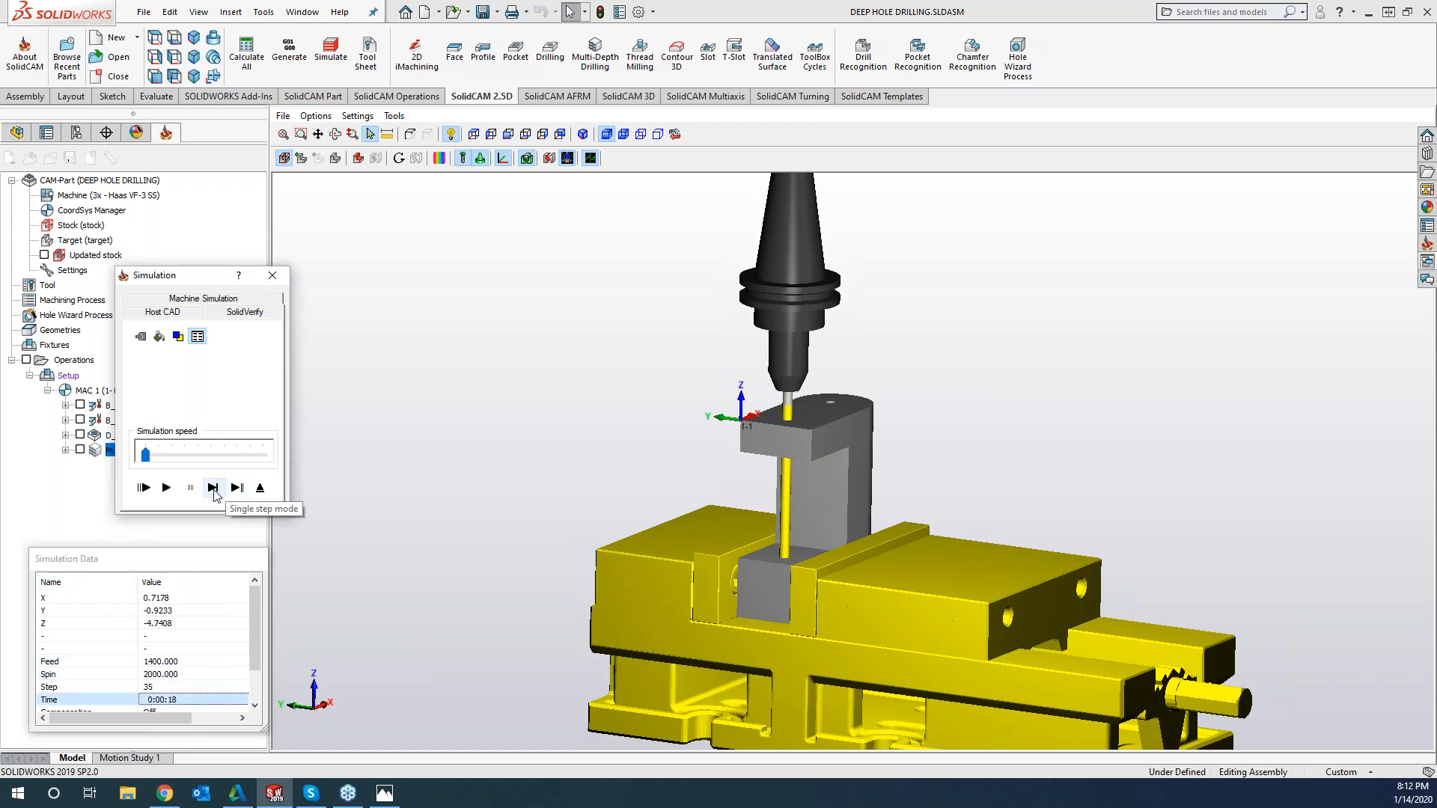
{"action": "key", "text": "Return"}
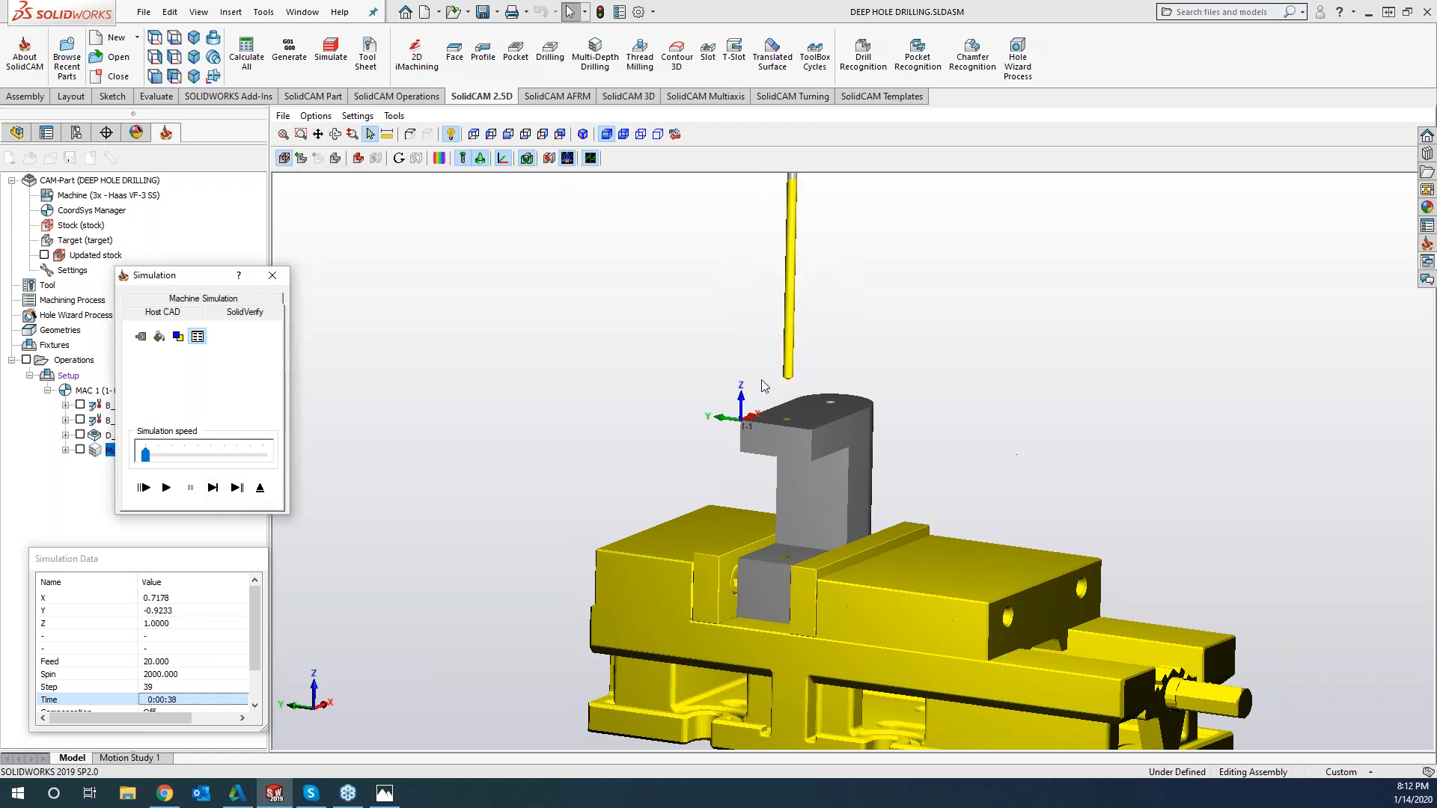
{"action": "left_click", "coordinate": [214, 488]}
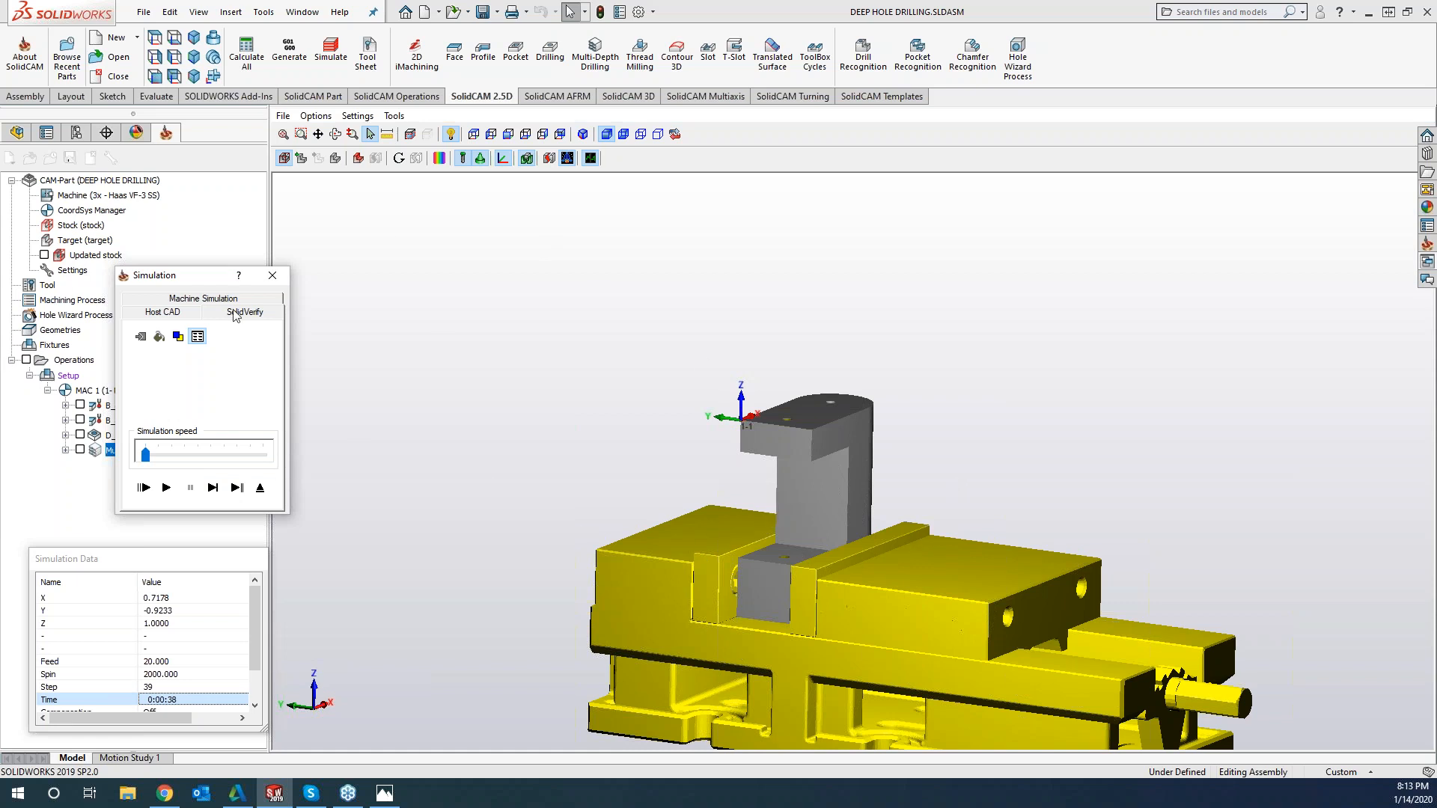
{"action": "left_click", "coordinate": [272, 275]}
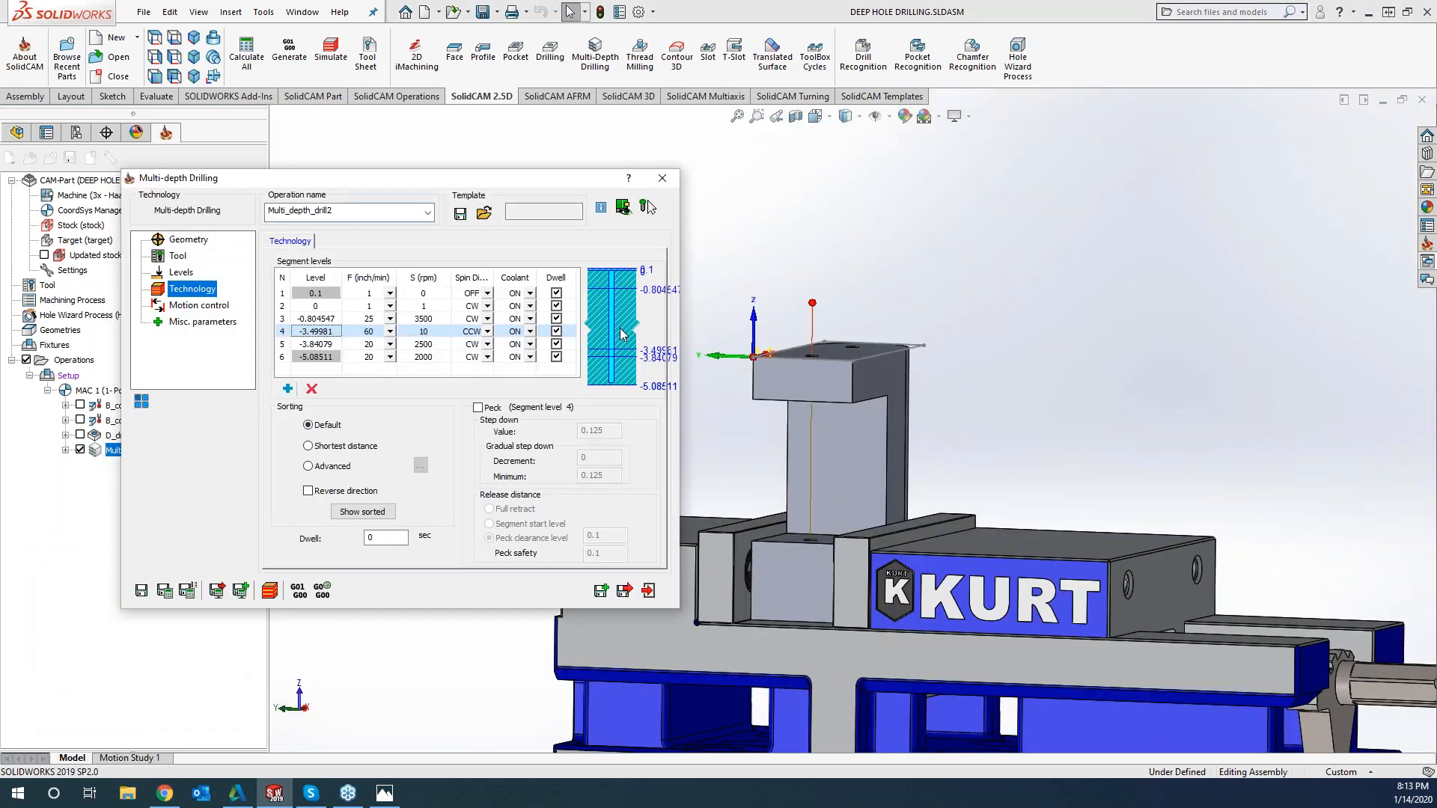
{"action": "left_click", "coordinate": [662, 178]}
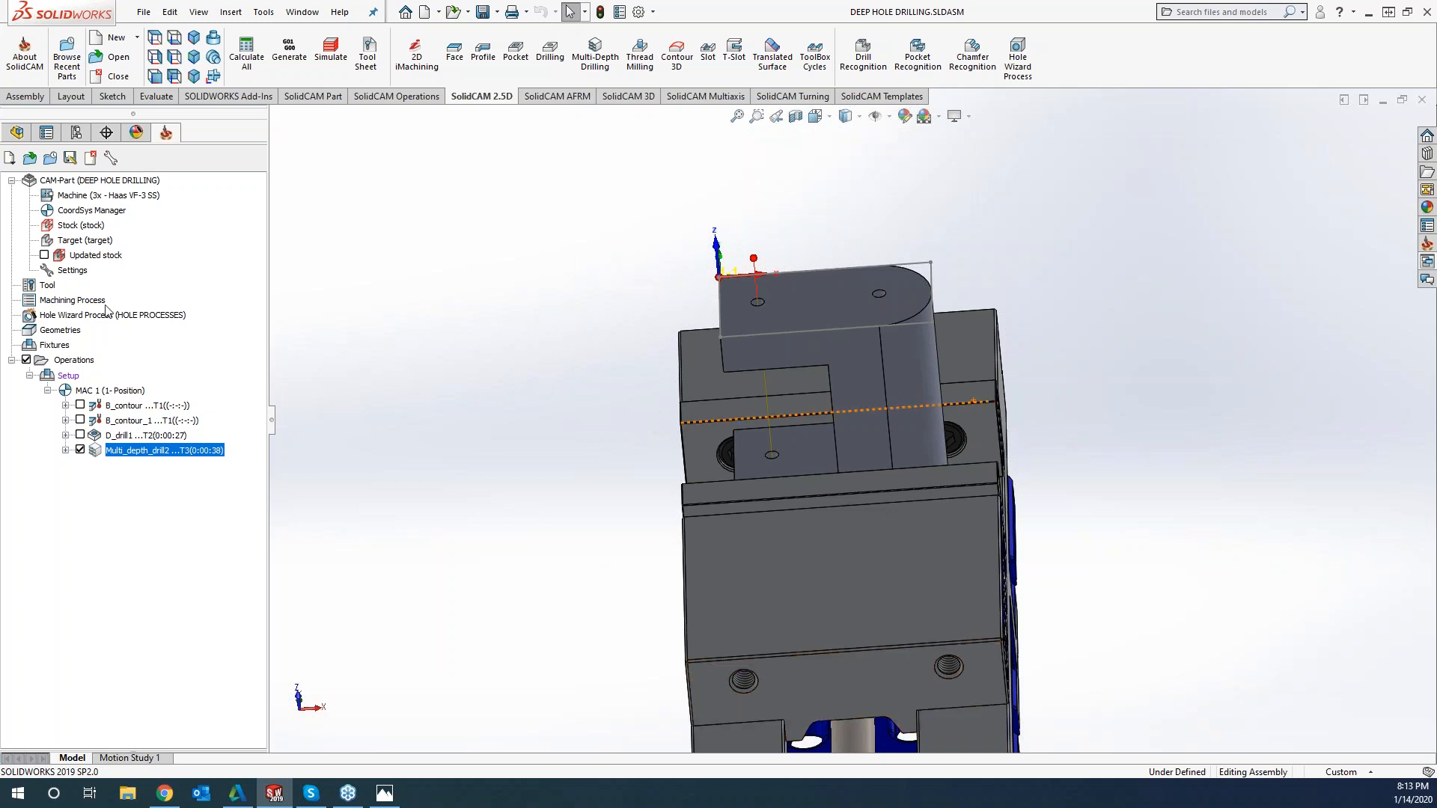
Hide the vise's front hard jaw and the movable jaw body that cover the front of the part
{"action": "left_click", "coordinate": [951, 489]}
{"action": "left_click", "coordinate": [904, 563], "text": "ctrl"}
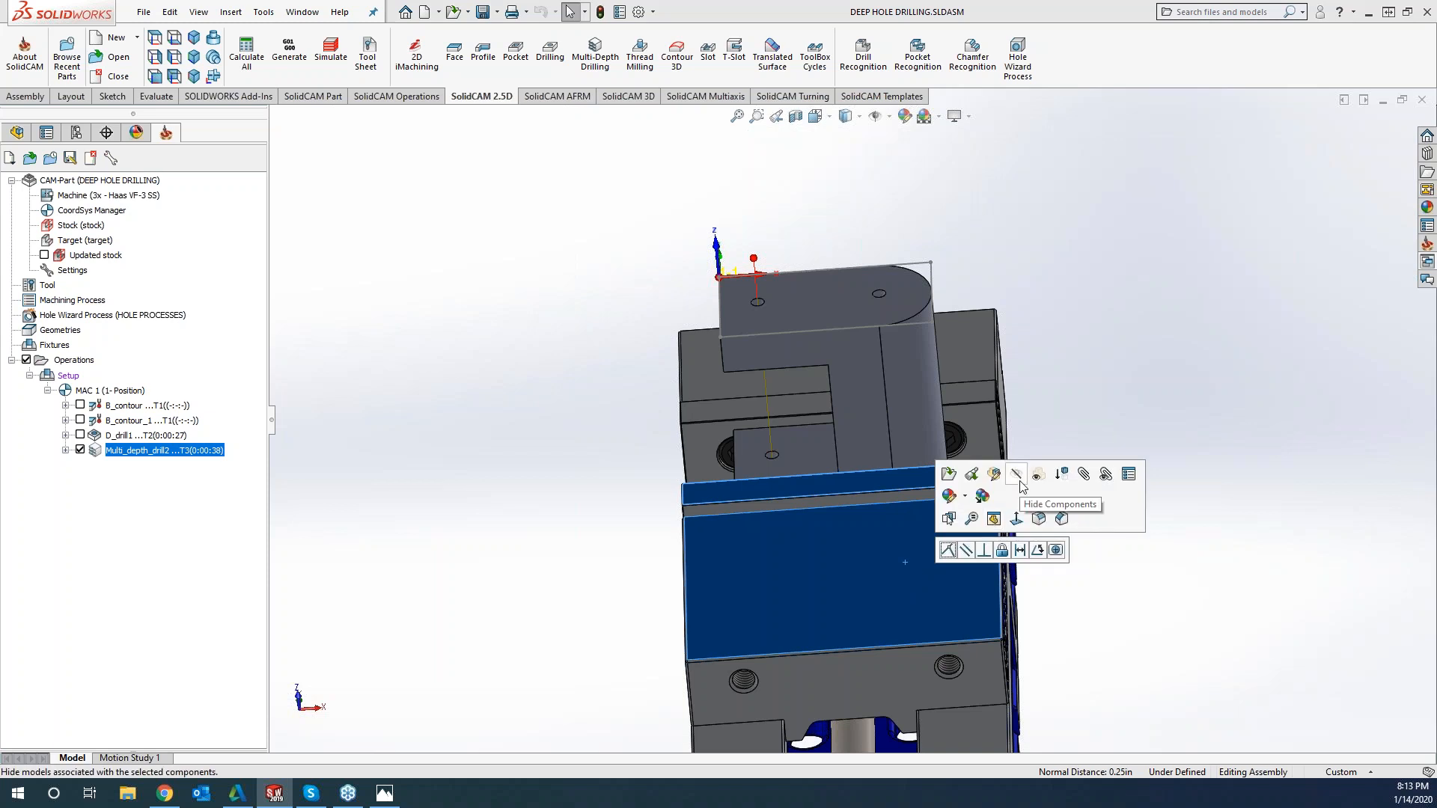
{"action": "key", "text": "Tab"}
{"action": "left_click", "coordinate": [1119, 541]}
{"action": "middle_click_drag", "start_coordinate": [1119, 542], "coordinate": [1108, 528]}
Start a sketch on the C-shaped front face of the part and orient the model to the front view
{"action": "right_click", "coordinate": [855, 383]}
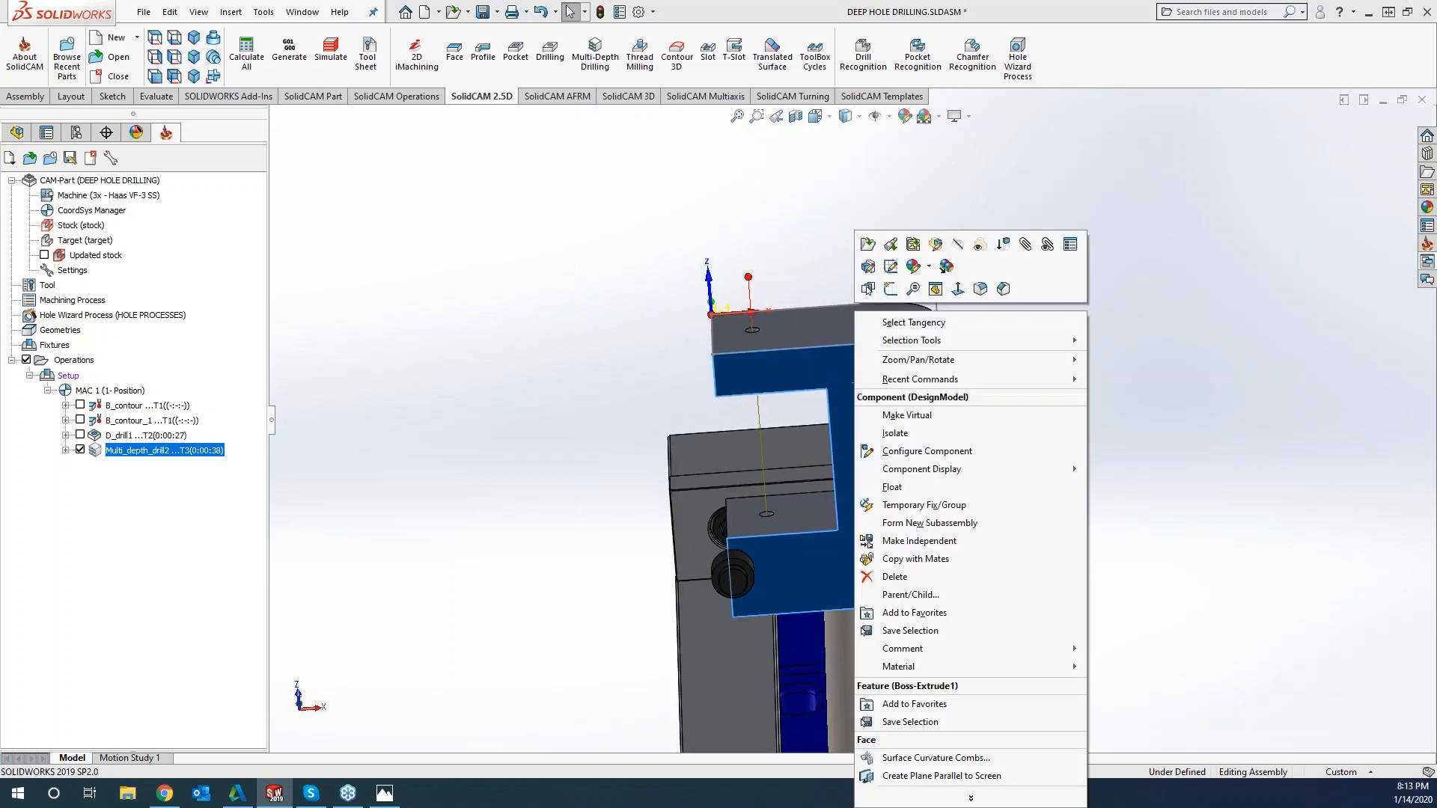
{"action": "left_click", "coordinate": [891, 289]}
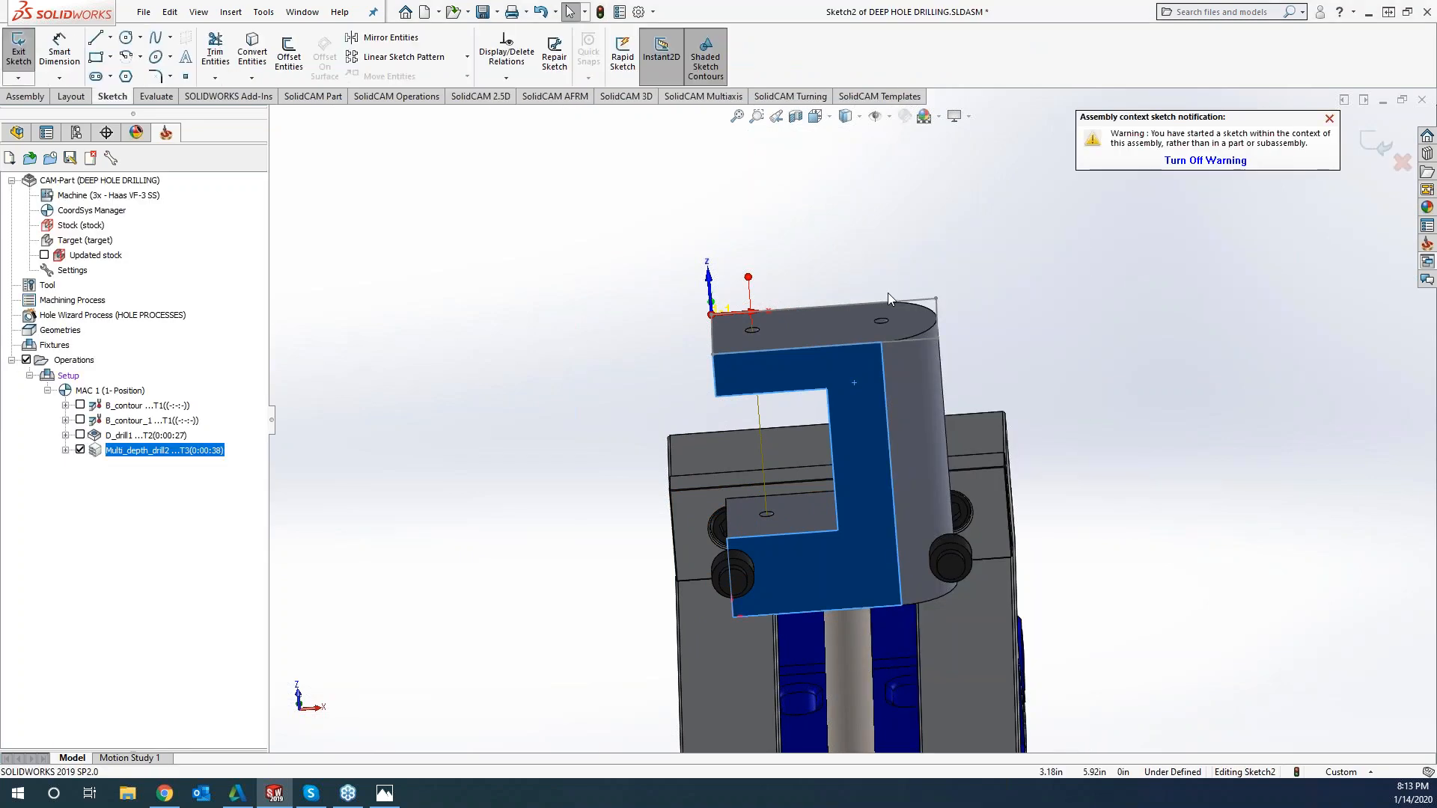
{"action": "left_click", "coordinate": [464, 291]}
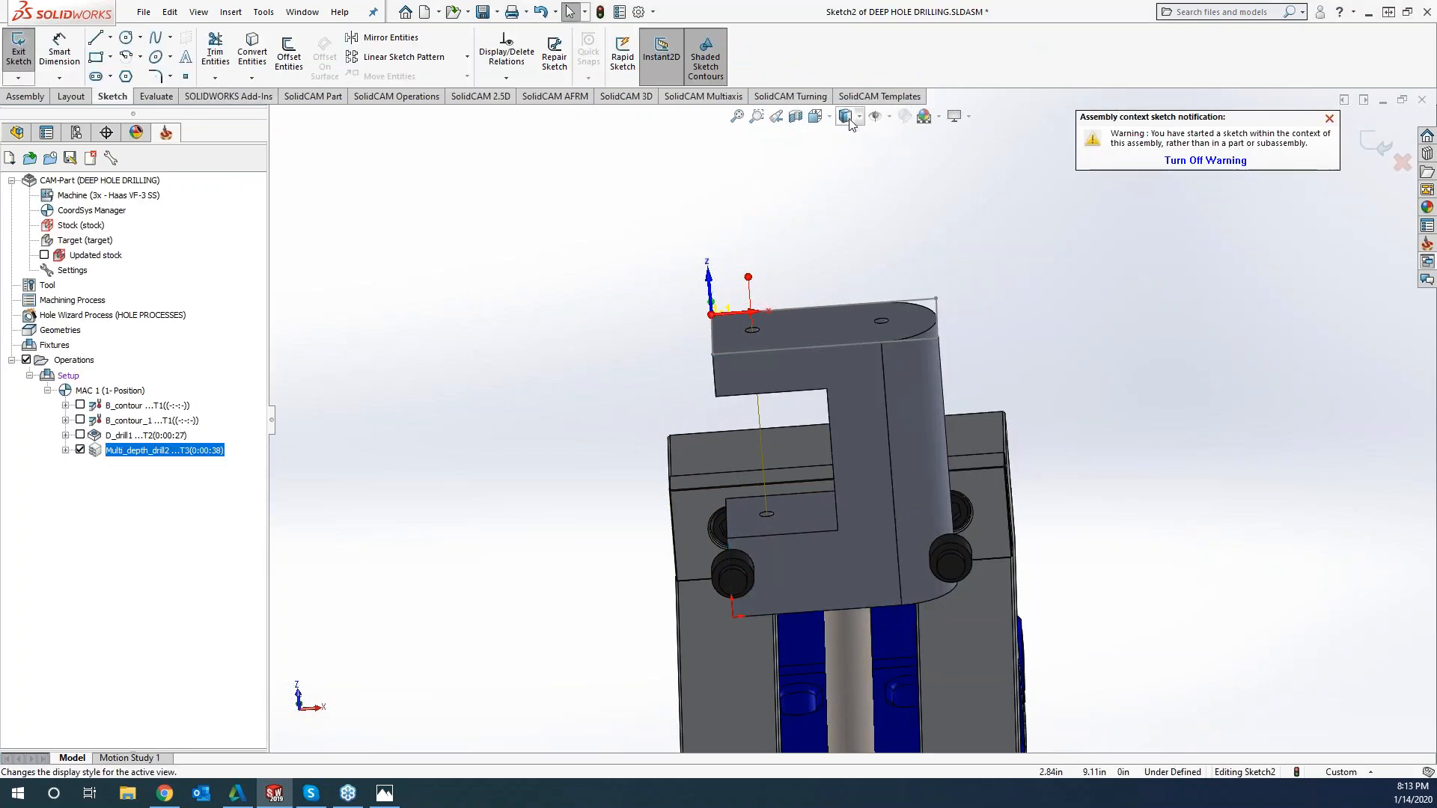
{"action": "left_click", "coordinate": [818, 116]}
{"action": "left_click", "coordinate": [901, 197]}
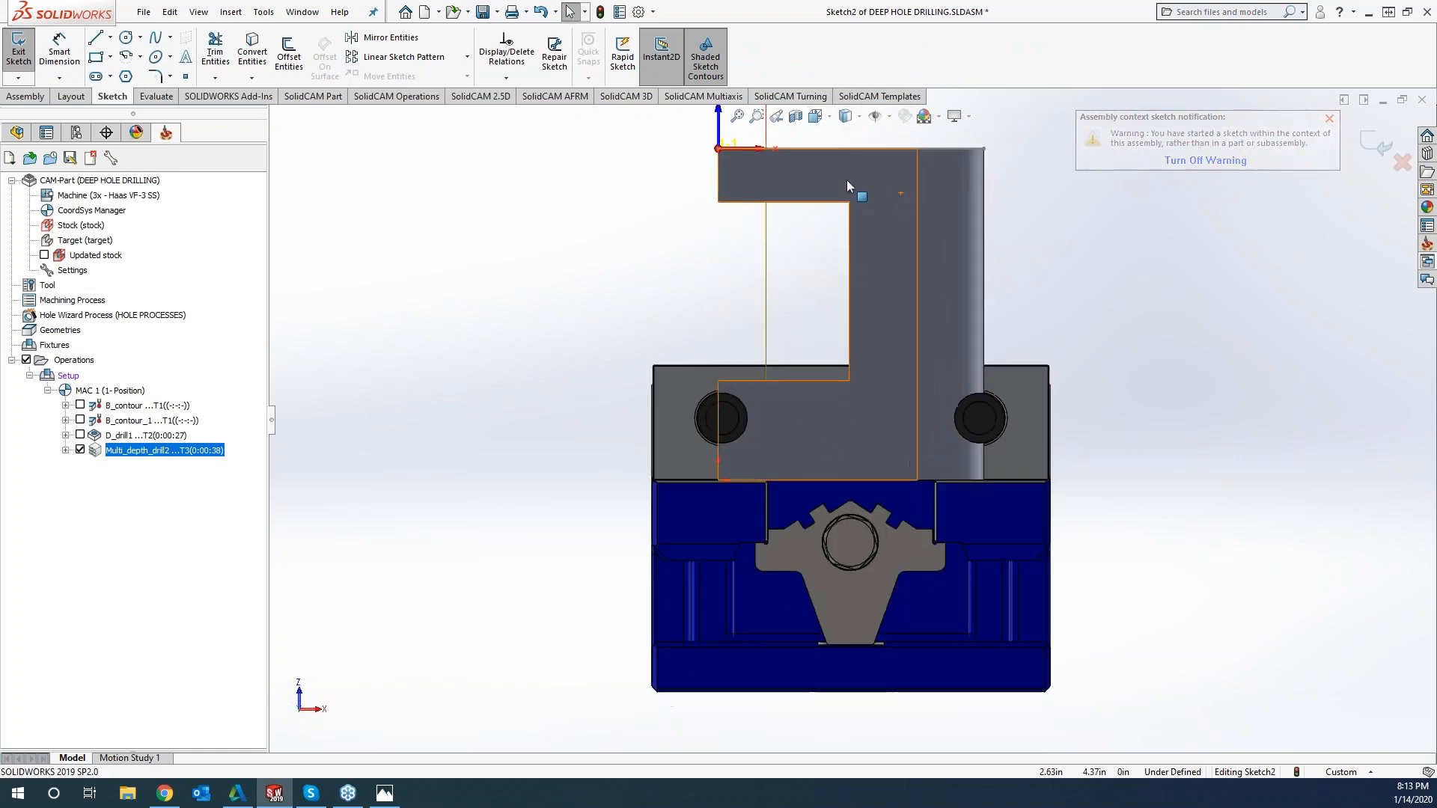
Place seven sketch points spaced down the face's long vertical edge, next to the rounded end, and exit the sketch
{"action": "scroll", "coordinate": [1009, 214], "scroll_direction": "down", "scroll_amount": 1}
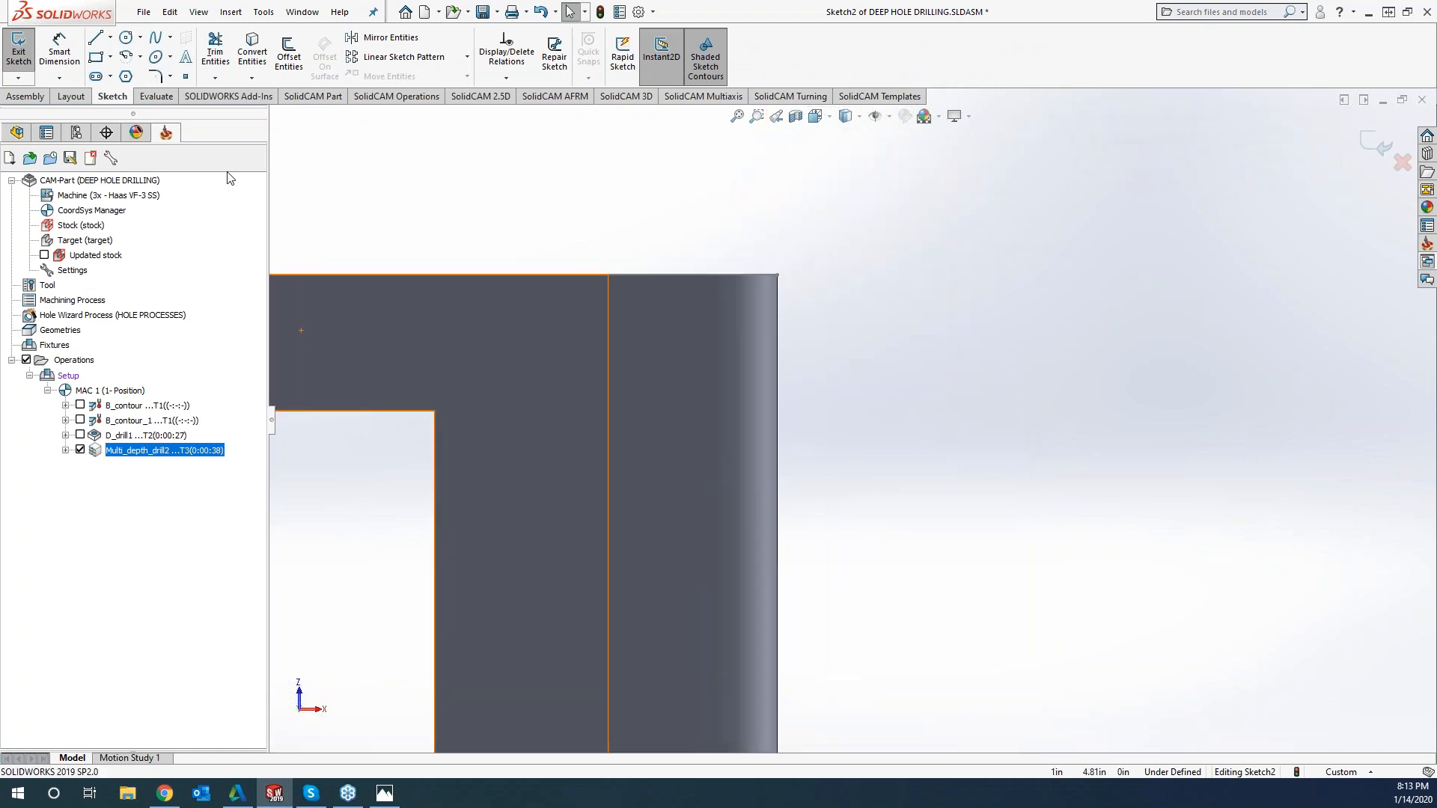
{"action": "left_click", "coordinate": [609, 340]}
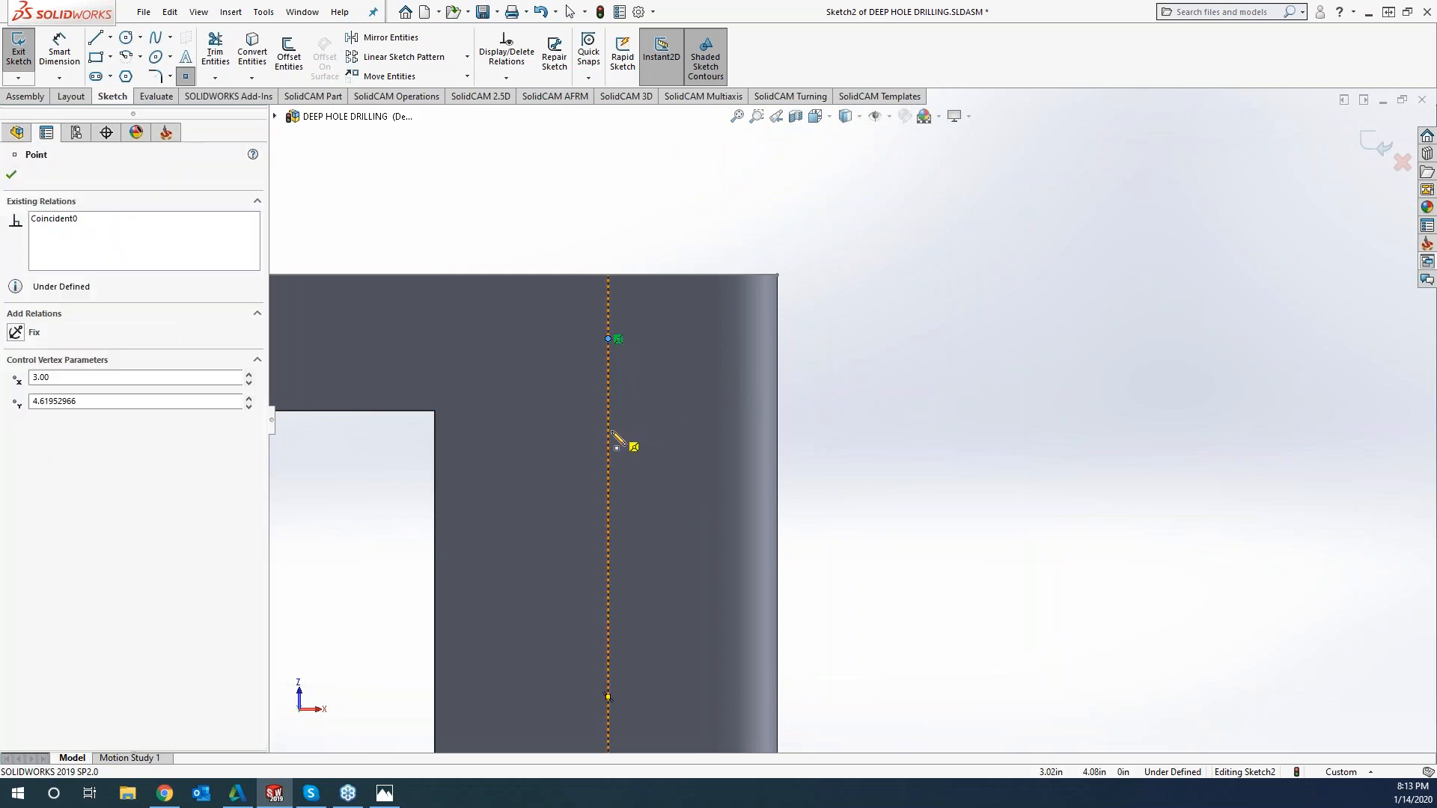
{"action": "left_click", "coordinate": [608, 432]}
{"action": "left_click", "coordinate": [608, 506]}
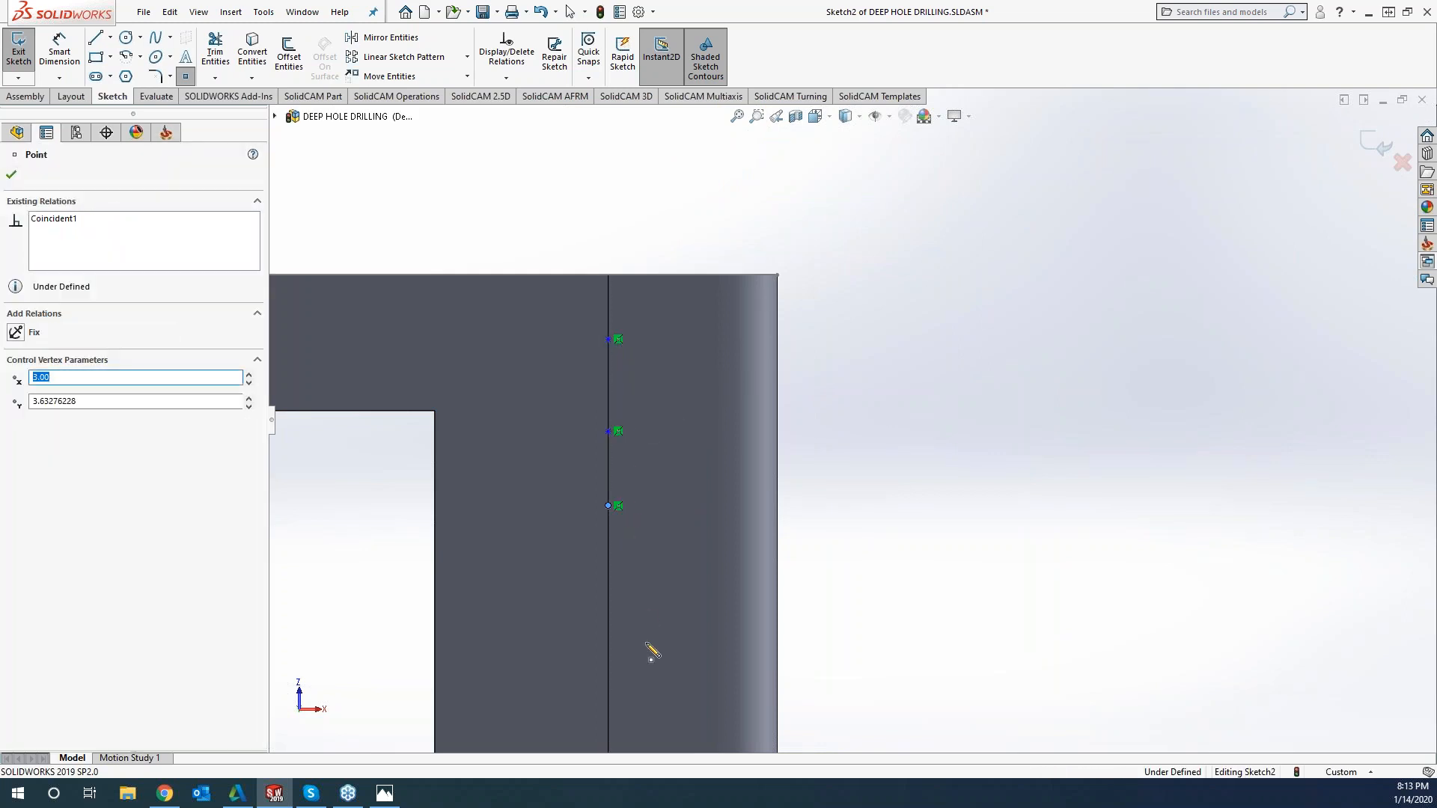
{"action": "left_click", "coordinate": [608, 639]}
{"action": "scroll", "coordinate": [690, 667], "scroll_direction": "up", "scroll_amount": 4}
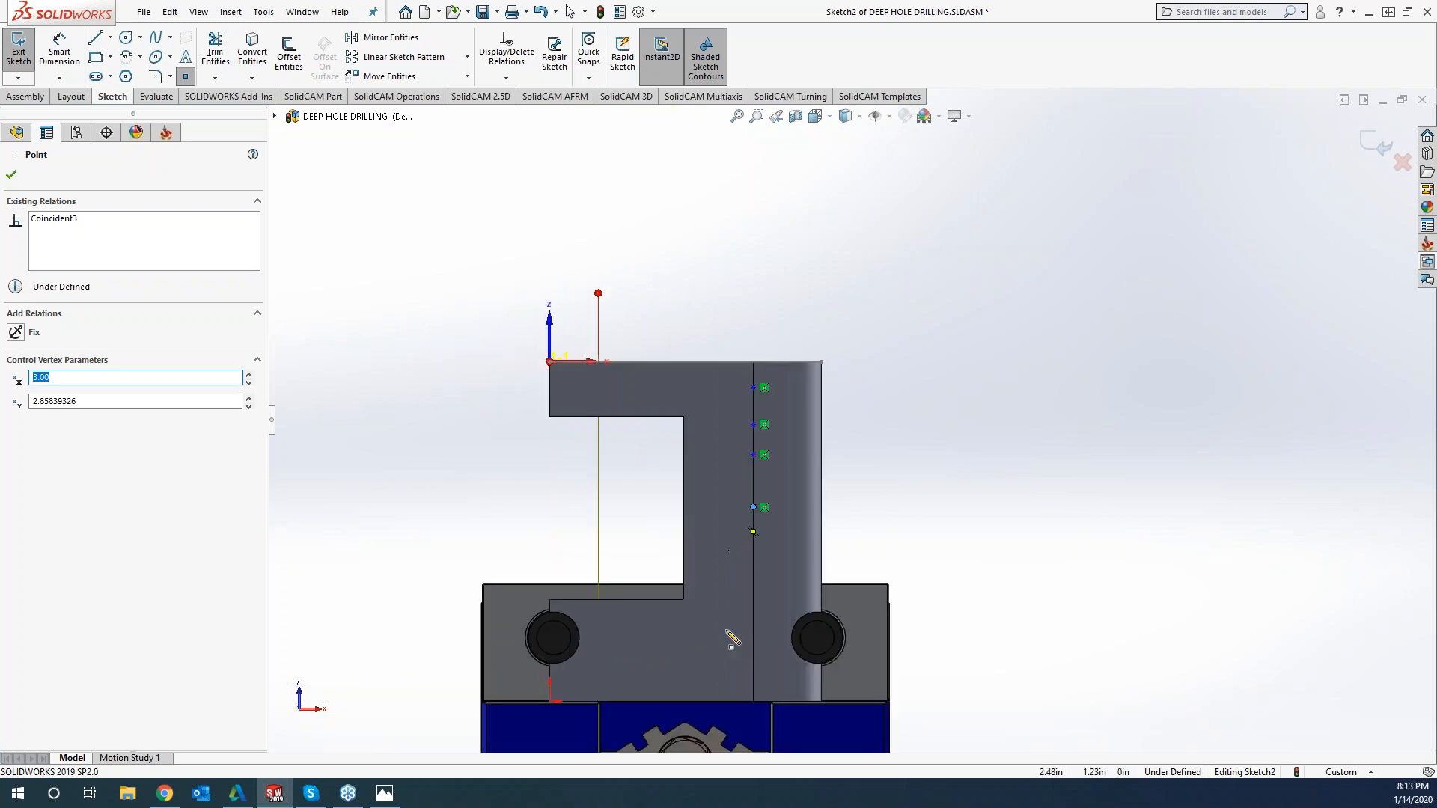
{"action": "left_click", "coordinate": [753, 568]}
{"action": "left_click", "coordinate": [753, 631]}
{"action": "left_click", "coordinate": [754, 678]}
{"action": "right_click_drag", "start_coordinate": [1018, 416], "coordinate": [1021, 333]}
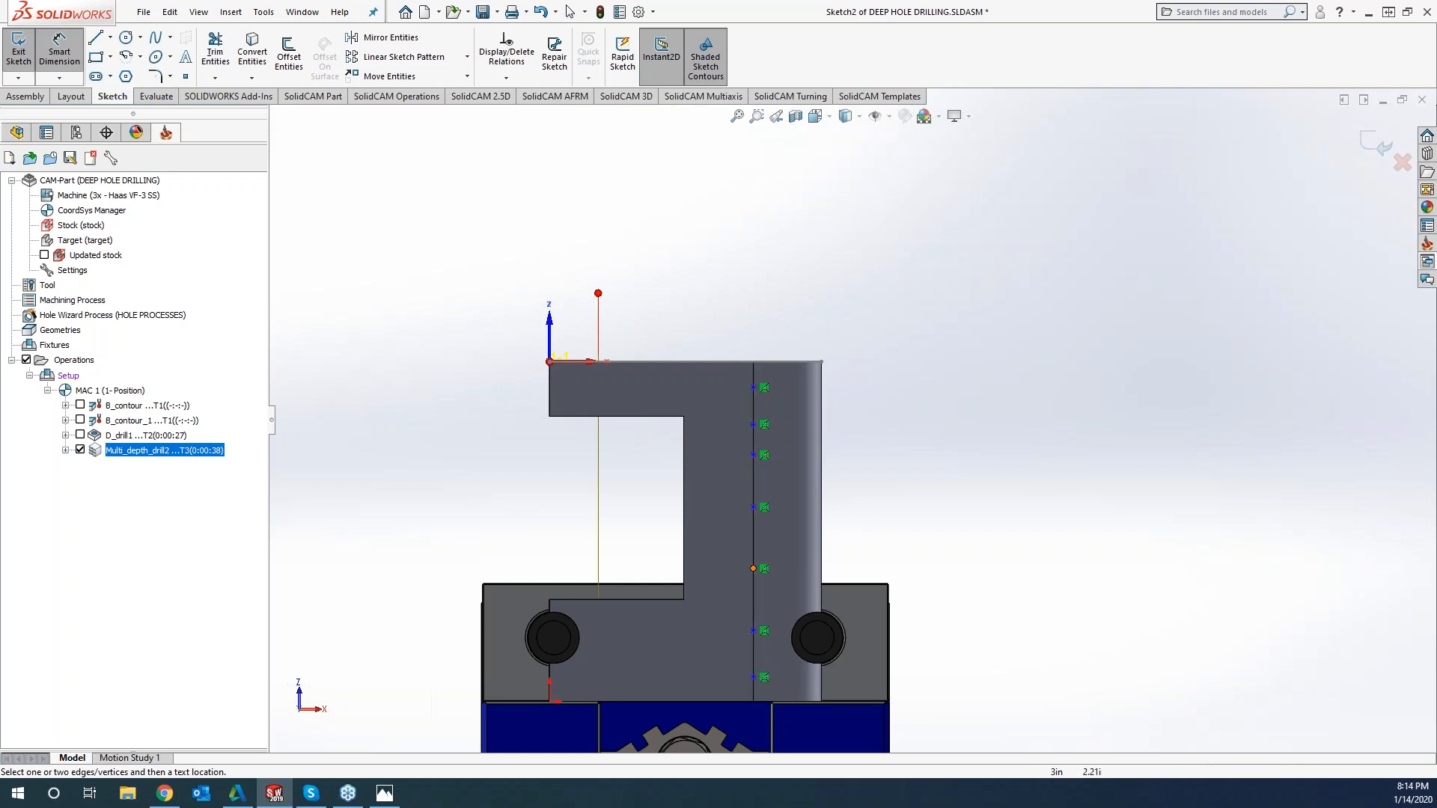
{"action": "left_click", "coordinate": [1376, 144]}
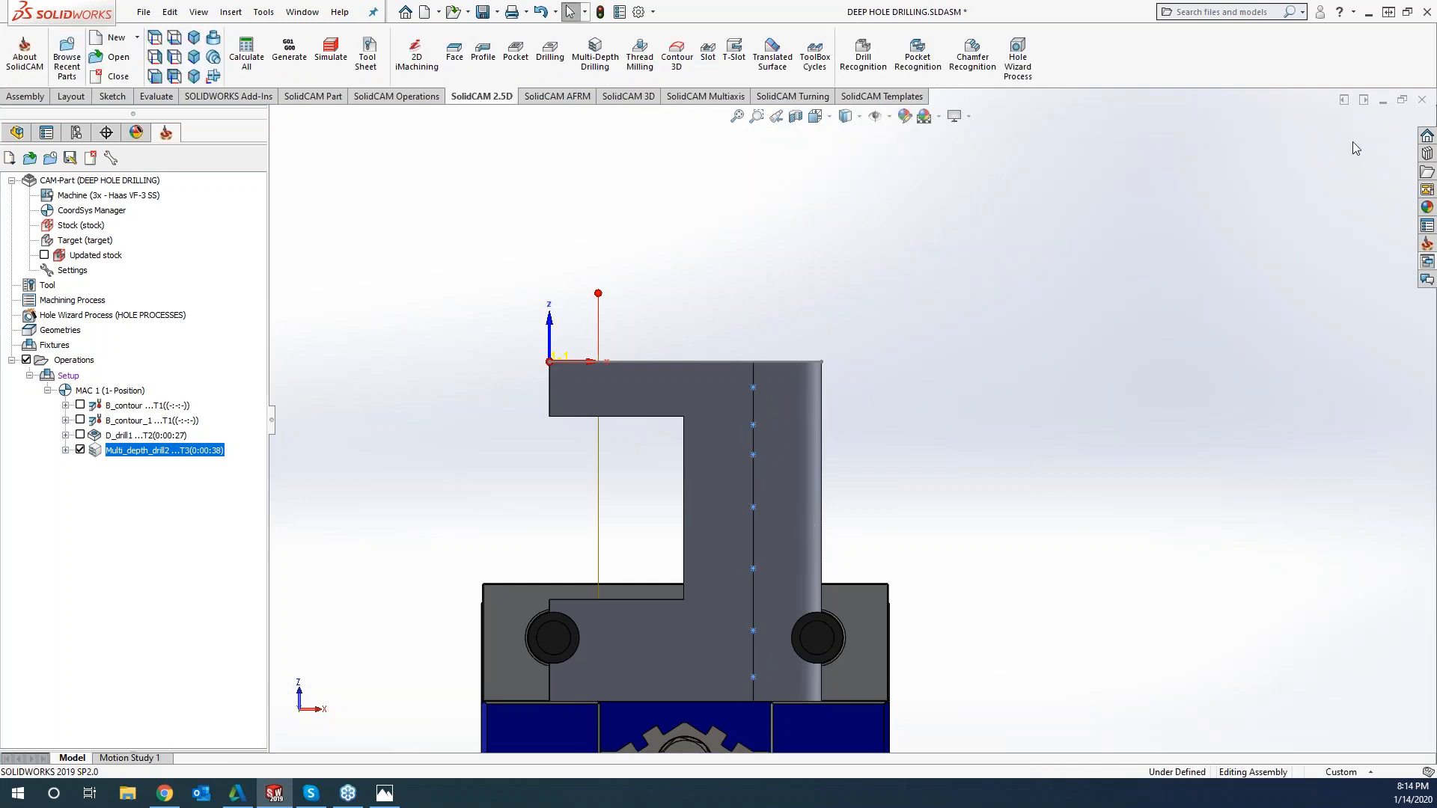
Create a multi-depth drilling operation on the top-face hole near the rounded end, using tool 3, the 0.25 inch drill
{"action": "left_click", "coordinate": [609, 56]}
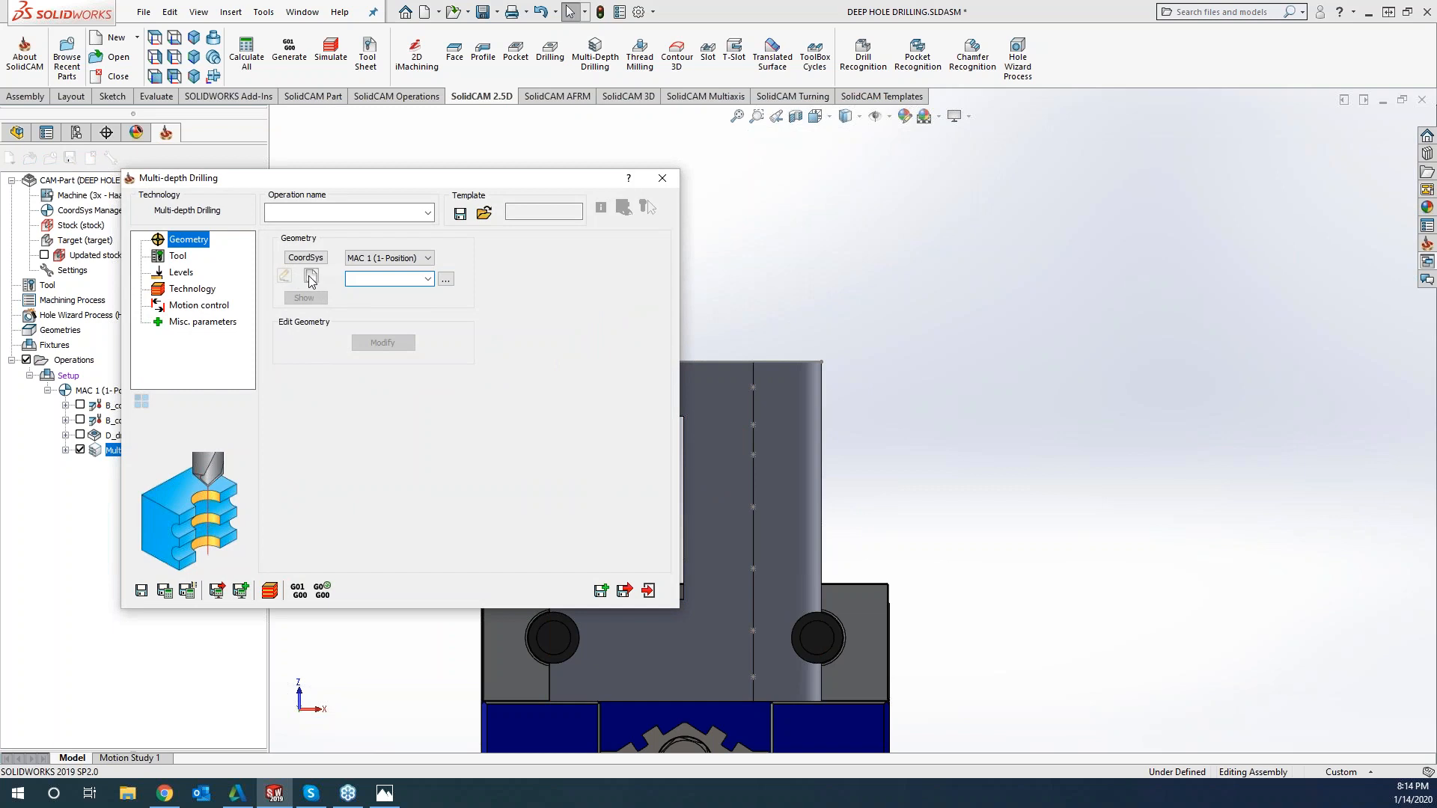
{"action": "left_click", "coordinate": [312, 276]}
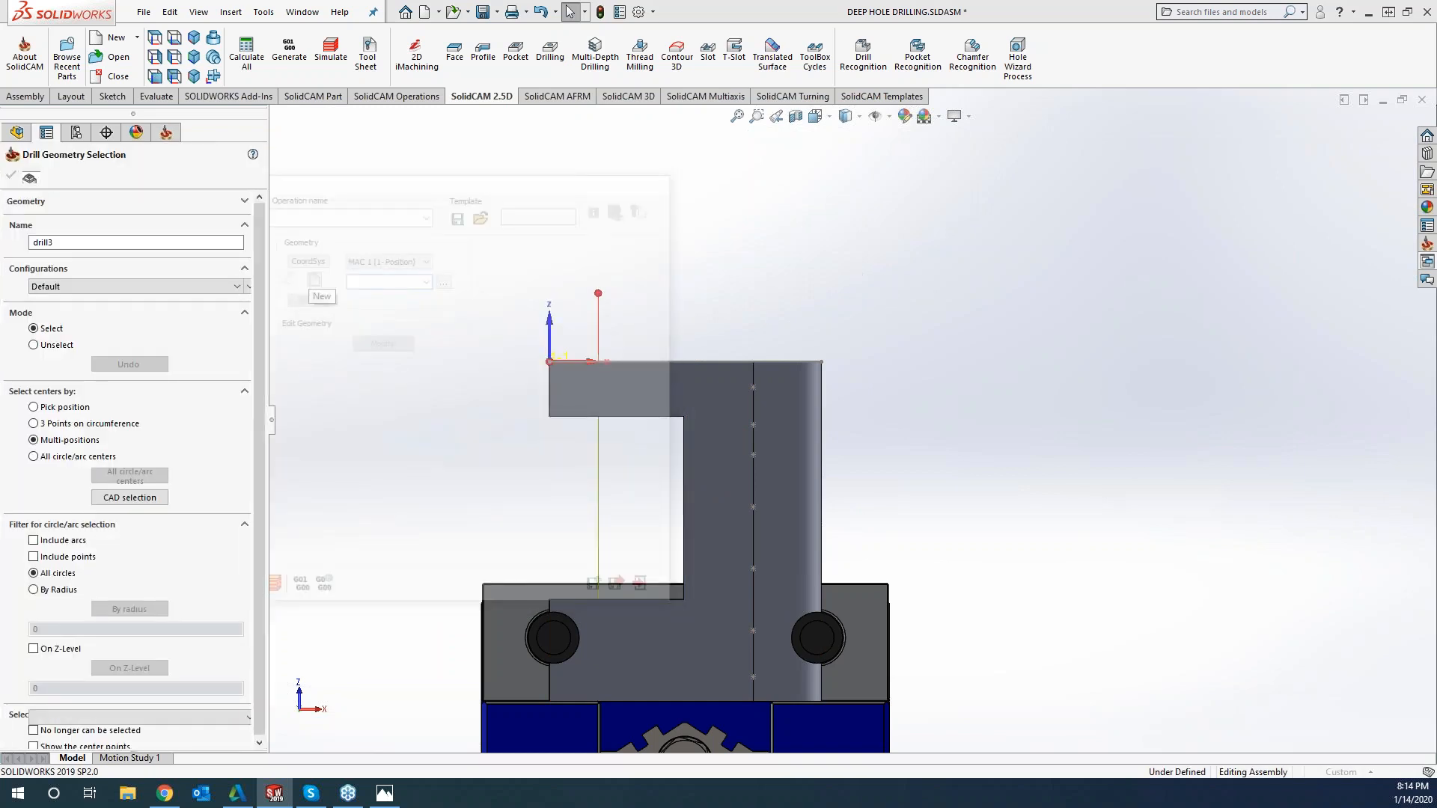
{"action": "middle_click_drag", "start_coordinate": [830, 374], "coordinate": [891, 417]}
{"action": "scroll", "coordinate": [739, 358], "scroll_direction": "down", "scroll_amount": 3}
{"action": "left_click", "coordinate": [741, 357]}
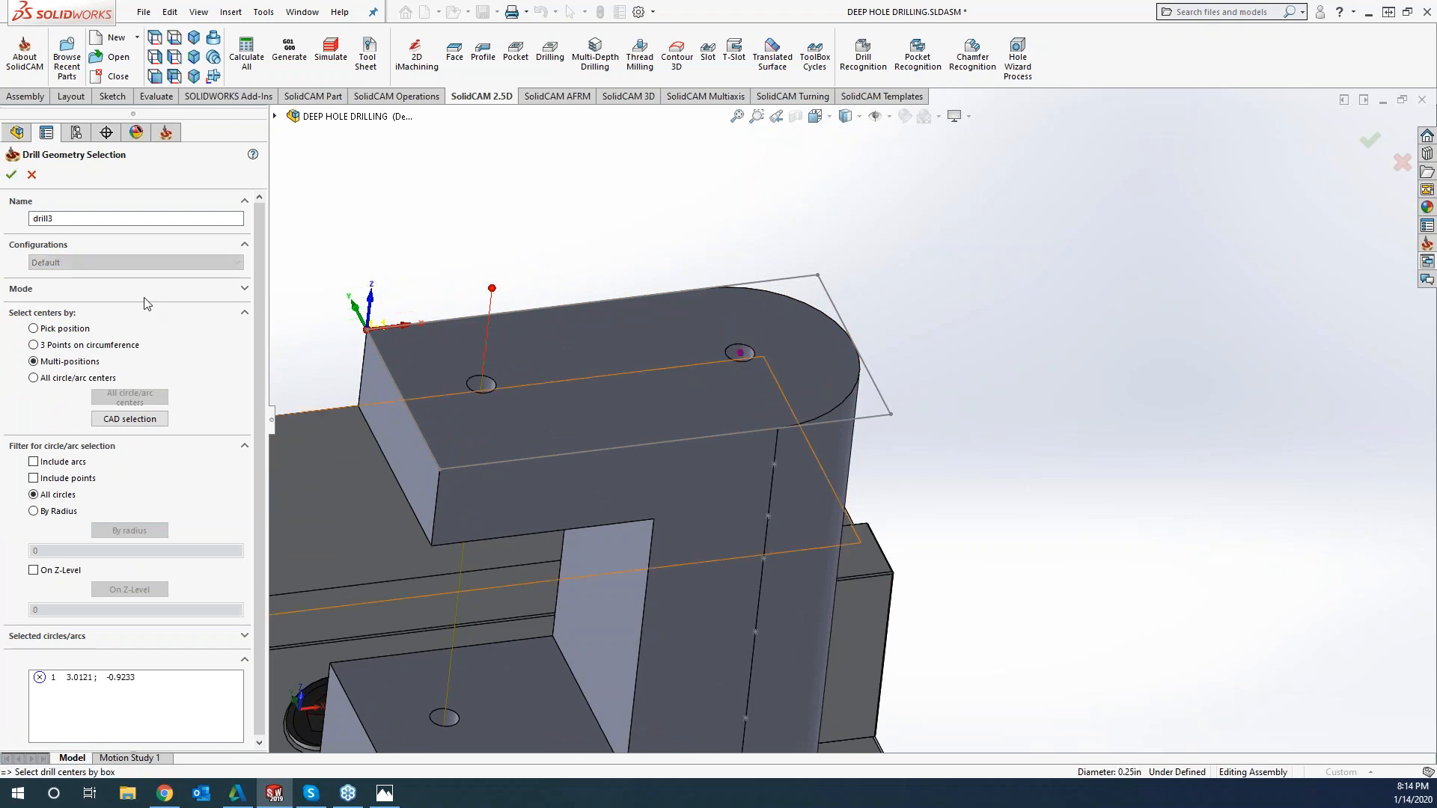
{"action": "left_click", "coordinate": [11, 176]}
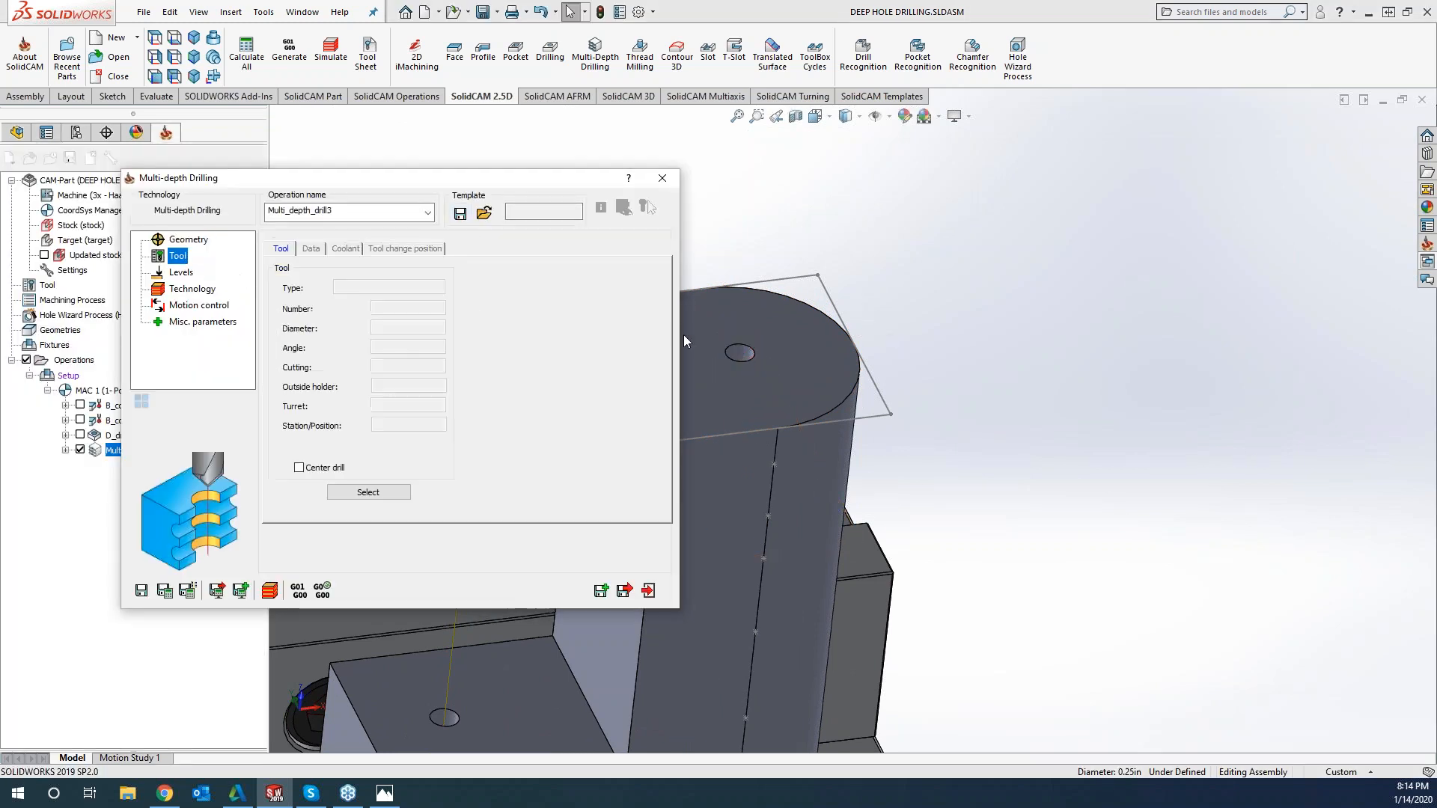
{"action": "left_click", "coordinate": [390, 493]}
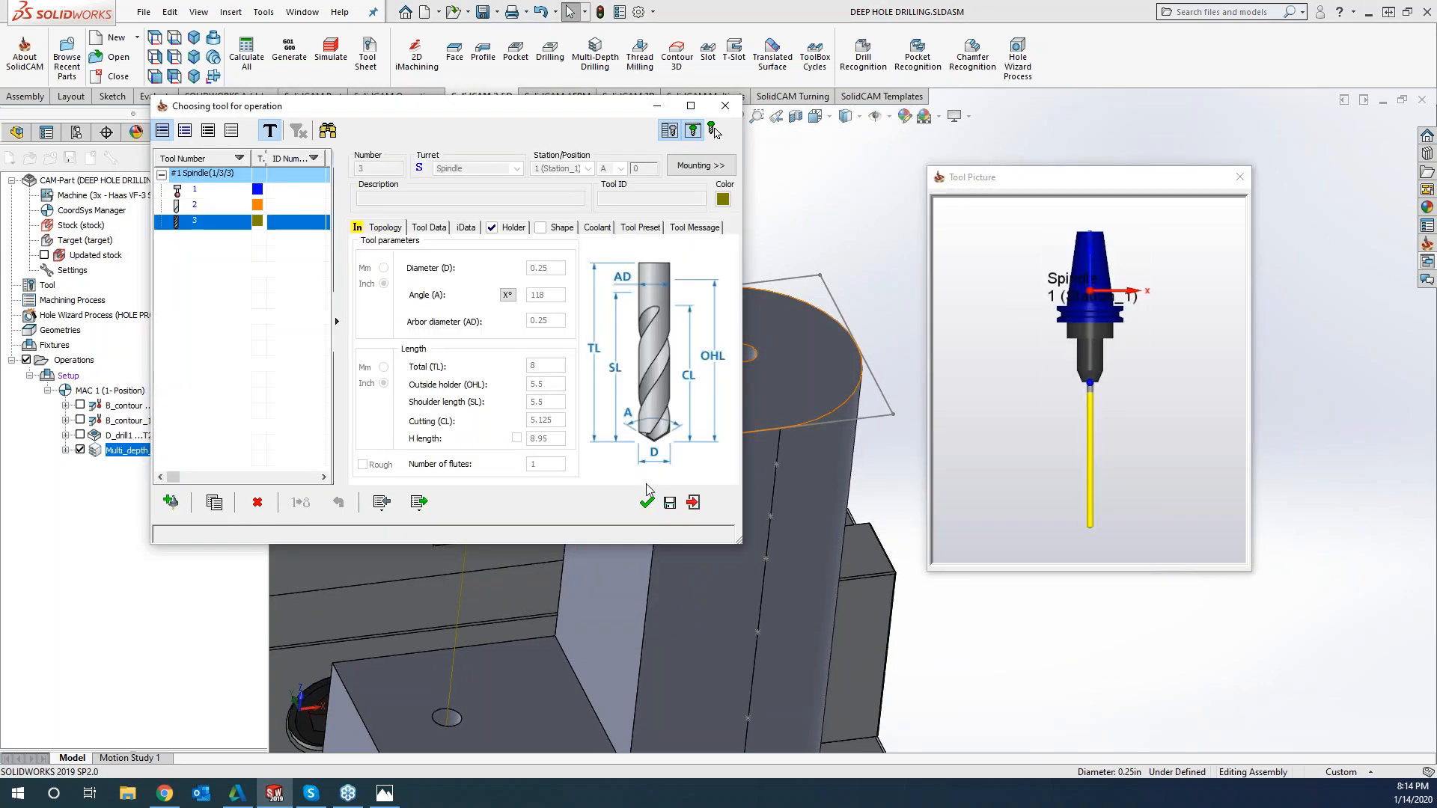
{"action": "left_click", "coordinate": [646, 503]}
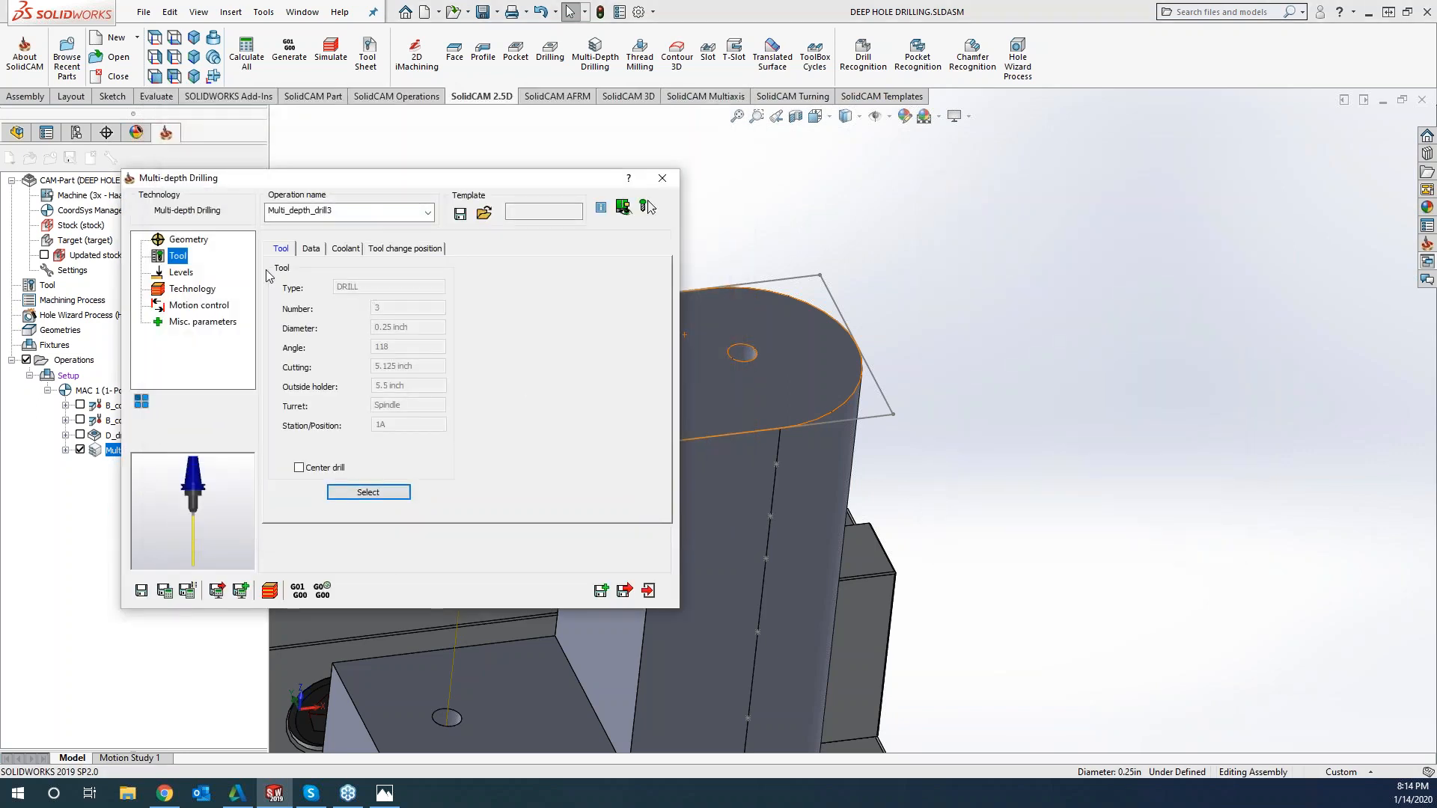
Pick the drill depth of 5 from the model, set the depth type to full diameter, and enter a depth delta of -.01
{"action": "left_click", "coordinate": [182, 273]}
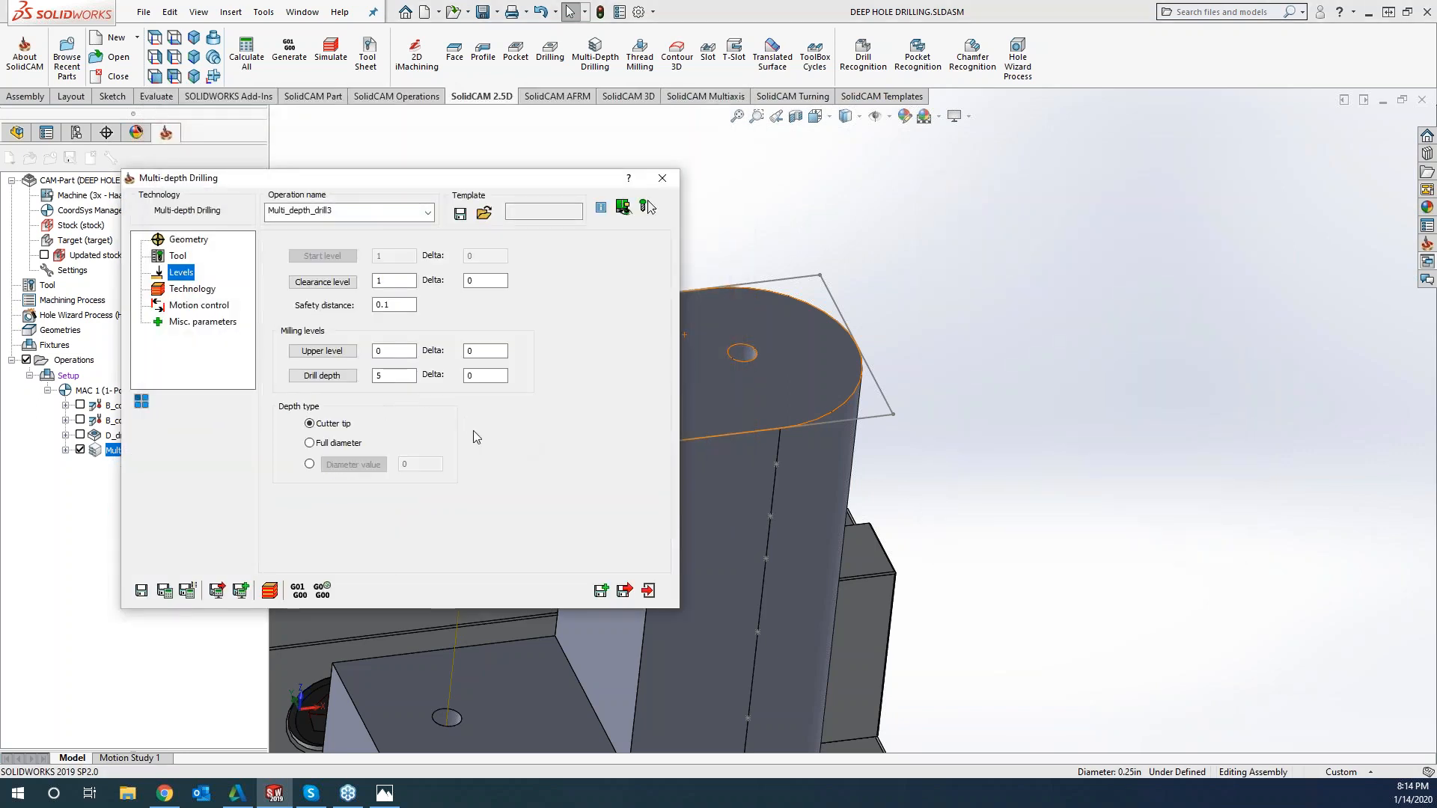
{"action": "left_click", "coordinate": [323, 375]}
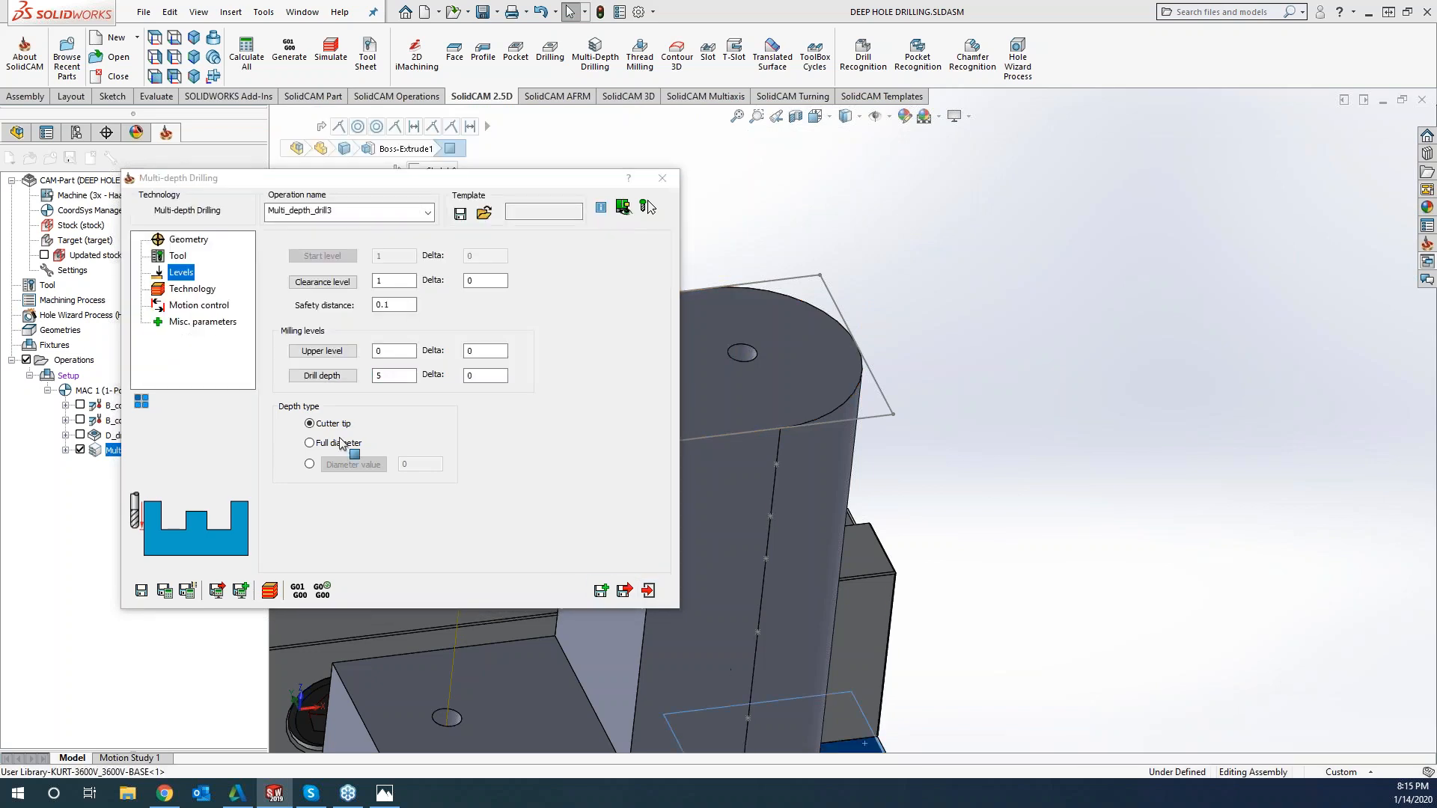
{"action": "left_click", "coordinate": [397, 444]}
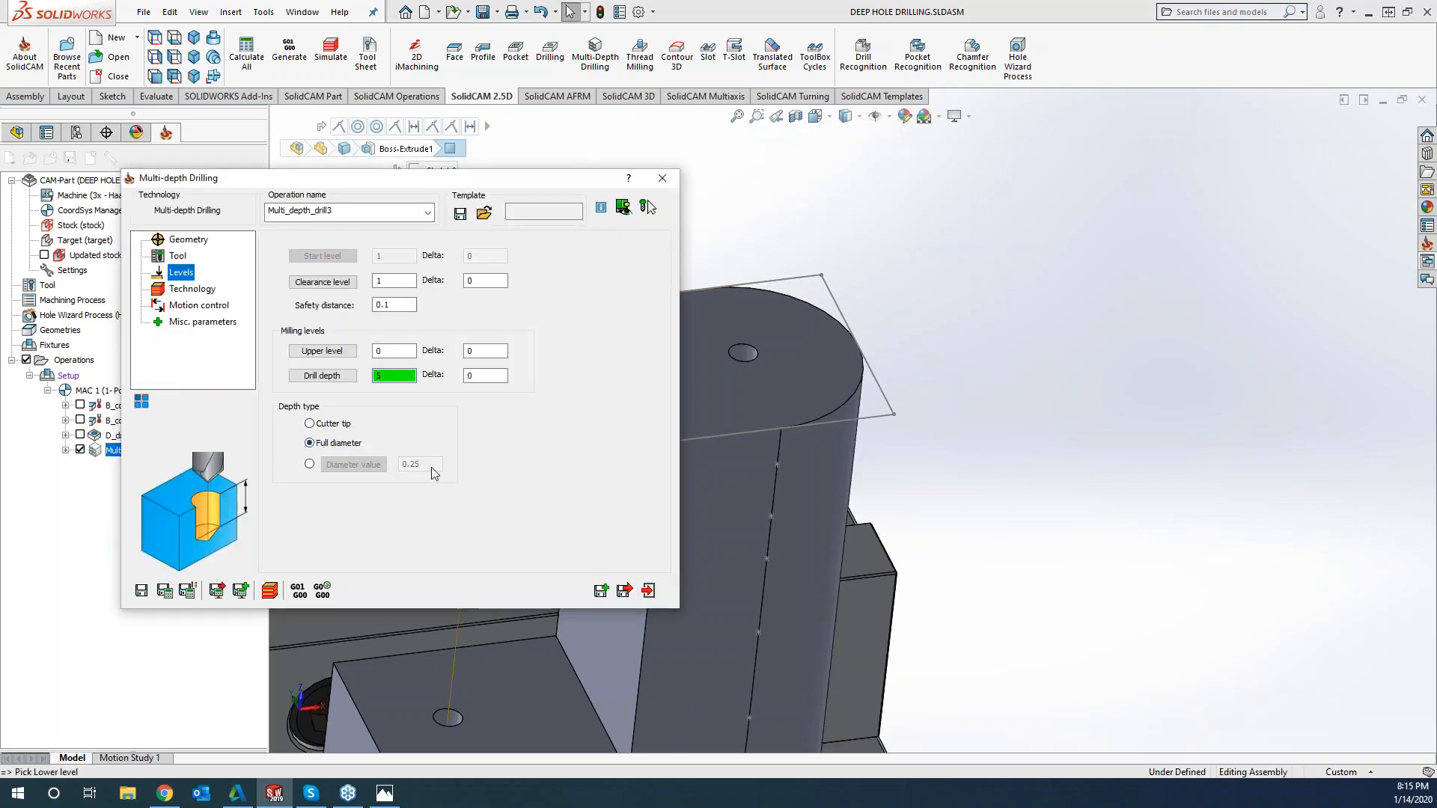
{"action": "left_click", "coordinate": [467, 376]}
{"action": "type", "text": "-.1"}
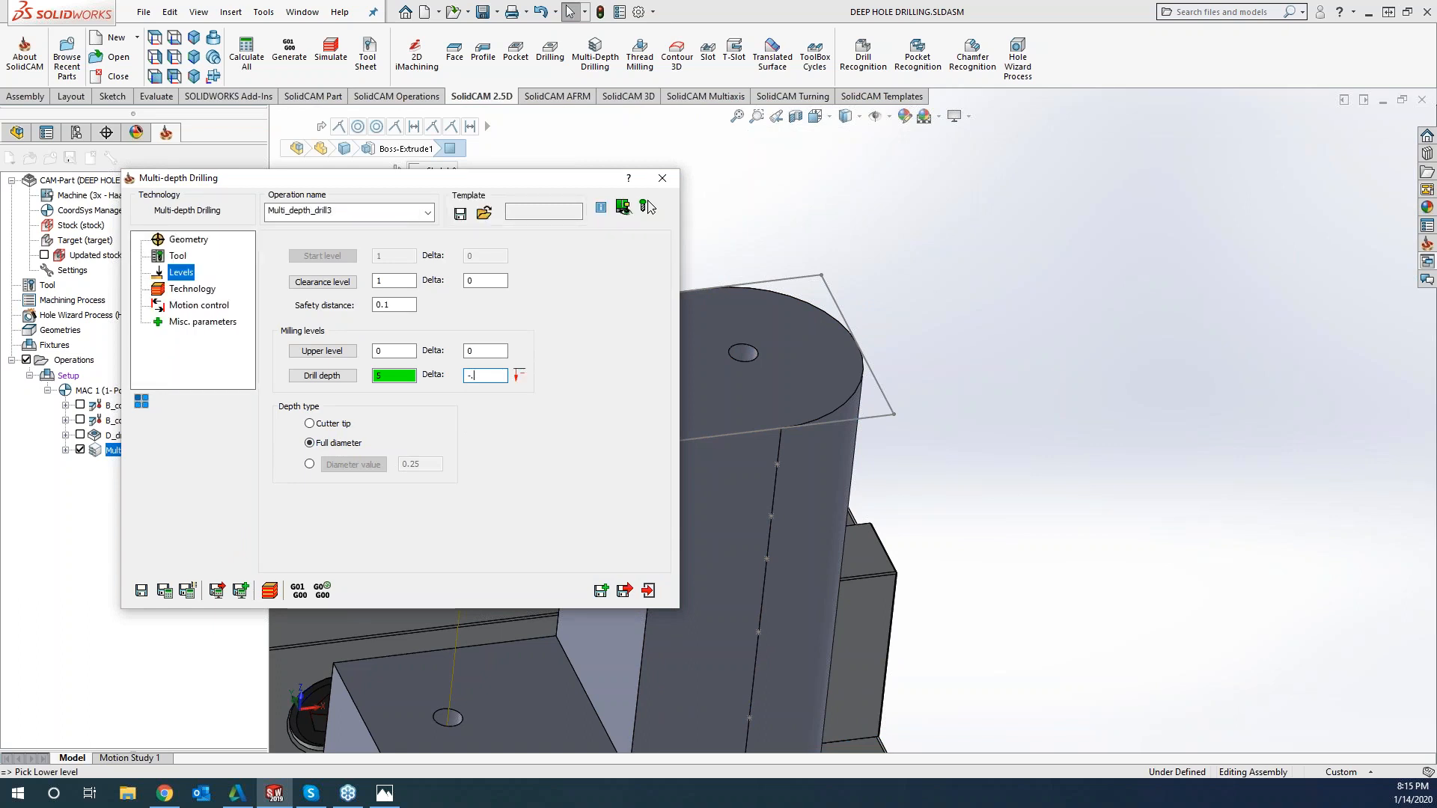
Add six segment levels to the operation's technology settings, keeping the part's edge with the sketch points in view
{"action": "left_click", "coordinate": [164, 289]}
{"action": "left_click_drag", "start_coordinate": [461, 183], "coordinate": [395, 170]}
{"action": "scroll", "coordinate": [1046, 524], "scroll_direction": "up", "scroll_amount": 1}
{"action": "middle_click_drag", "start_coordinate": [1046, 524], "coordinate": [977, 693]}
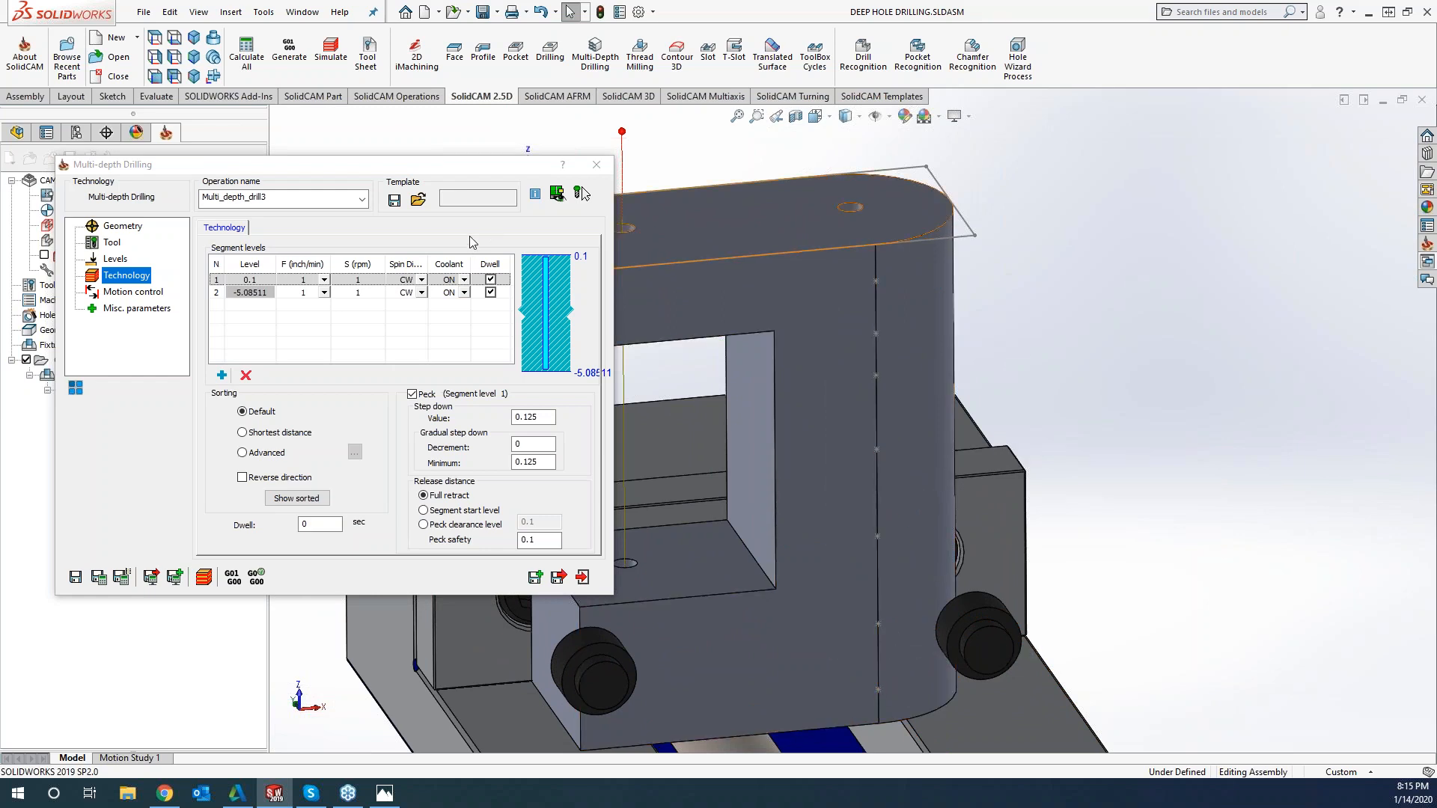
{"action": "left_click", "coordinate": [222, 375]}
{"action": "left_click", "coordinate": [221, 375]}
{"action": "left_click", "coordinate": [222, 375]}
{"action": "left_click", "coordinate": [222, 375]}
{"action": "left_click", "coordinate": [221, 375]}
{"action": "left_click", "coordinate": [221, 375]}
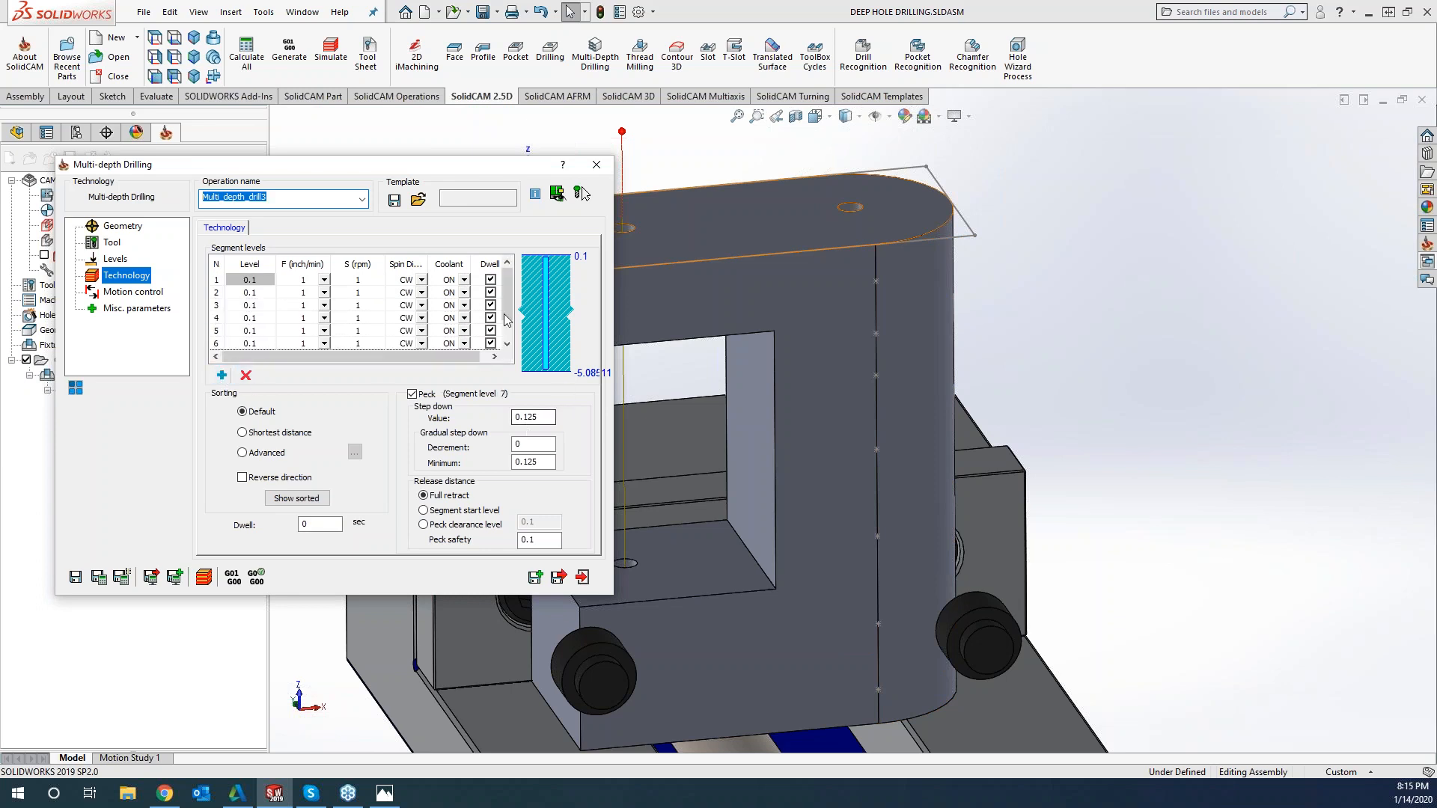
Set segment levels 2 to 7 from the upper six sketch points: -0.38047, -0.924741, -1.36724, -2.14161, -3.04621 and -3.9601
{"action": "left_click", "coordinate": [248, 294]}
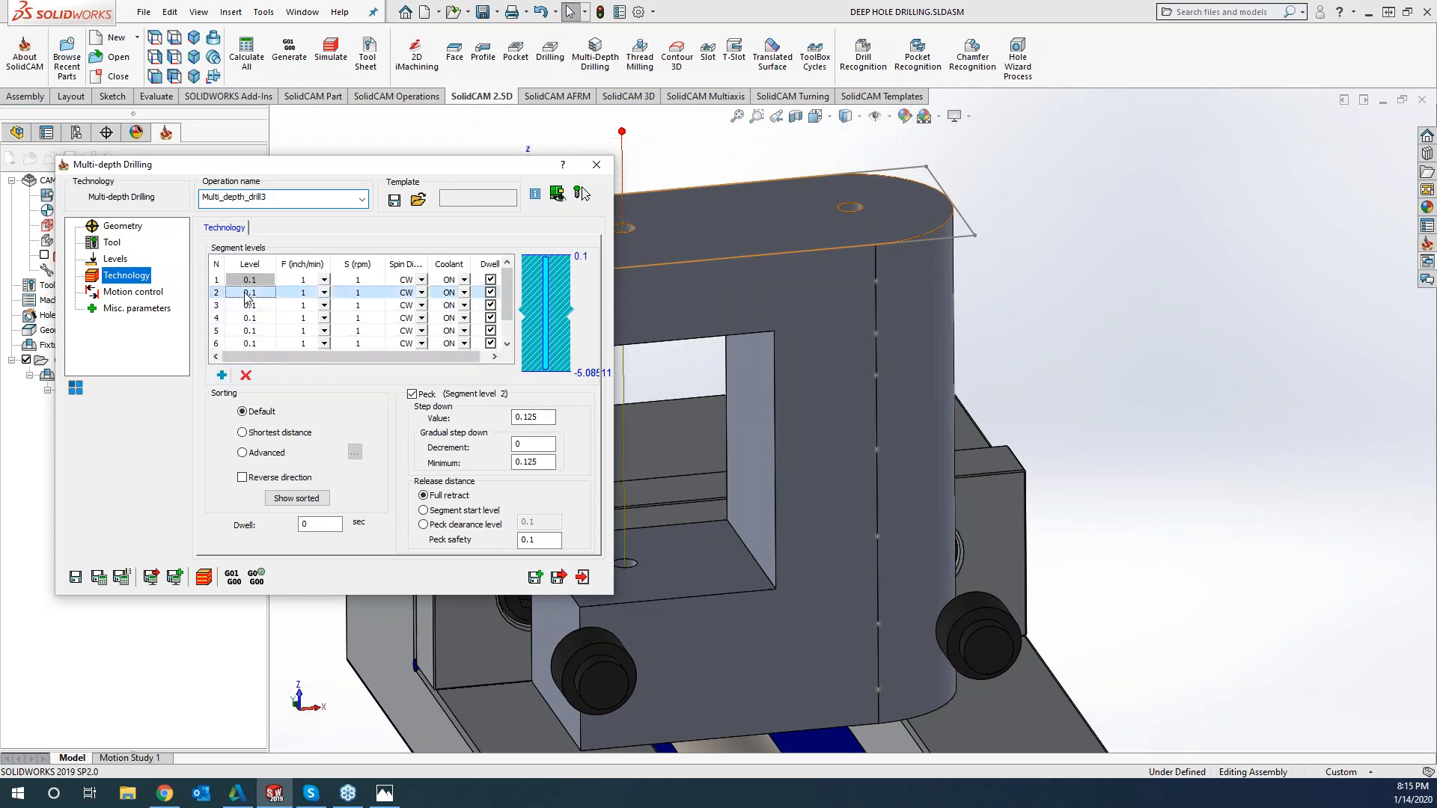
{"action": "left_click", "coordinate": [248, 293]}
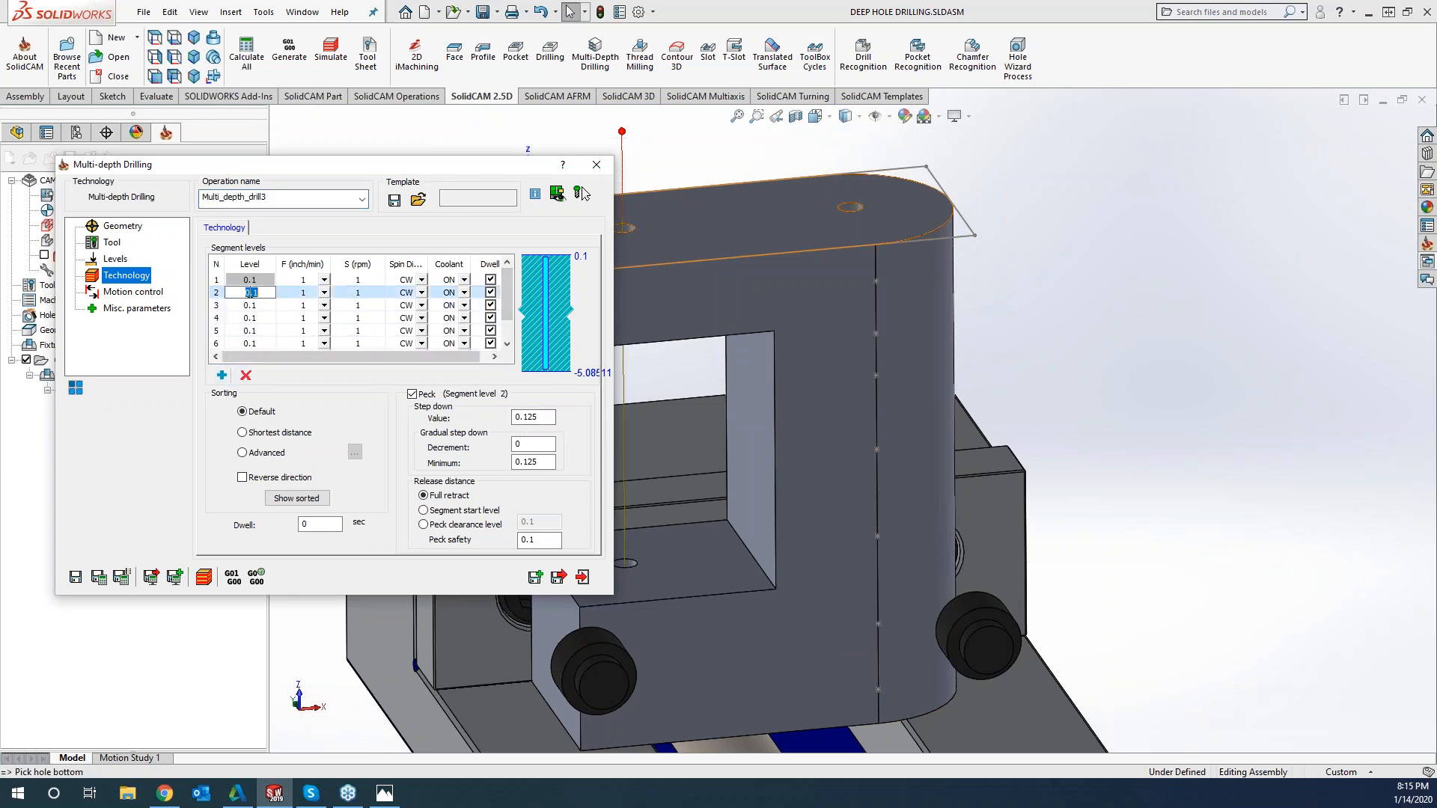
{"action": "left_click", "coordinate": [877, 283]}
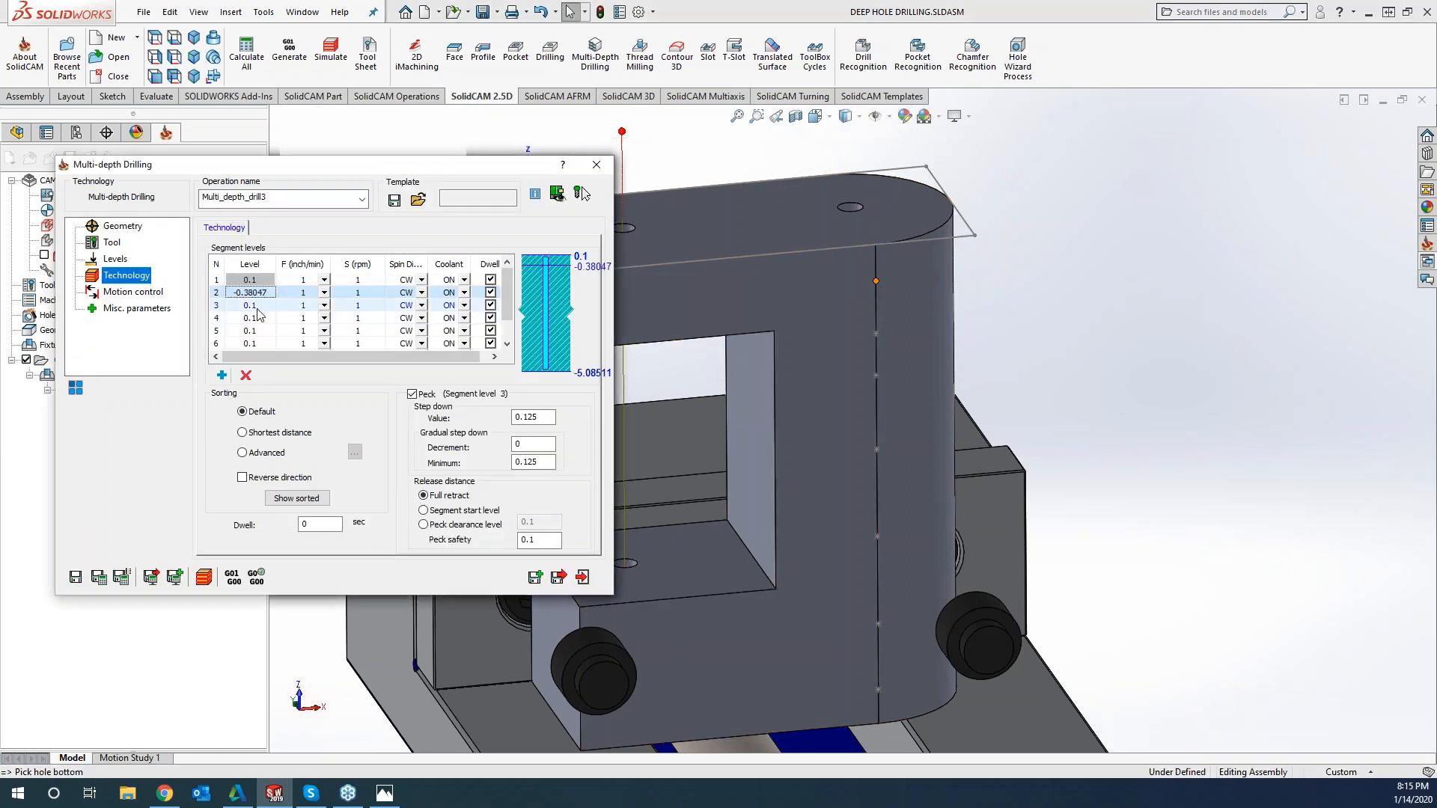
{"action": "left_click", "coordinate": [258, 307]}
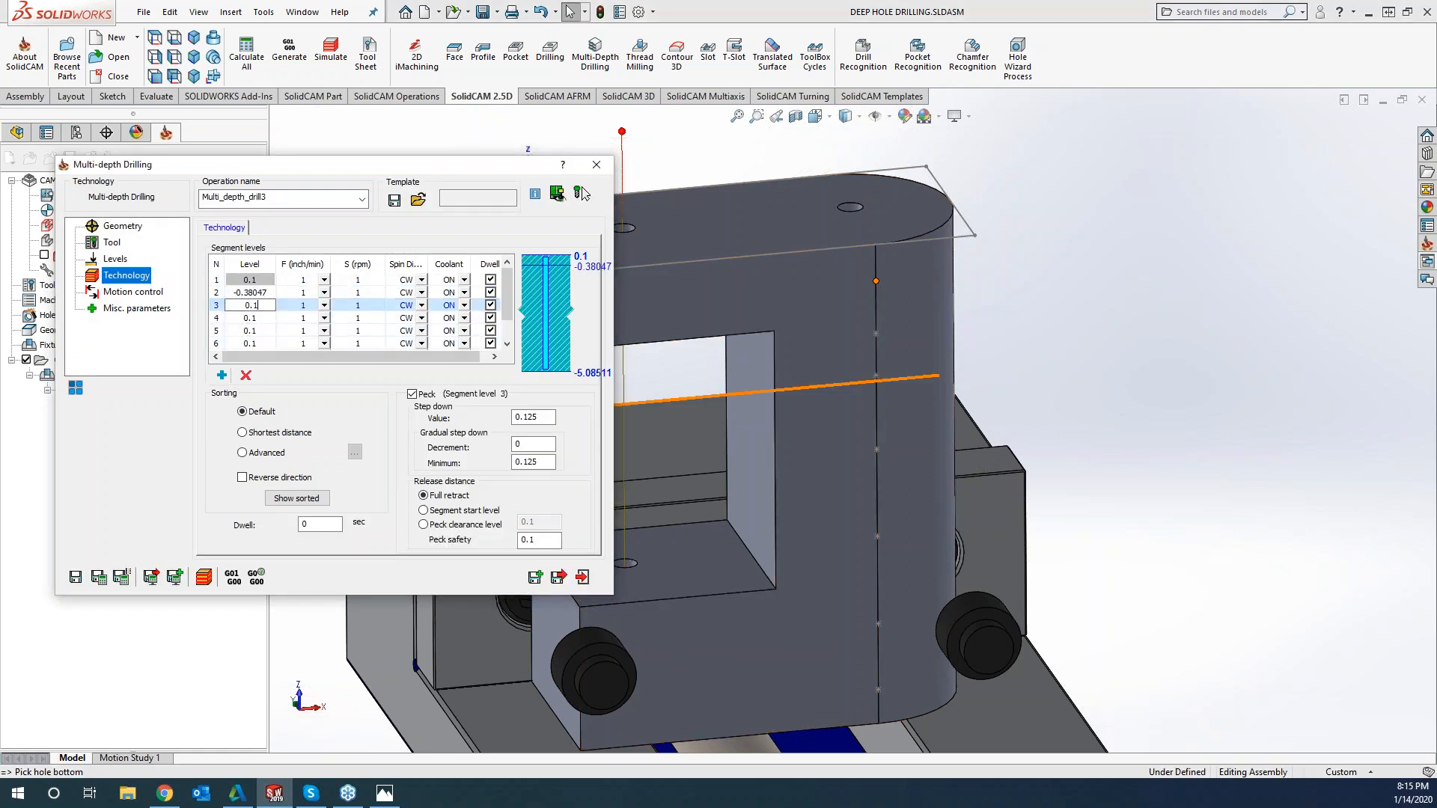
{"action": "left_click", "coordinate": [876, 334]}
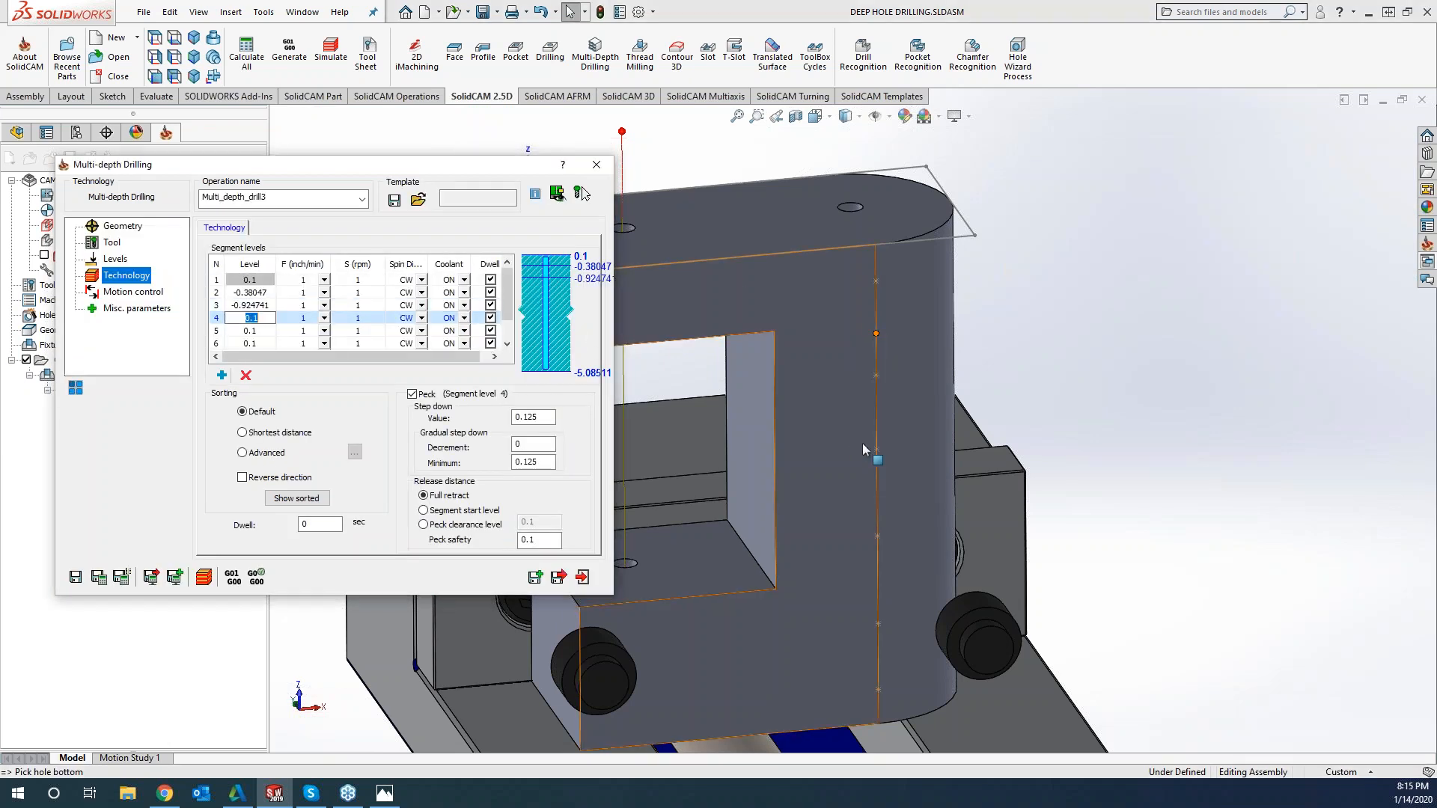
{"action": "left_click", "coordinate": [877, 376]}
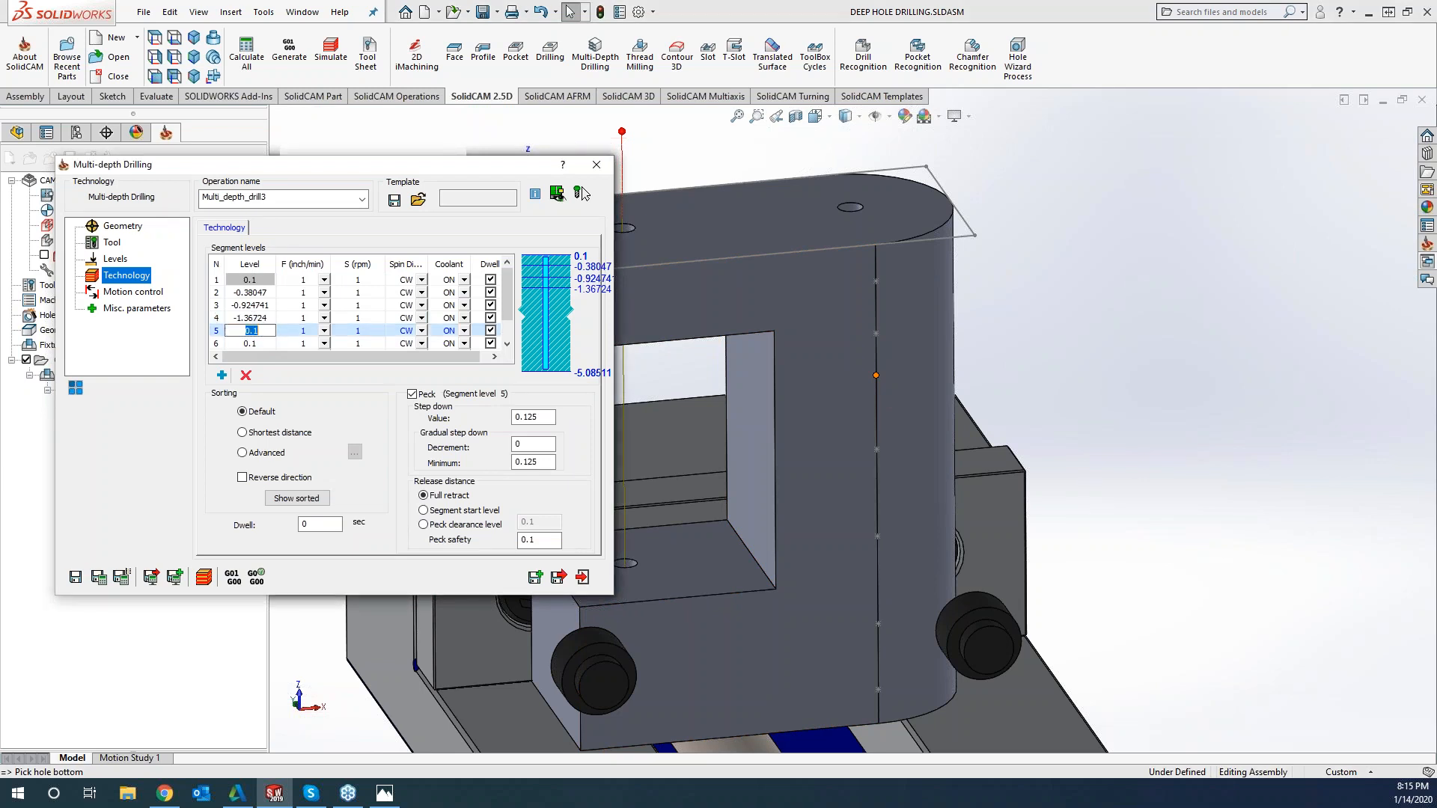
{"action": "left_click", "coordinate": [877, 451]}
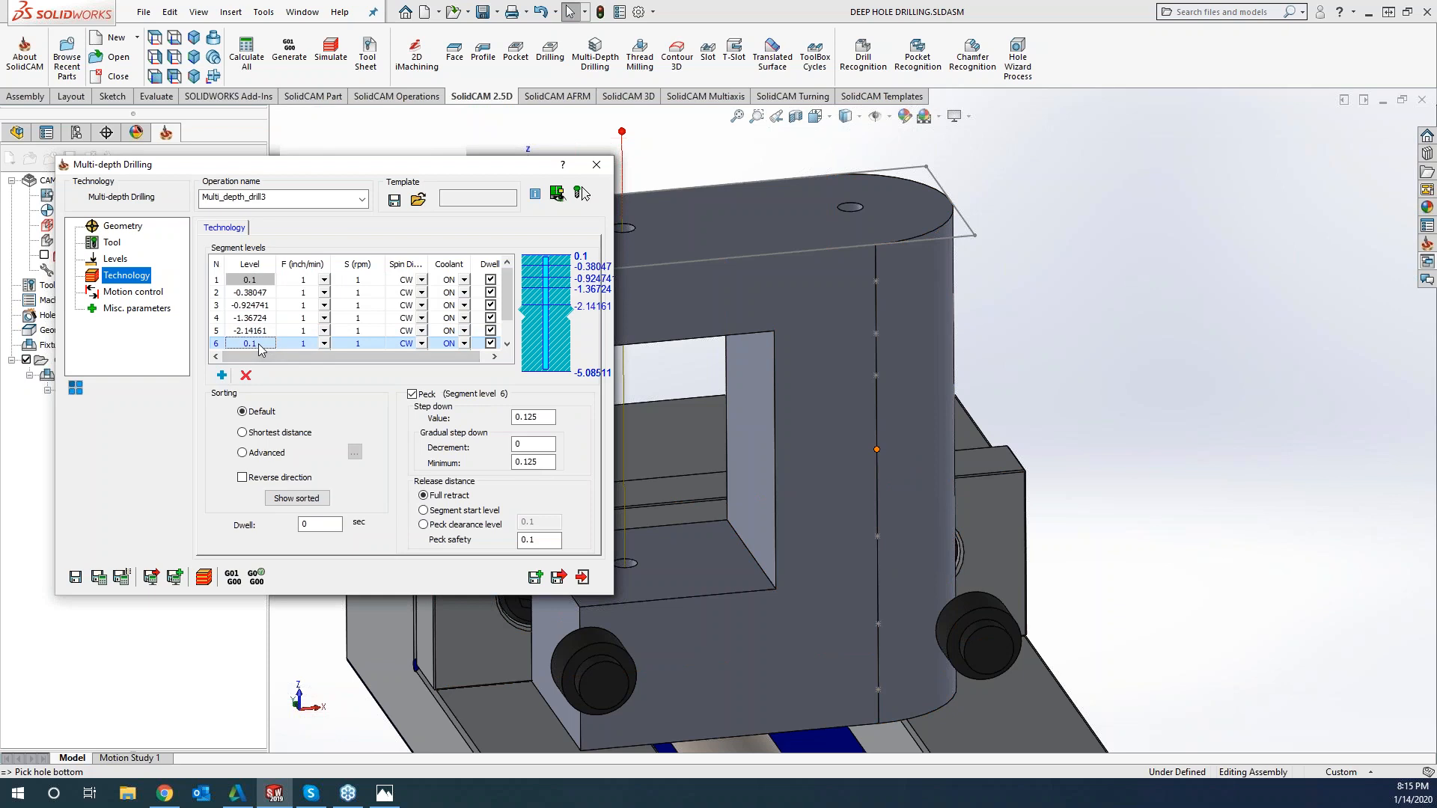
{"action": "left_click", "coordinate": [878, 536]}
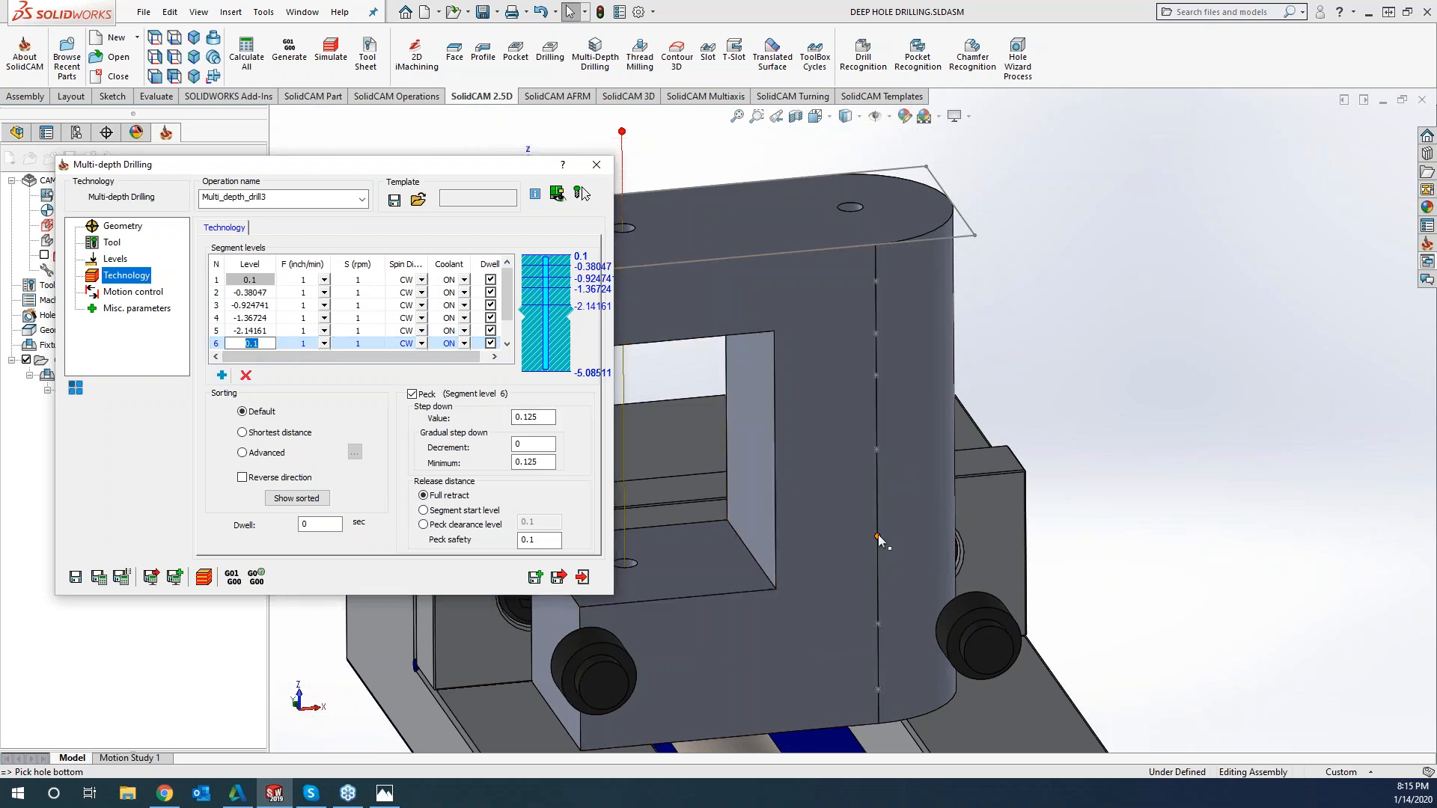
{"action": "left_click", "coordinate": [508, 344]}
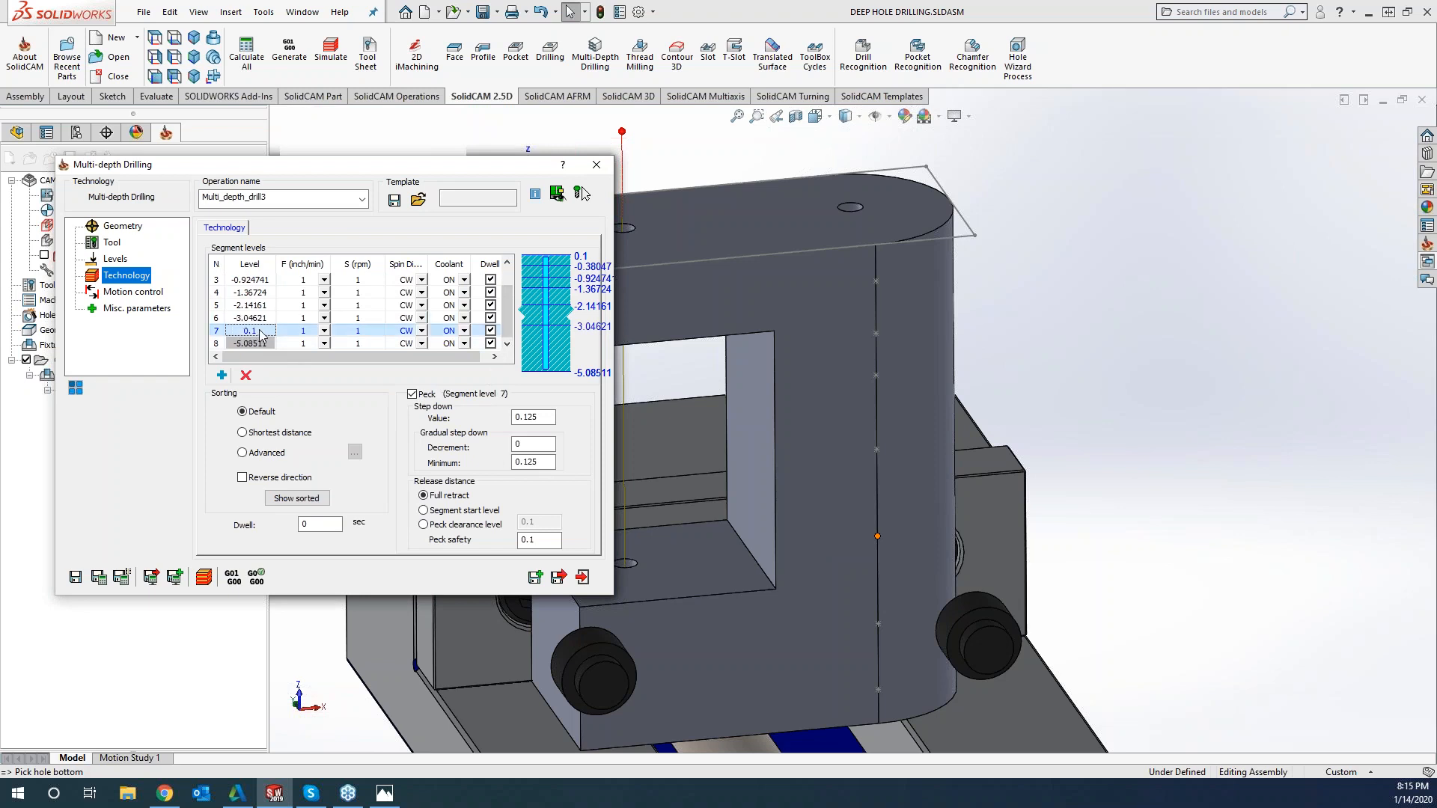
{"action": "left_click", "coordinate": [878, 625]}
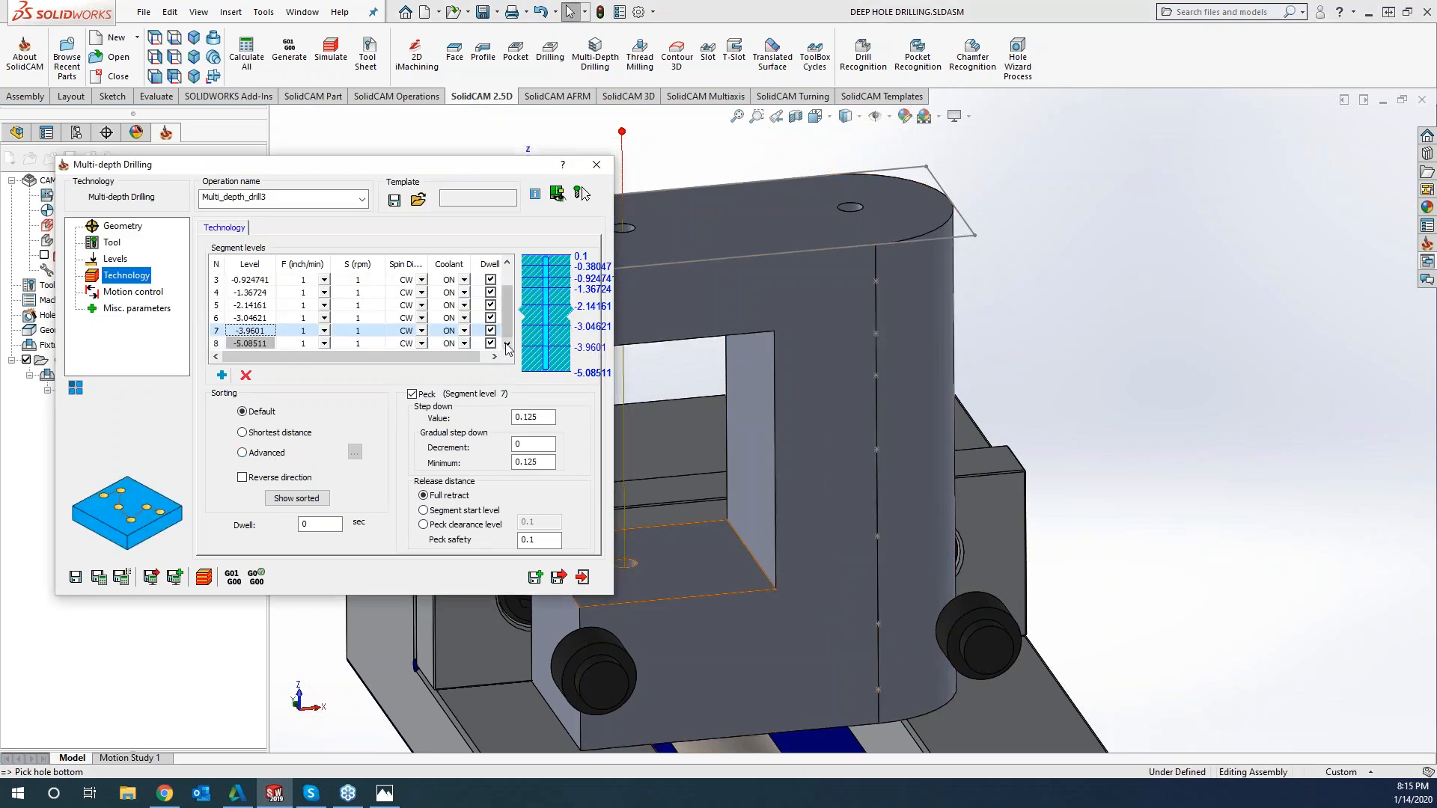
Add one more segment level and set segment 8 to -4.64277 from the lowest sketch point on the part's edge
{"action": "left_click", "coordinate": [222, 377]}
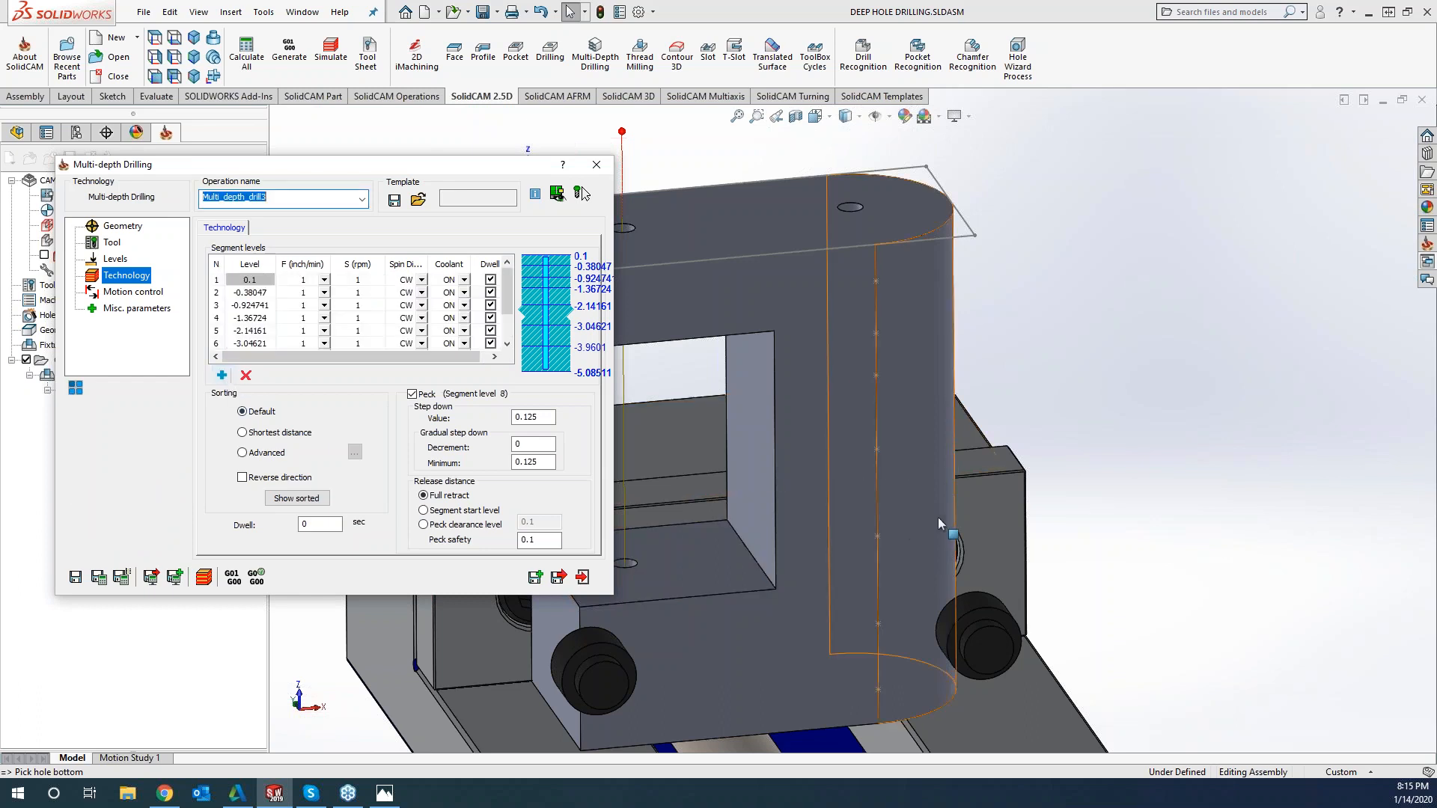
{"action": "left_click", "coordinate": [505, 344]}
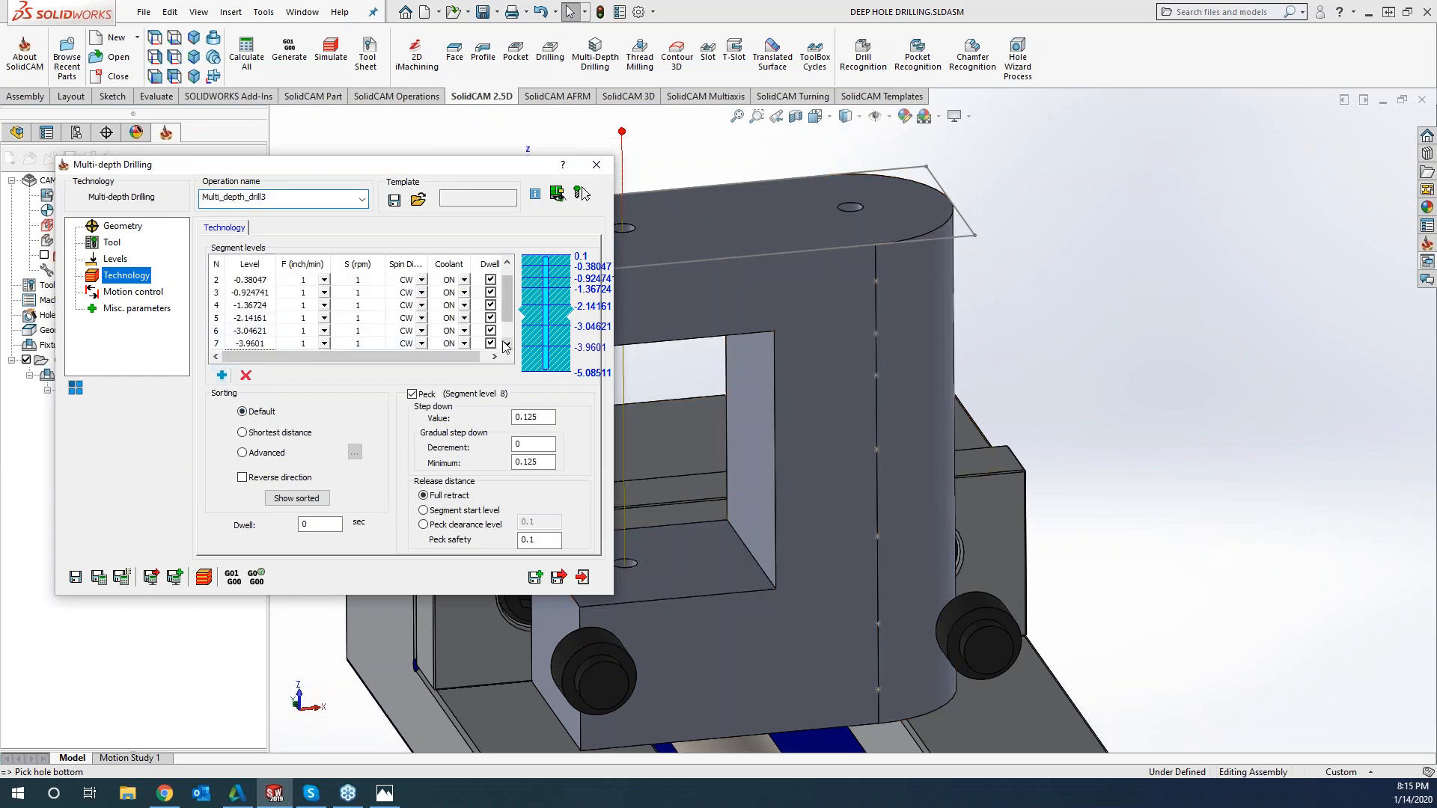
{"action": "left_click", "coordinate": [504, 343]}
{"action": "left_click", "coordinate": [504, 342]}
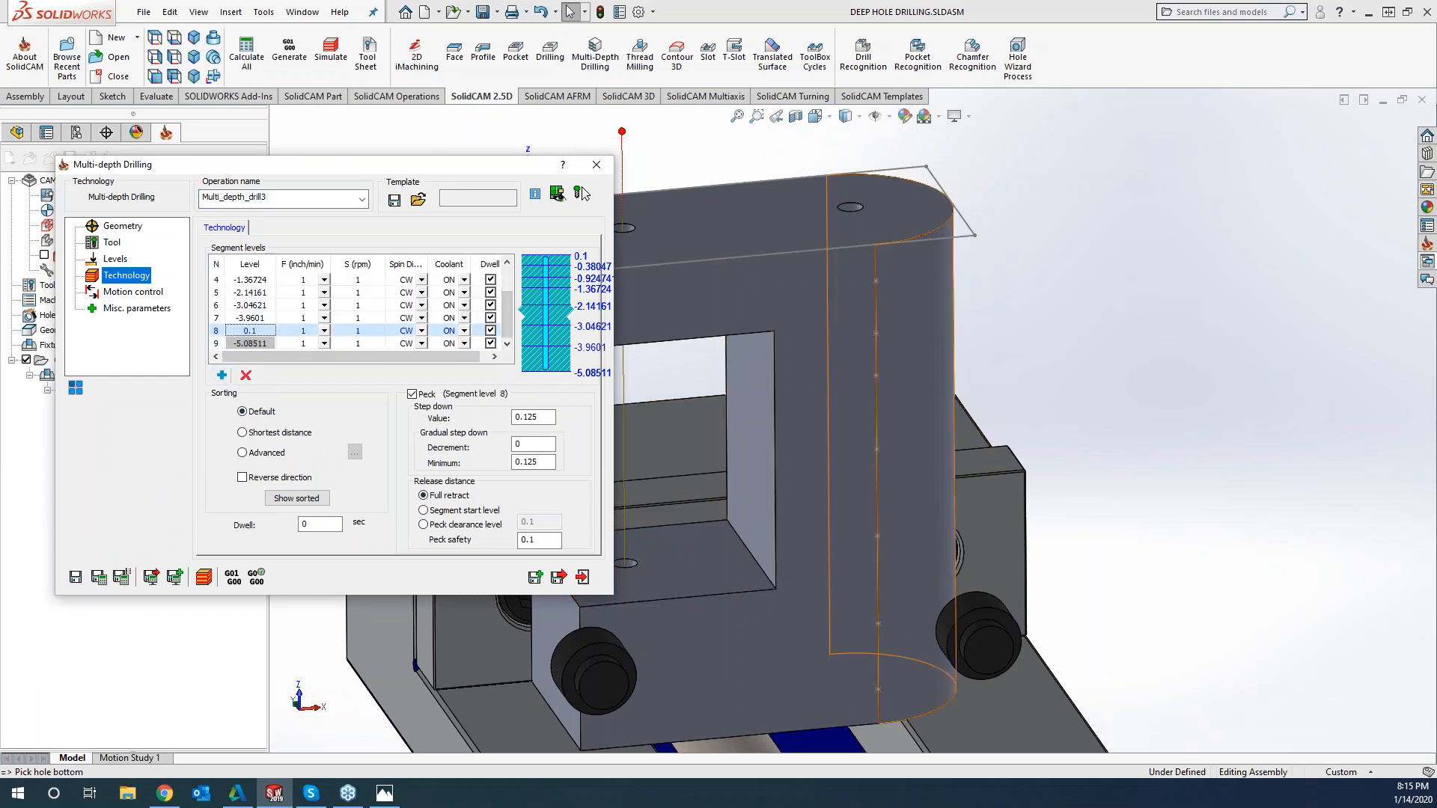
{"action": "double_click", "coordinate": [257, 331]}
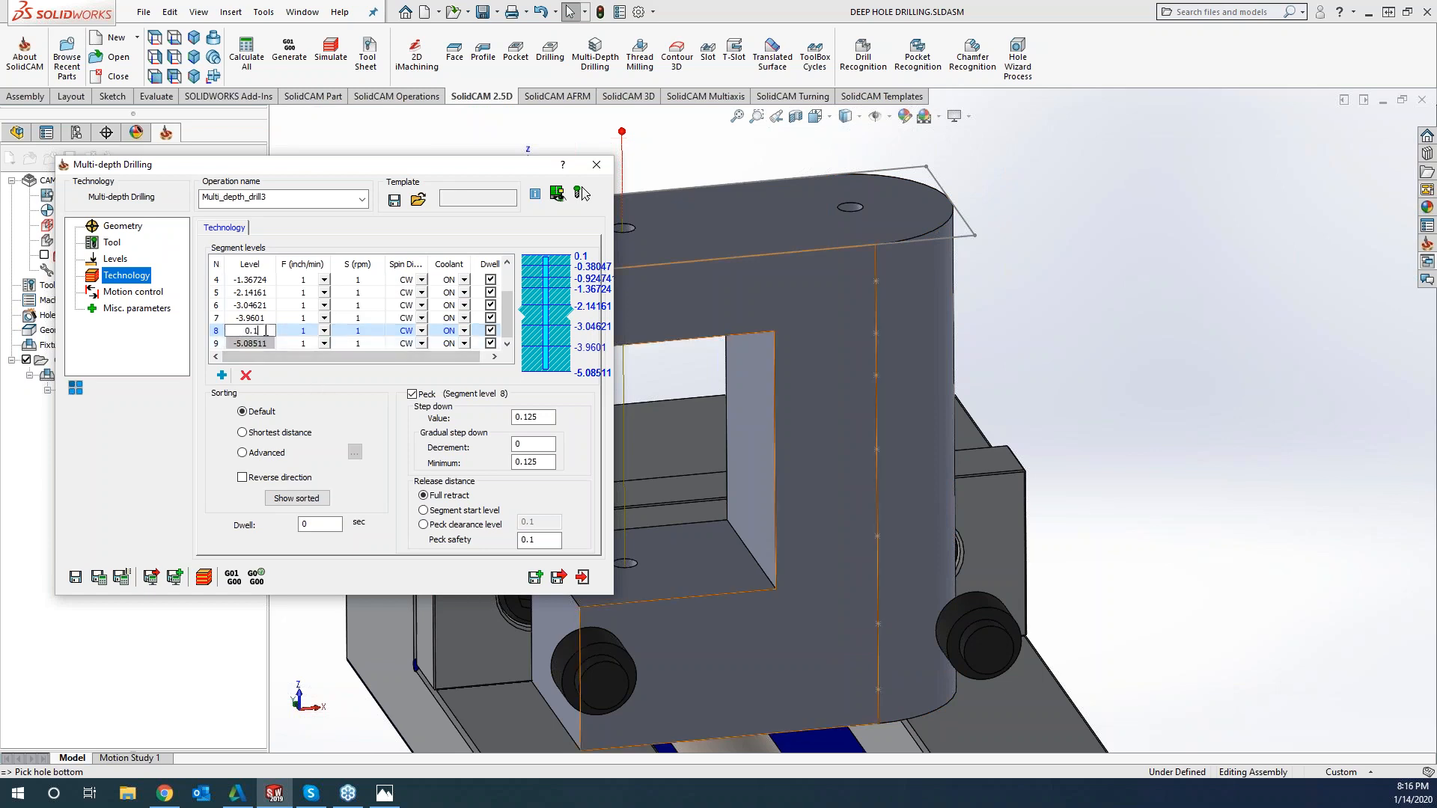
{"action": "left_click", "coordinate": [879, 686]}
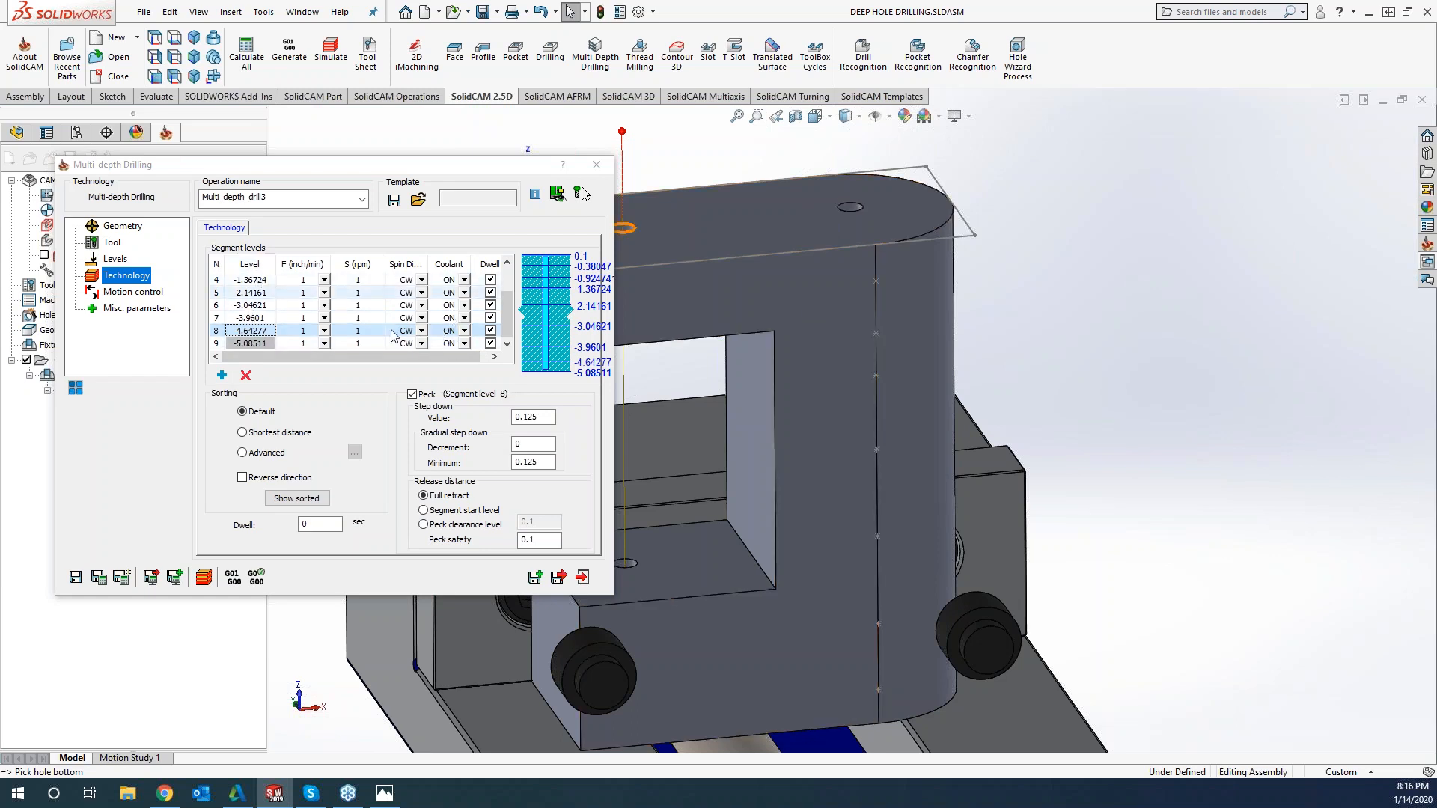
Set the feeds of segment levels 1, 2 and 3 to 50, 40 and 35 inch/min
{"action": "scroll", "coordinate": [499, 296], "scroll_direction": "up", "scroll_amount": 1}
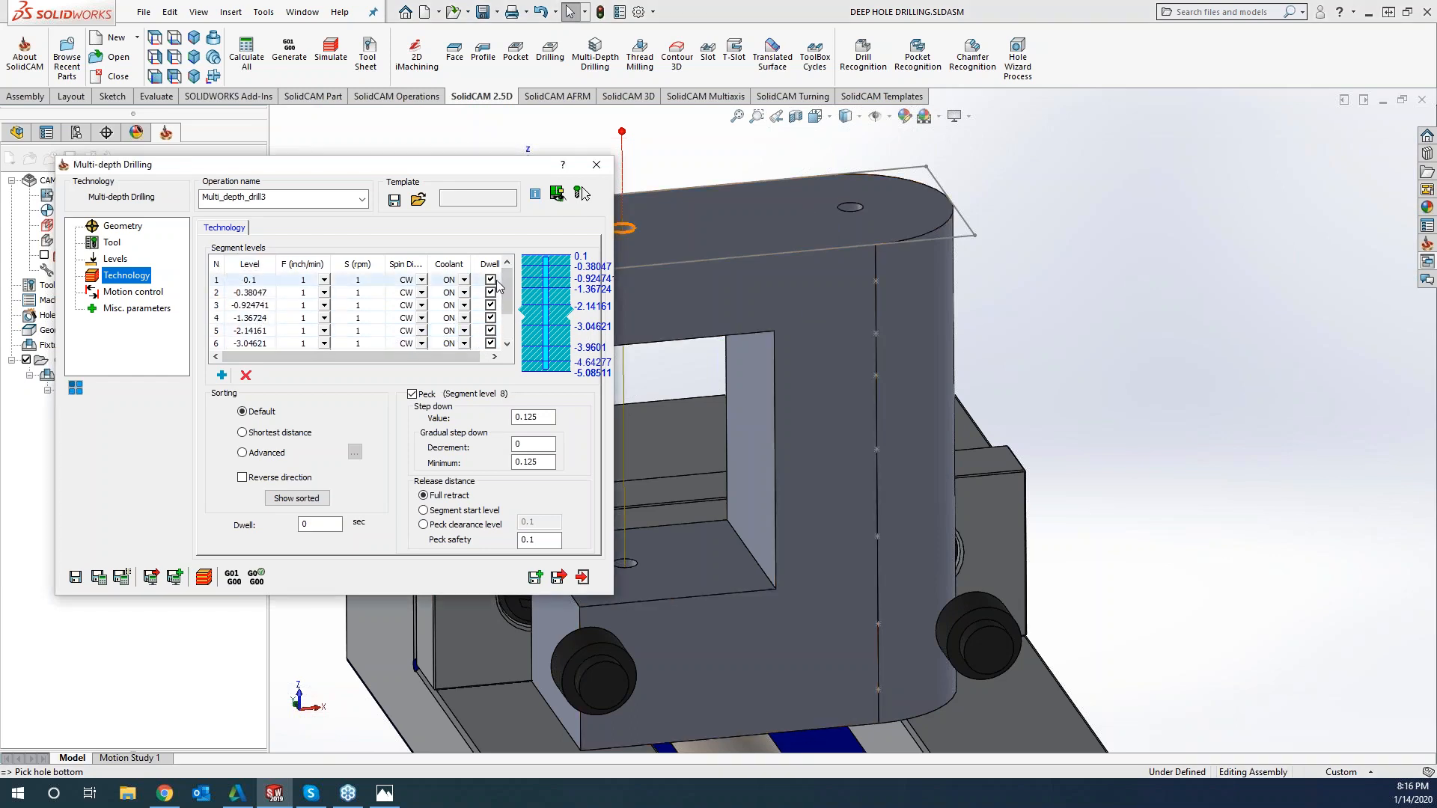
{"action": "left_click", "coordinate": [310, 278]}
{"action": "left_click", "coordinate": [311, 279]}
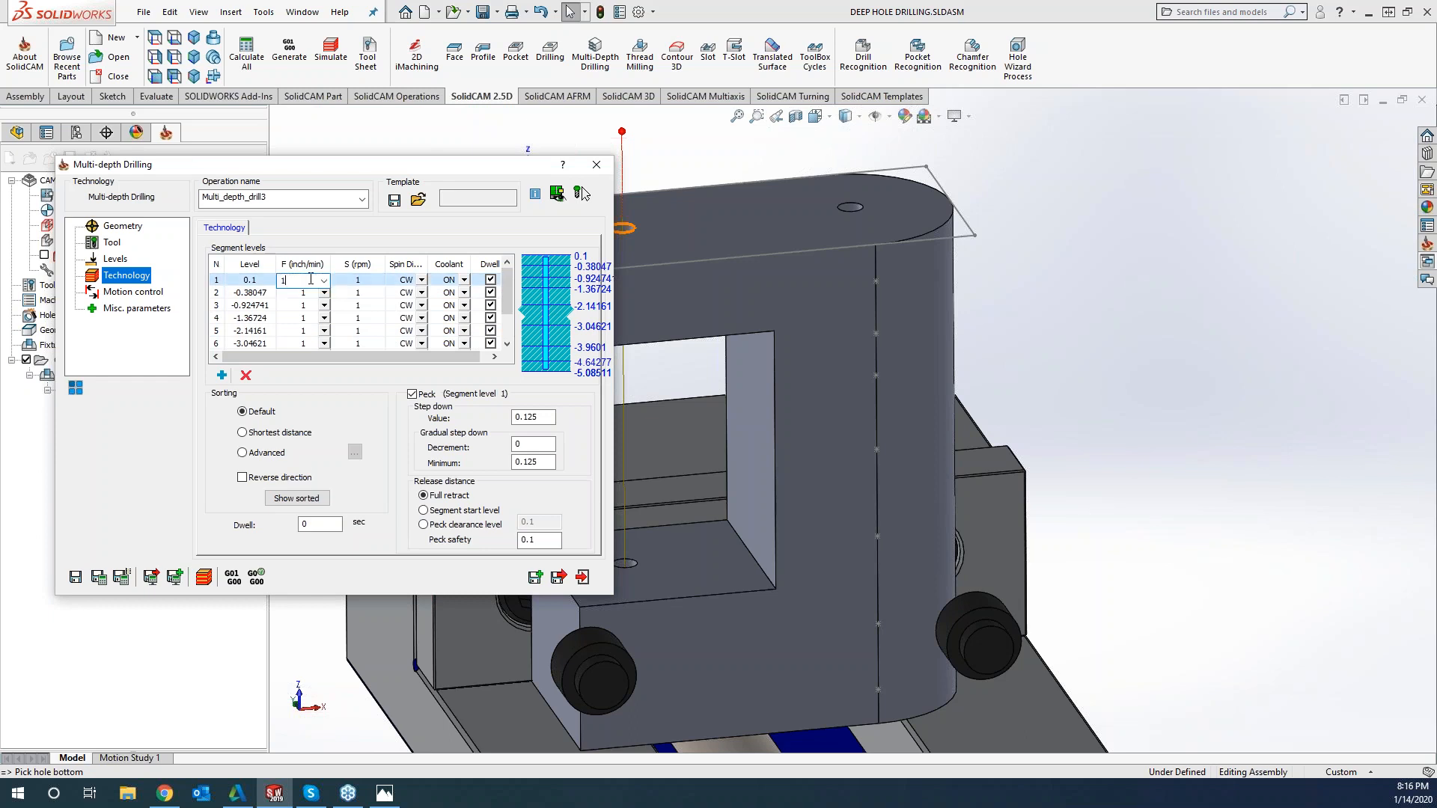
{"action": "type", "text": "50"}
{"action": "left_click", "coordinate": [311, 293]}
{"action": "left_click", "coordinate": [311, 293]}
{"action": "type", "text": "40"}
{"action": "left_click", "coordinate": [315, 307]}
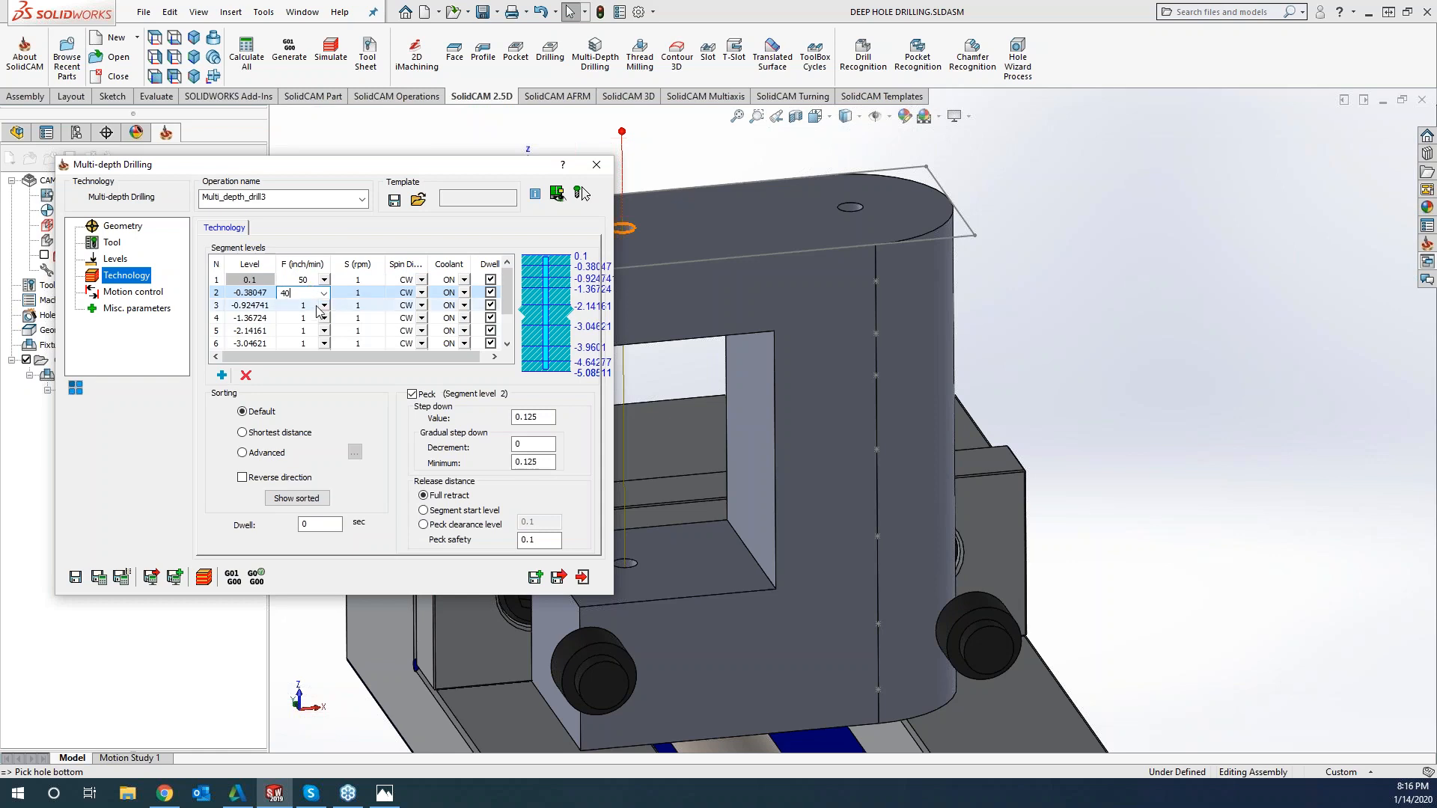
{"action": "left_click", "coordinate": [315, 306]}
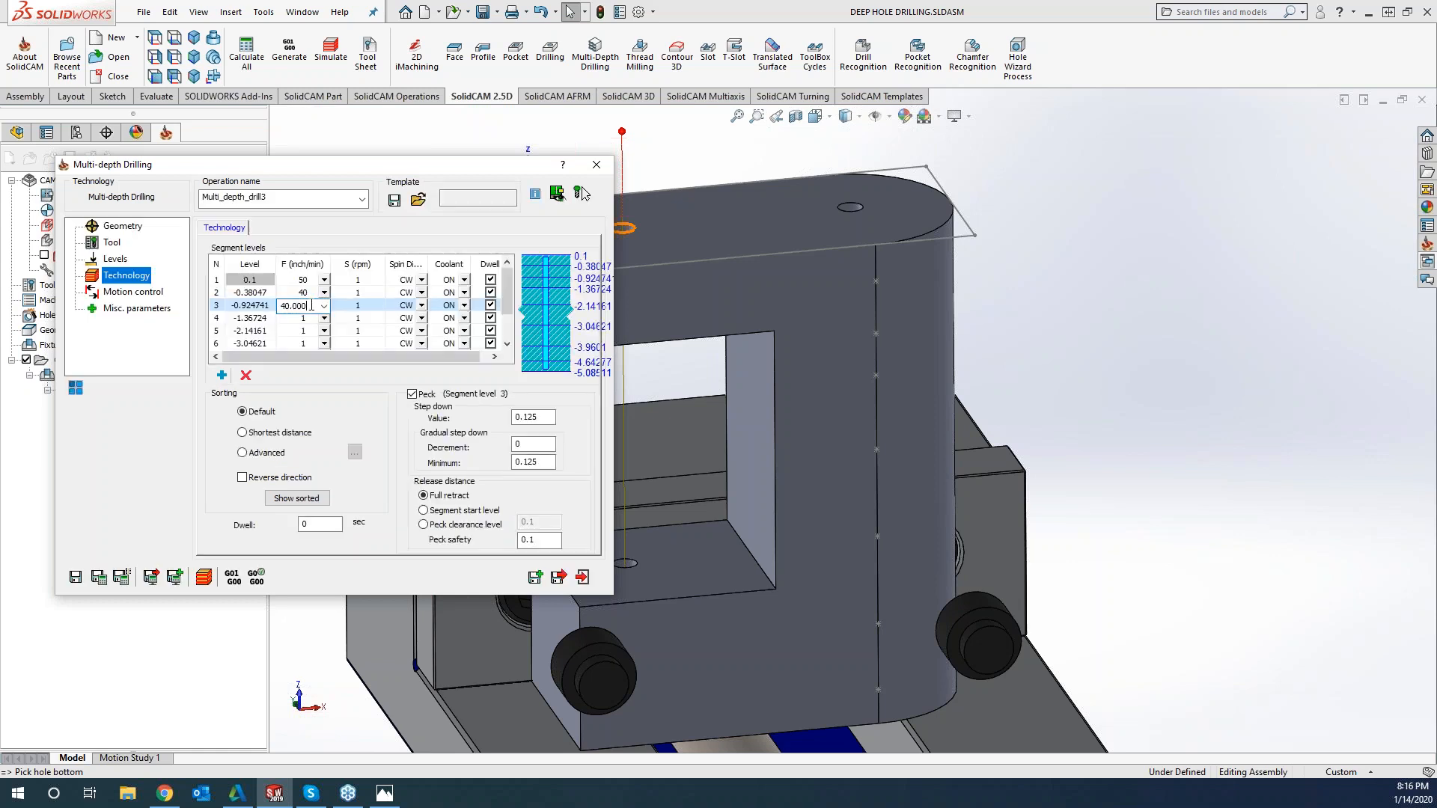
{"action": "type", "text": "35"}
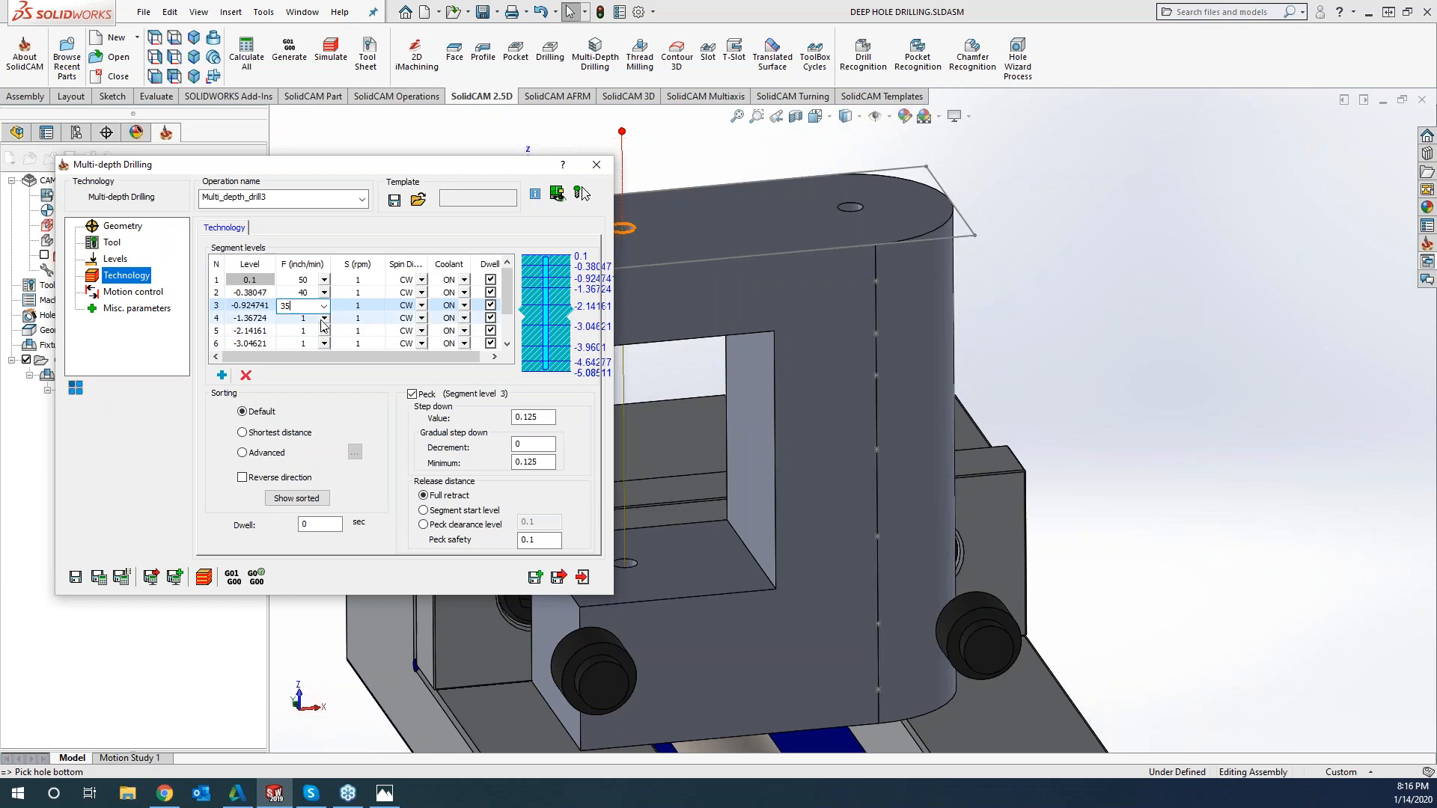
{"action": "key", "text": "Return"}
Set the feeds of segment levels 4, 5 and 6 to 30, 25 and 20 inch/min
{"action": "left_click", "coordinate": [313, 320]}
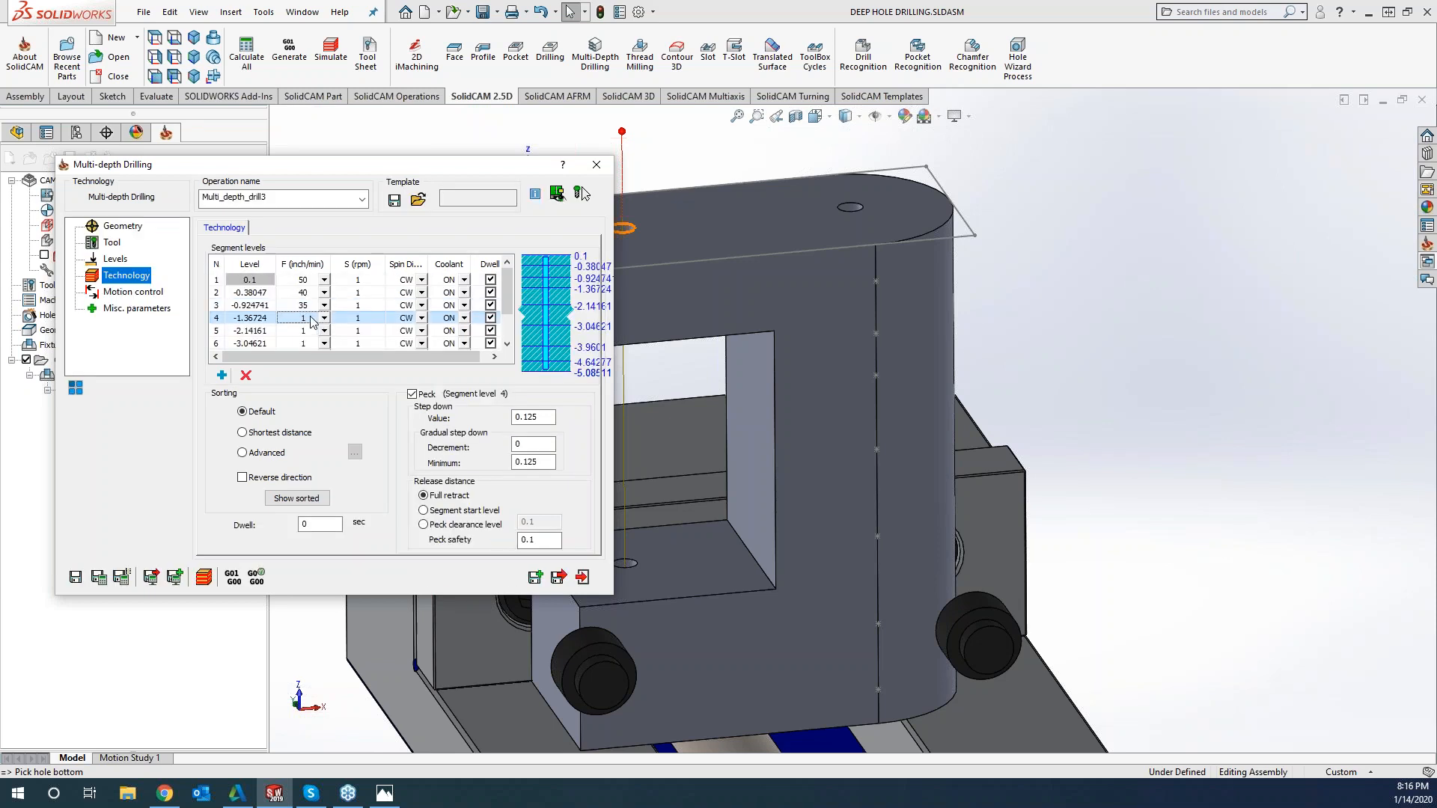
{"action": "left_click", "coordinate": [313, 320]}
{"action": "type", "text": "30"}
{"action": "left_click", "coordinate": [310, 333]}
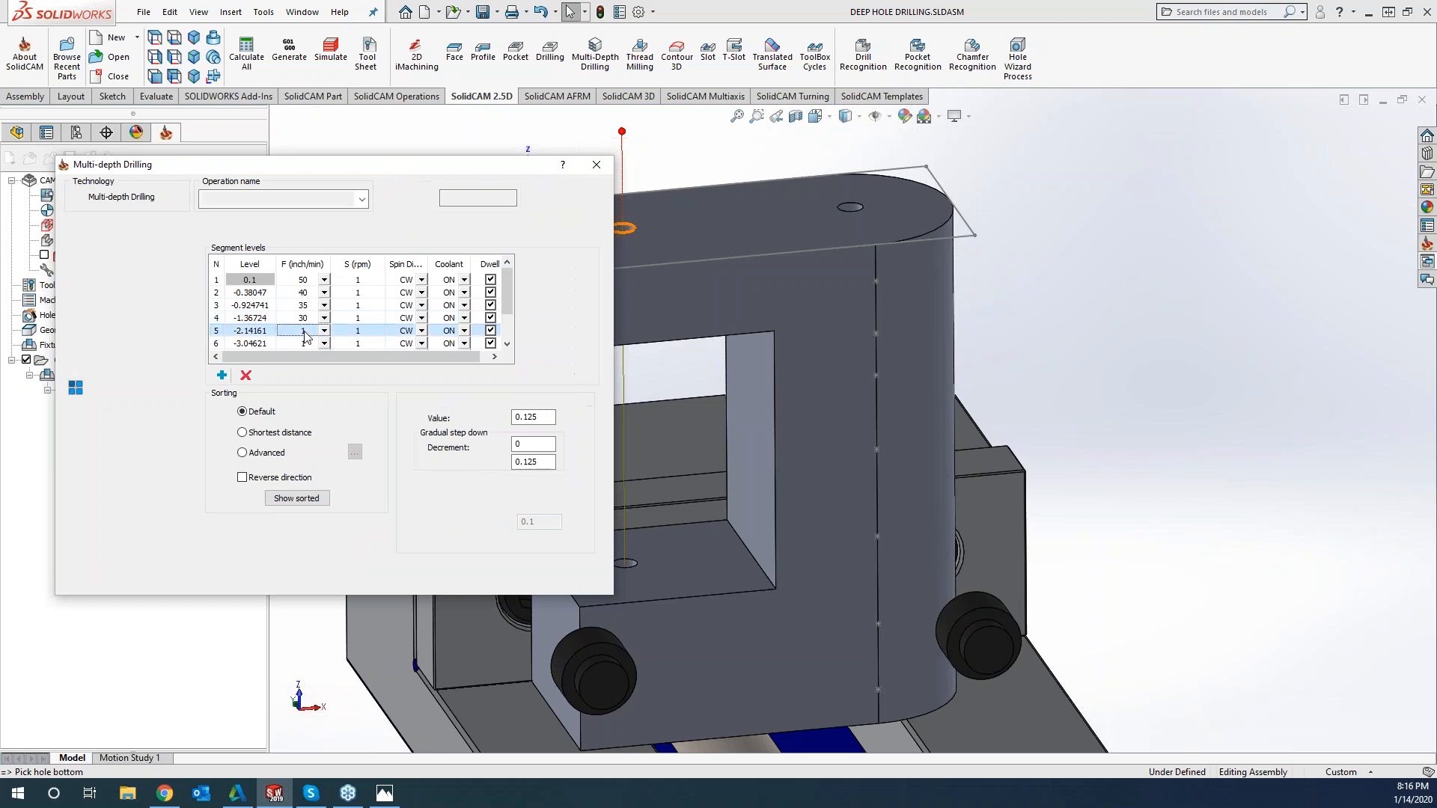
{"action": "left_click", "coordinate": [310, 332]}
{"action": "type", "text": "25"}
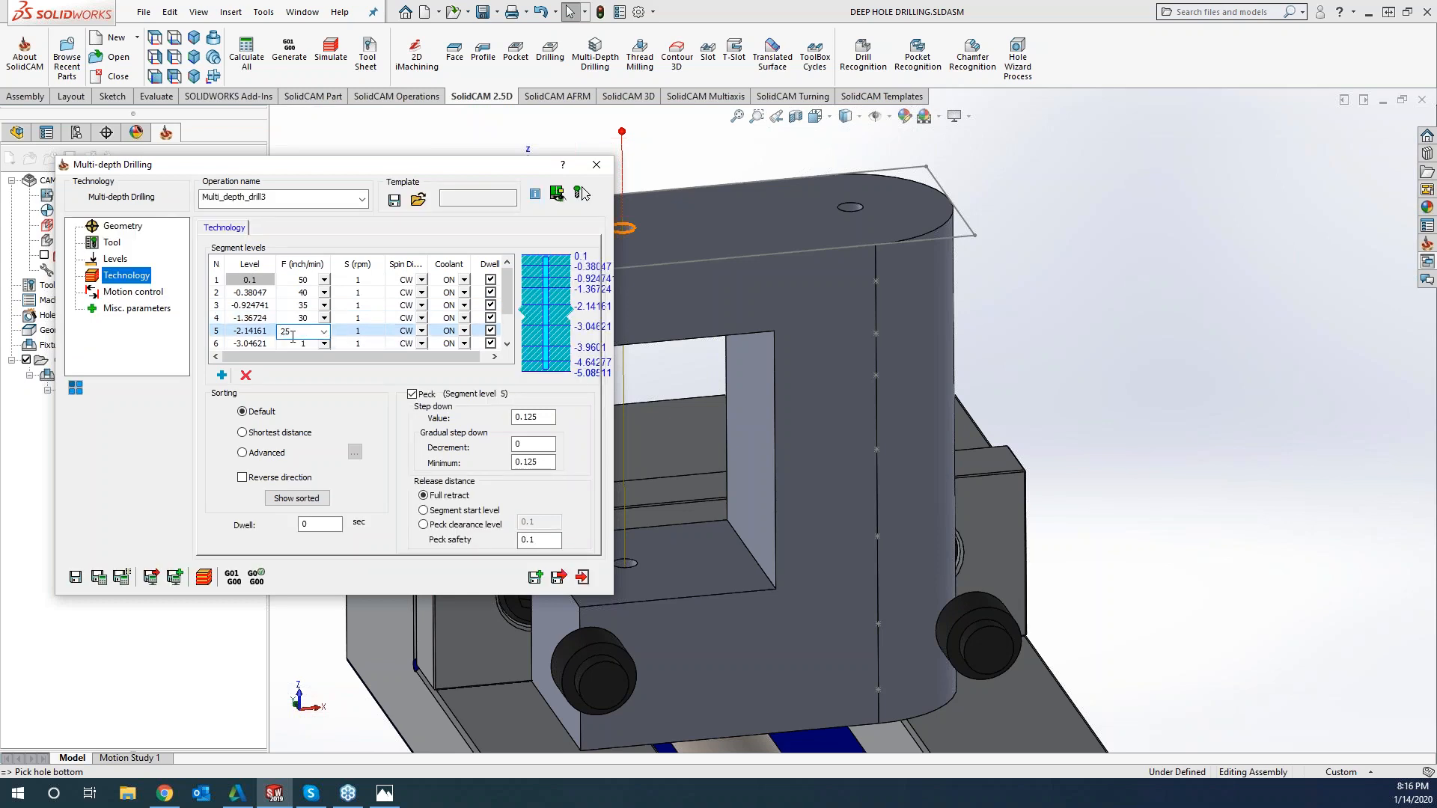
{"action": "left_click", "coordinate": [308, 346]}
{"action": "left_click", "coordinate": [309, 346]}
{"action": "type", "text": "20"}
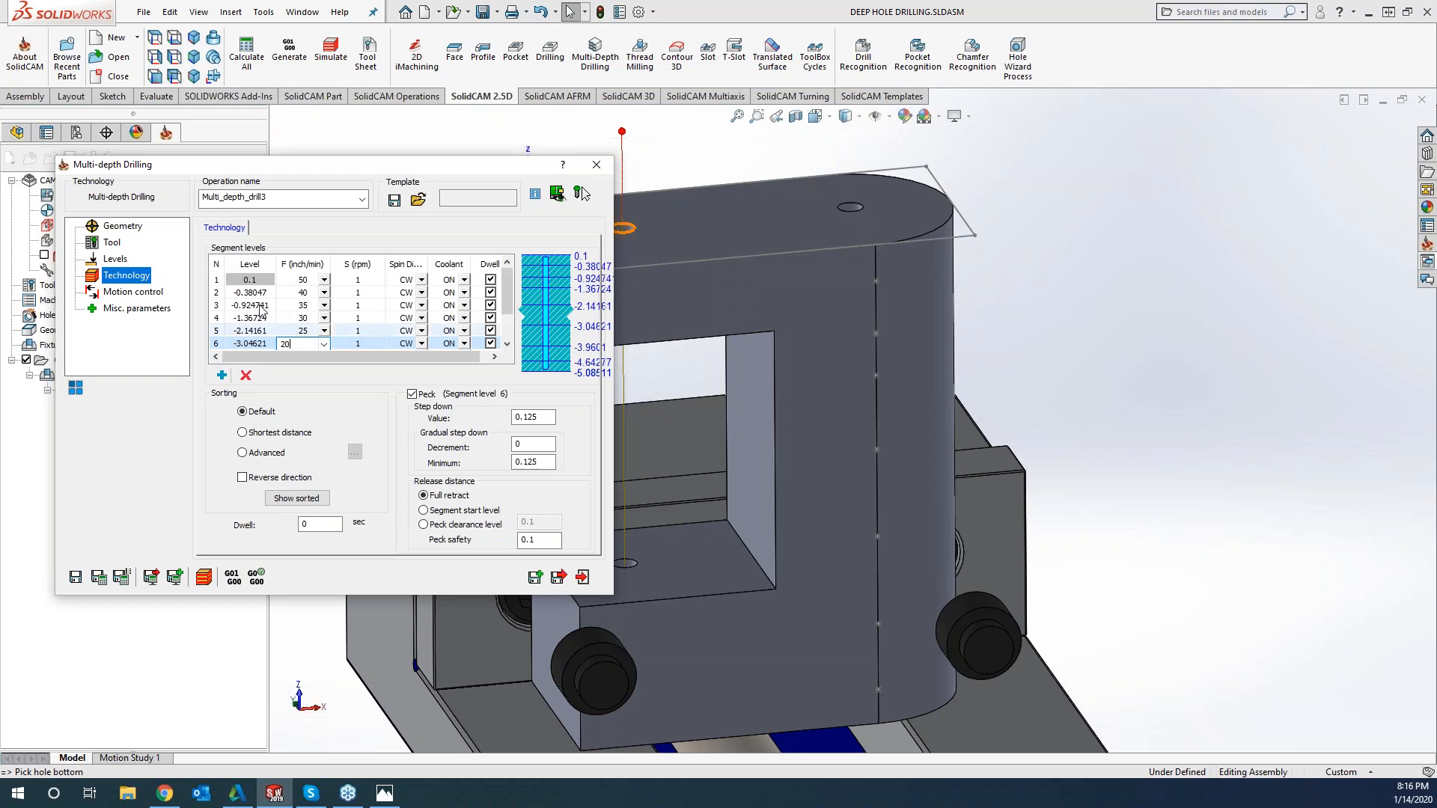
{"action": "left_click", "coordinate": [507, 344]}
{"action": "left_click", "coordinate": [508, 344]}
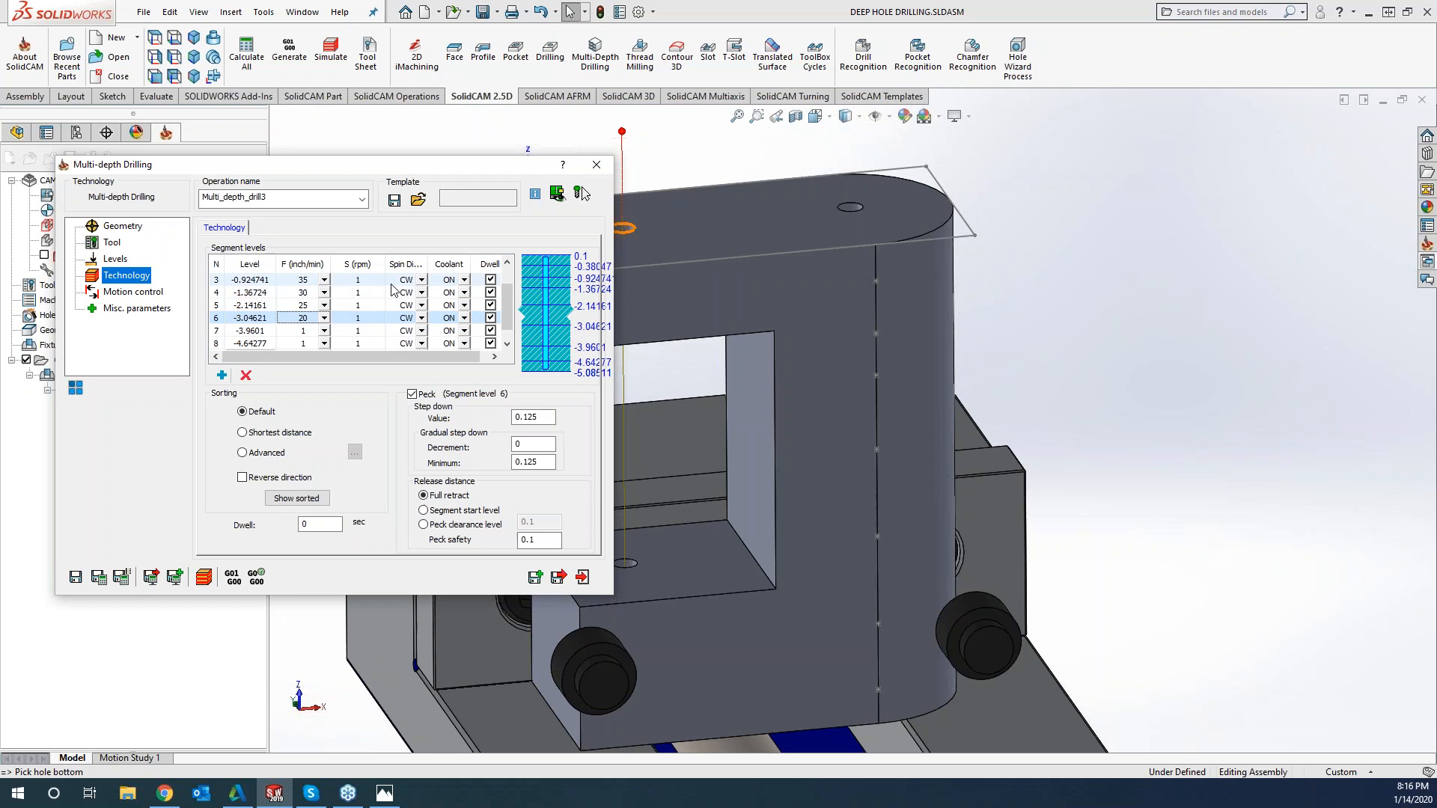
Edit the peck step-down values of segment levels 2, 3 and 4
{"action": "scroll", "coordinate": [367, 282], "scroll_direction": "up", "scroll_amount": 1}
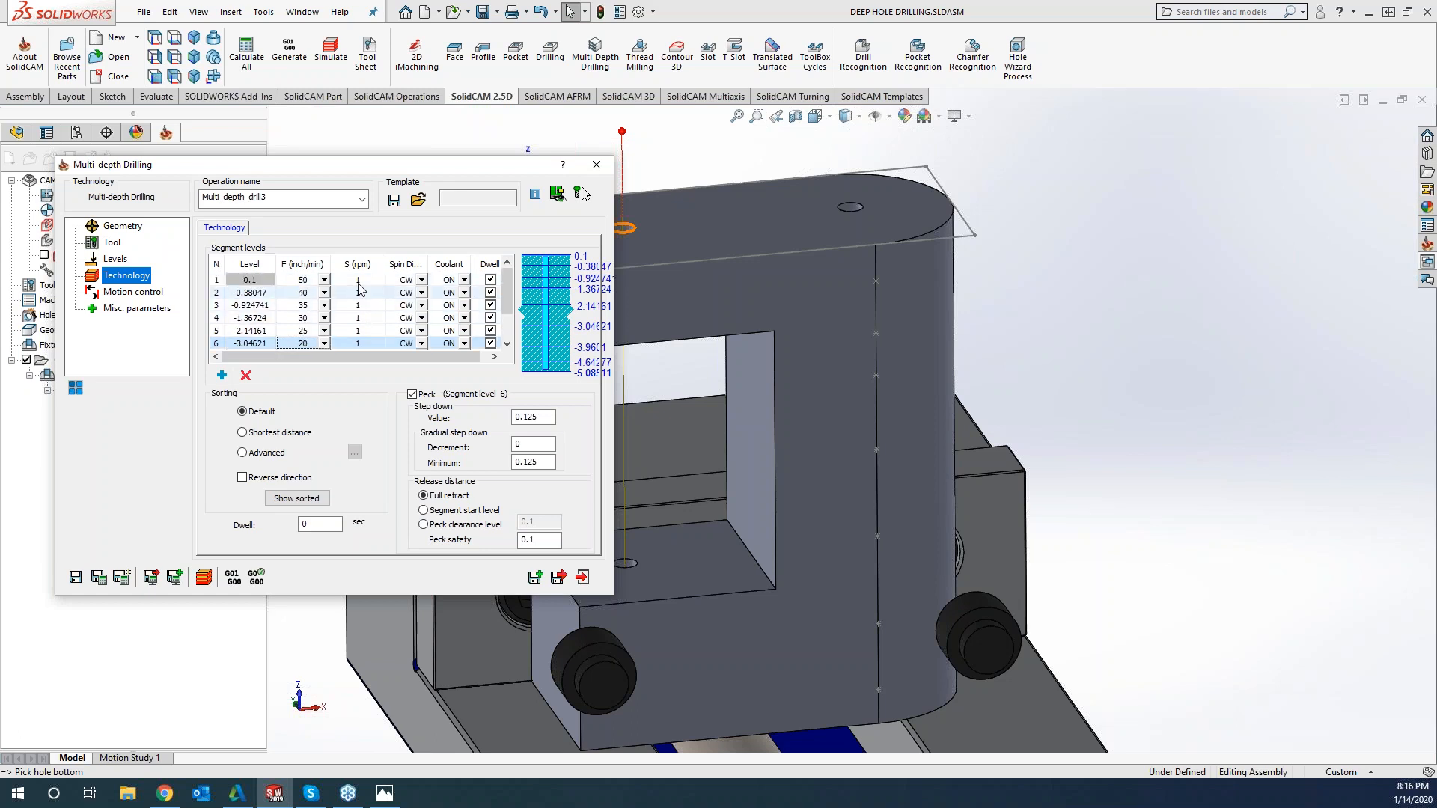
{"action": "left_click", "coordinate": [358, 283]}
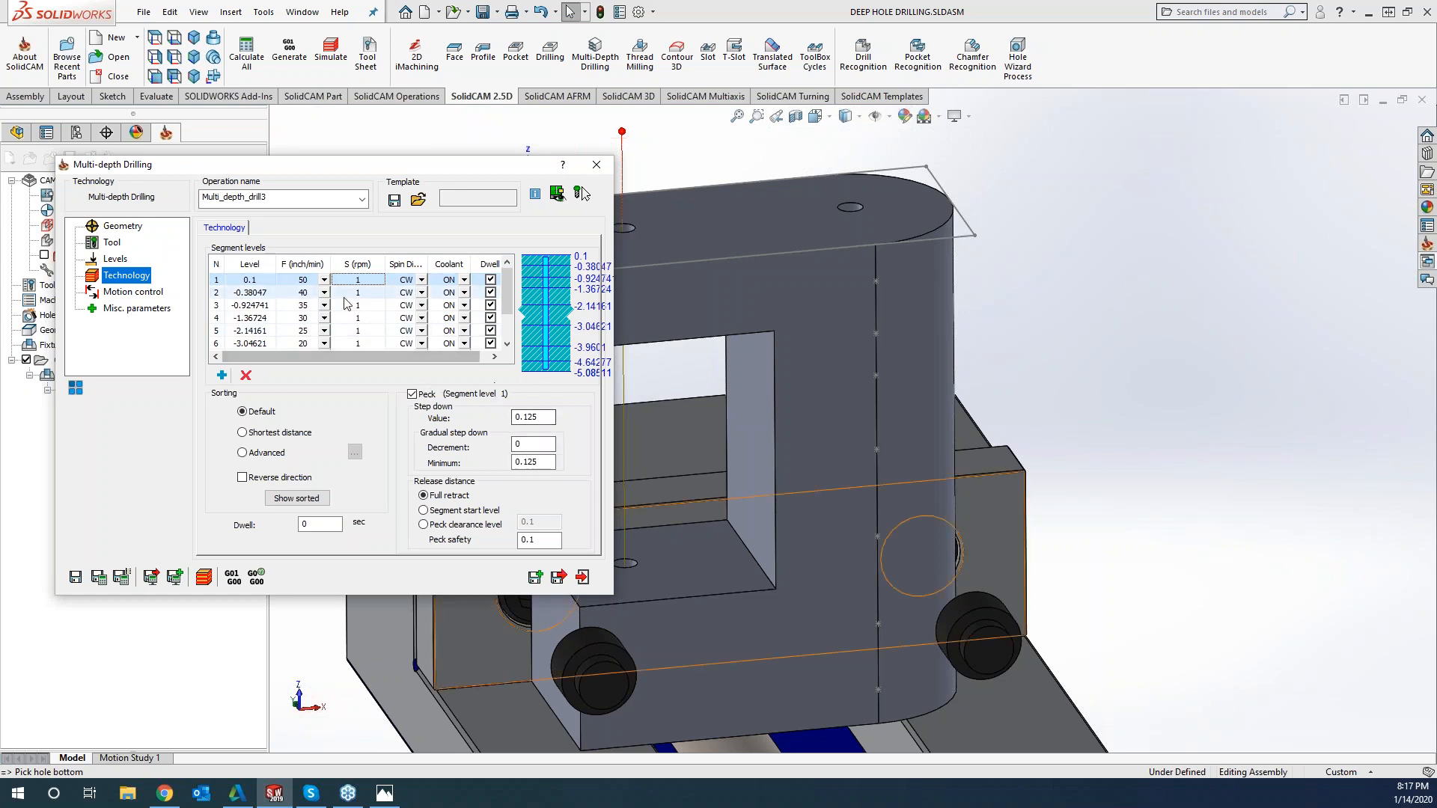
{"action": "left_click", "coordinate": [263, 282]}
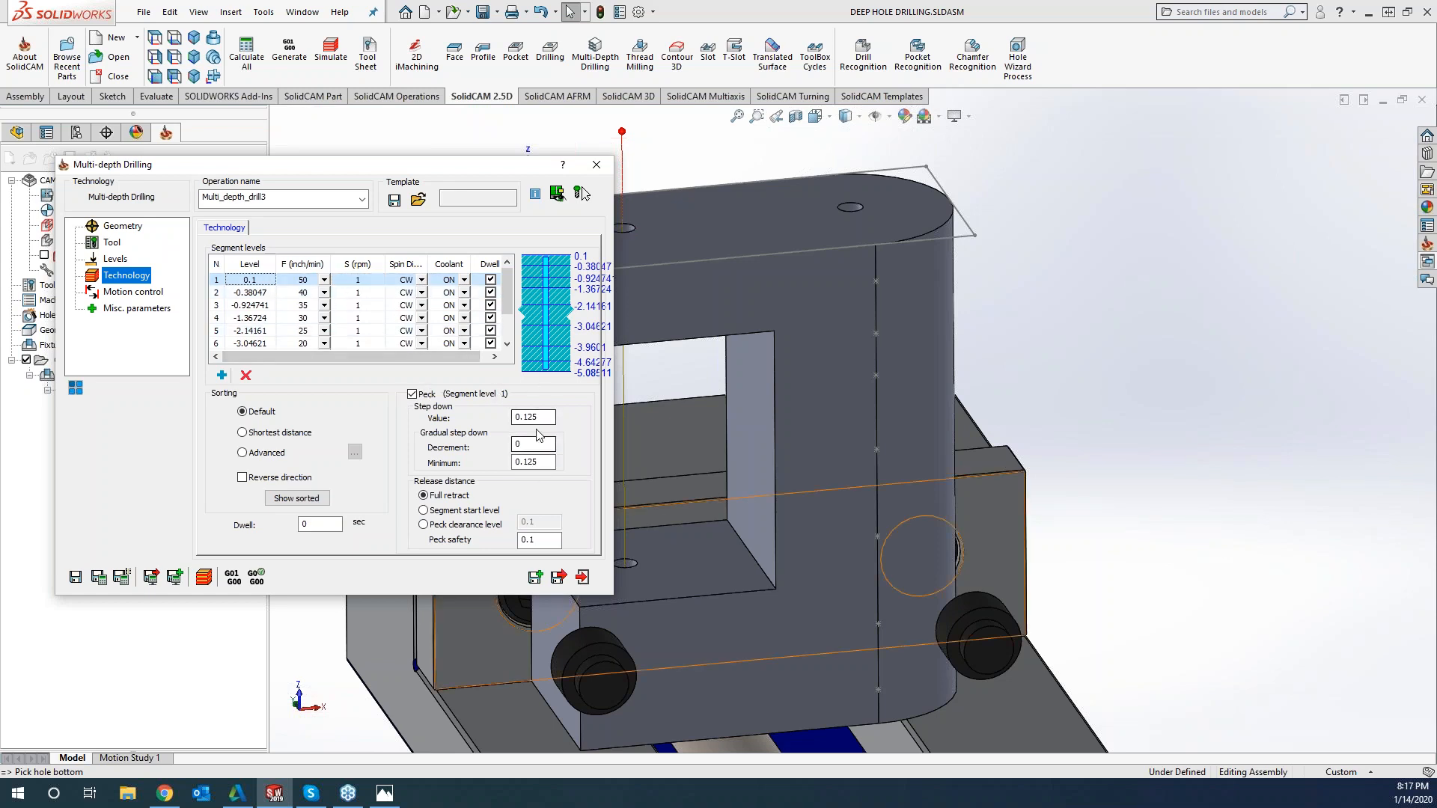
{"action": "left_click", "coordinate": [269, 294]}
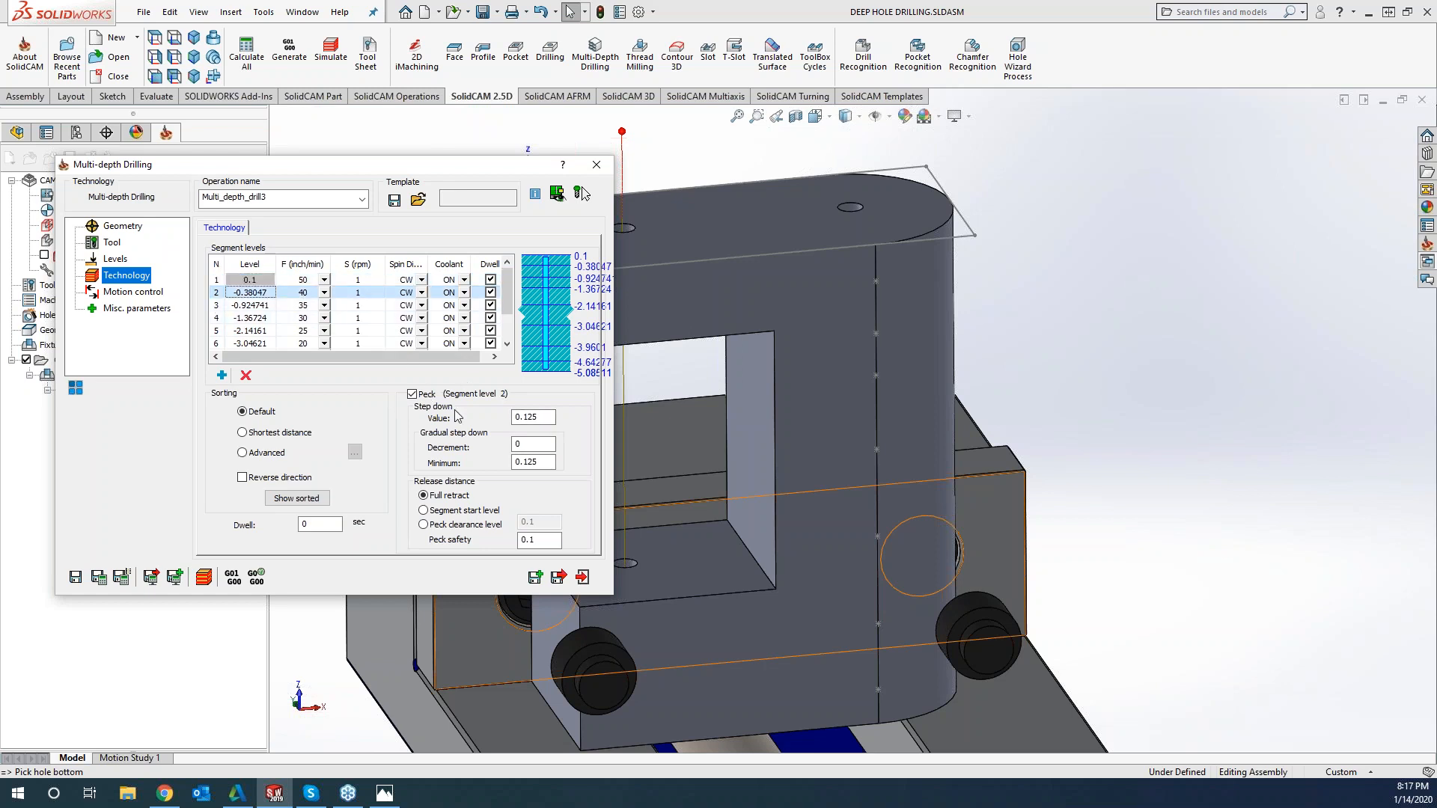
{"action": "left_click_drag", "start_coordinate": [542, 417], "coordinate": [515, 417]}
{"action": "left_click", "coordinate": [261, 307]}
{"action": "left_click", "coordinate": [262, 307]}
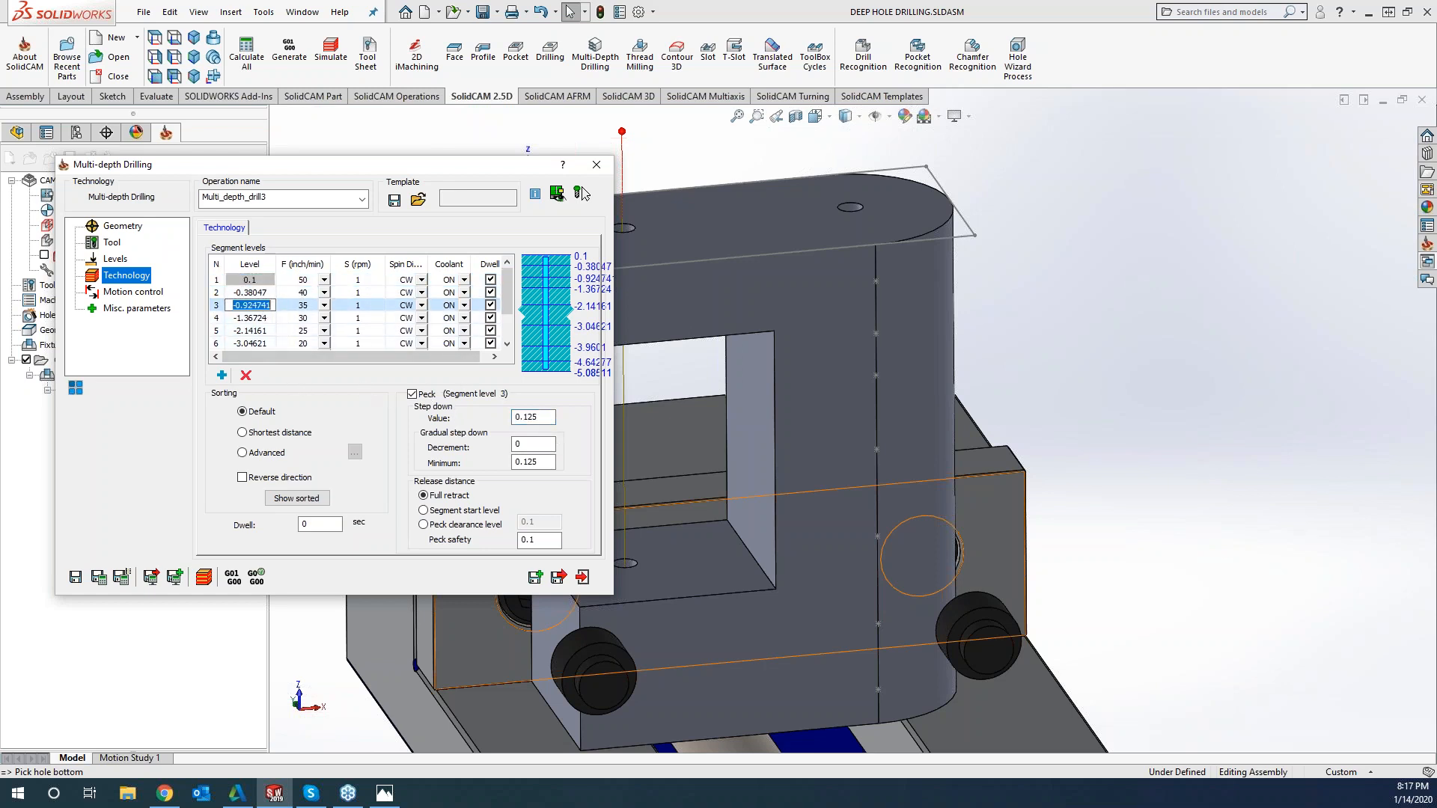
{"action": "left_click", "coordinate": [279, 317]}
{"action": "left_click", "coordinate": [273, 308]}
{"action": "left_click_drag", "start_coordinate": [545, 417], "coordinate": [507, 419]}
{"action": "type", "text": "."}
{"action": "left_click", "coordinate": [251, 319]}
{"action": "left_click_drag", "start_coordinate": [545, 421], "coordinate": [513, 417]}
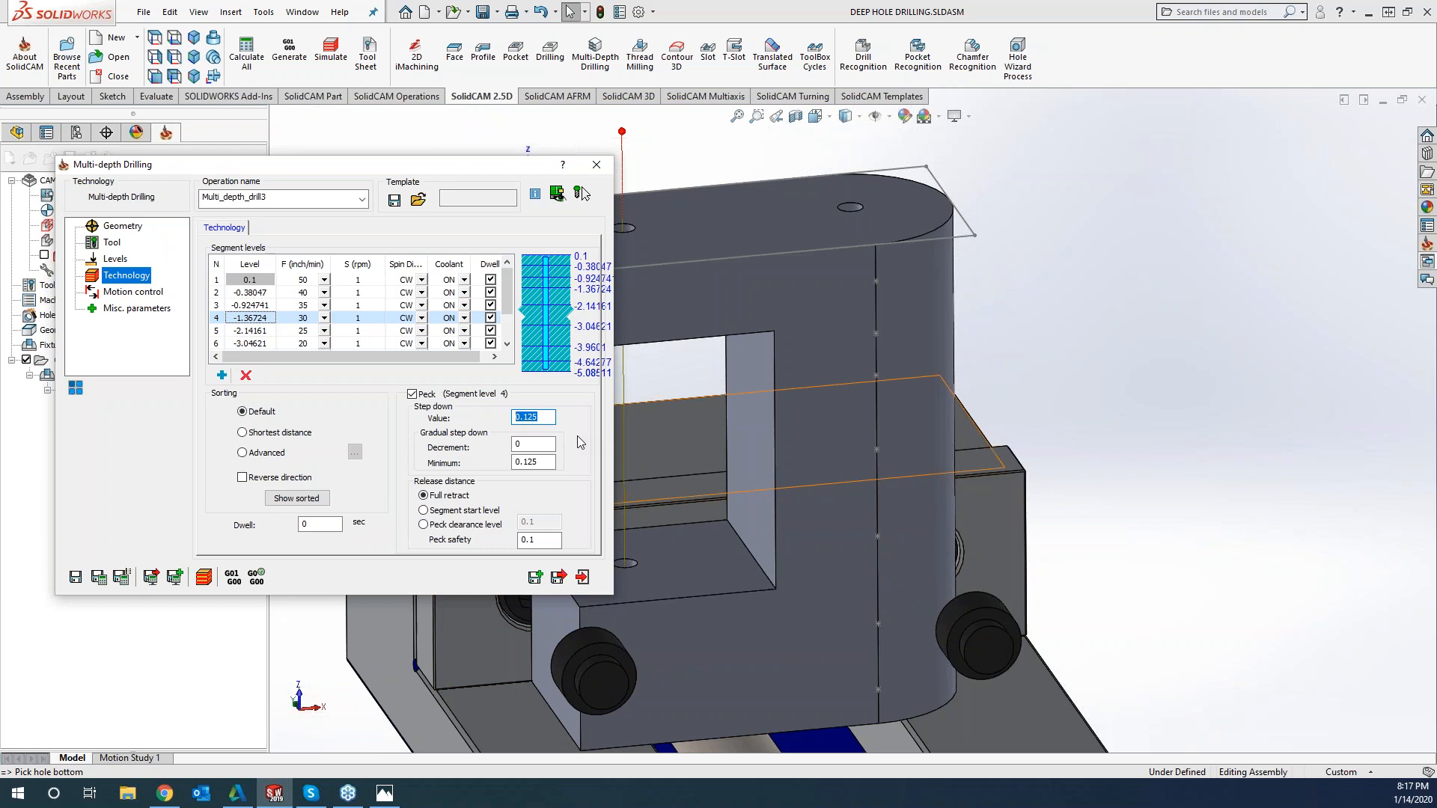
{"action": "type", "text": "."}
Set the peck step down to .05 for segment level 5 and .04 for segment level 6
{"action": "left_click_drag", "start_coordinate": [542, 417], "coordinate": [491, 419]}
{"action": "type", "text": ".05"}
{"action": "left_click", "coordinate": [281, 344]}
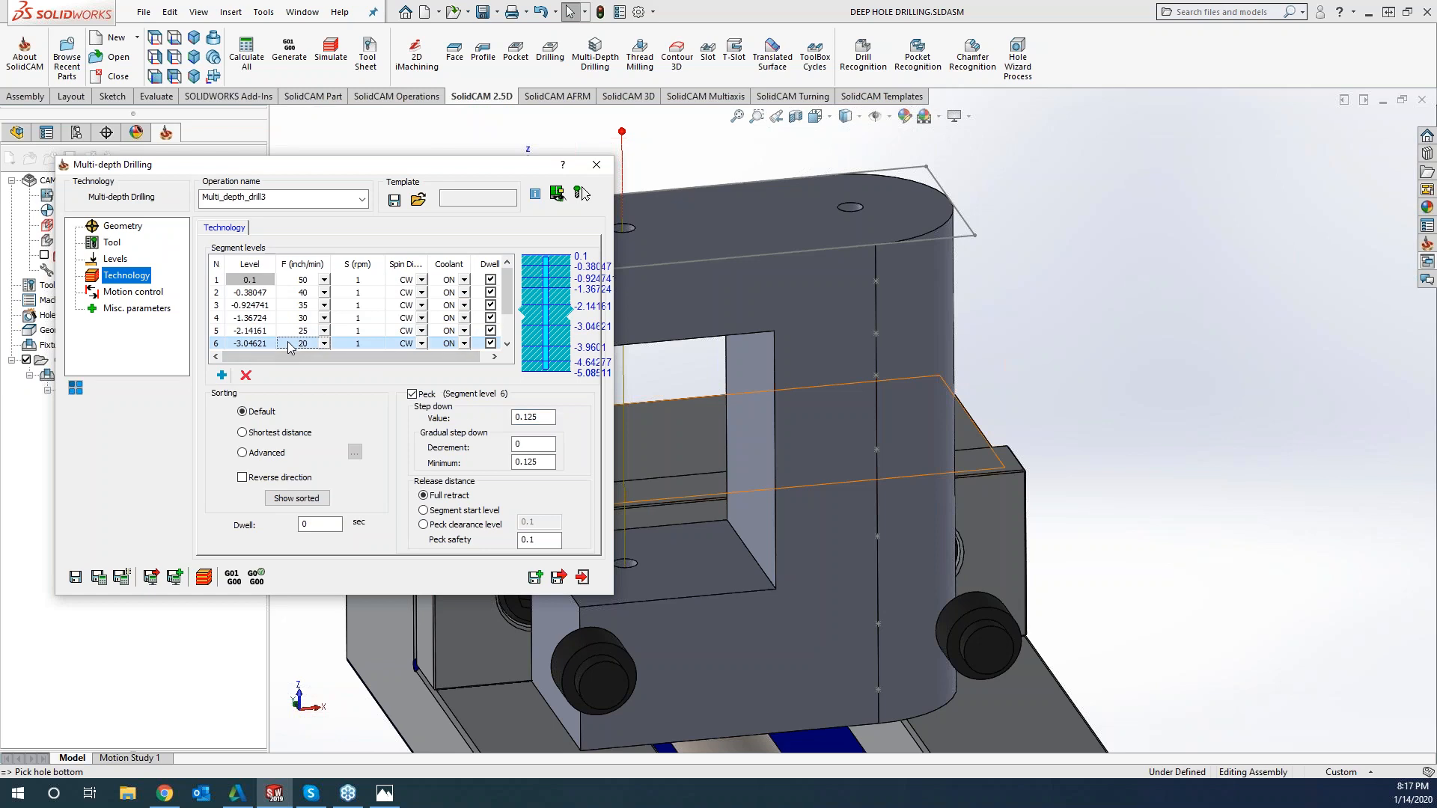
{"action": "left_click_drag", "start_coordinate": [539, 417], "coordinate": [488, 417]}
{"action": "type", "text": ".04"}
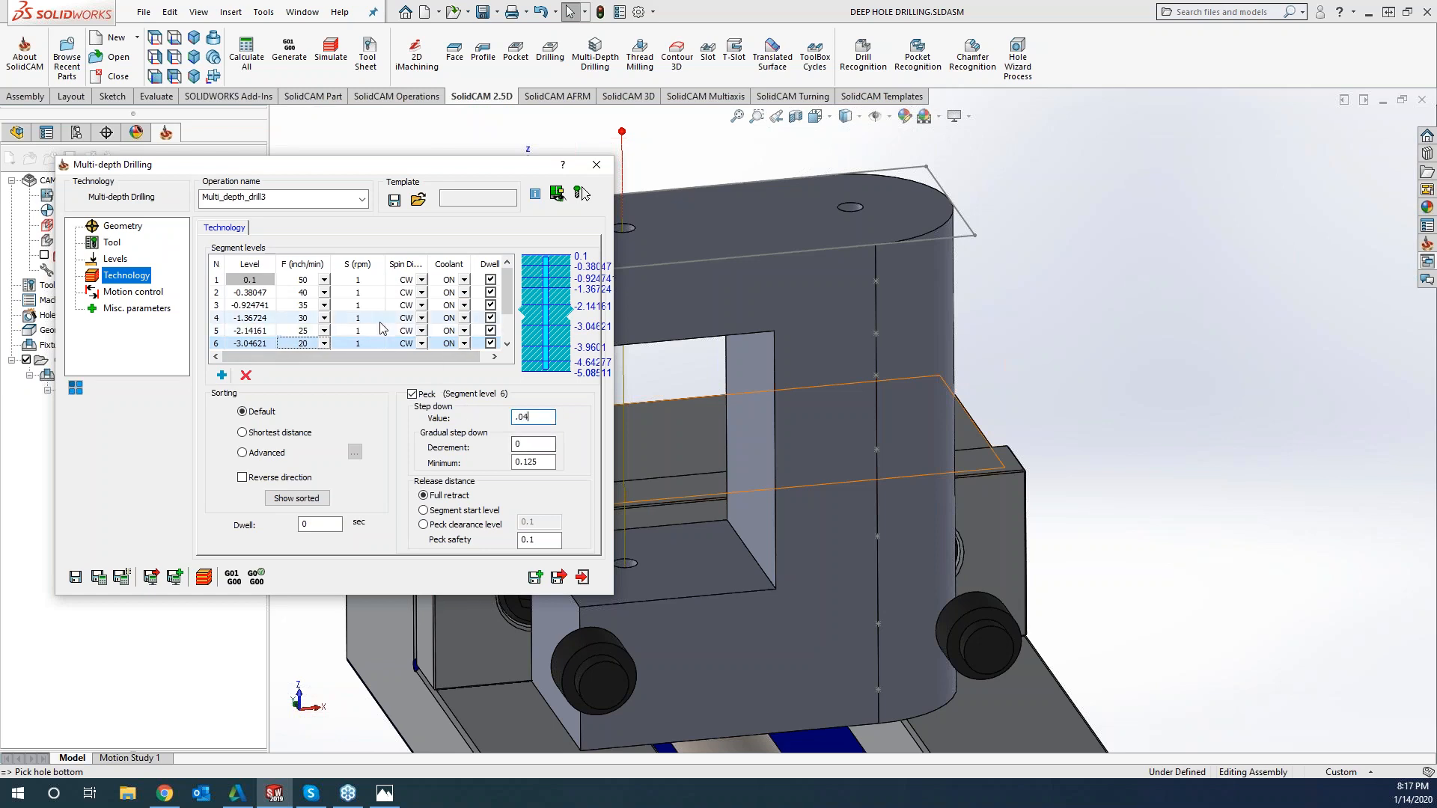
Set the peck step down to .03 for segment level 7 and .02 for segment level 8
{"action": "scroll", "coordinate": [313, 323], "scroll_direction": "down", "scroll_amount": 3}
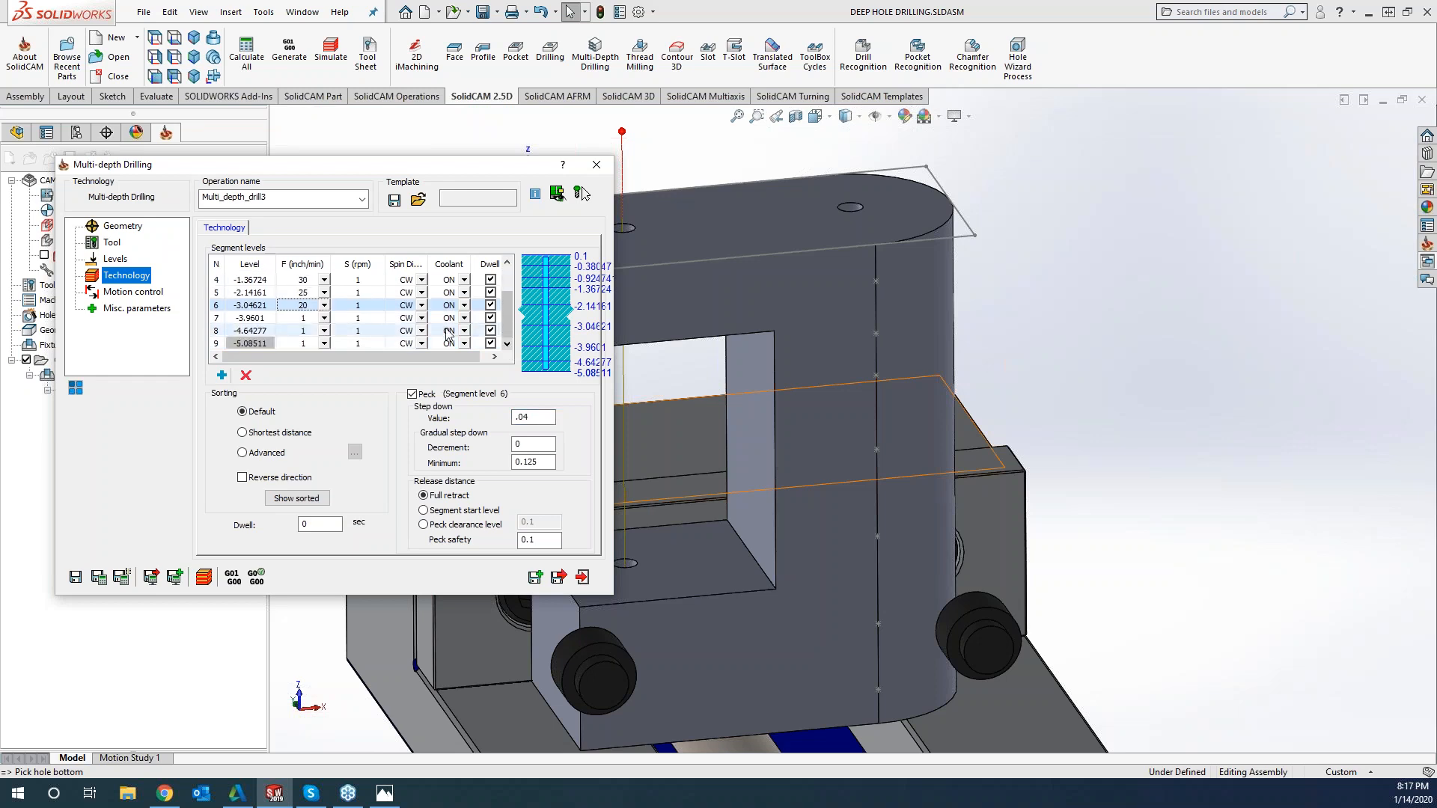
{"action": "left_click", "coordinate": [313, 321]}
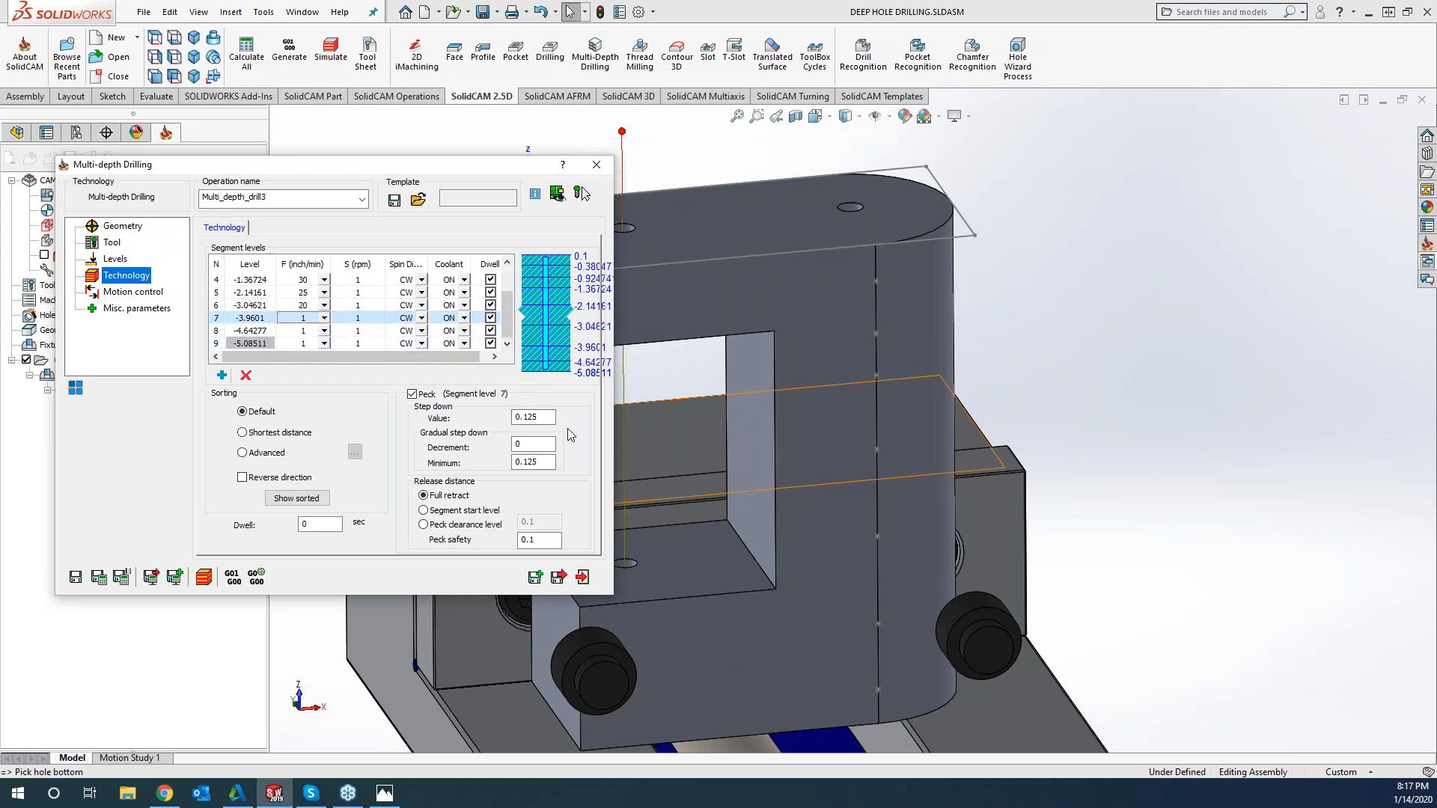
{"action": "left_click_drag", "start_coordinate": [539, 417], "coordinate": [479, 417]}
{"action": "type", "text": ".03"}
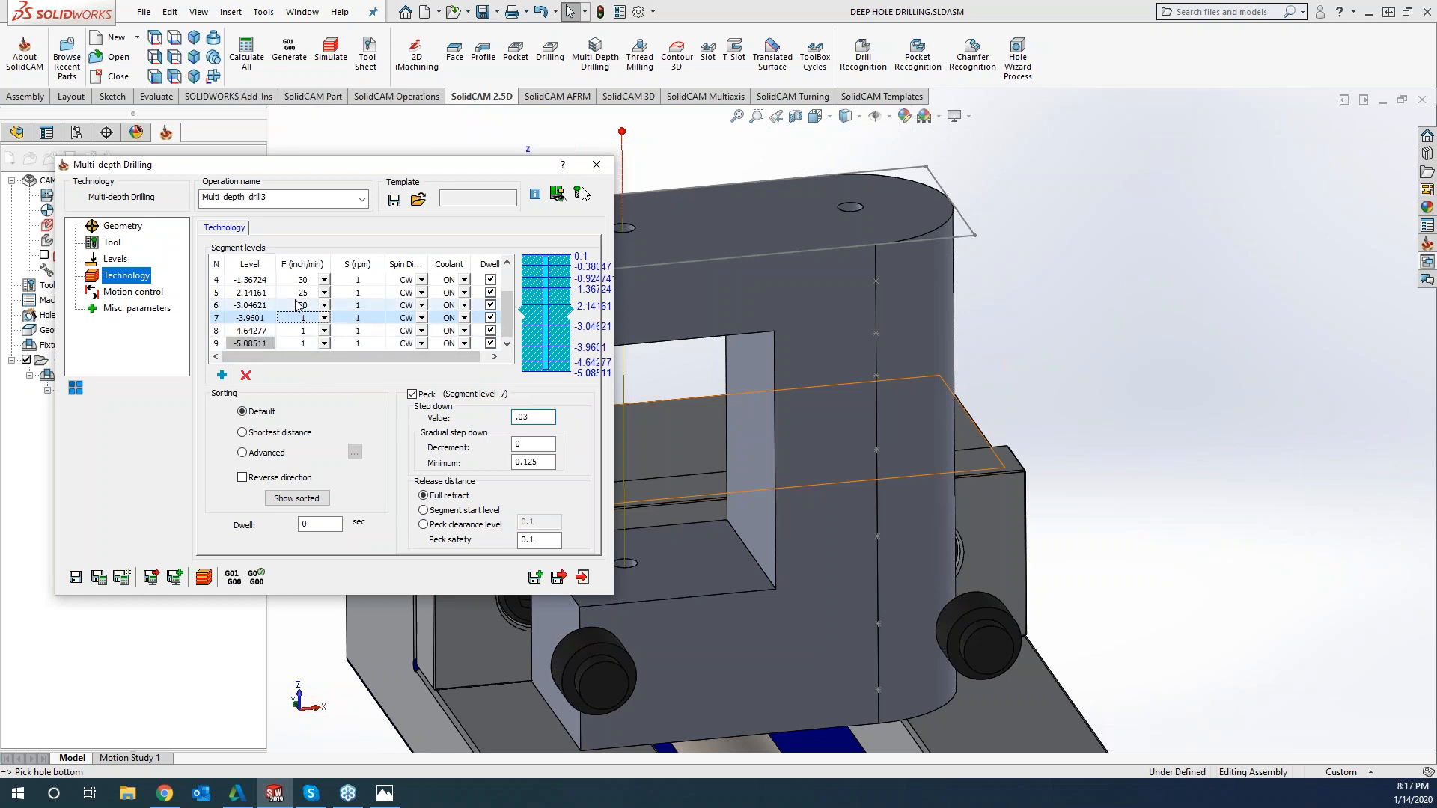
{"action": "left_click", "coordinate": [303, 330]}
{"action": "left_click_drag", "start_coordinate": [537, 418], "coordinate": [487, 417]}
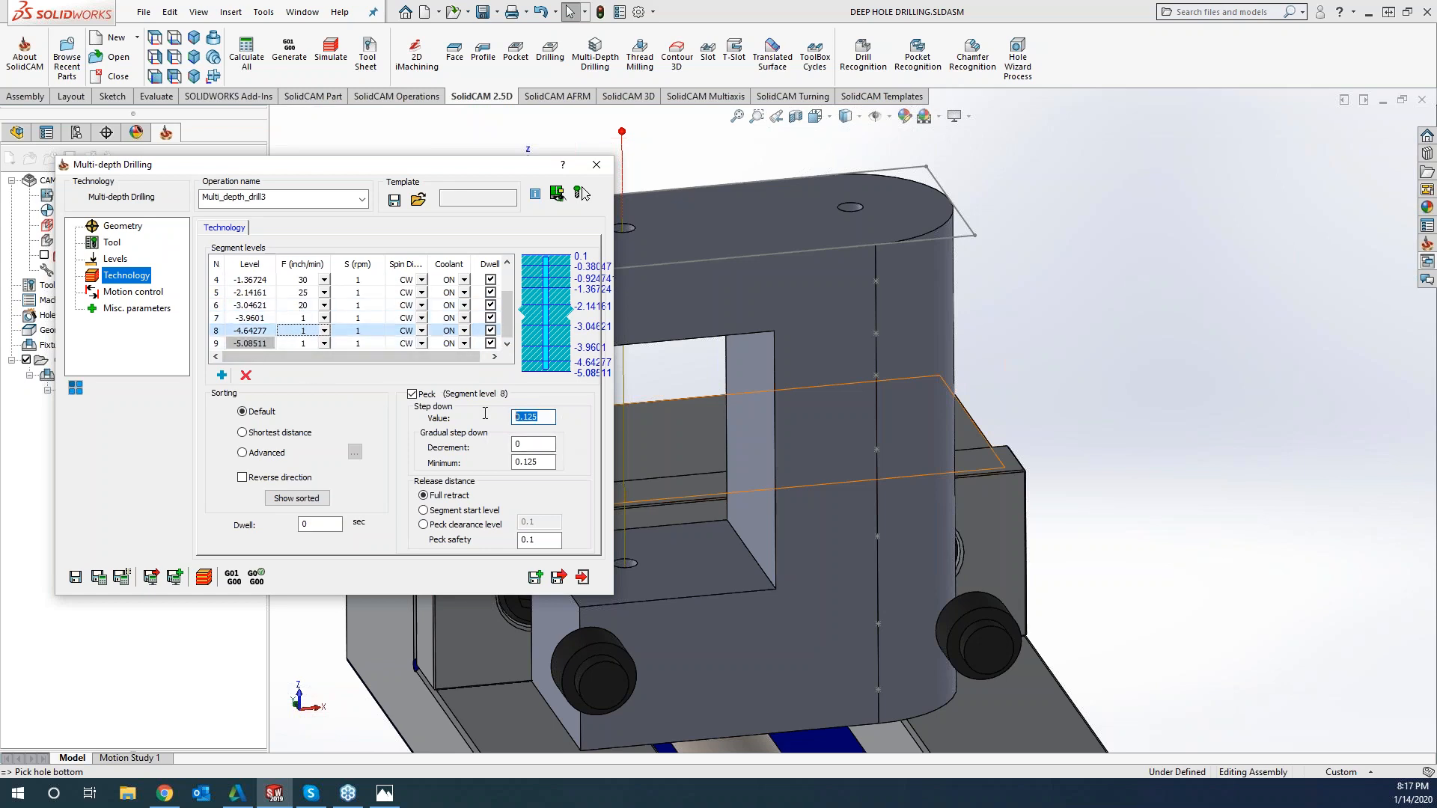
{"action": "type", "text": ".2"}
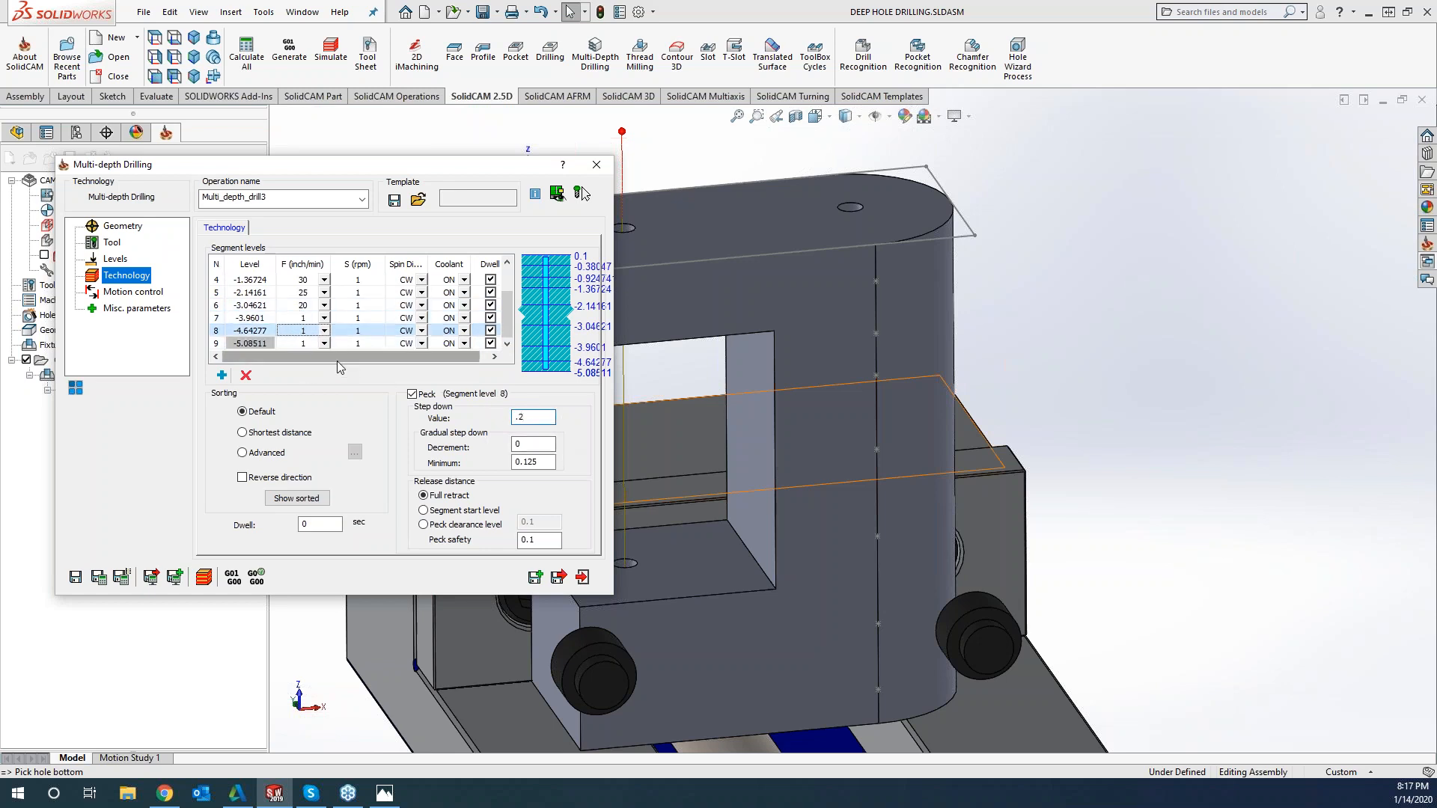
{"action": "key", "text": "BackSpace"}
{"action": "type", "text": "0"}
Set segment level 9's peck step down to 0.01 and base the release distance on the peck clearance level
{"action": "left_click", "coordinate": [303, 343]}
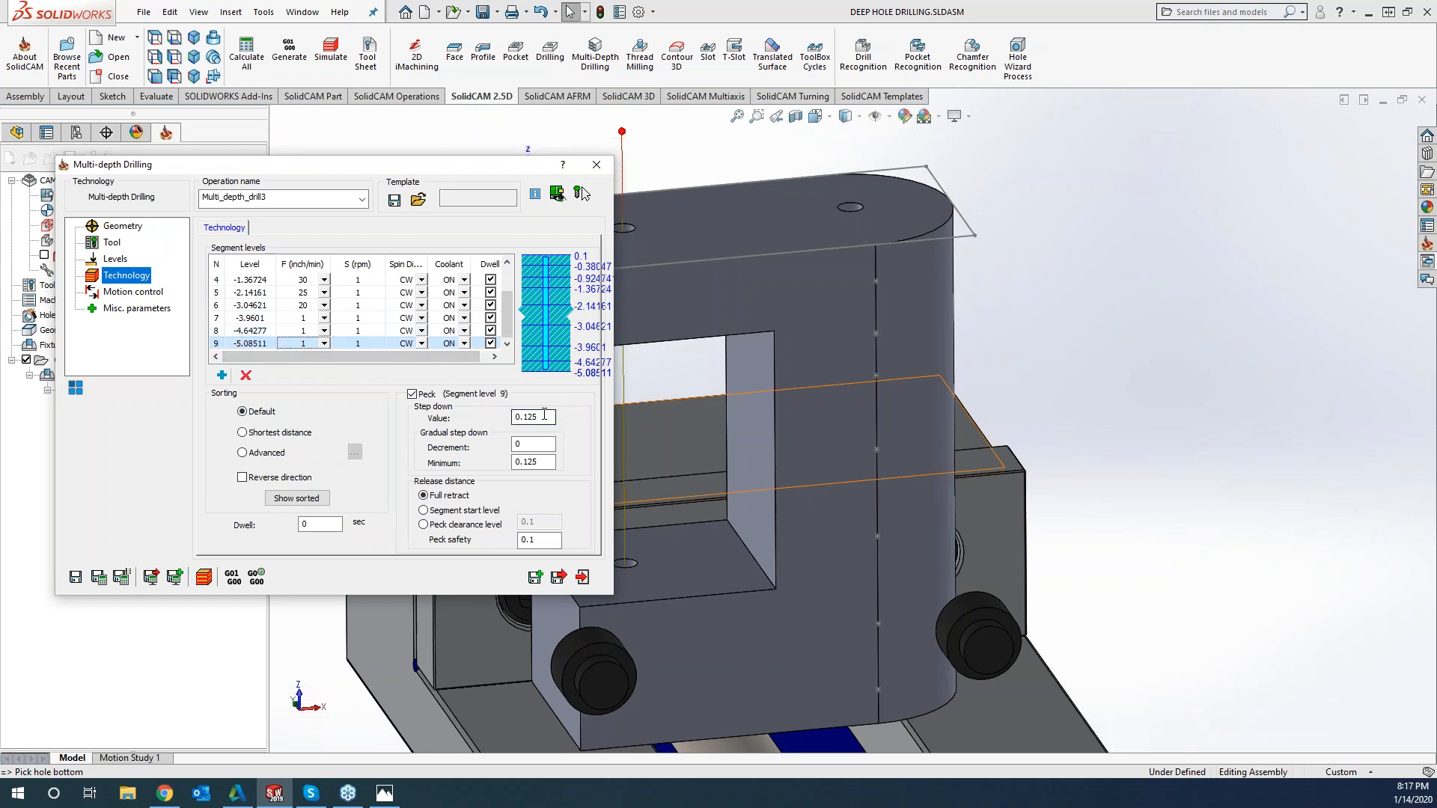
{"action": "left_click_drag", "start_coordinate": [540, 417], "coordinate": [526, 412]}
{"action": "type", "text": "01"}
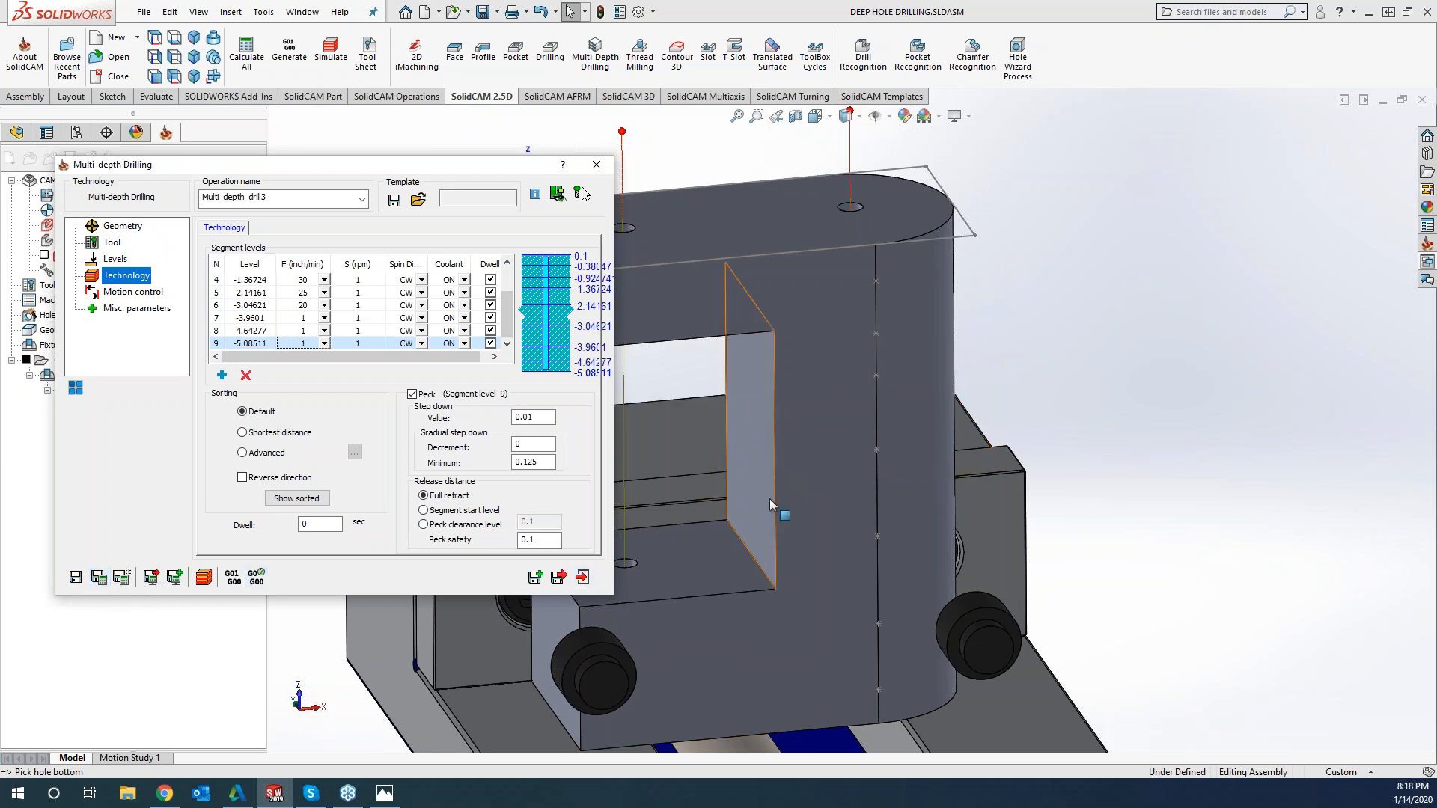
{"action": "left_click", "coordinate": [424, 525]}
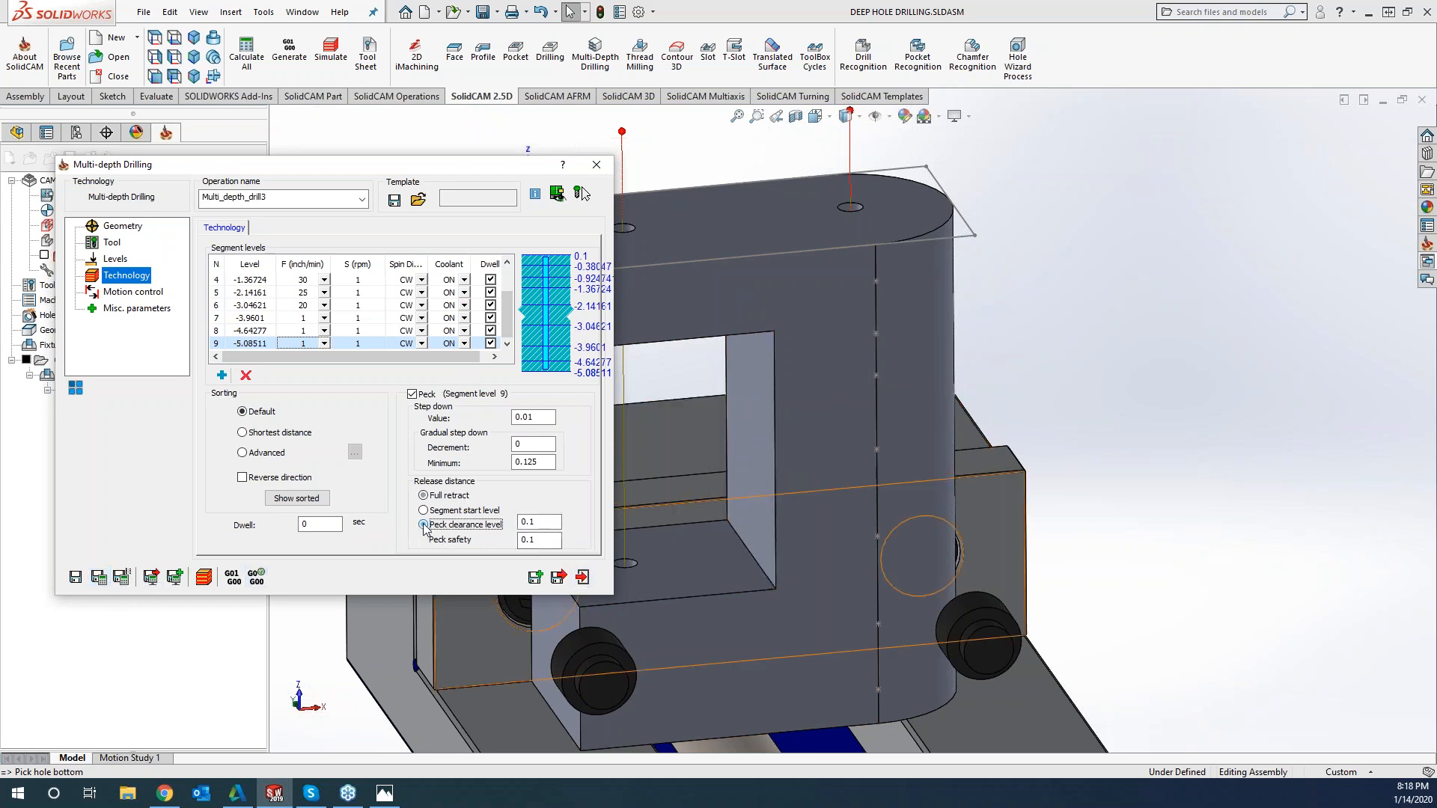
{"action": "left_click", "coordinate": [379, 335]}
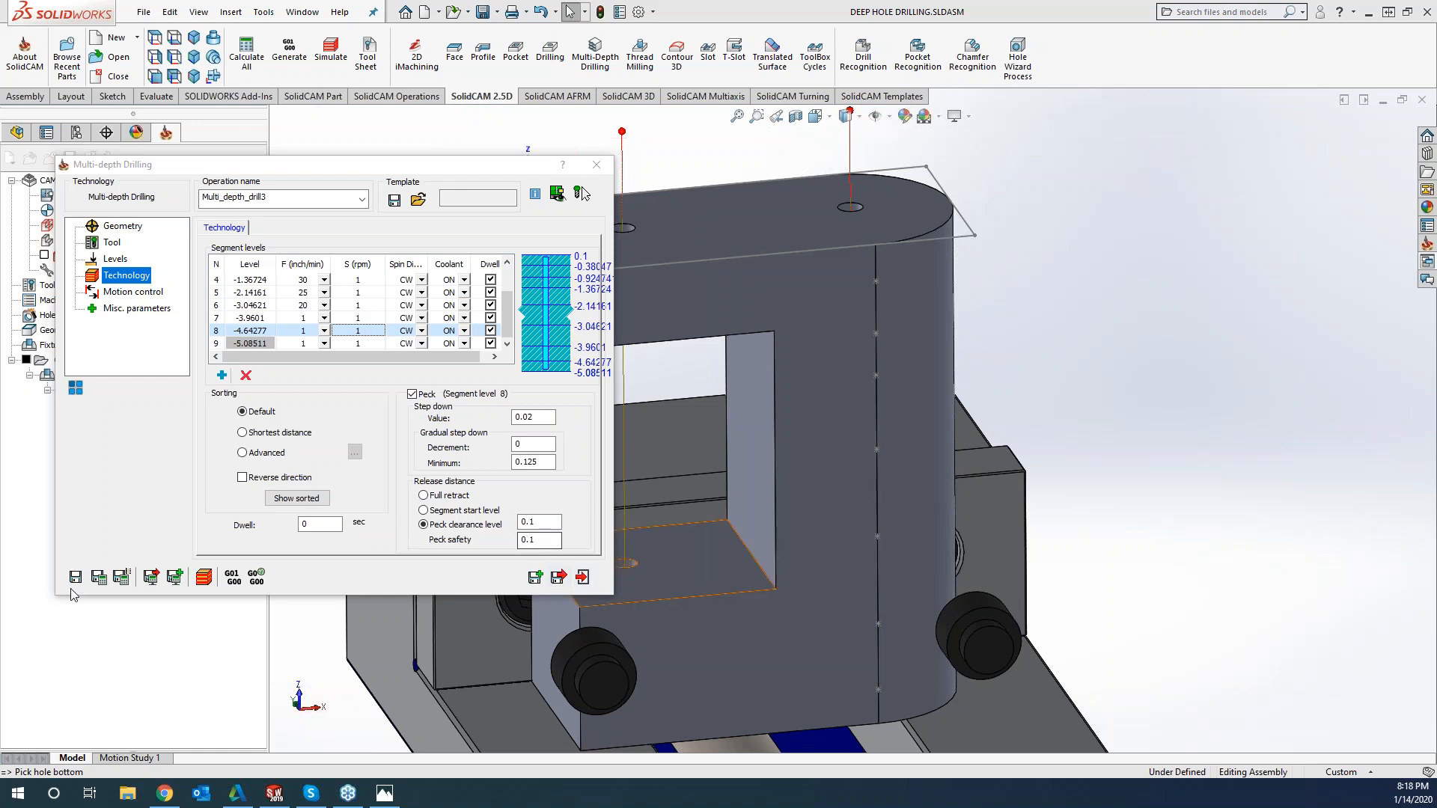
Save and calculate the multi-depth drilling operation and start its simulation, with the whole part and vise in view
{"action": "left_click", "coordinate": [99, 579]}
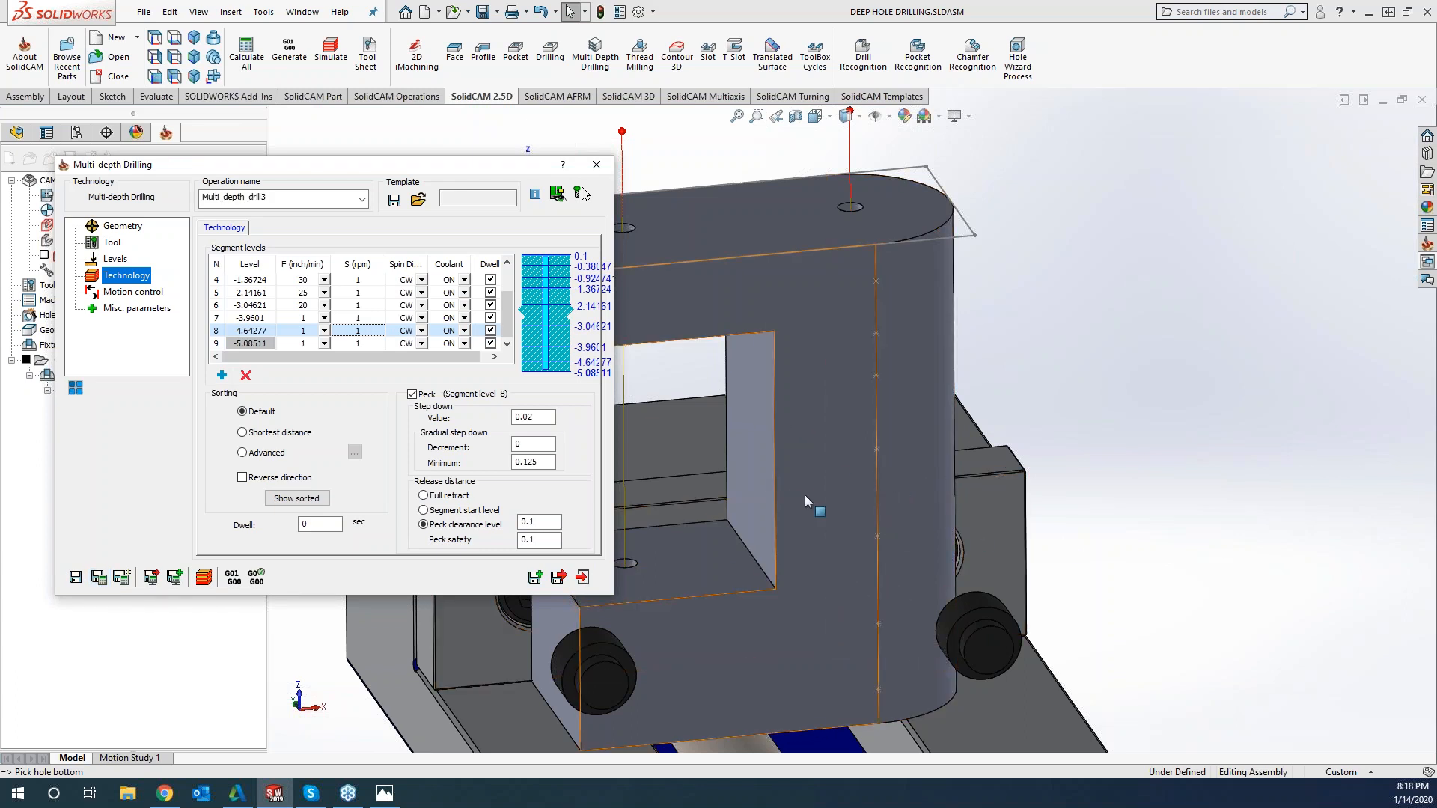
{"action": "scroll", "coordinate": [805, 495], "scroll_direction": "up", "scroll_amount": 5}
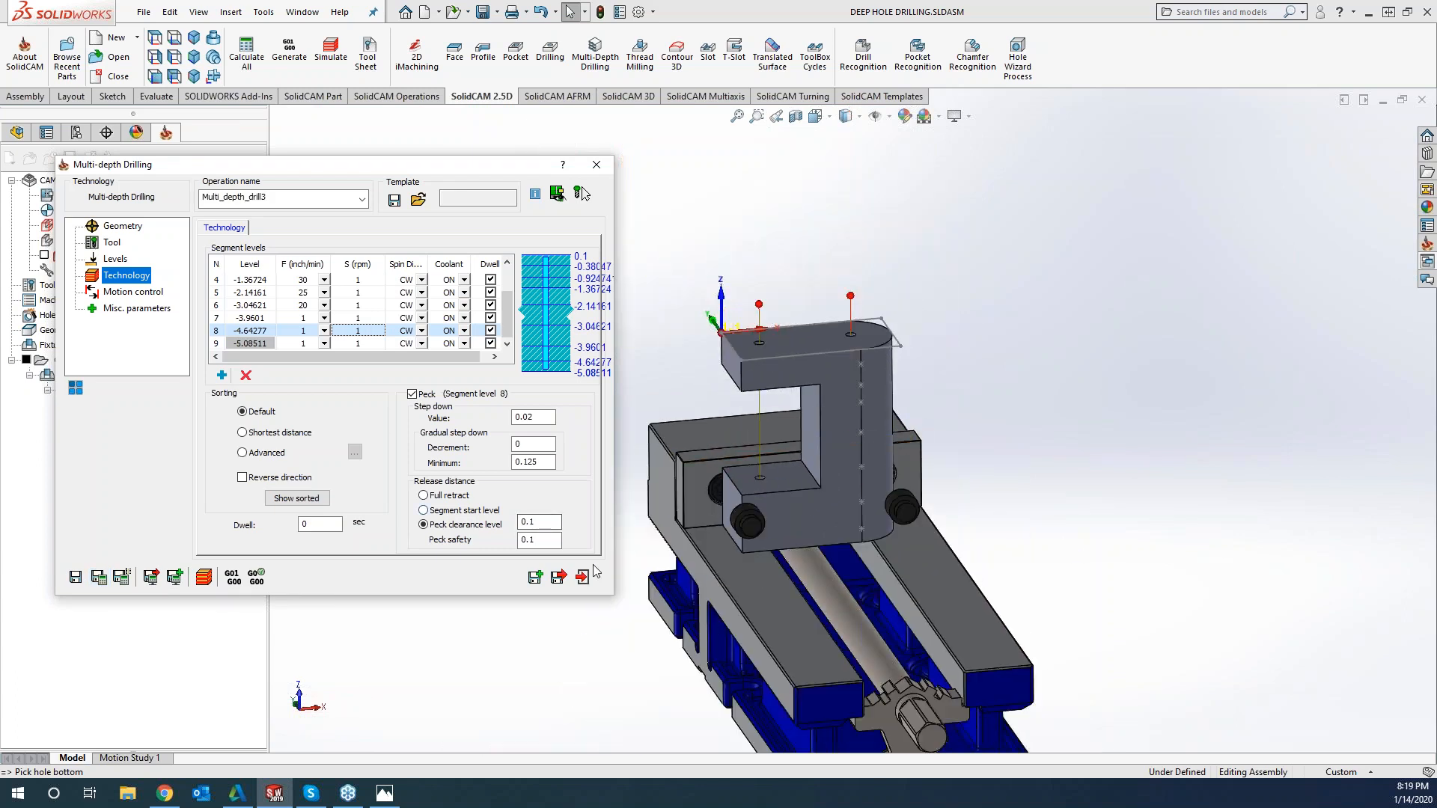
{"action": "left_click", "coordinate": [204, 577]}
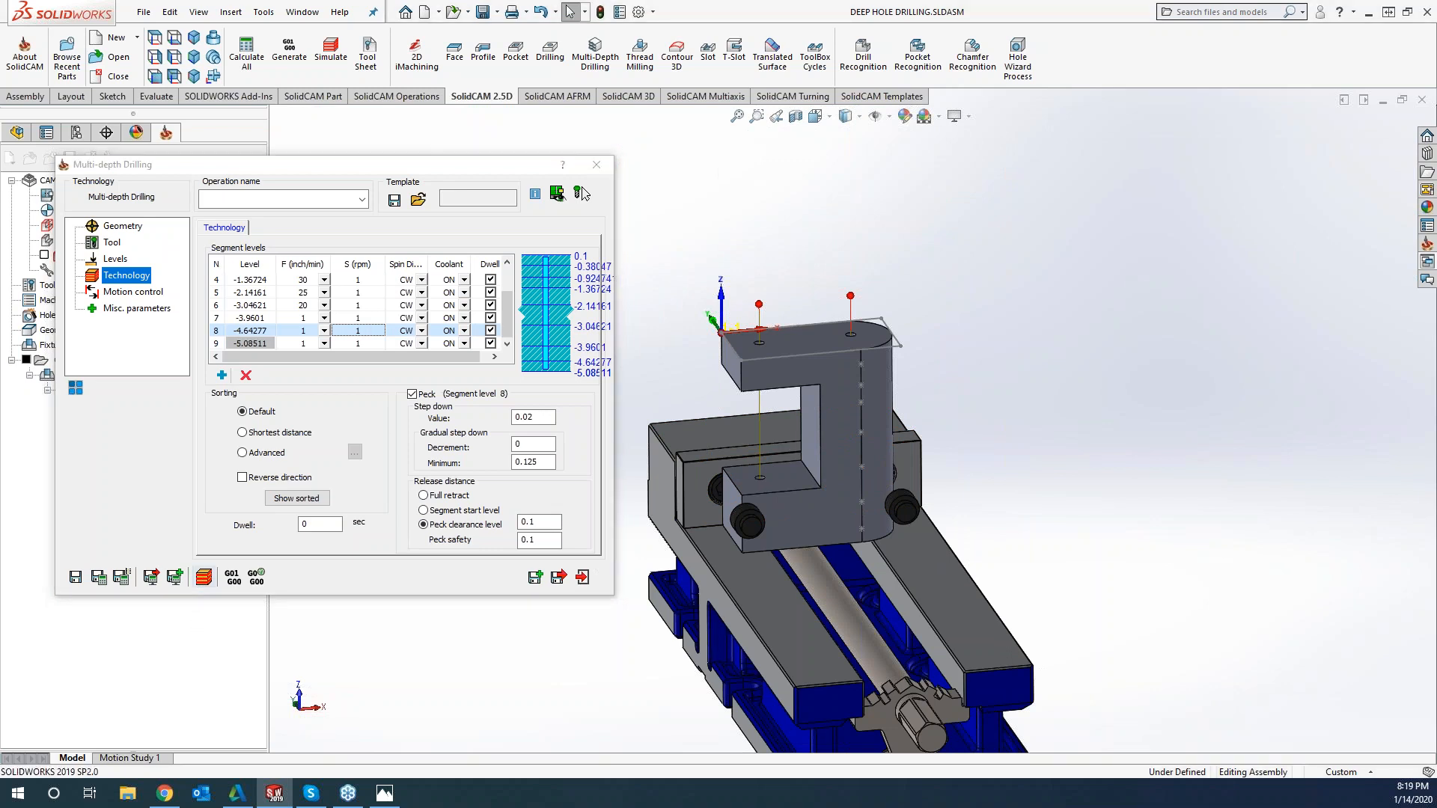
Run the SolidVerify simulation of the multi-depth drilling, stopping clash monitoring for the current operation, and close the simulation
{"action": "left_click", "coordinate": [238, 317]}
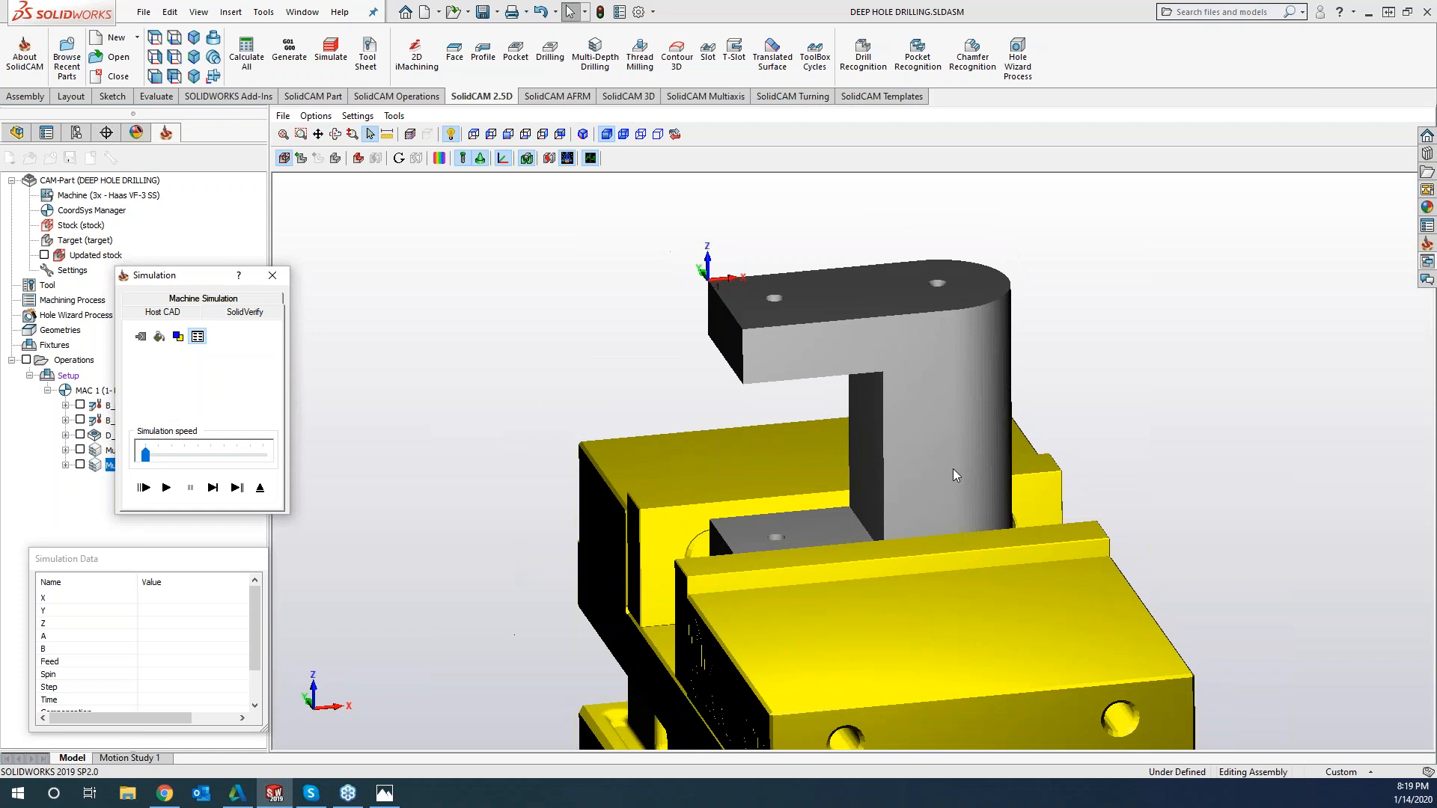
{"action": "left_click", "coordinate": [166, 487]}
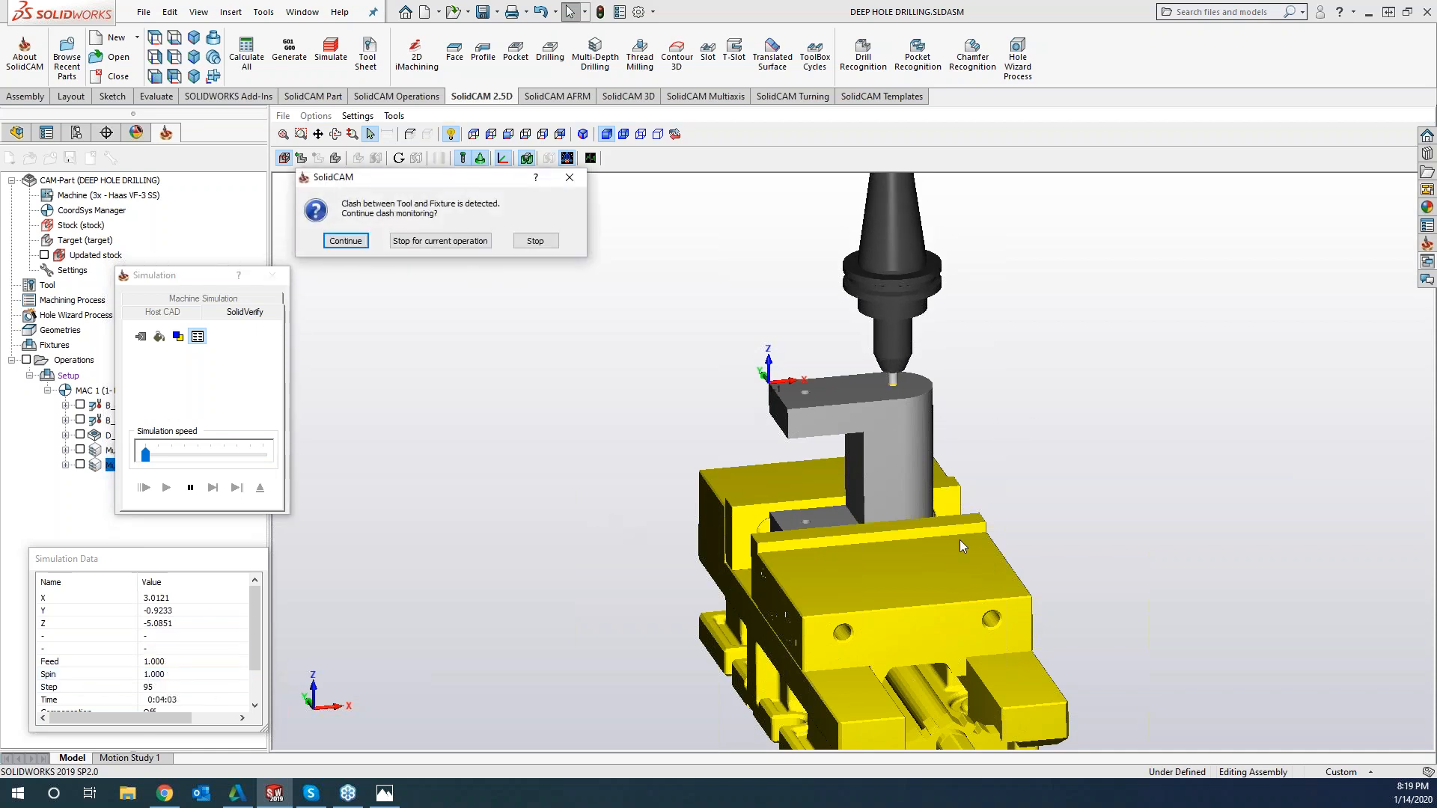
{"action": "left_click", "coordinate": [440, 240]}
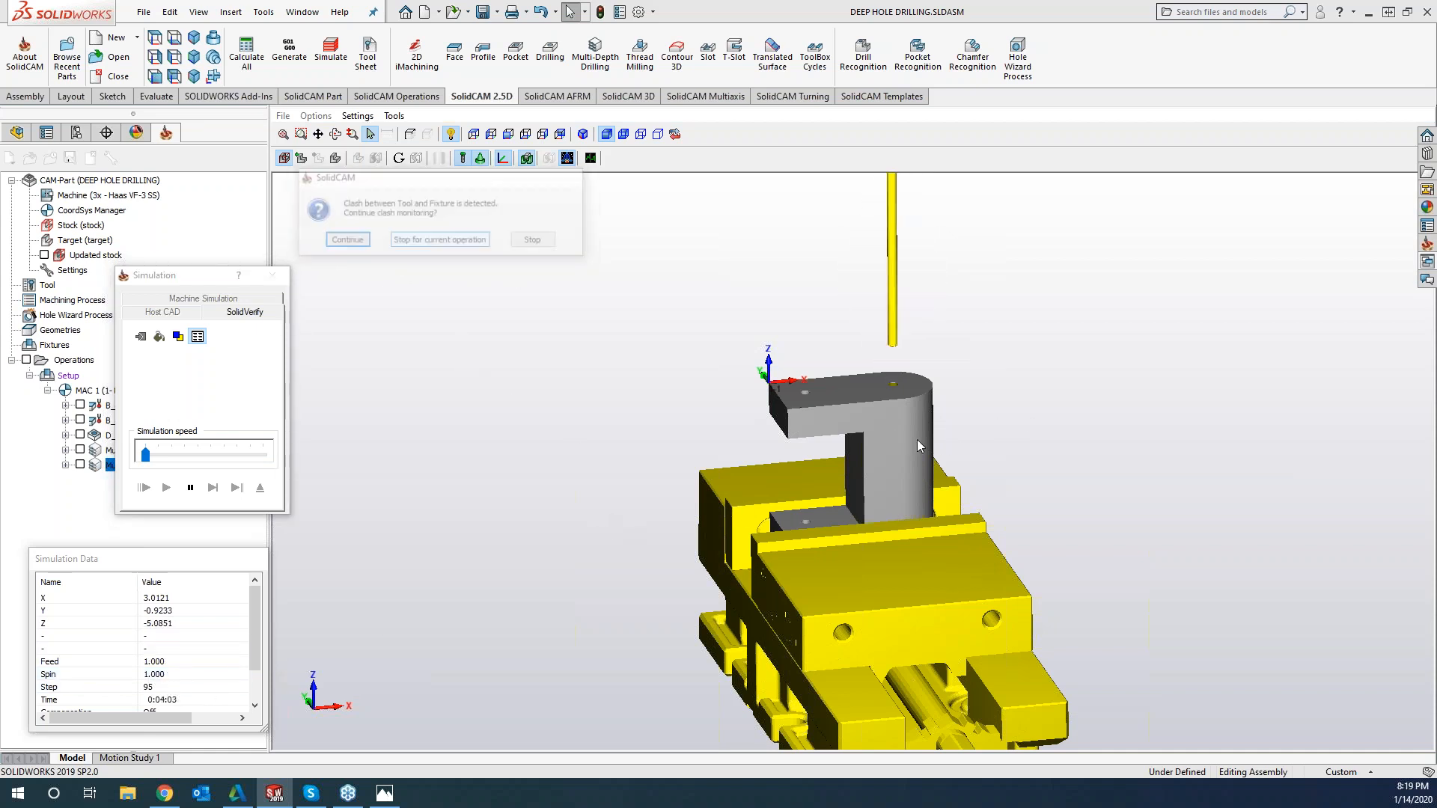
{"action": "middle_click_drag", "start_coordinate": [908, 440], "coordinate": [883, 436]}
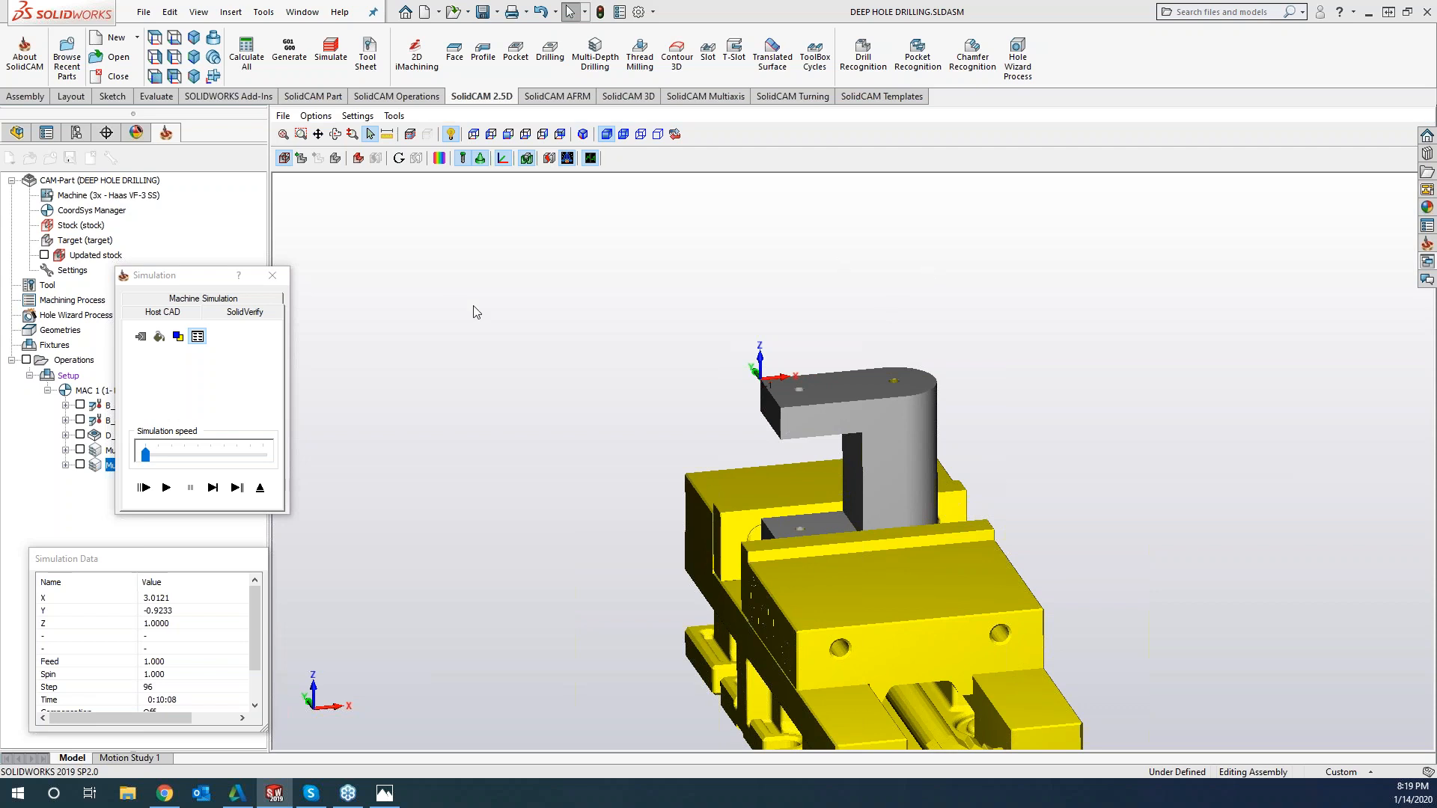
{"action": "left_click", "coordinate": [272, 275]}
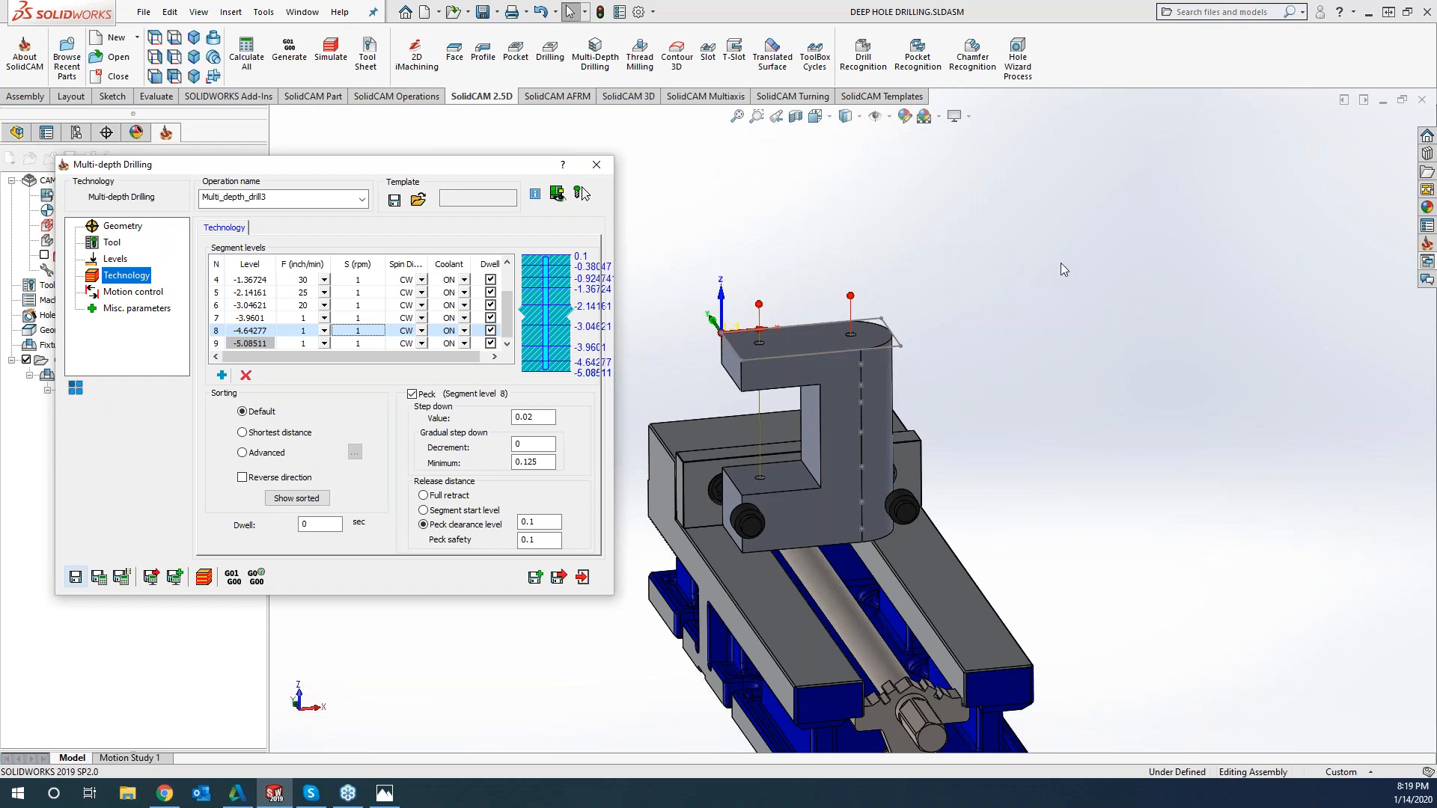
Move the Multi-depth Drilling dialog aside to uncover the machining times in the CAM operations tree
{"action": "left_click_drag", "start_coordinate": [471, 173], "coordinate": [687, 122]}
{"action": "left_click", "coordinate": [1139, 232]}
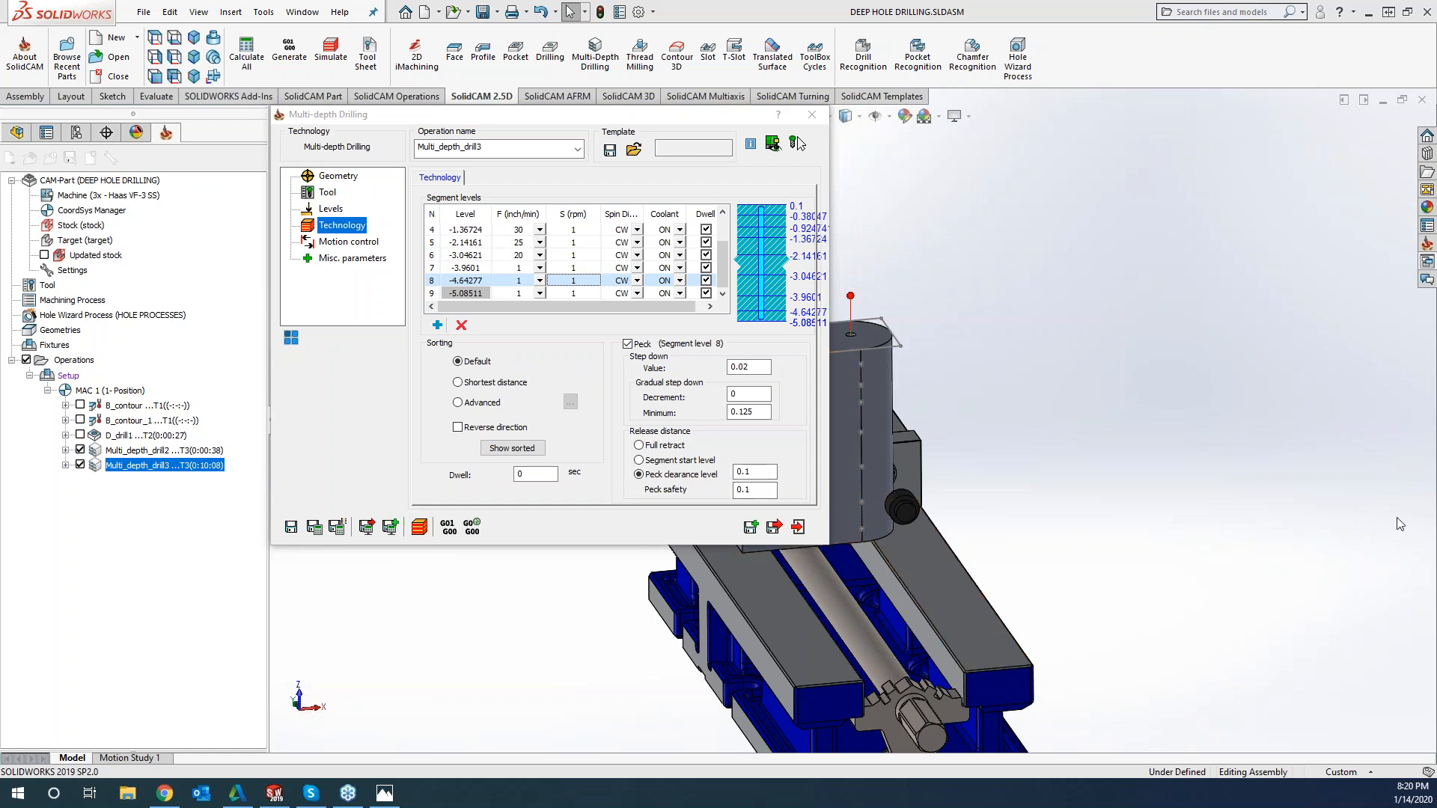
{"action": "left_click", "coordinate": [17, 795]}
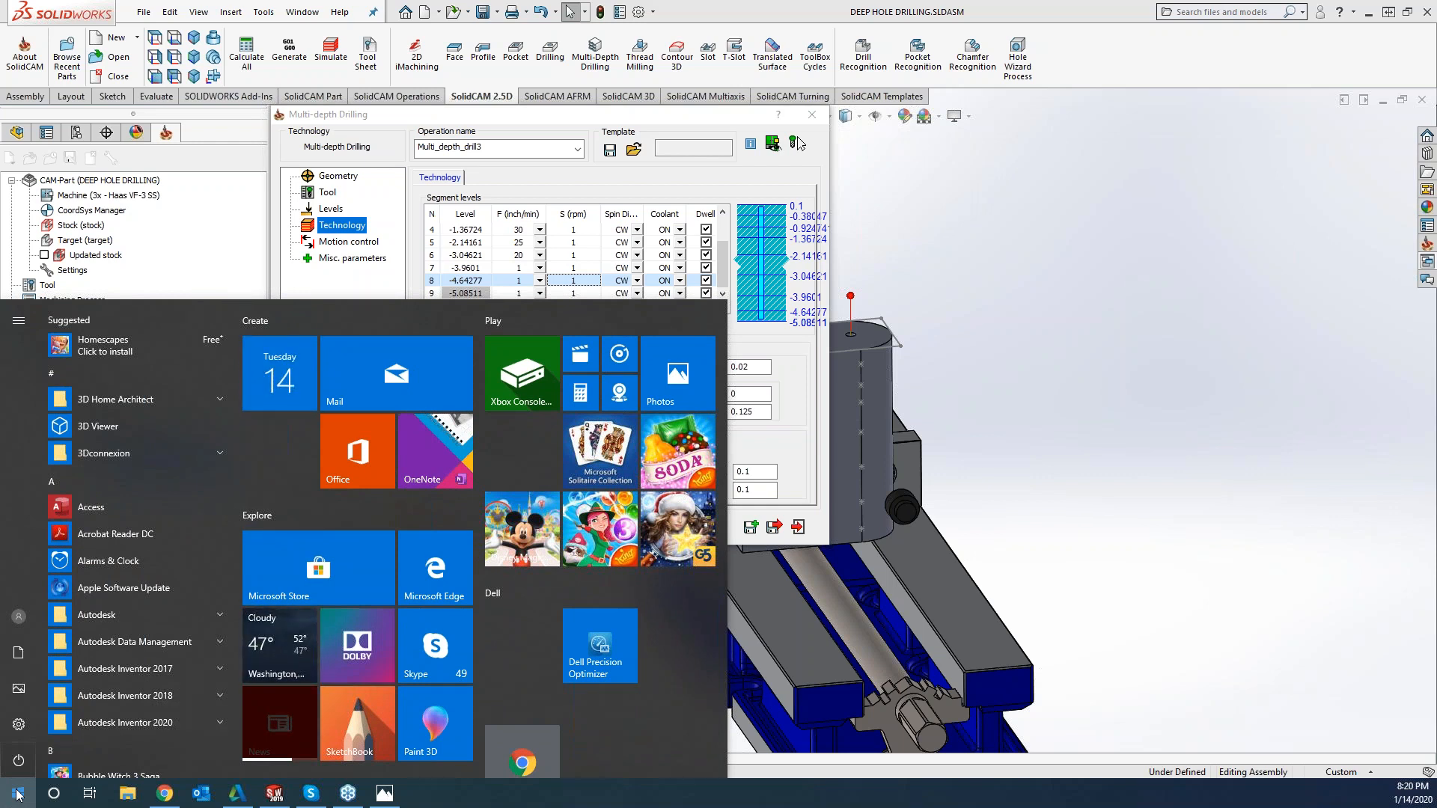
{"action": "key", "text": "Escape"}
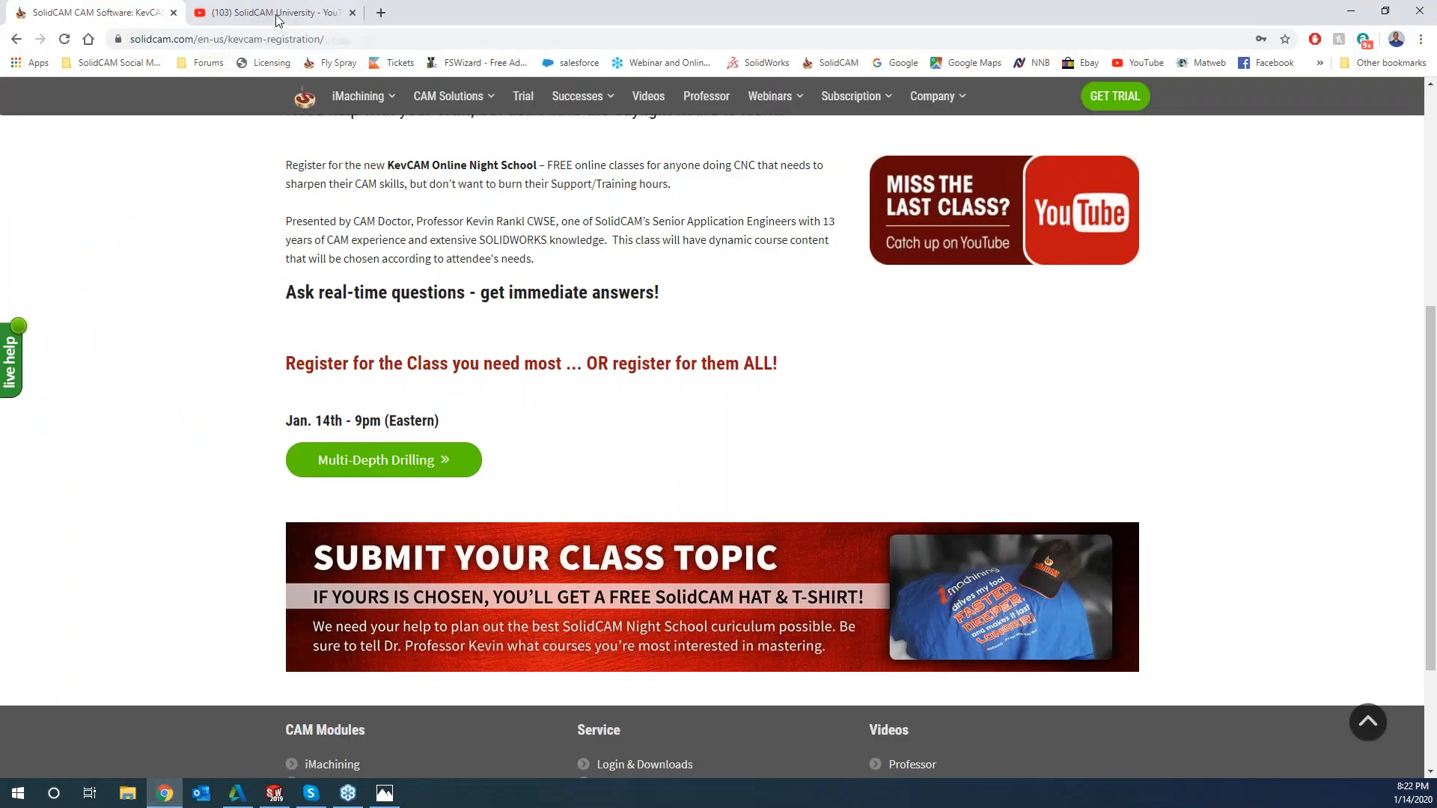
View the SolidCAM University uploads on YouTube and the KevCAM Night School registration page in Chrome, and return to SOLIDWORKS
{"action": "left_click", "coordinate": [271, 18]}
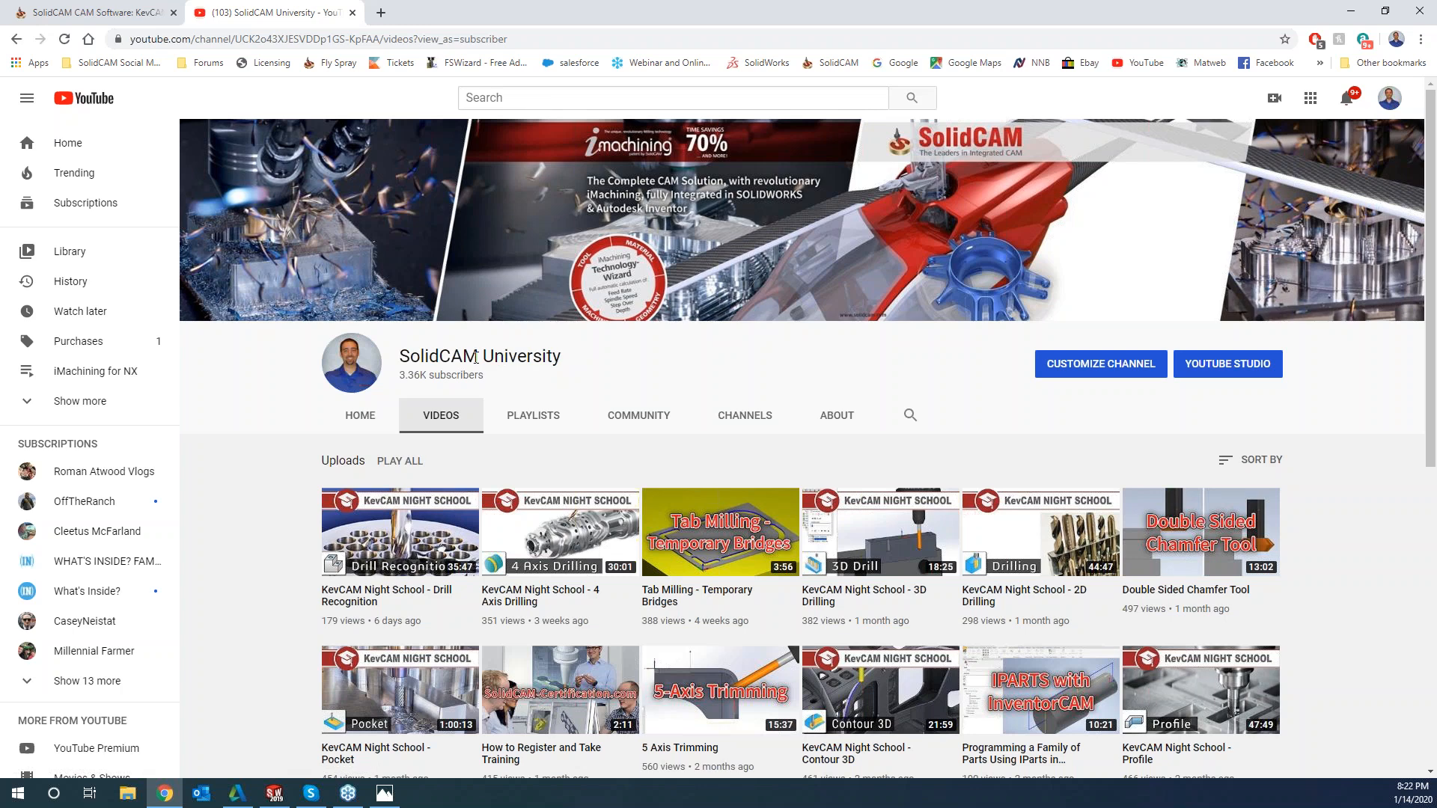
{"action": "left_click", "coordinate": [123, 13]}
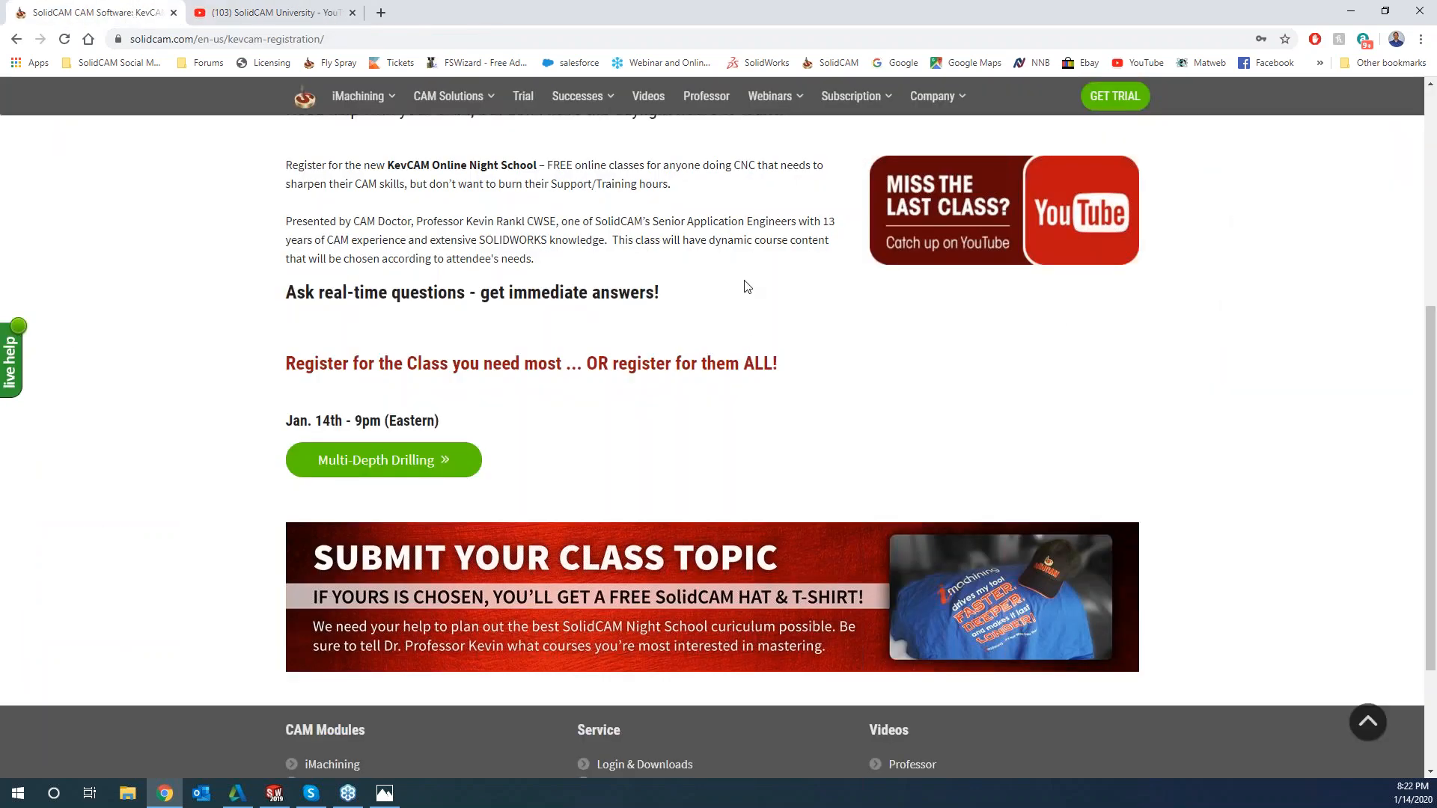
{"action": "scroll", "coordinate": [760, 305], "scroll_direction": "up", "scroll_amount": 5}
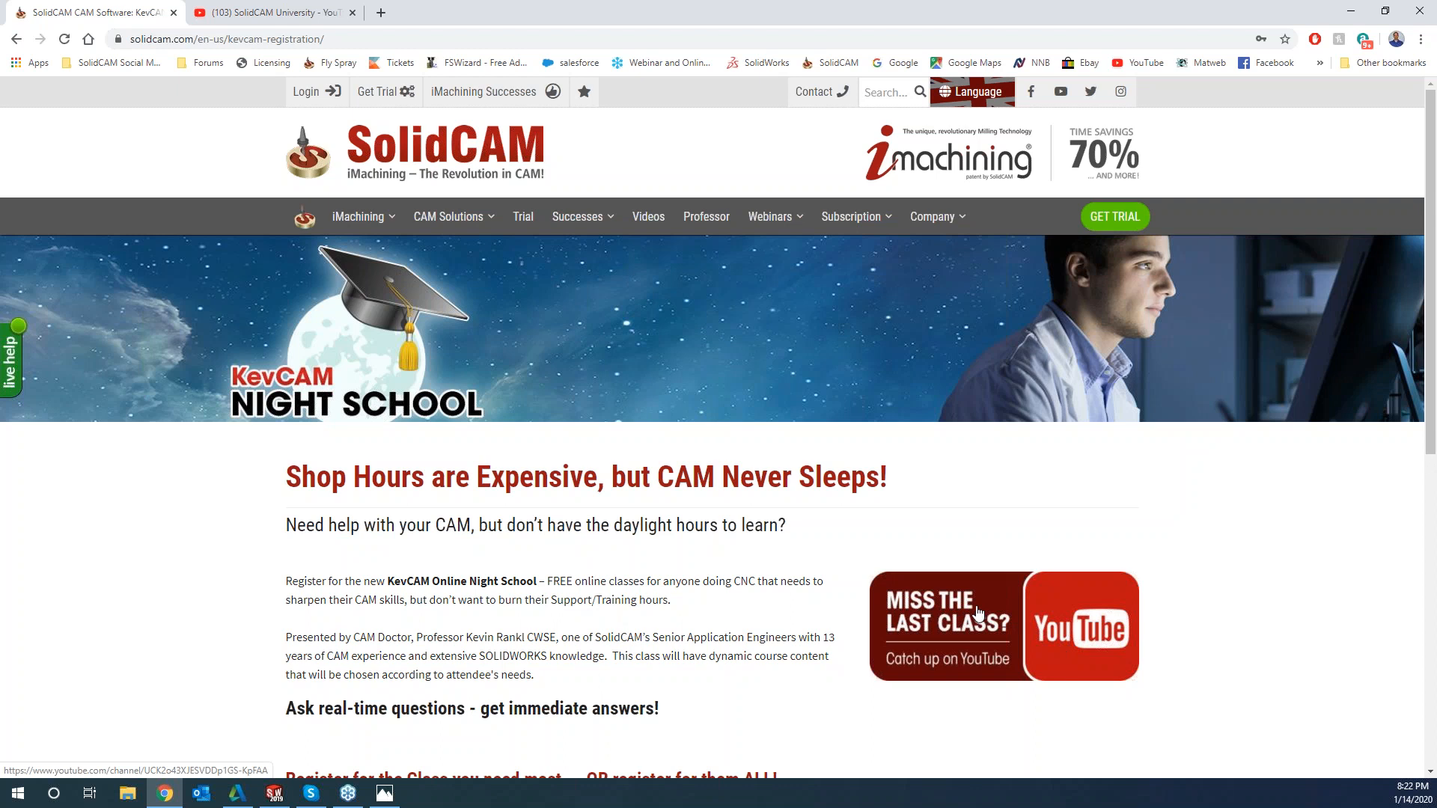
{"action": "left_click", "coordinate": [1349, 13]}
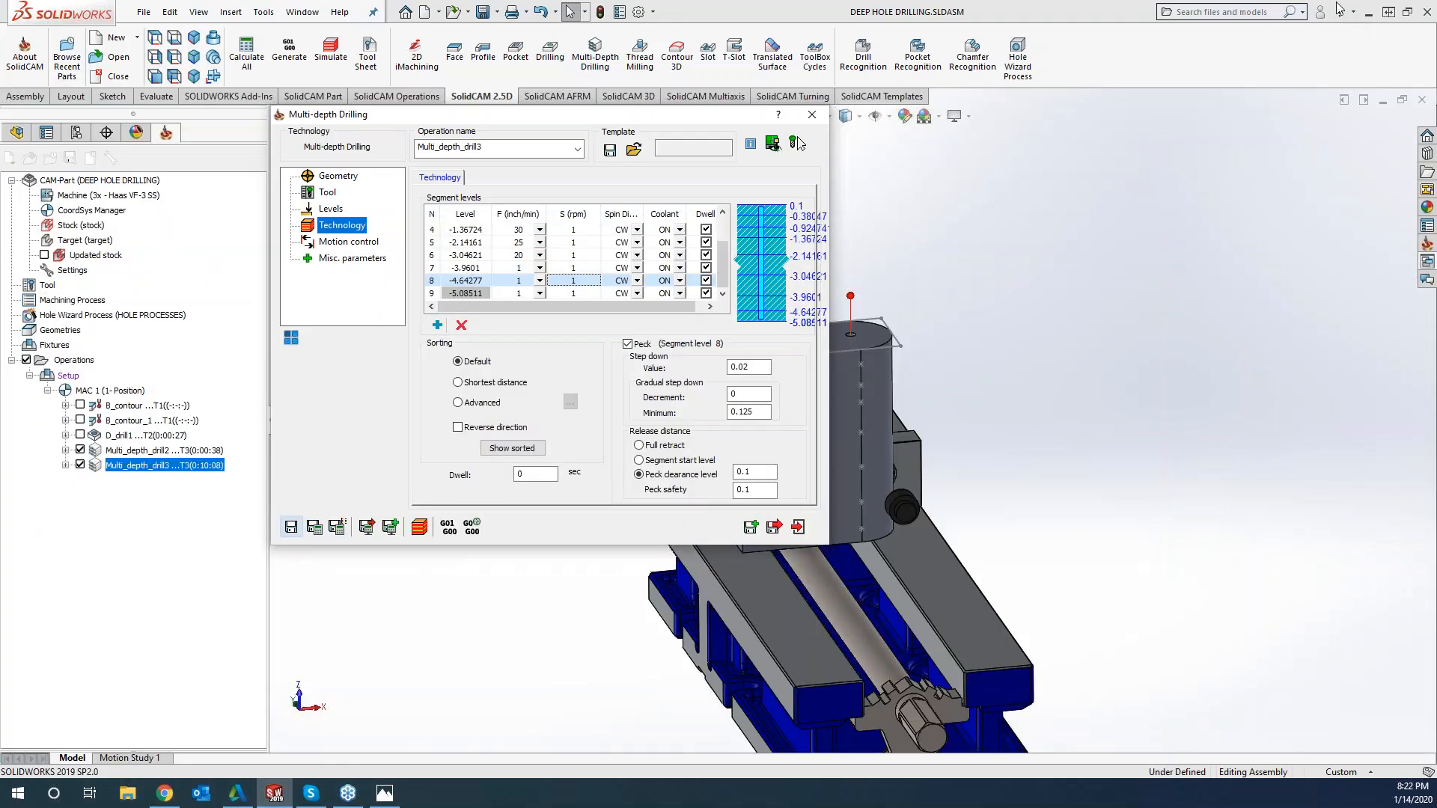